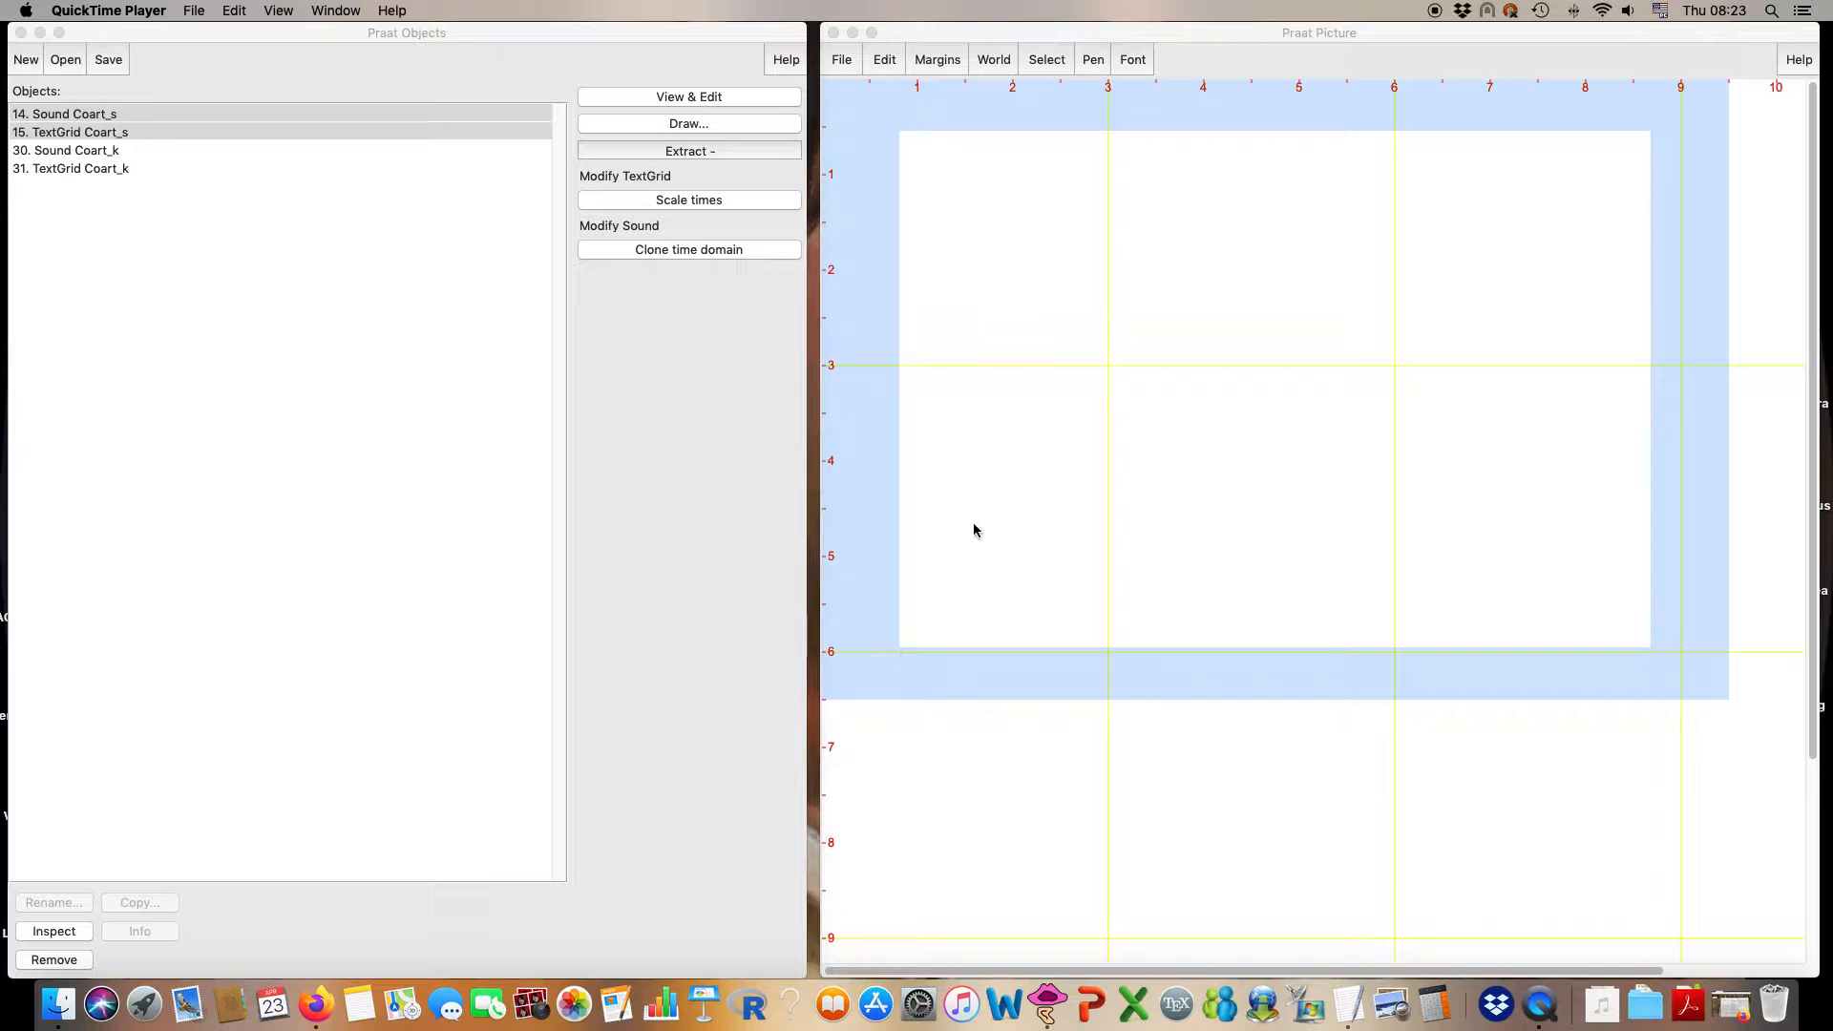
- Open Sound Coart_s together with its TextGrid and set the spectrogram's upper view limit to 9000 Hz
click(475, 40)
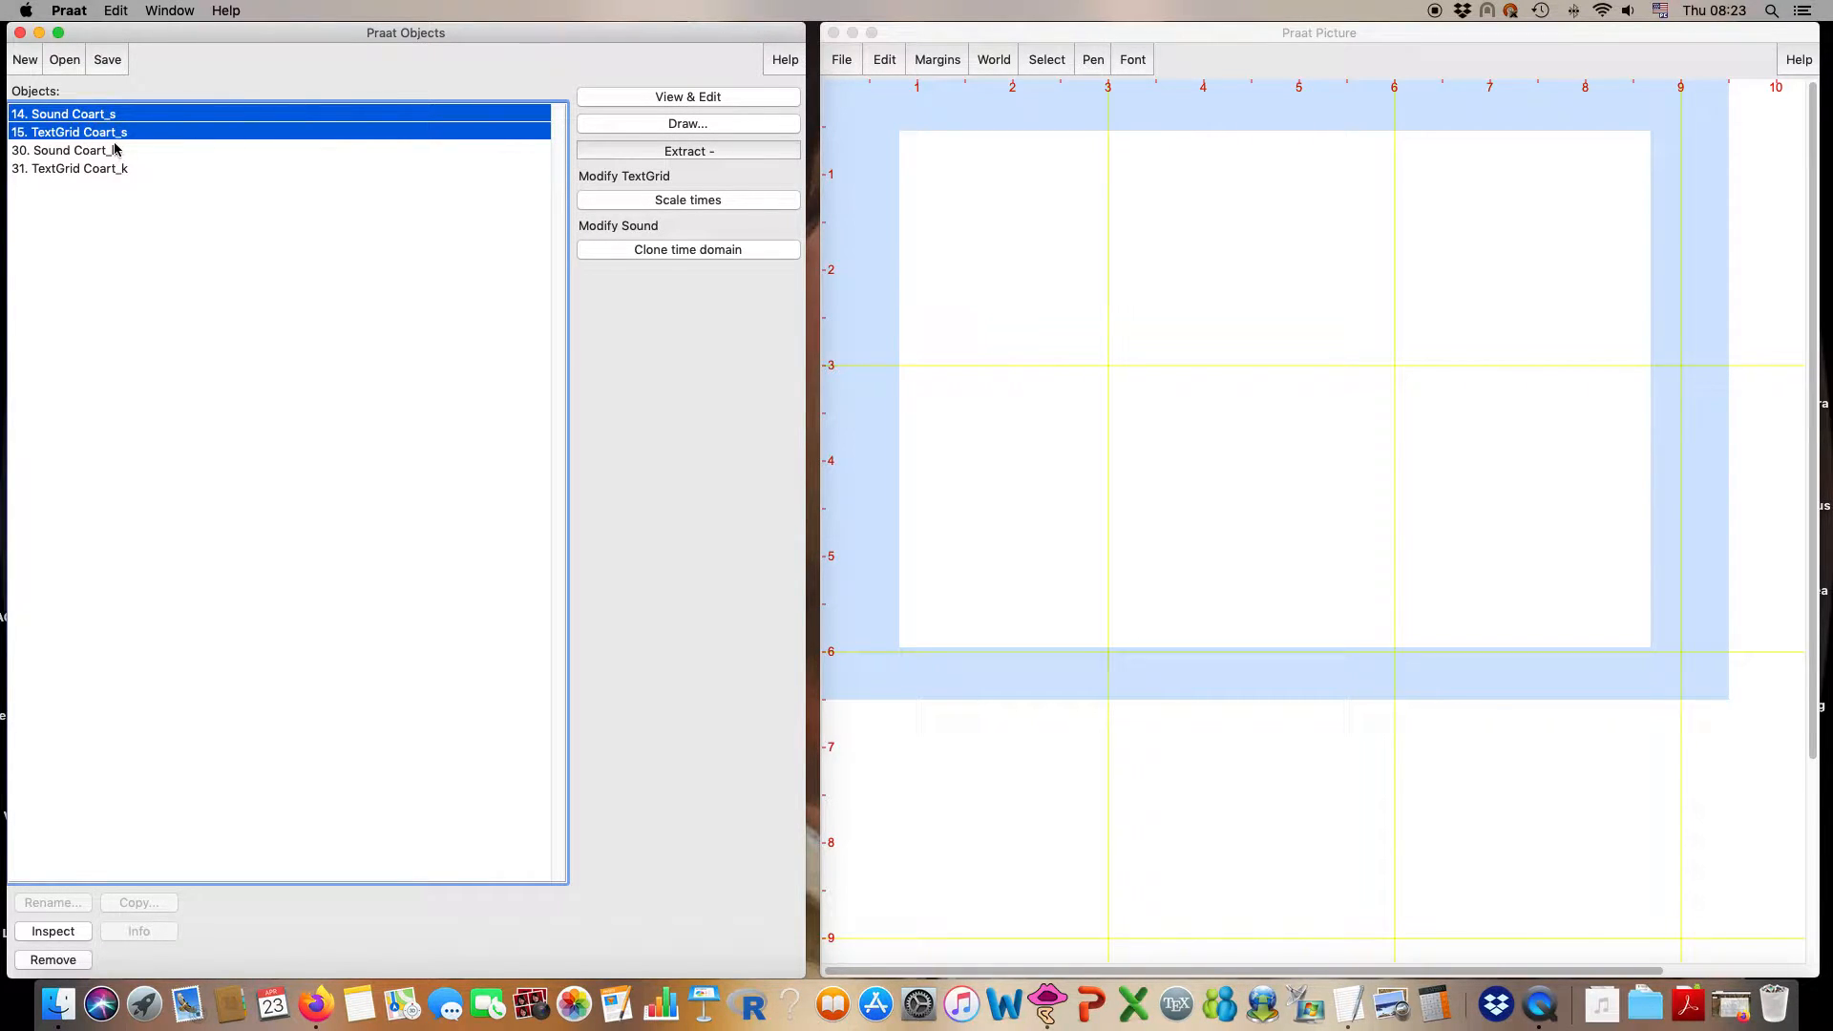
click(626, 99)
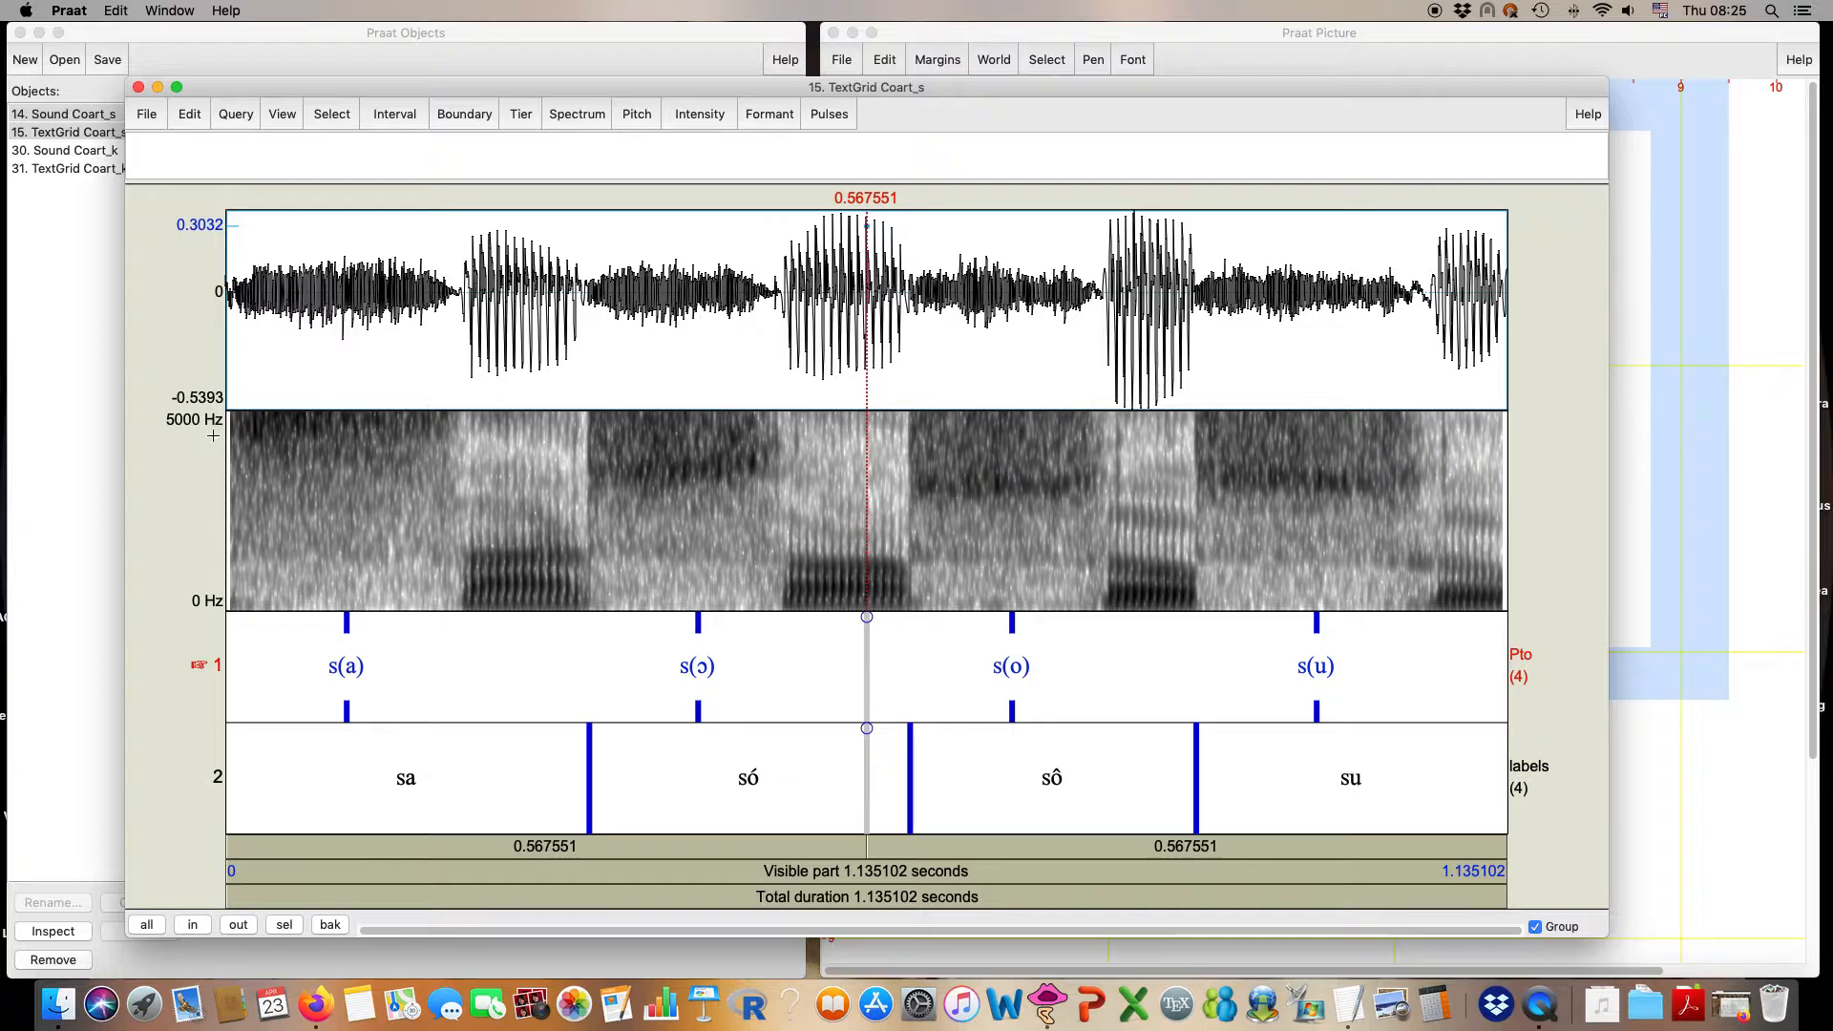
click(580, 116)
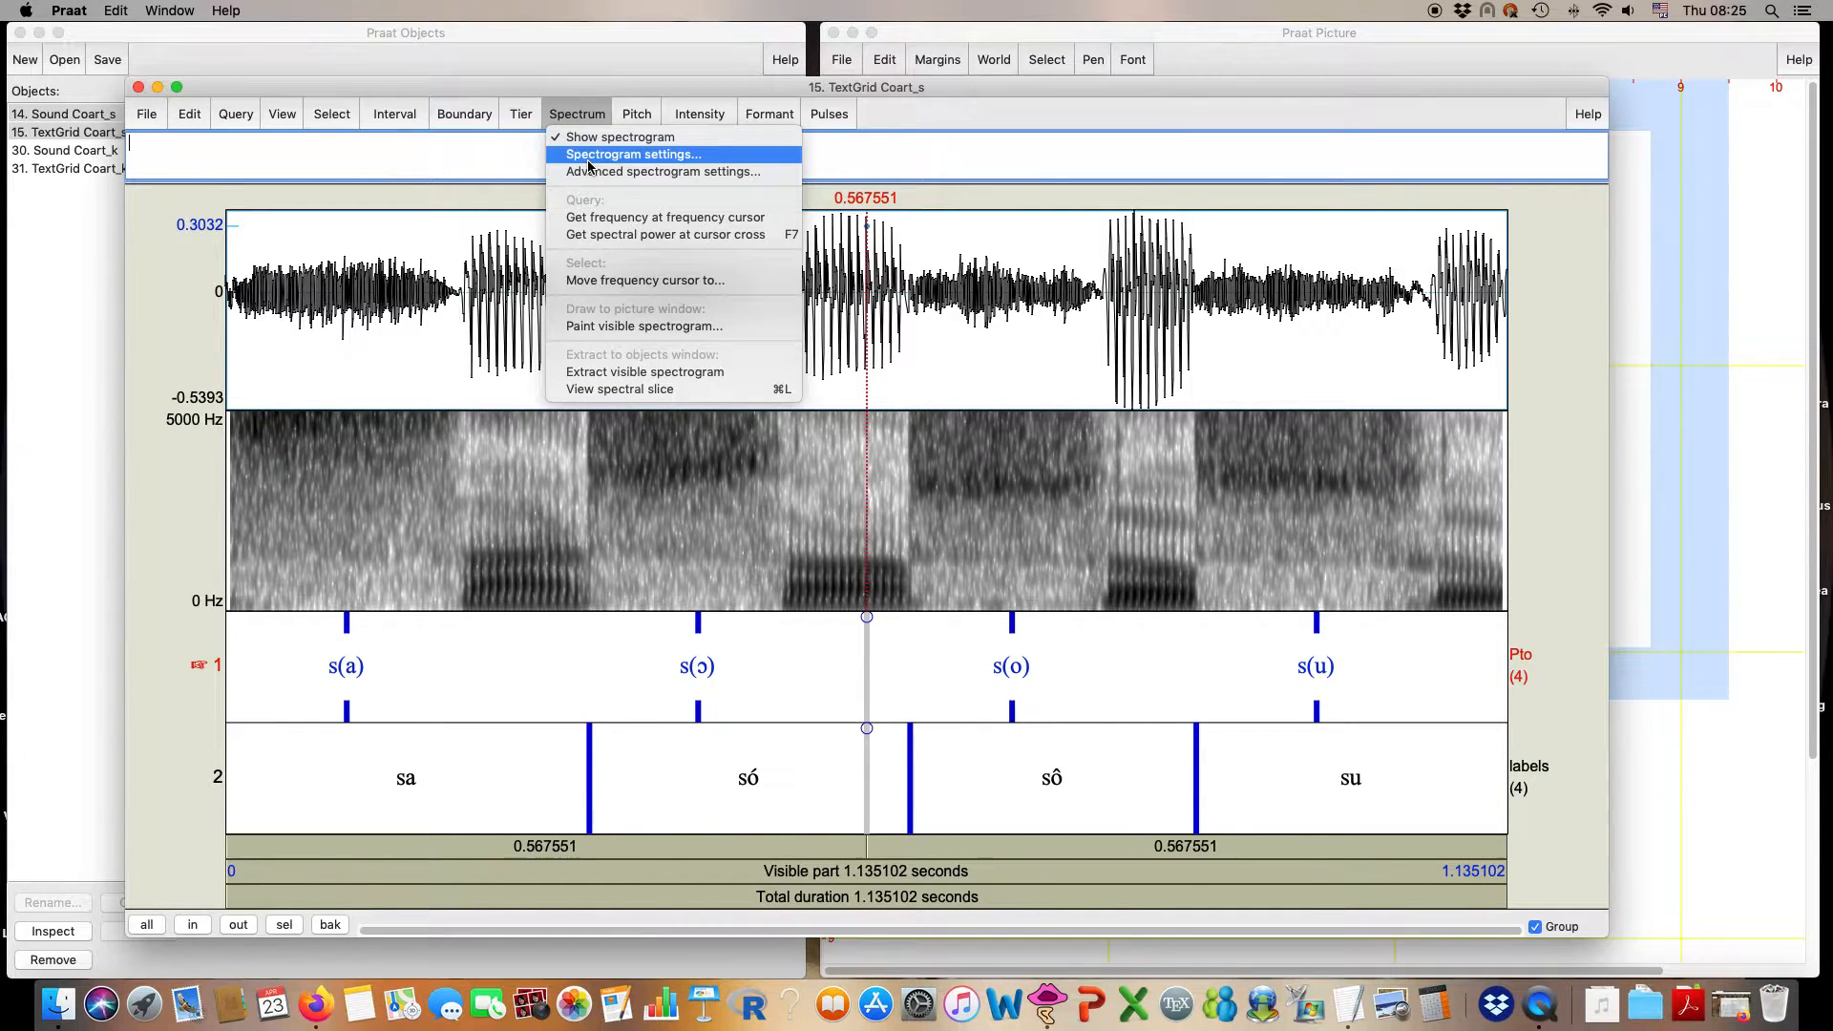
click(591, 156)
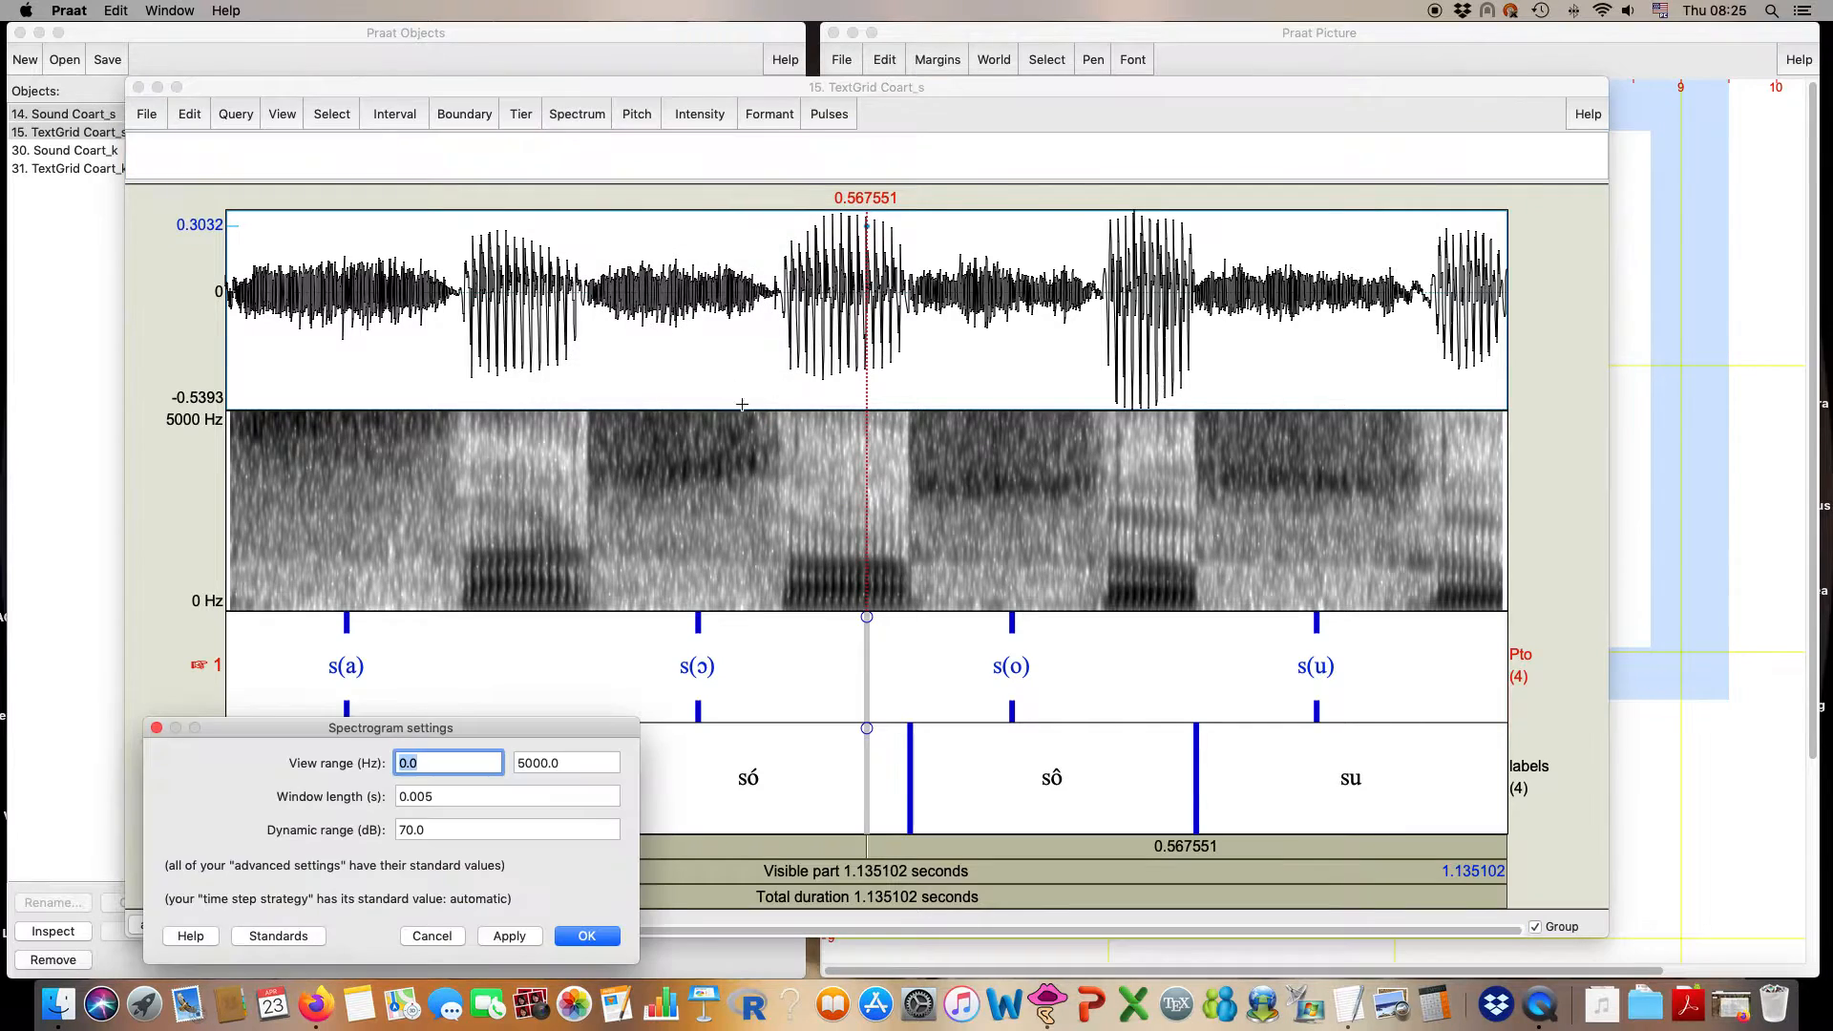
click(597, 768)
text(9000)
key(Return)
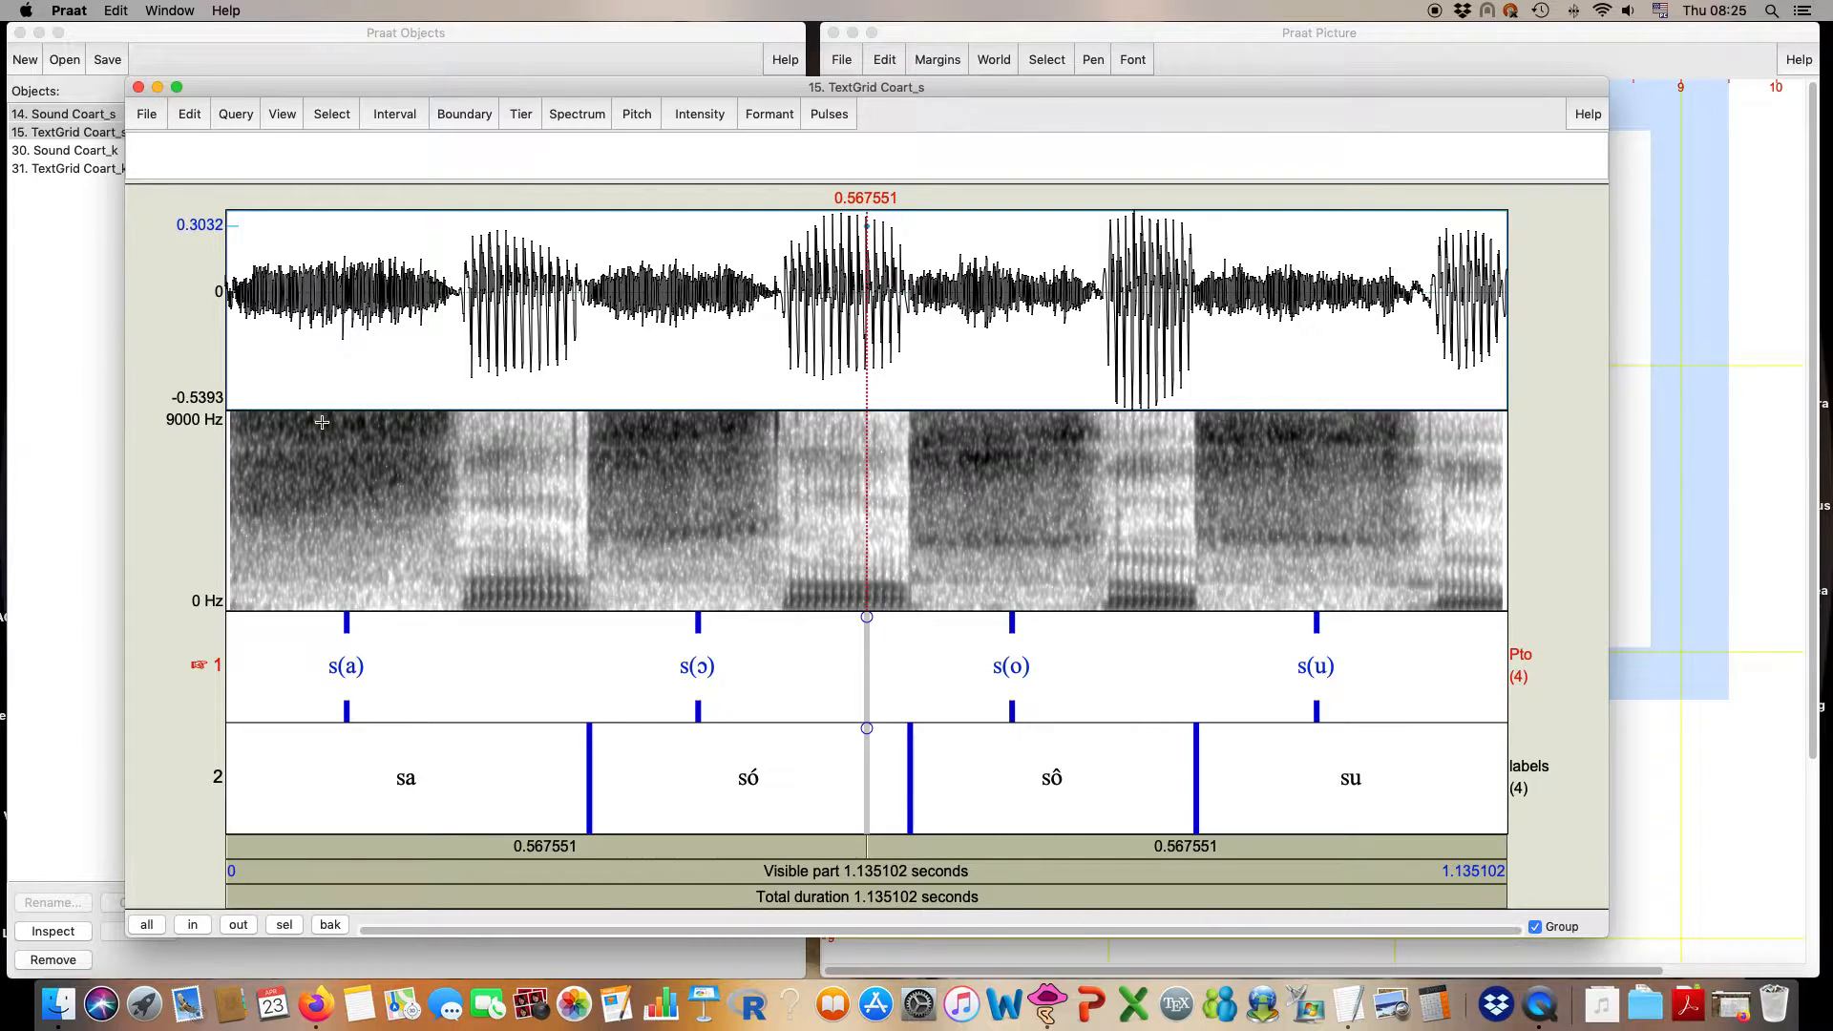
- Mark the lower edge of the frication noise in "só" at about 3200 Hz and set the spectrogram window length to 0.025 s
click(656, 541)
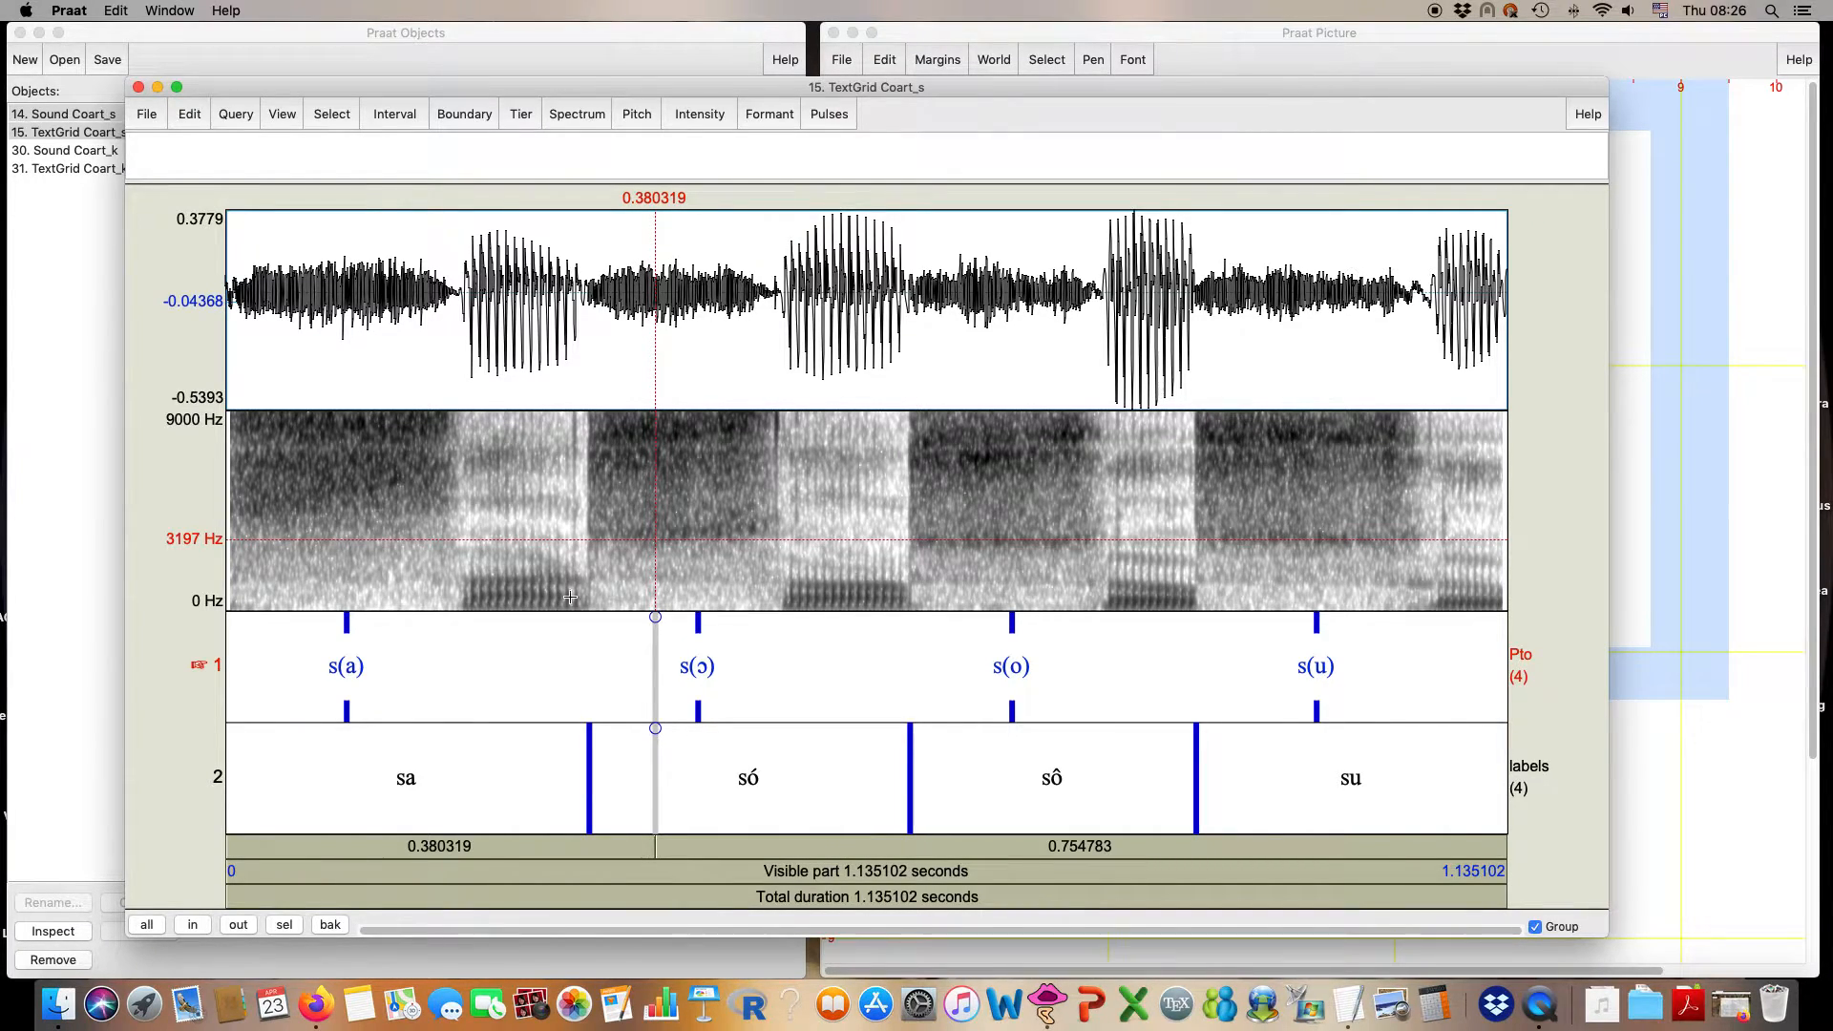
click(583, 124)
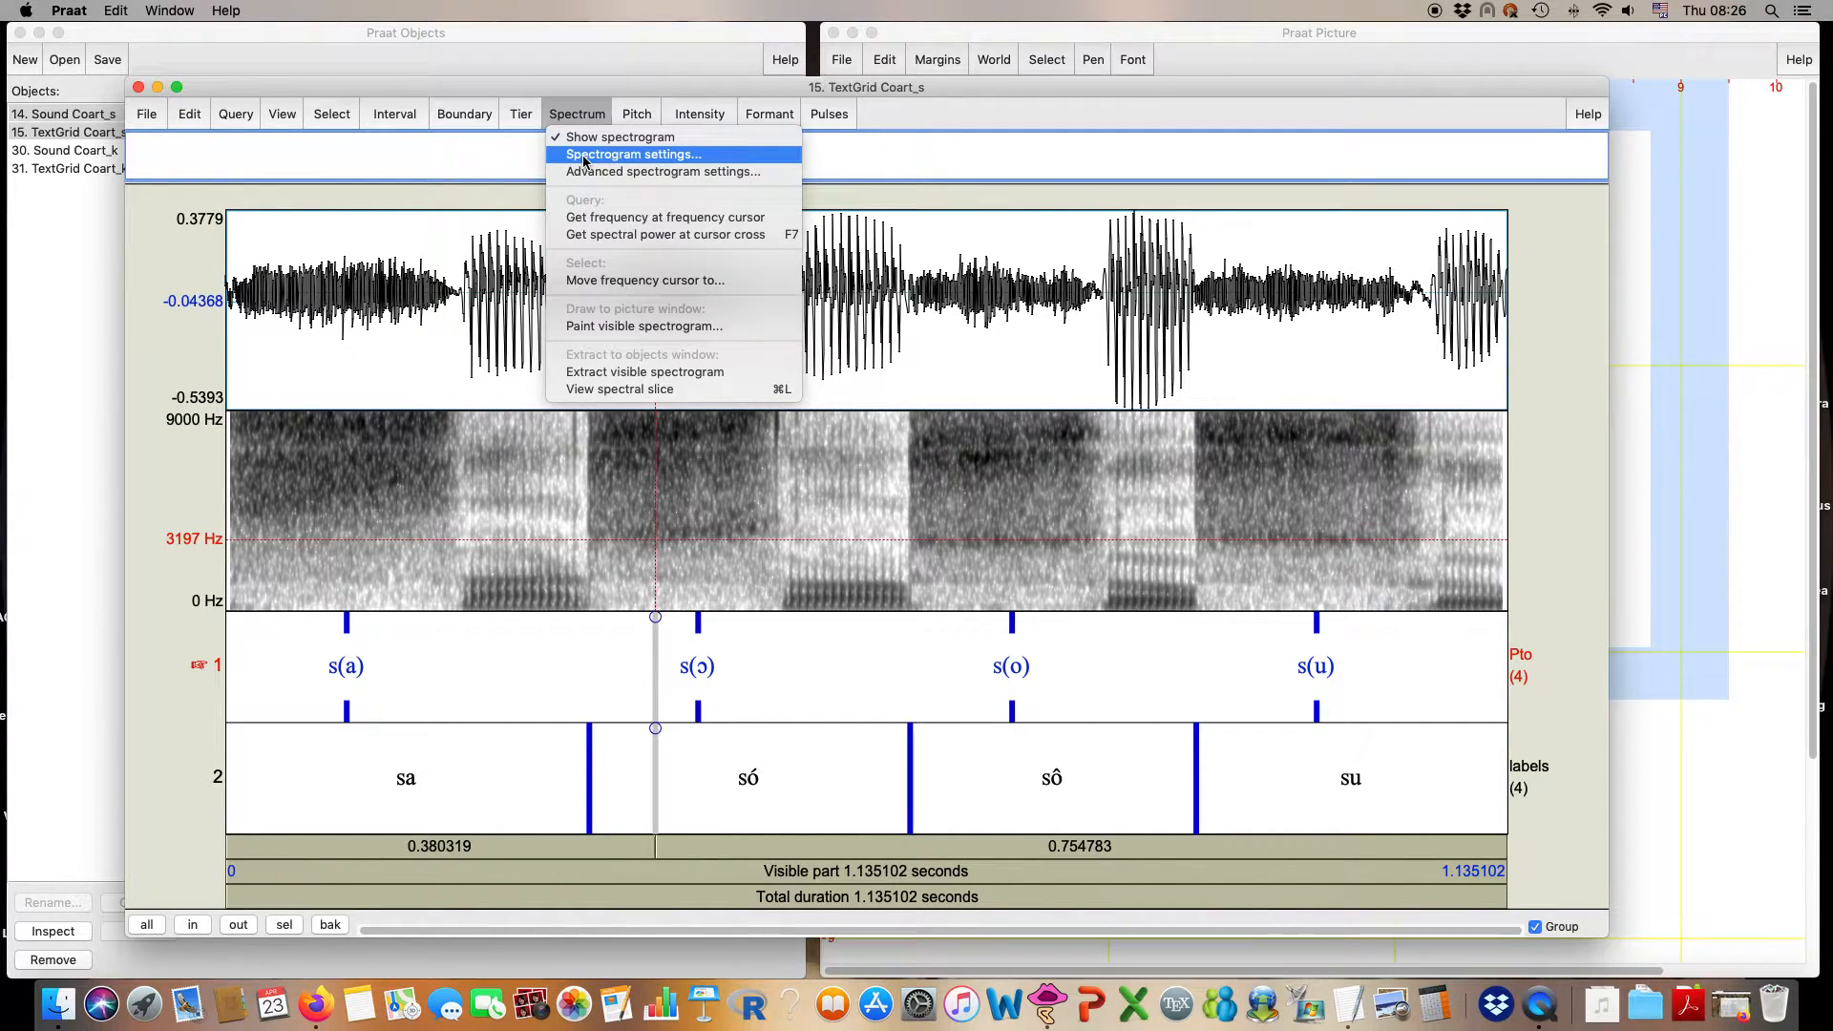
click(584, 156)
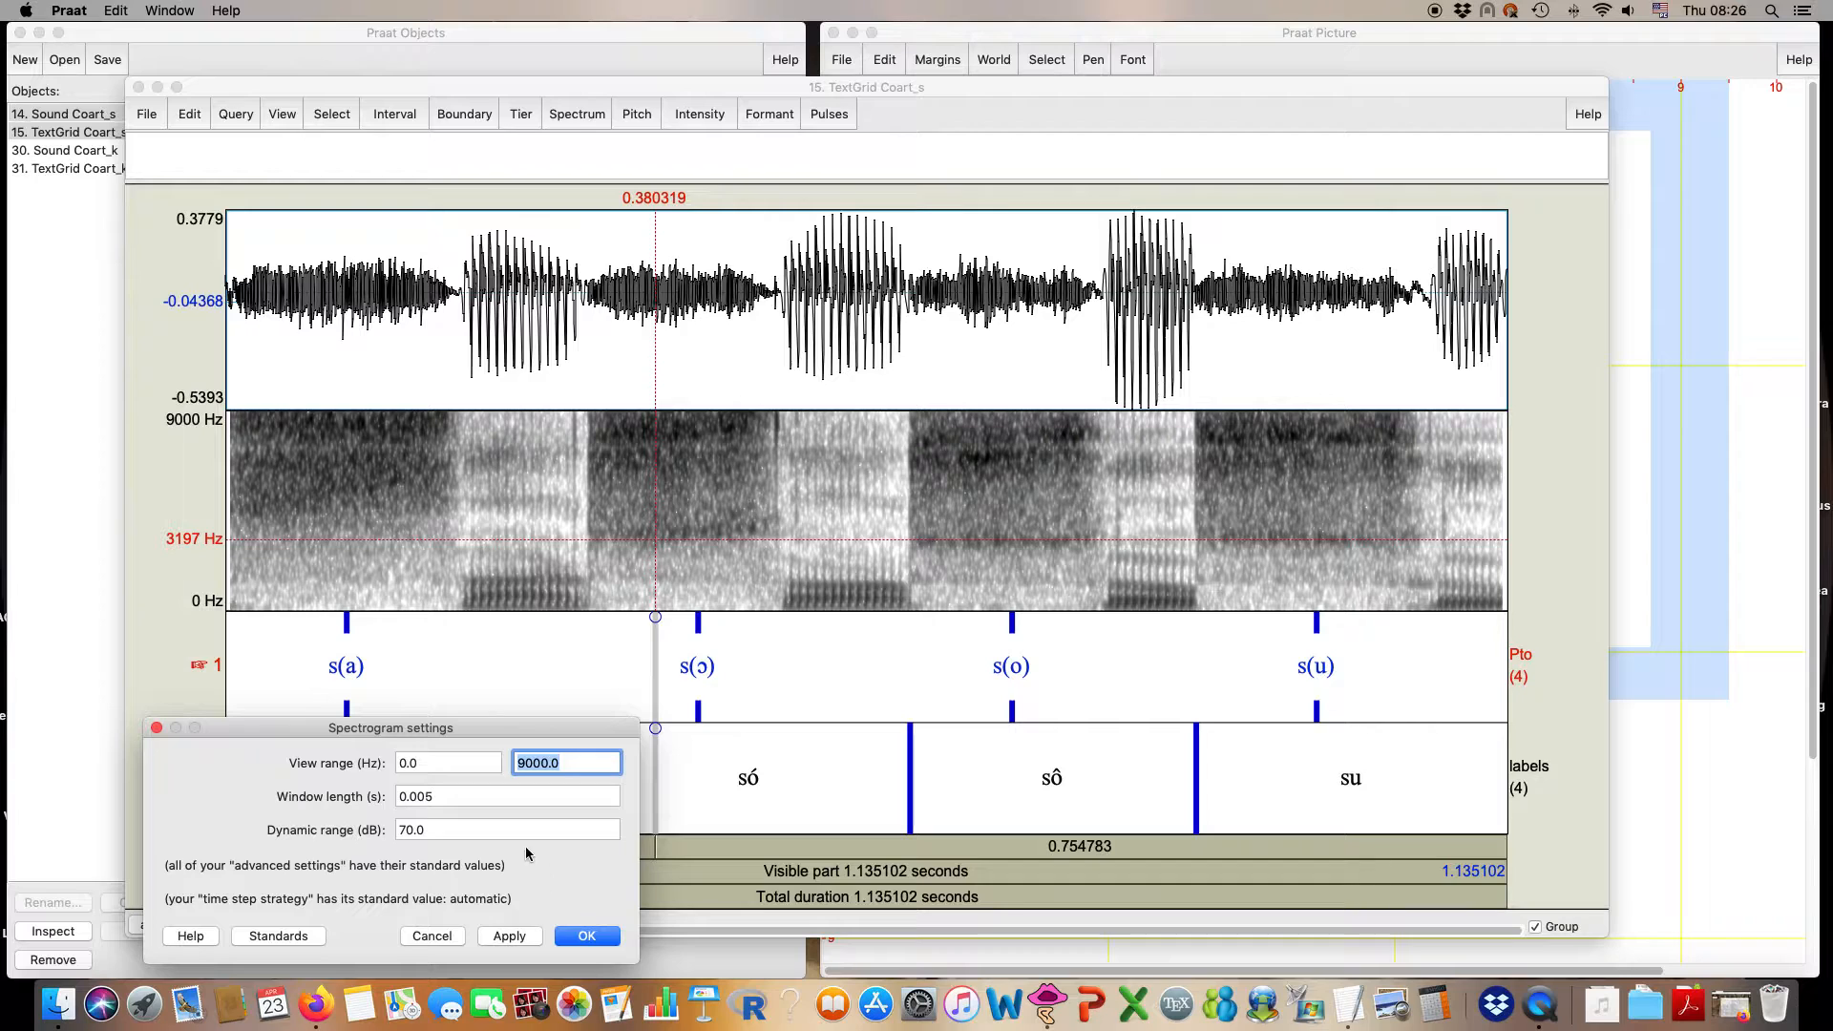
click(502, 807)
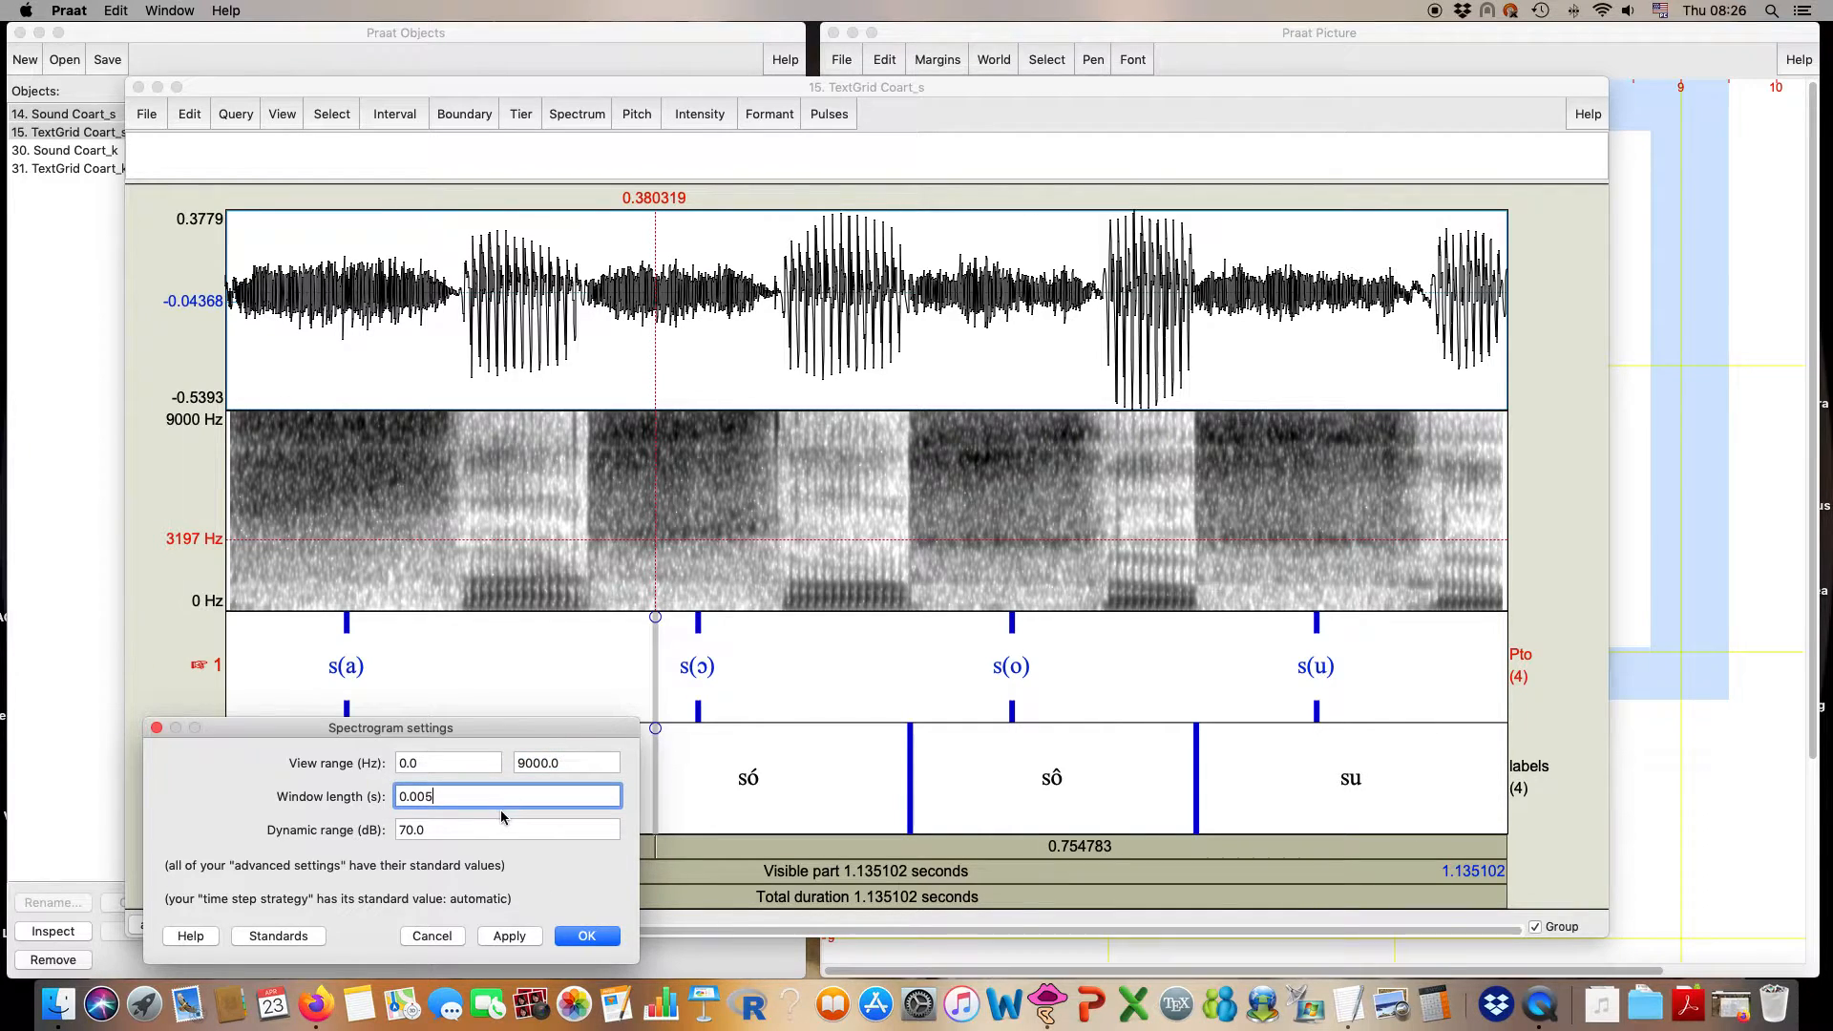
key(BackSpace)
key(BackSpace)
text(25)
drag(458, 795, 377, 799)
click(587, 937)
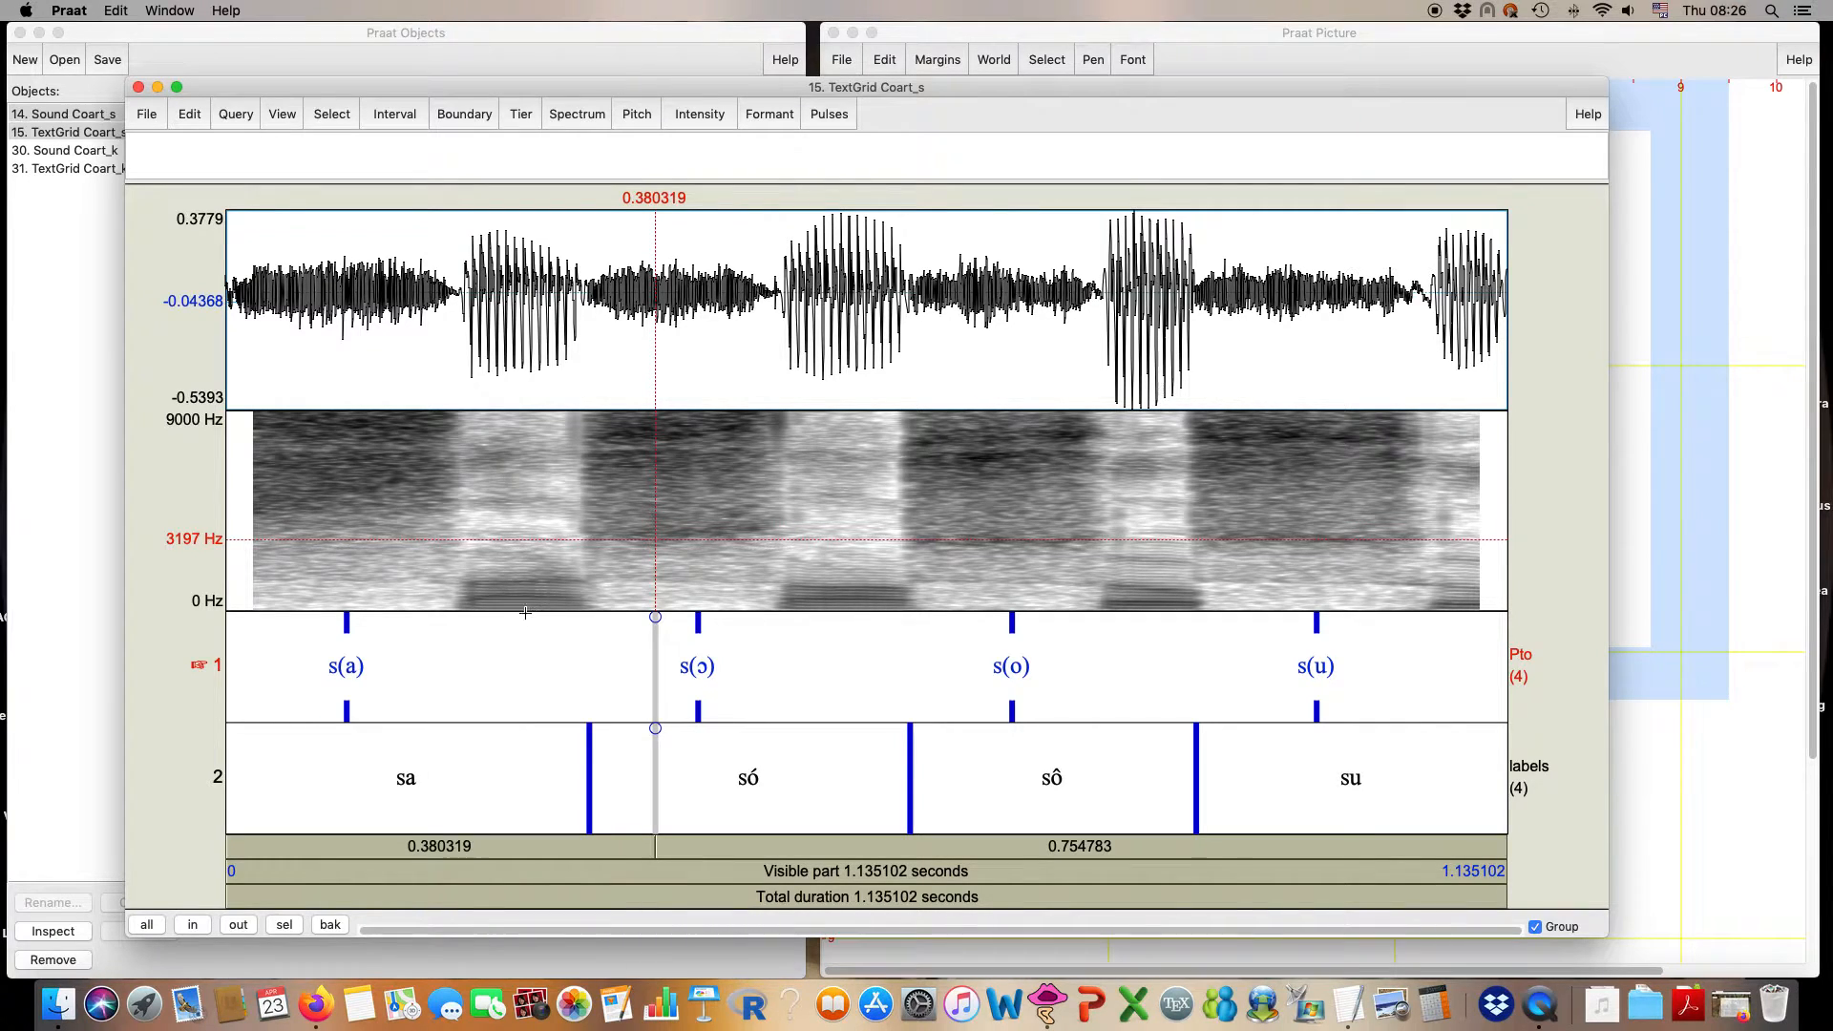
- Extract a spectral slice at the s(a) point of the Pto tier
click(346, 626)
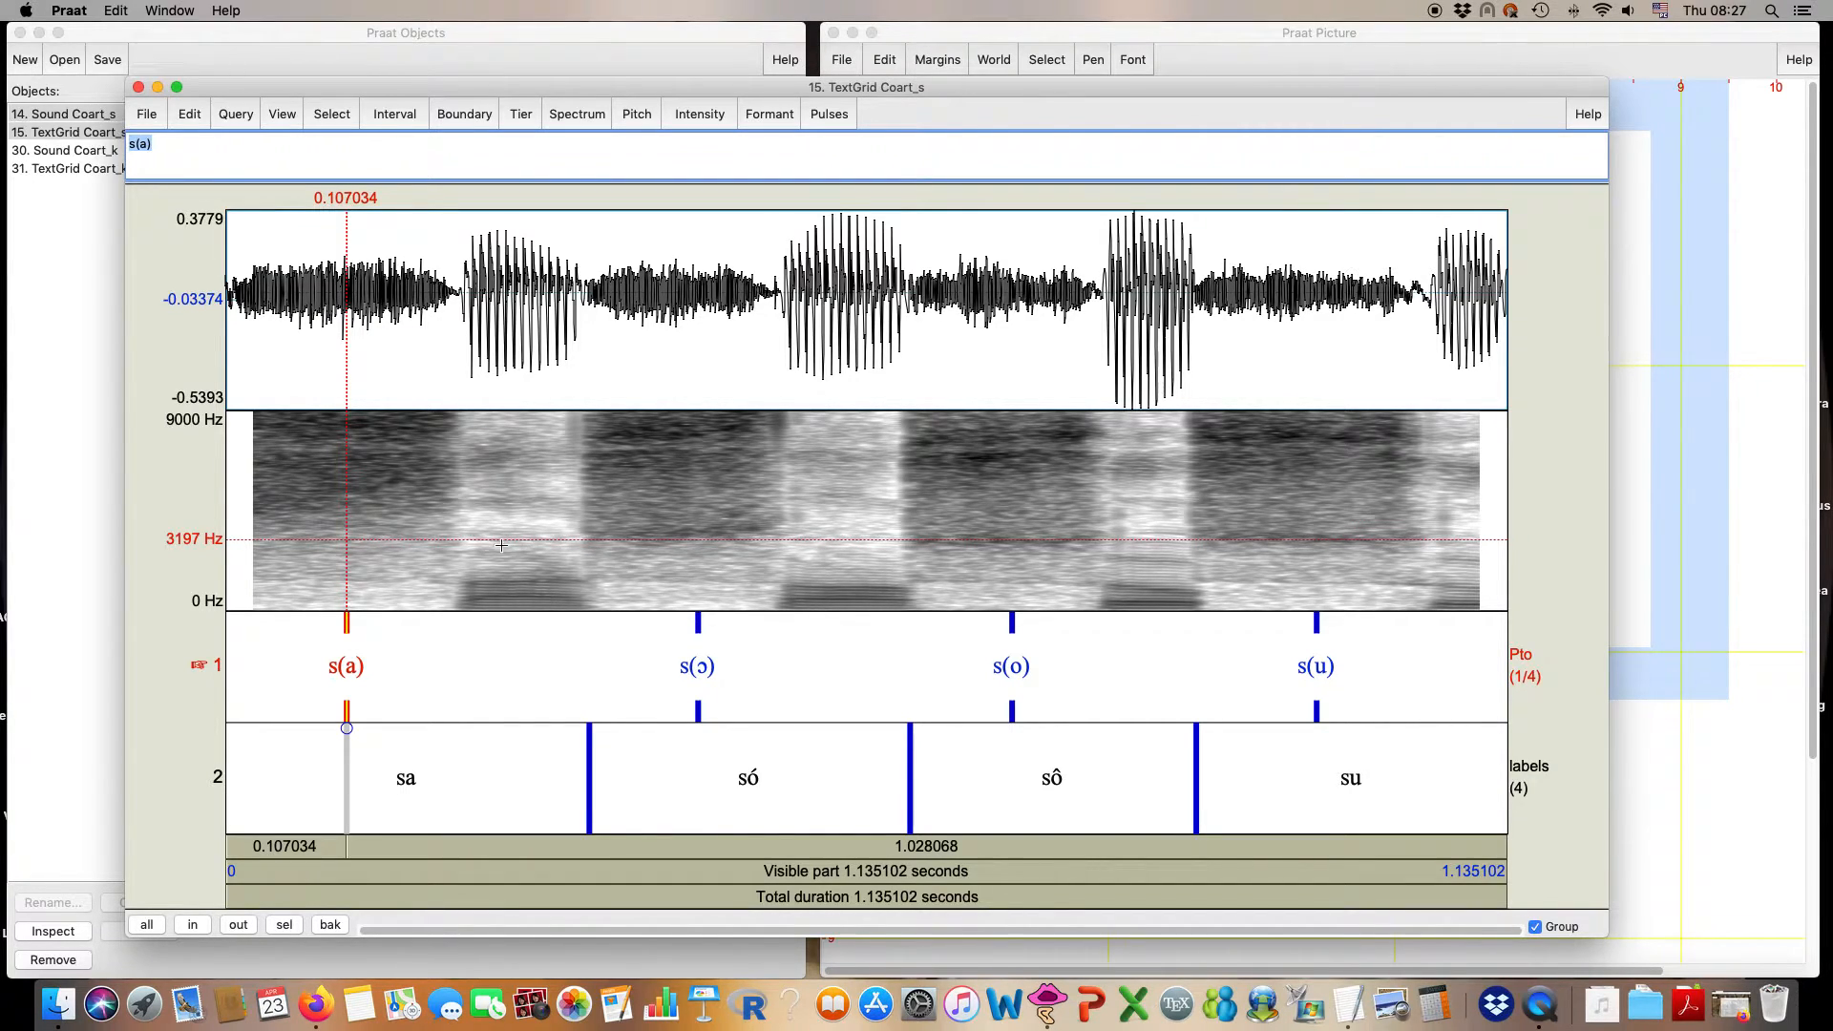
click(584, 116)
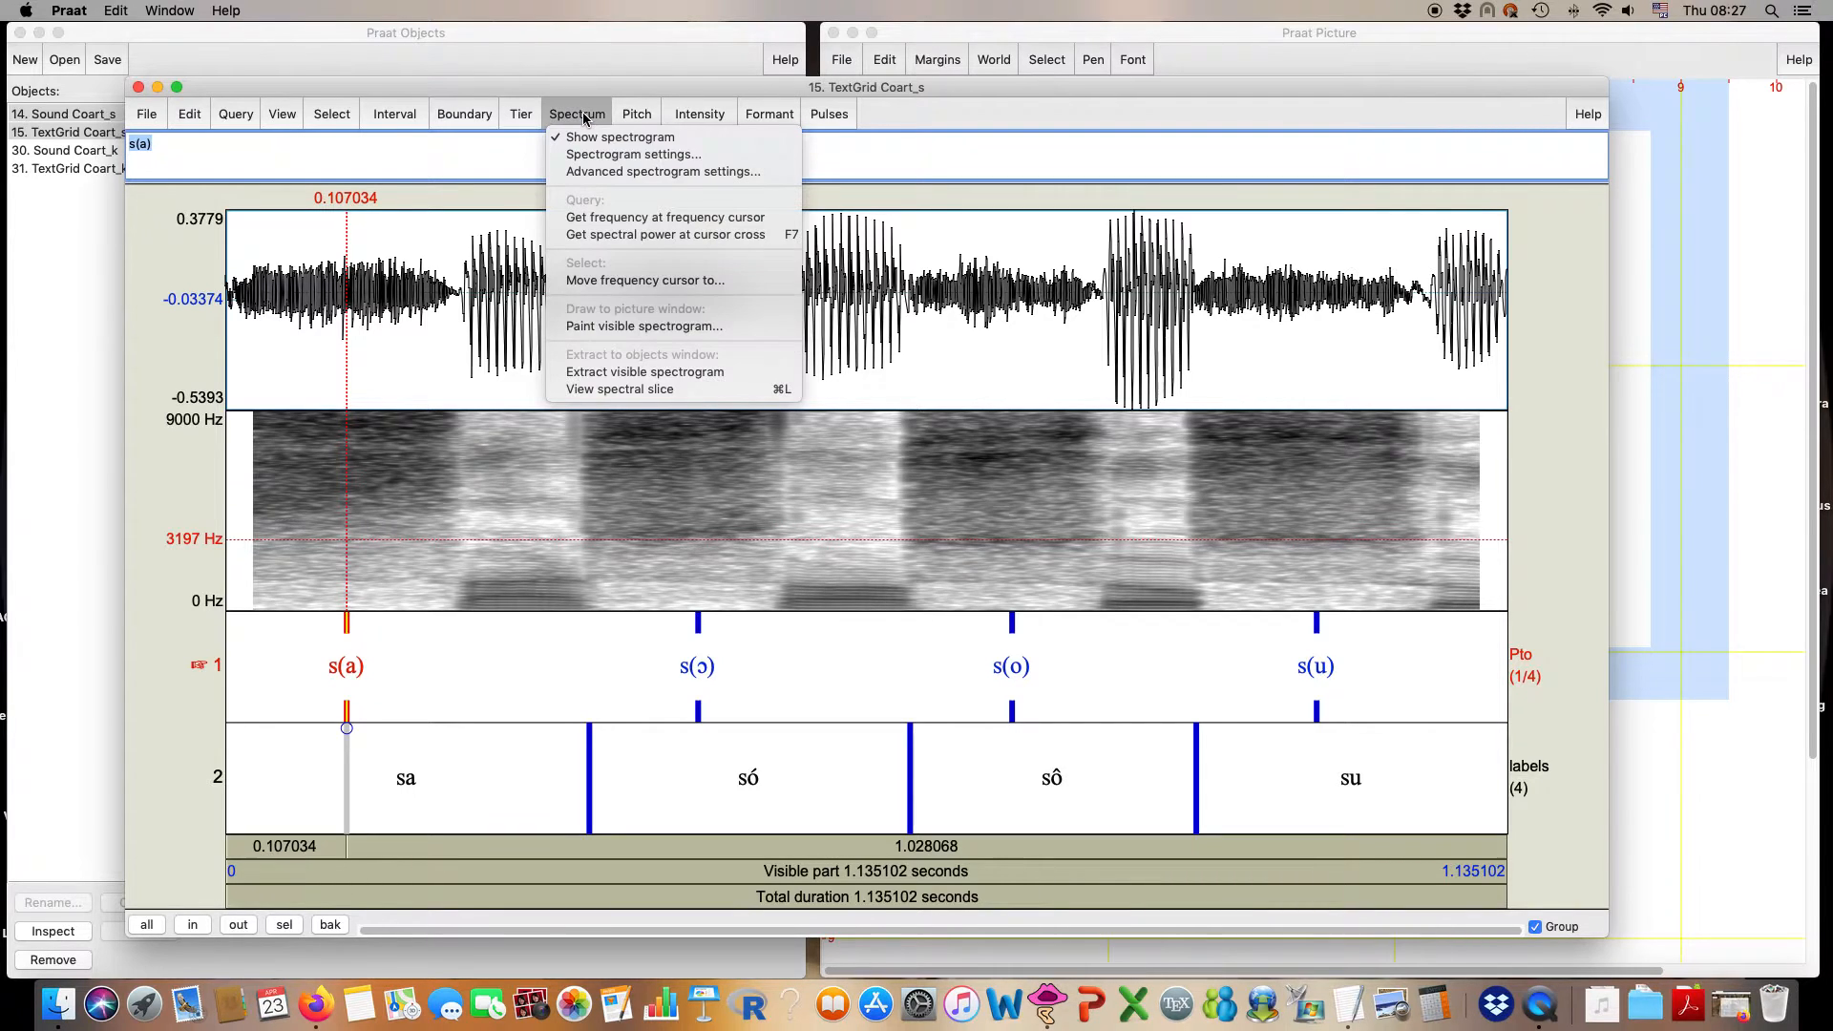
click(602, 390)
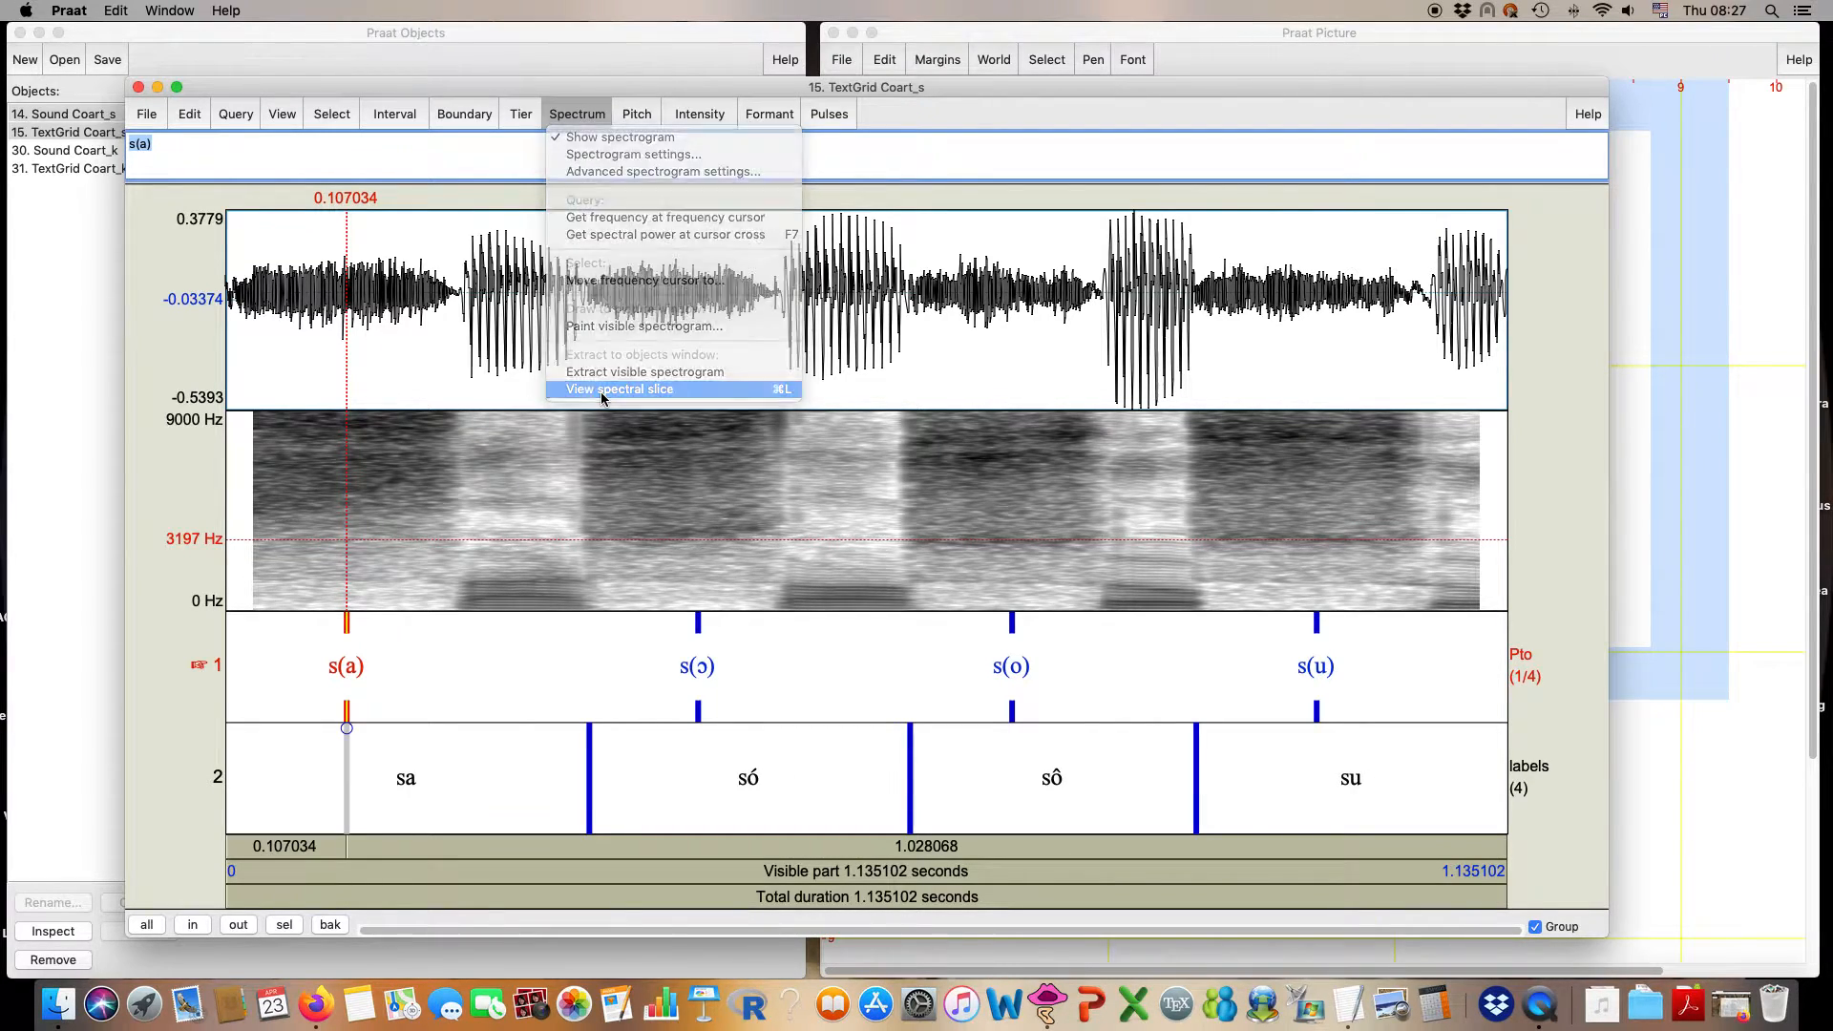
- View the spectrum extracted at s(a), highlight the band from about 6675 to 8443 Hz between its highest peaks, and close it
drag(325, 93, 514, 90)
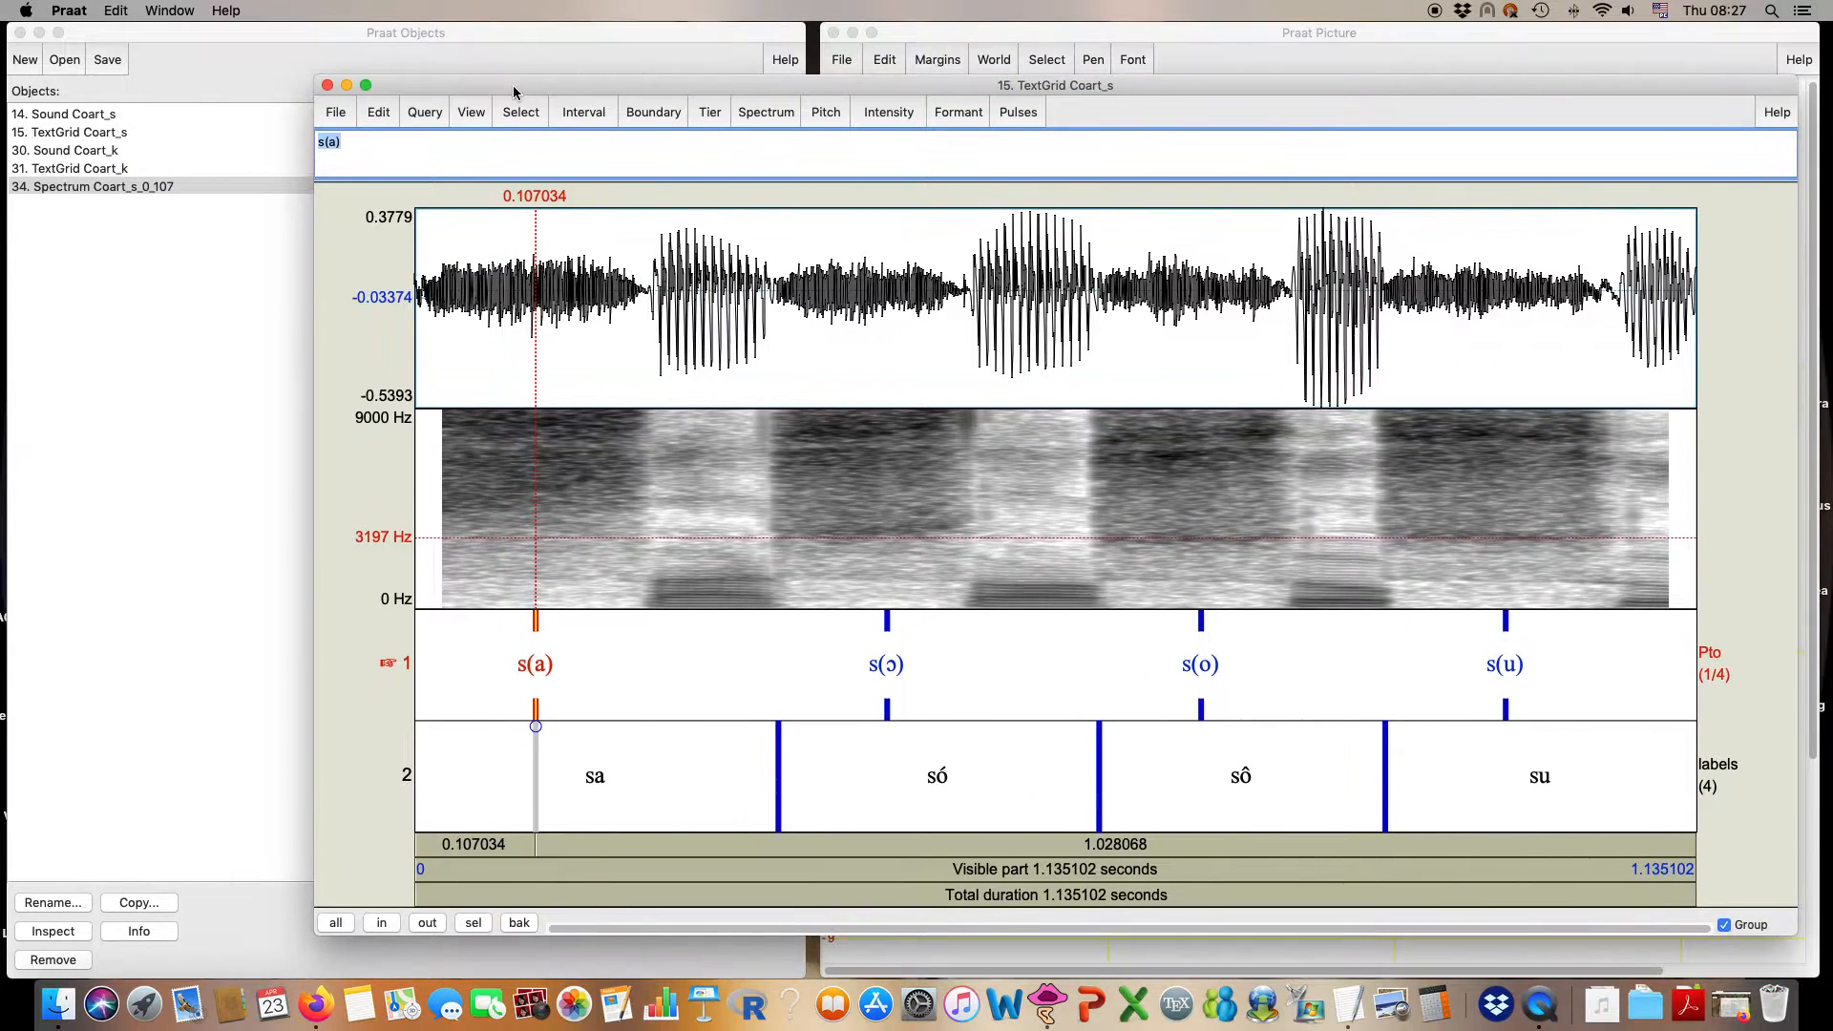
click(55, 191)
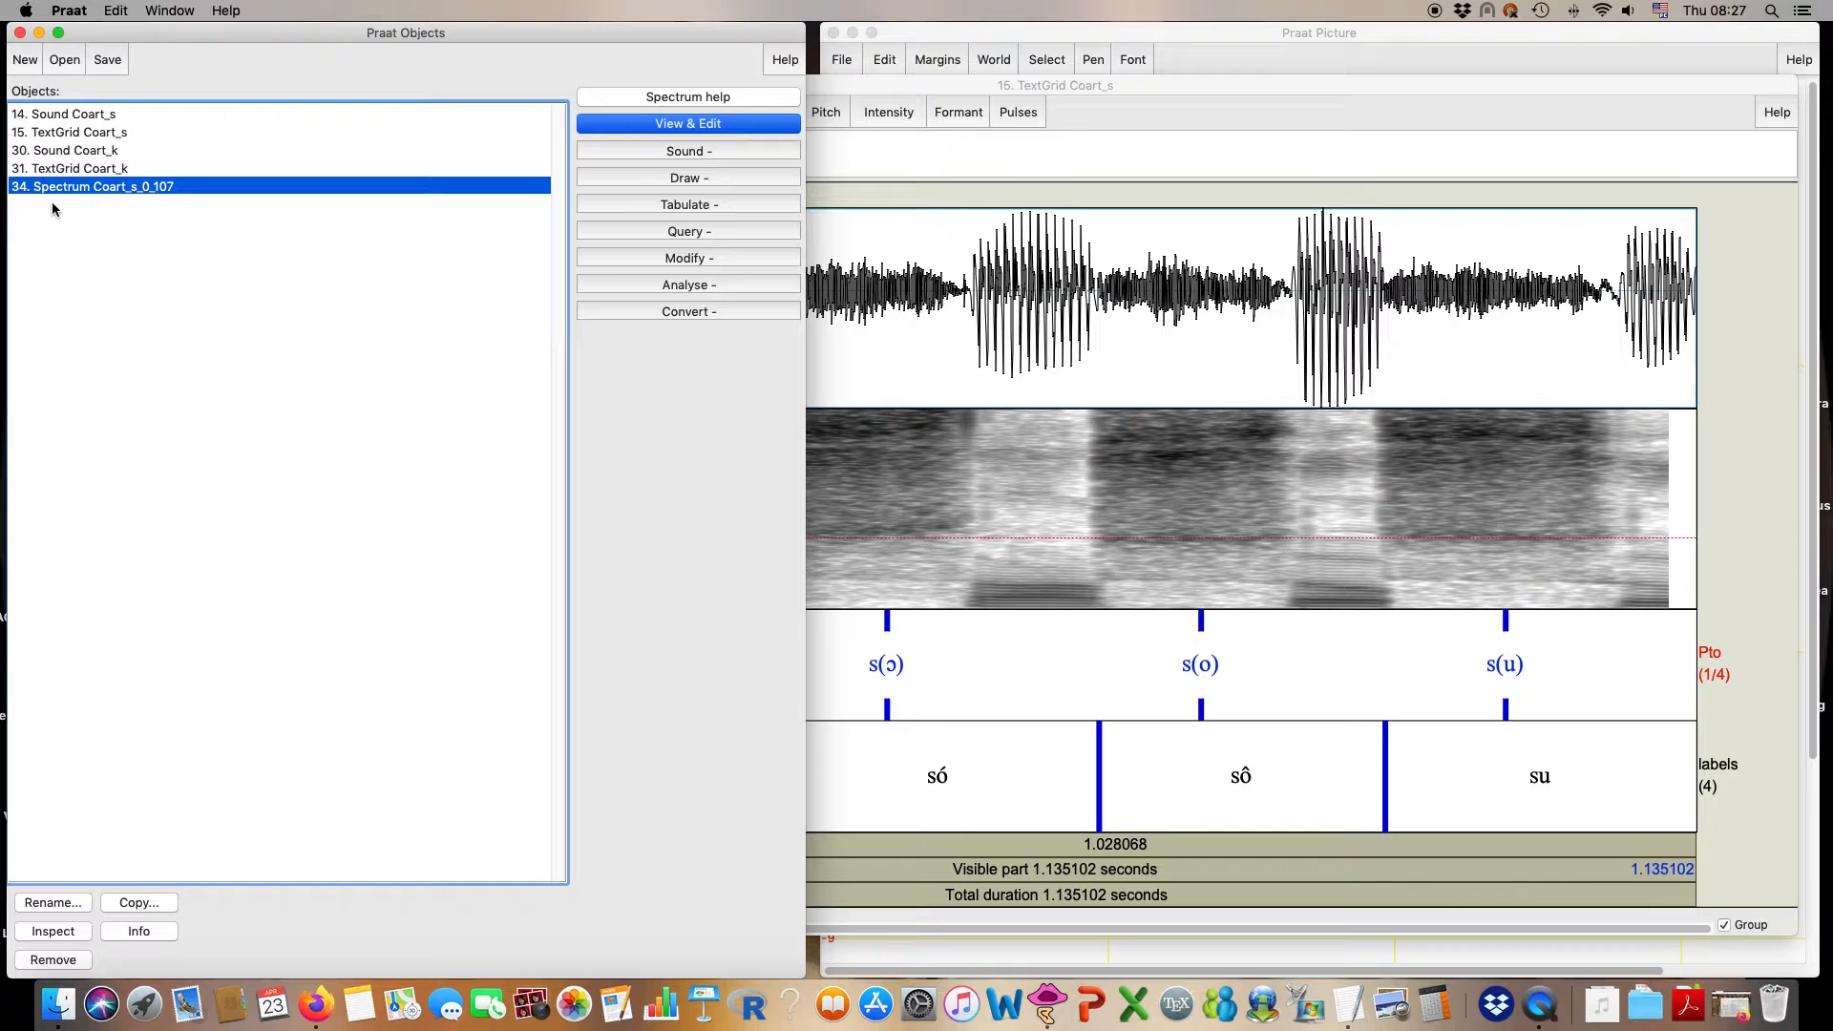
click(614, 125)
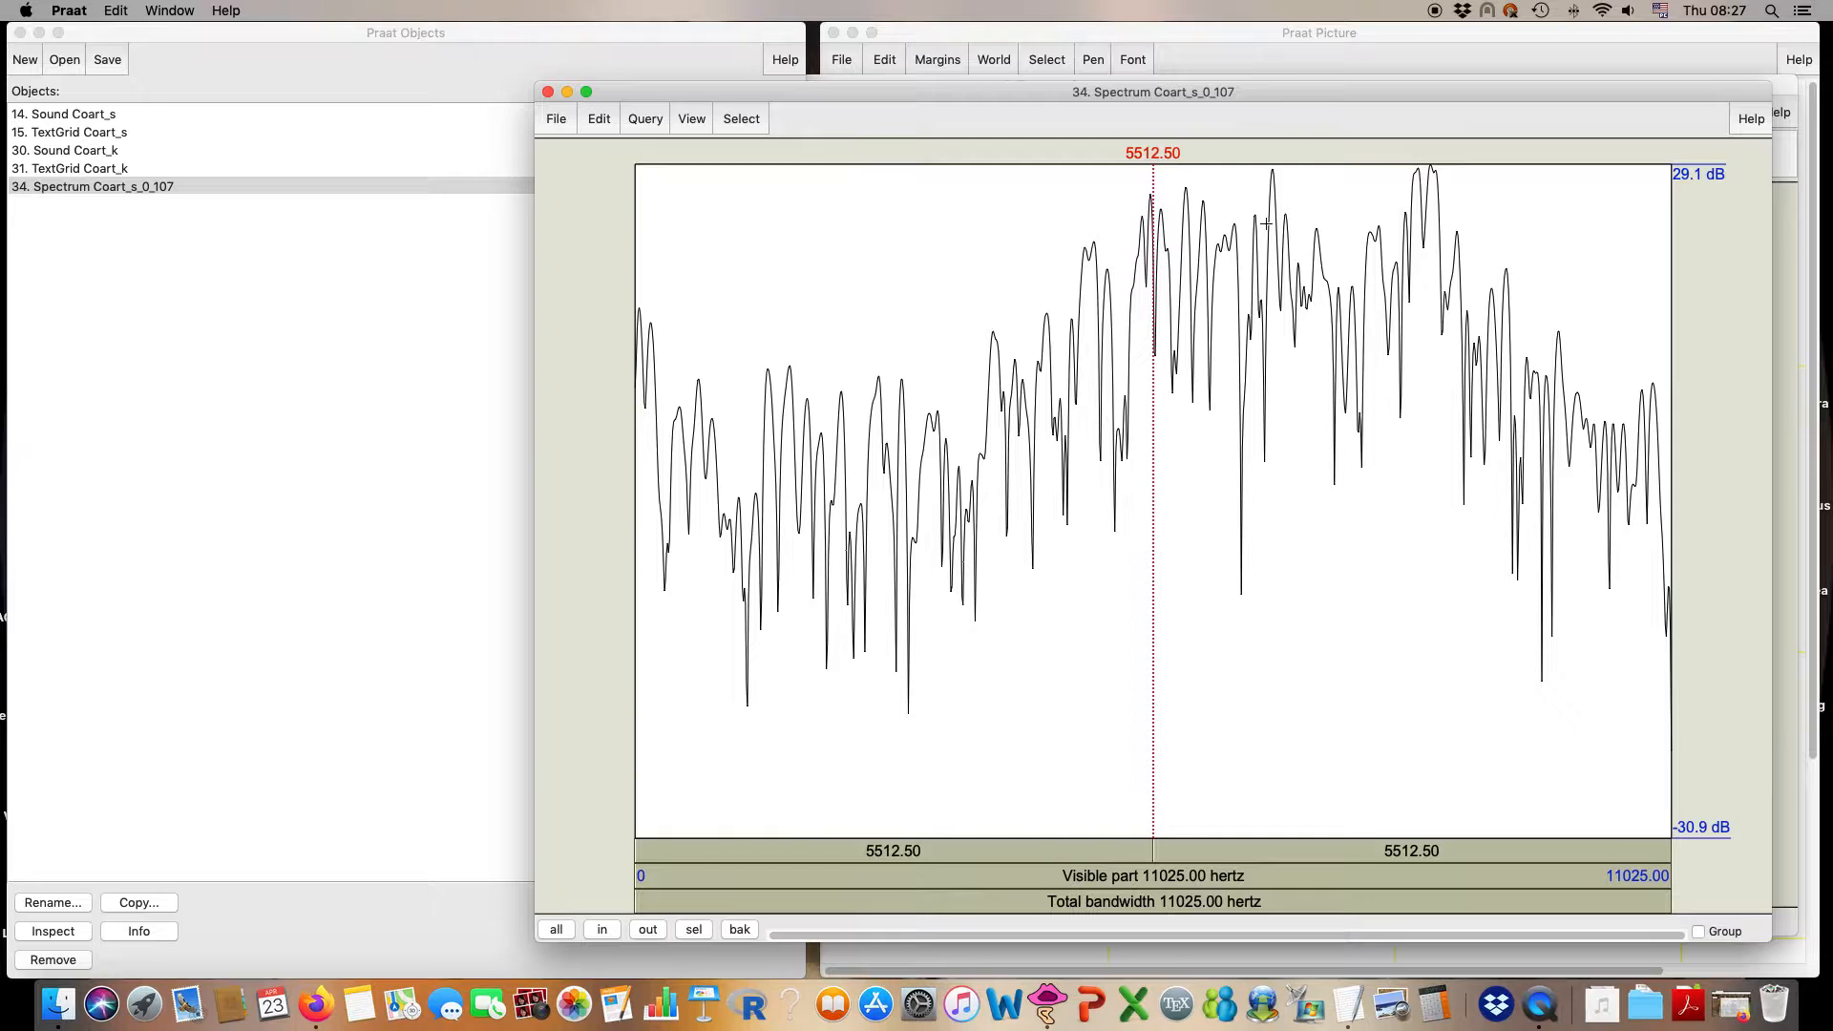
drag(1262, 199, 1428, 196)
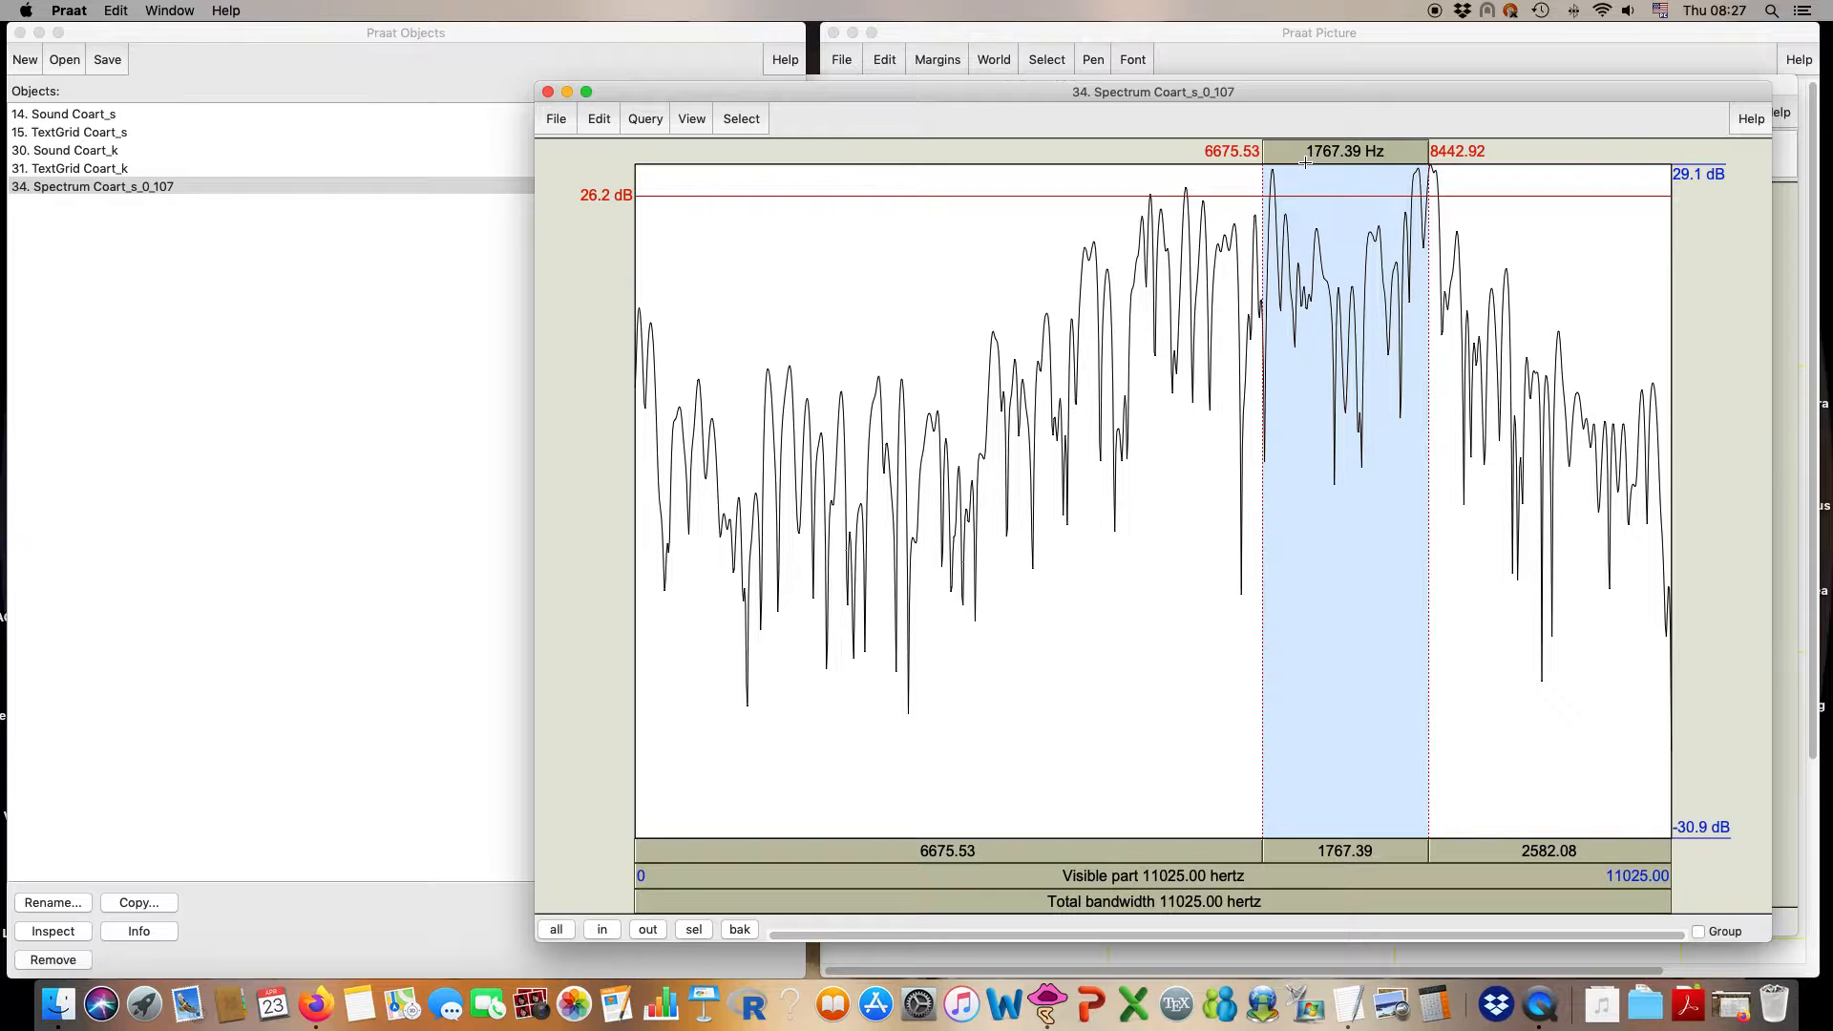
click(544, 112)
- Extract a spectral slice at the s(ɔ) point of the Pto tier, keeping the object list in view
click(852, 85)
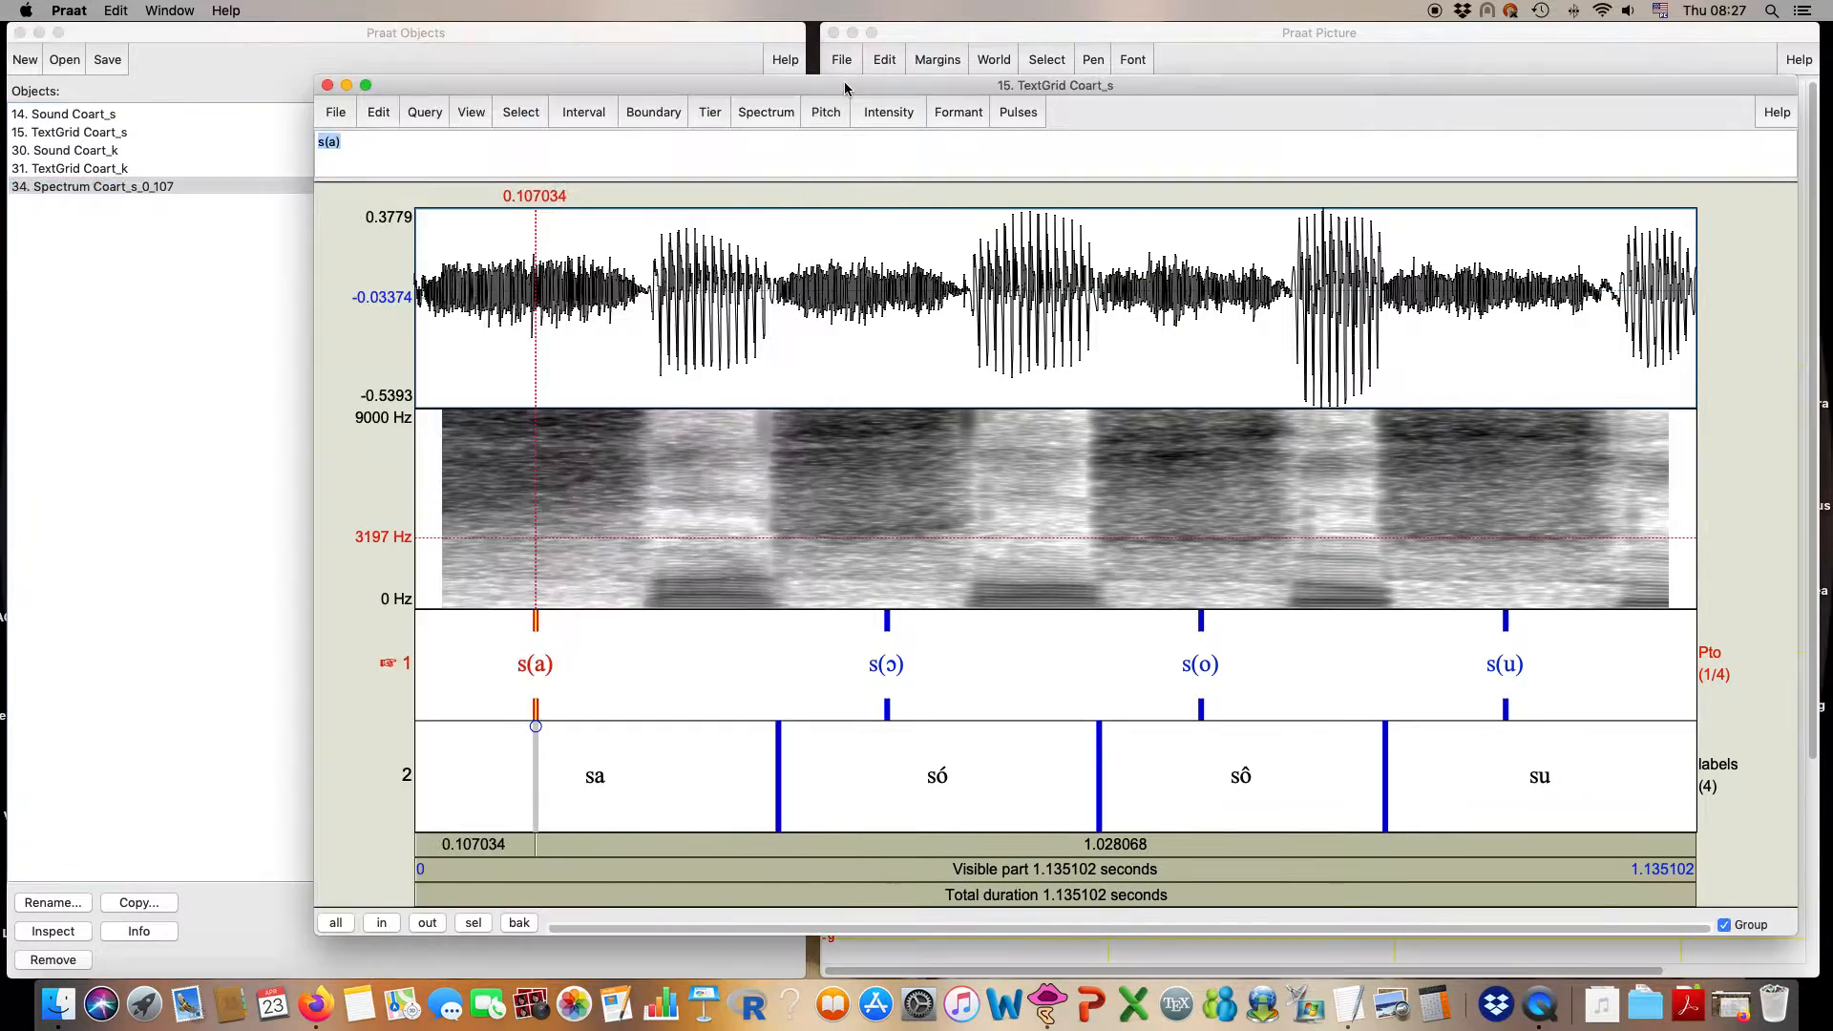
drag(674, 85, 549, 43)
click(766, 576)
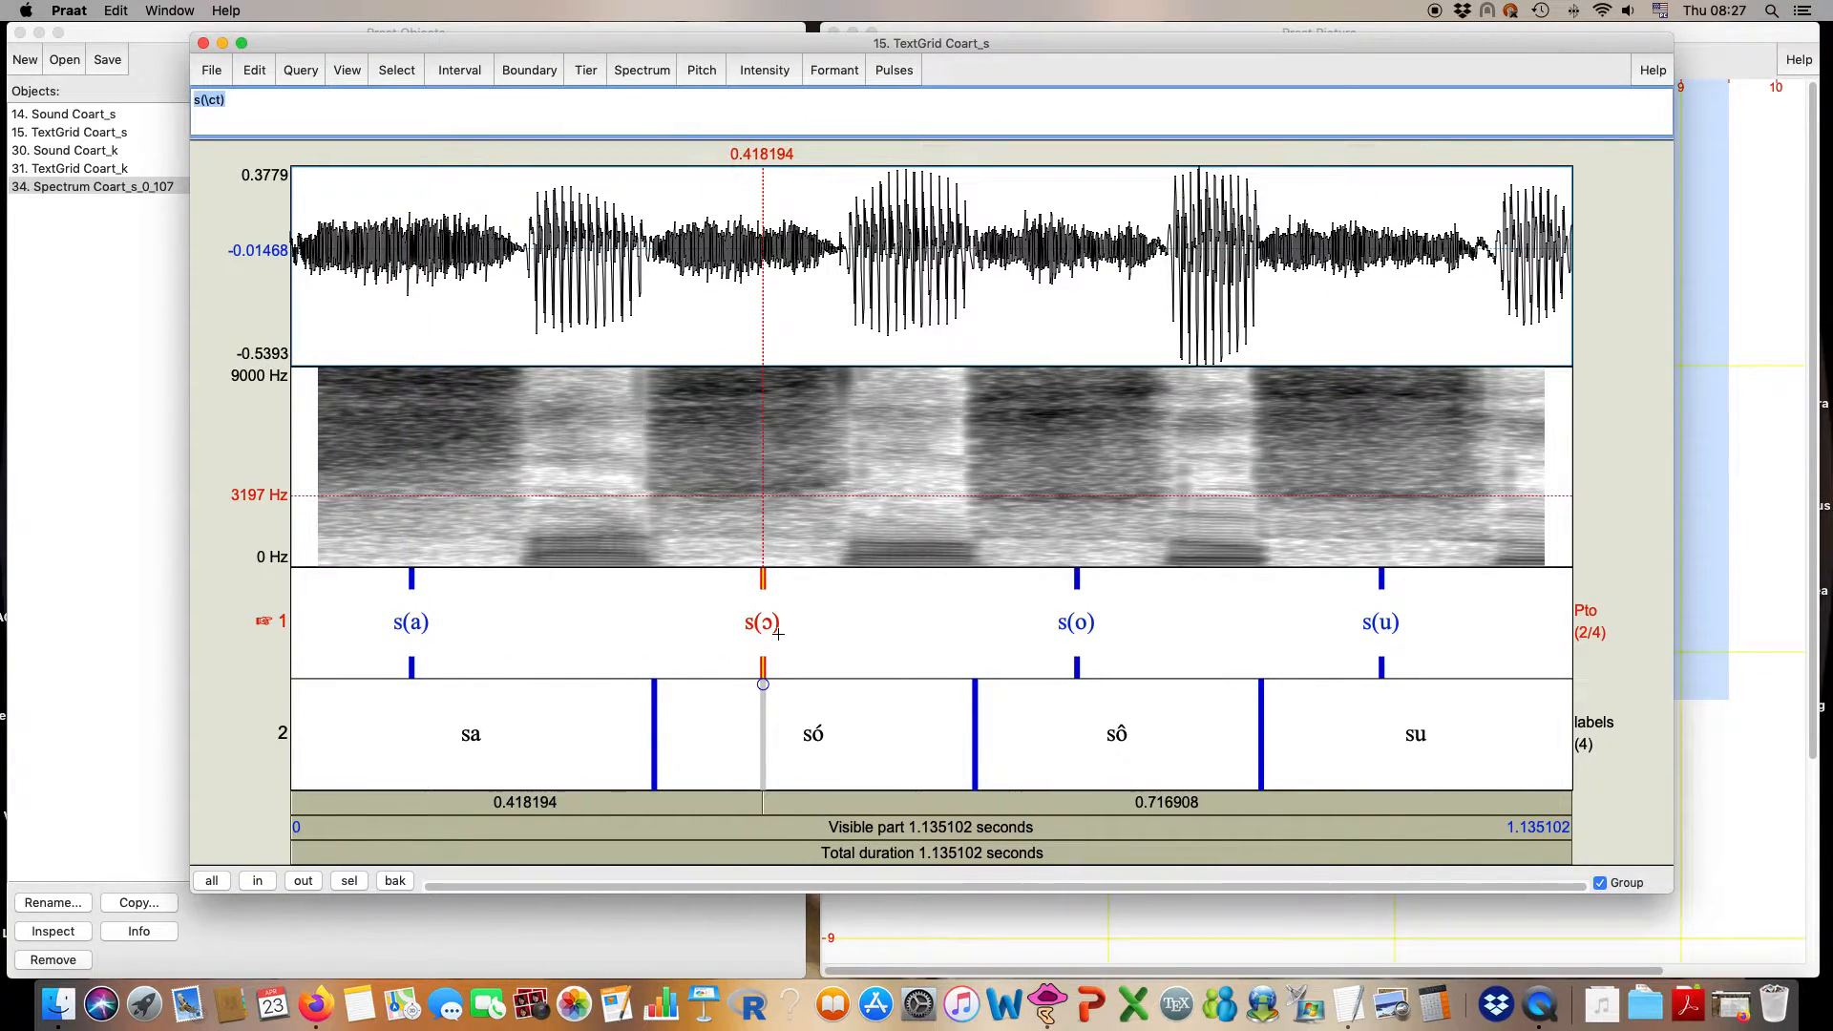
click(653, 74)
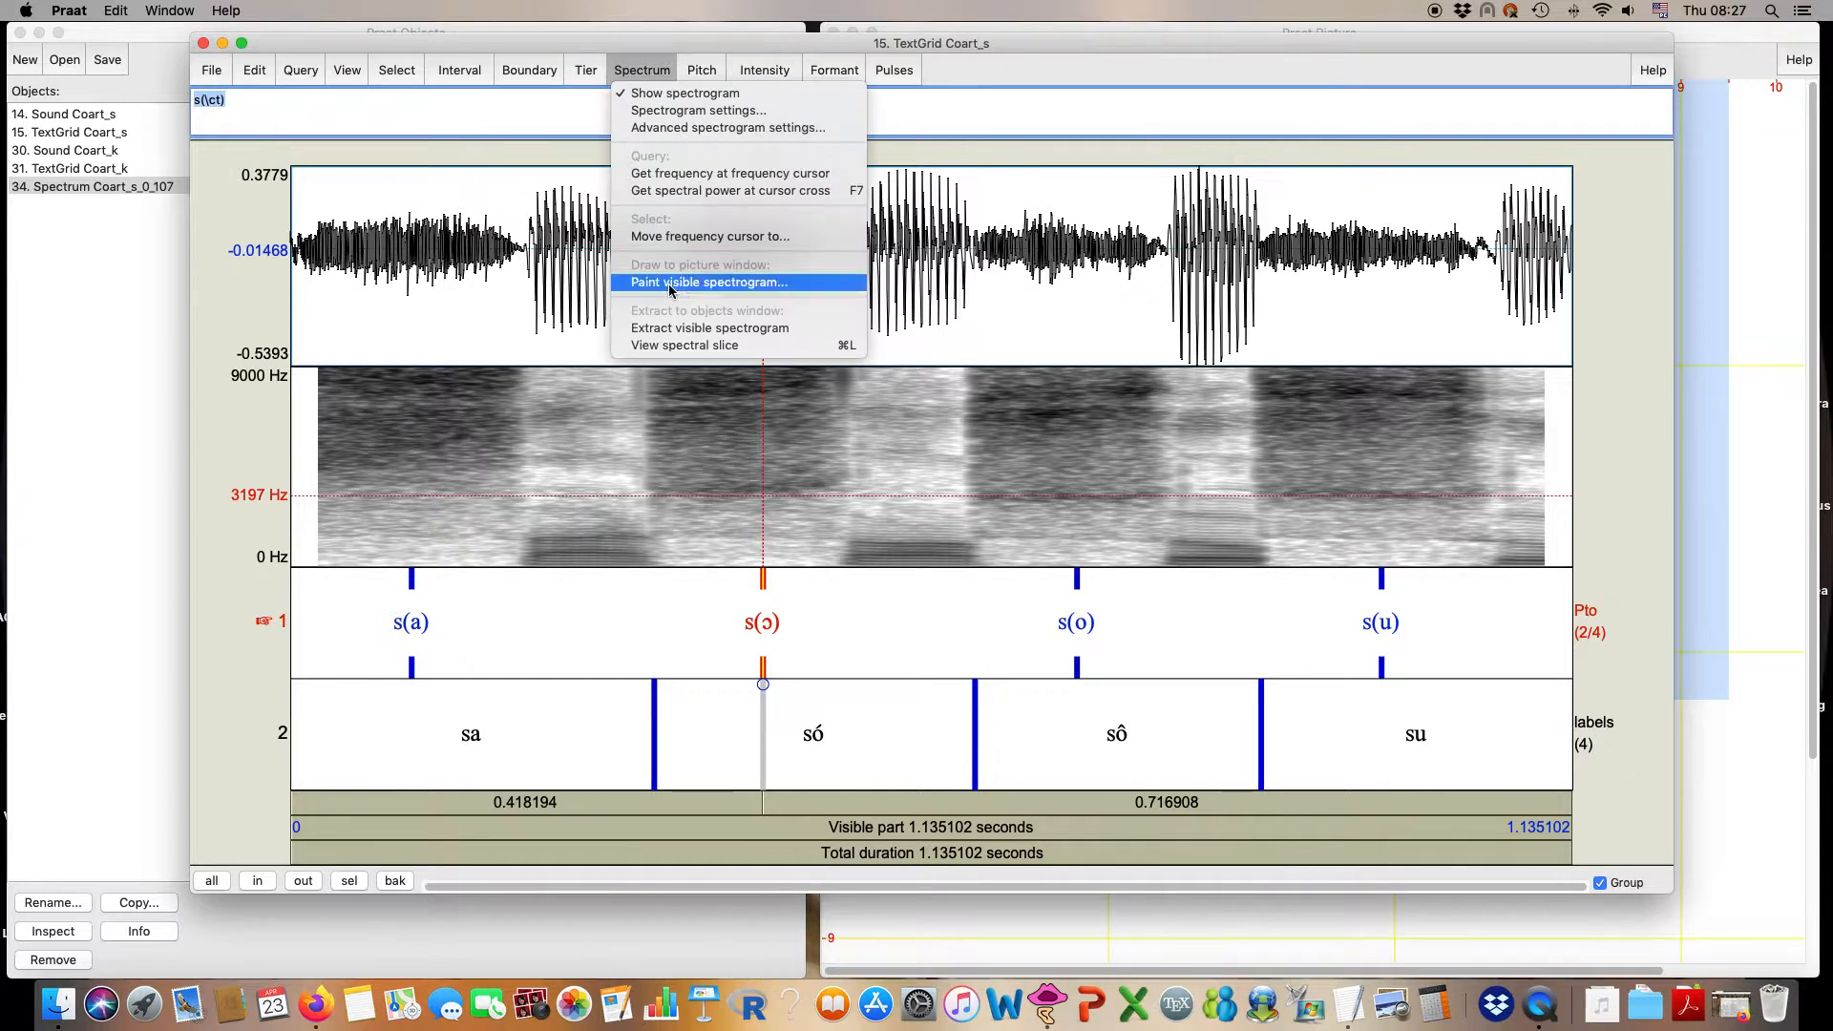
click(674, 346)
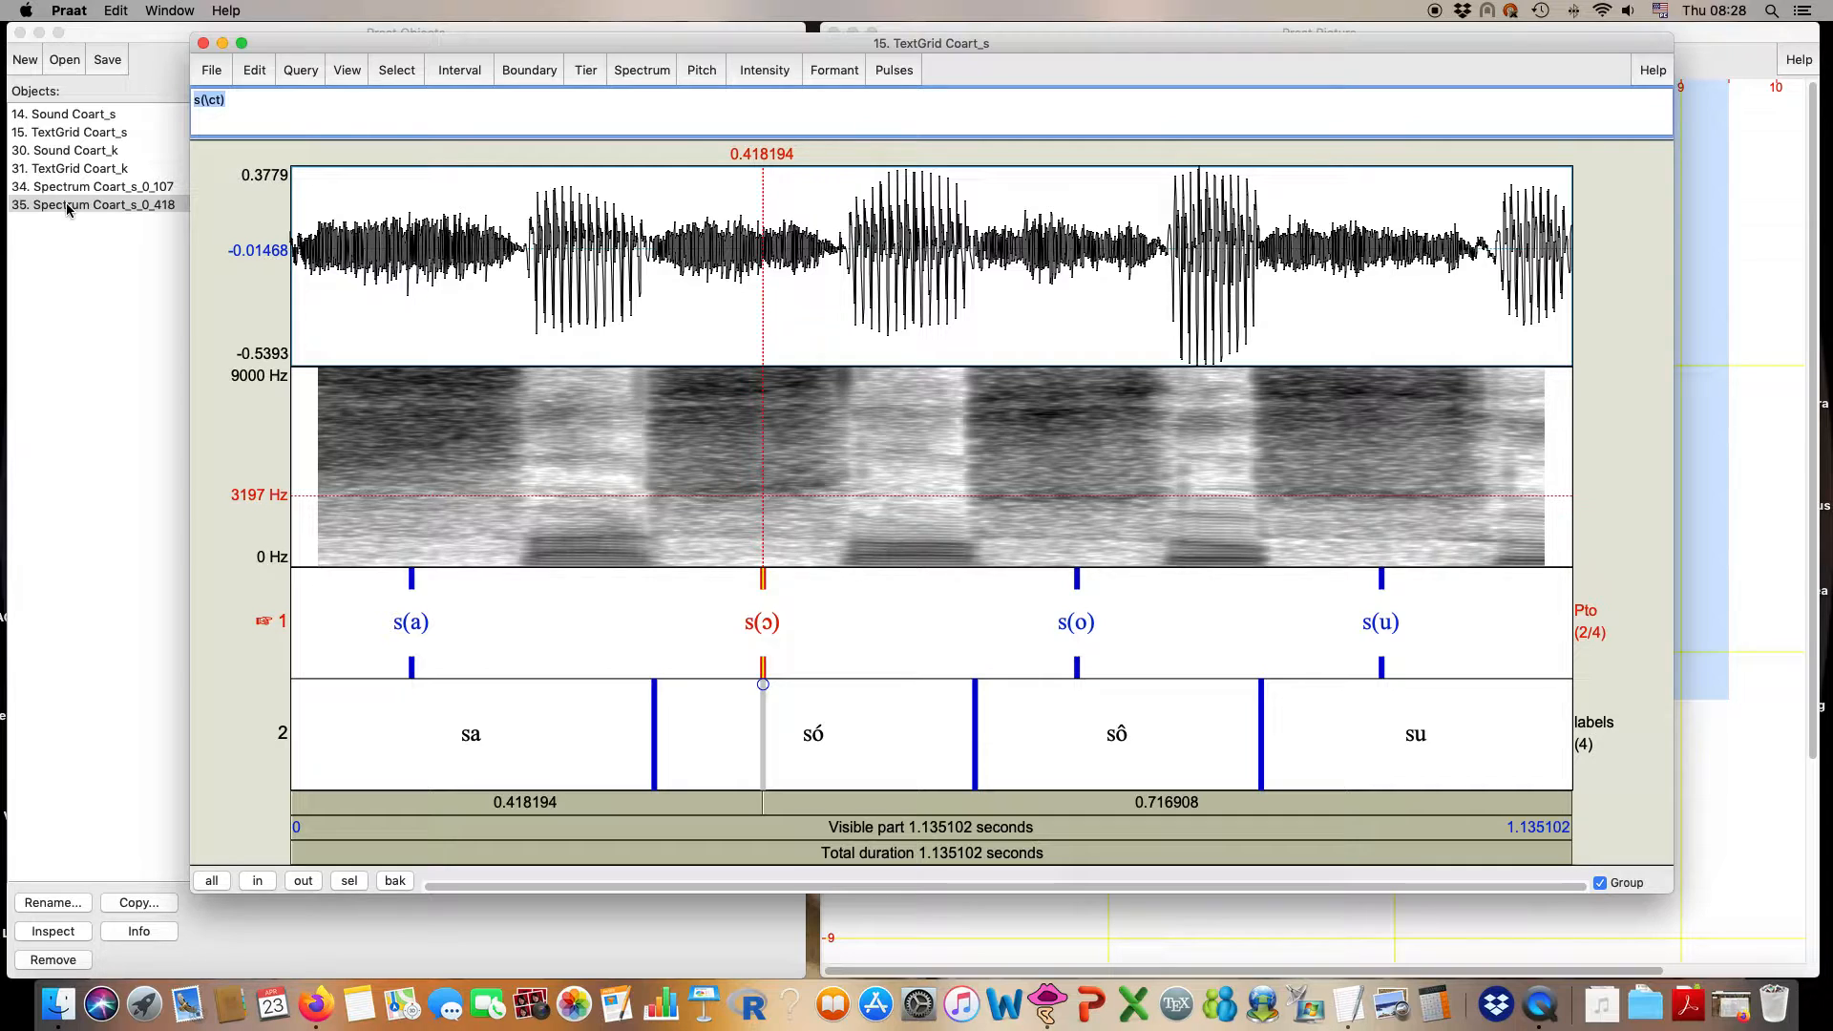
- Extract a spectral slice at the s(o) point of the Pto tier
click(1077, 589)
click(641, 70)
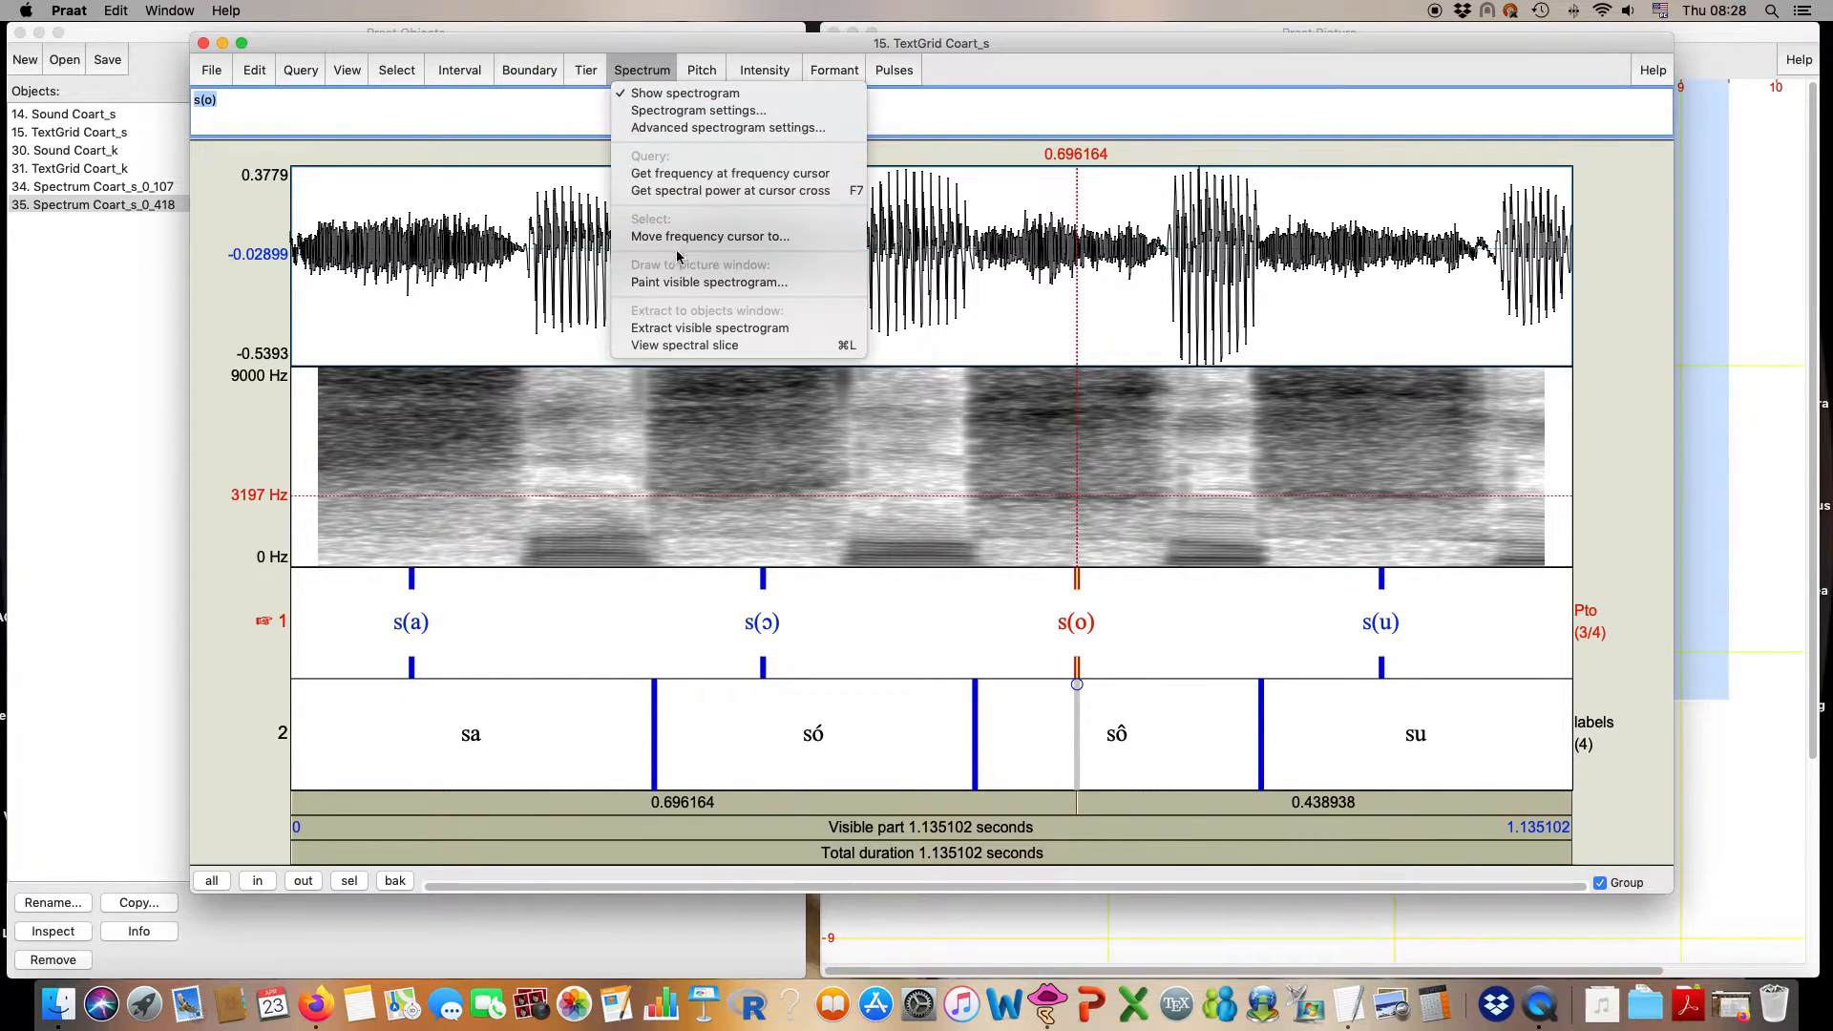
click(696, 346)
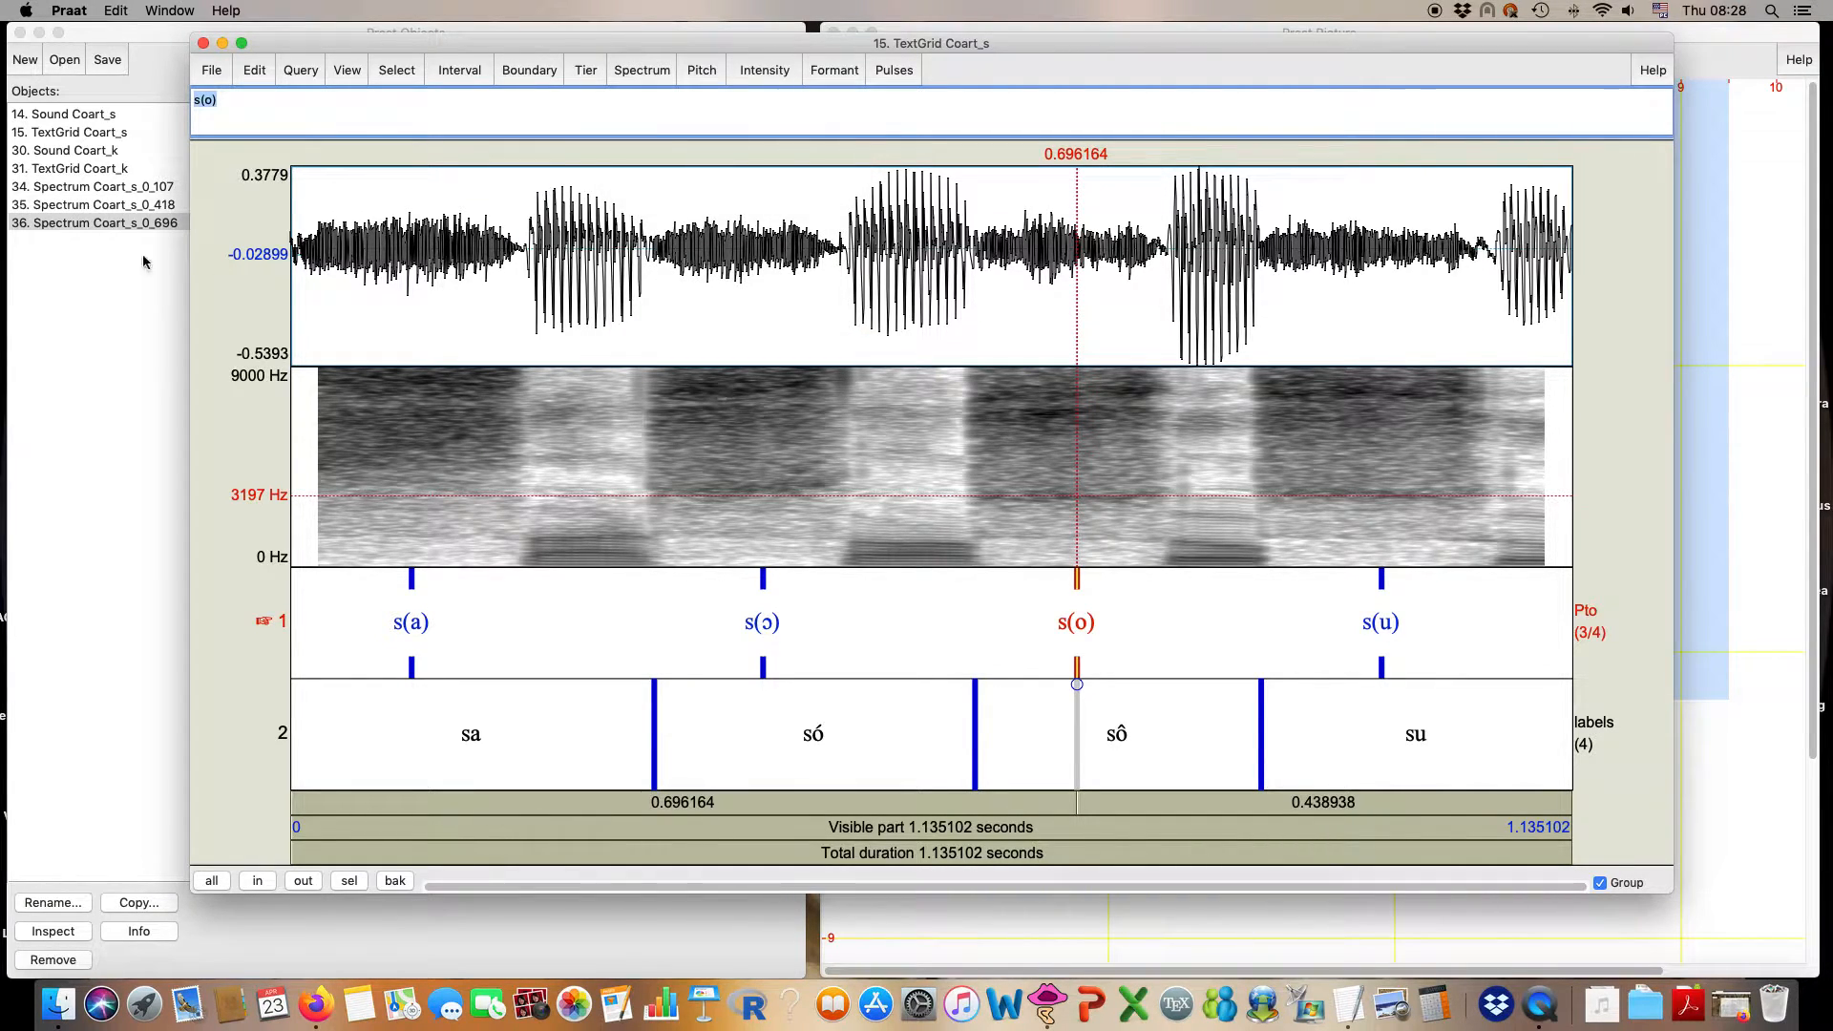
- Extract a spectral slice at the s(u) point of the Pto tier and close the TextGrid editor
click(1382, 592)
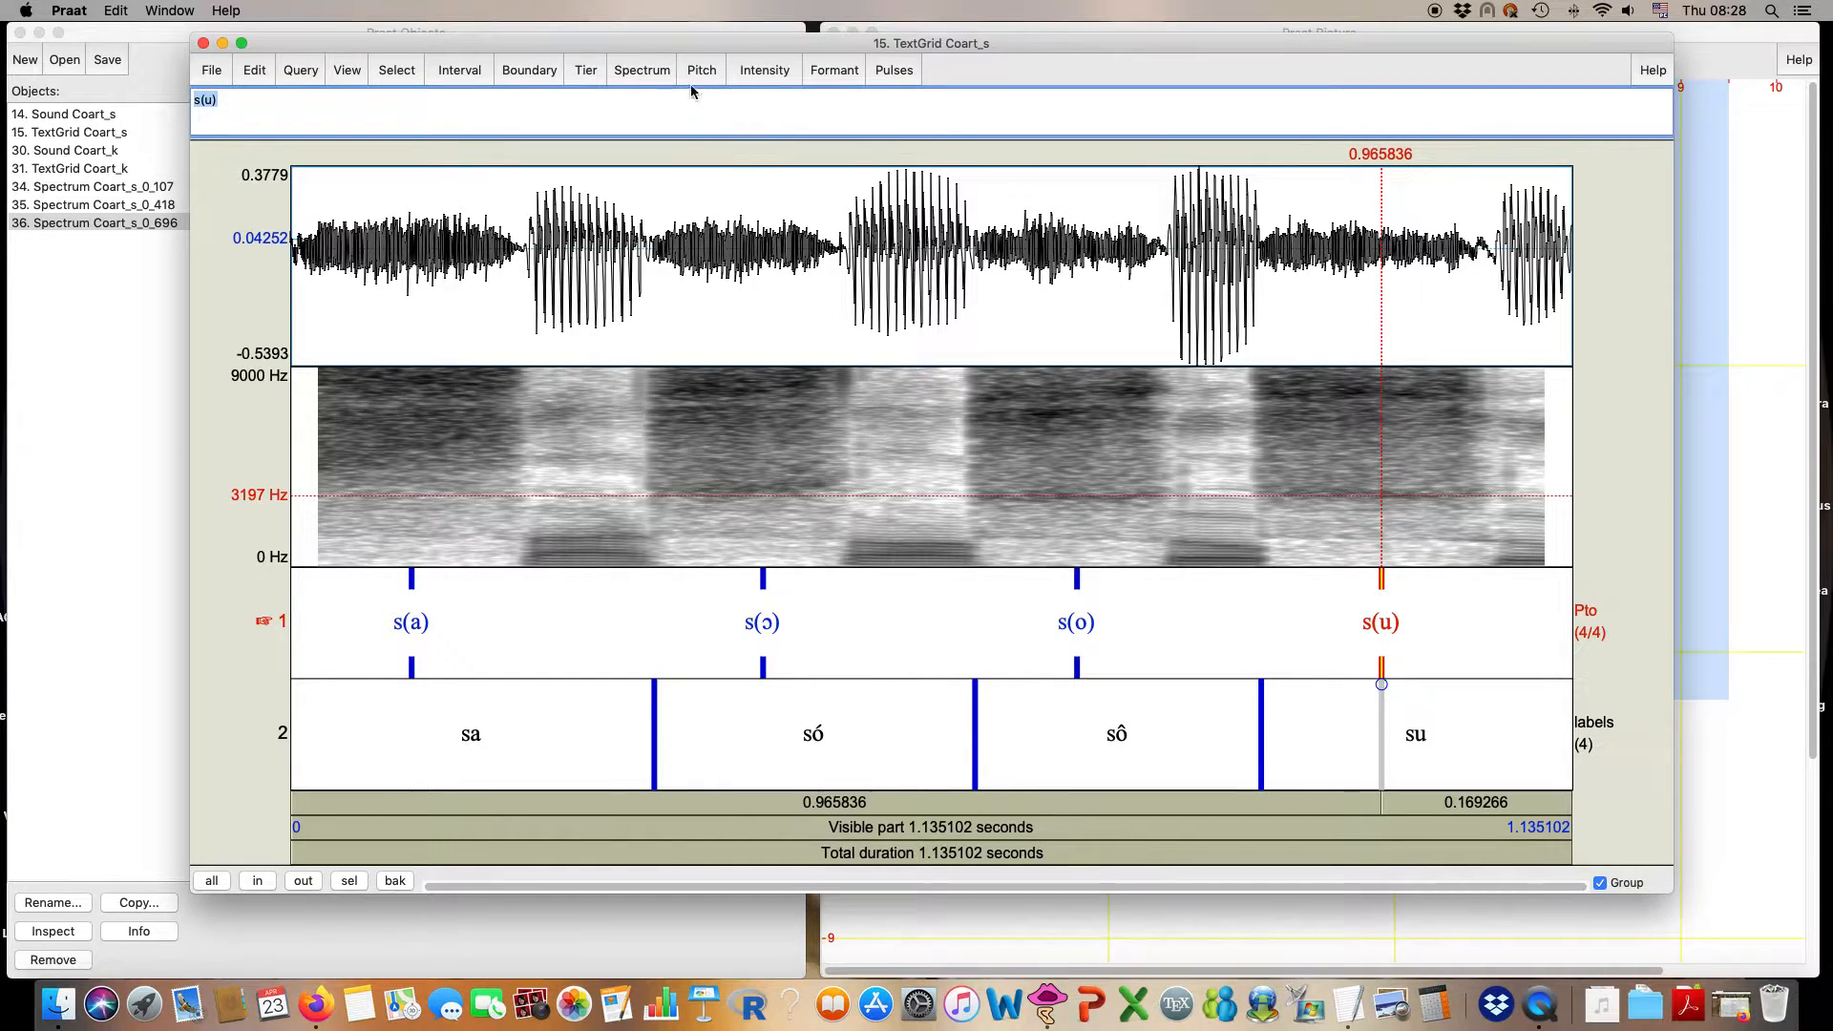
click(655, 74)
click(690, 345)
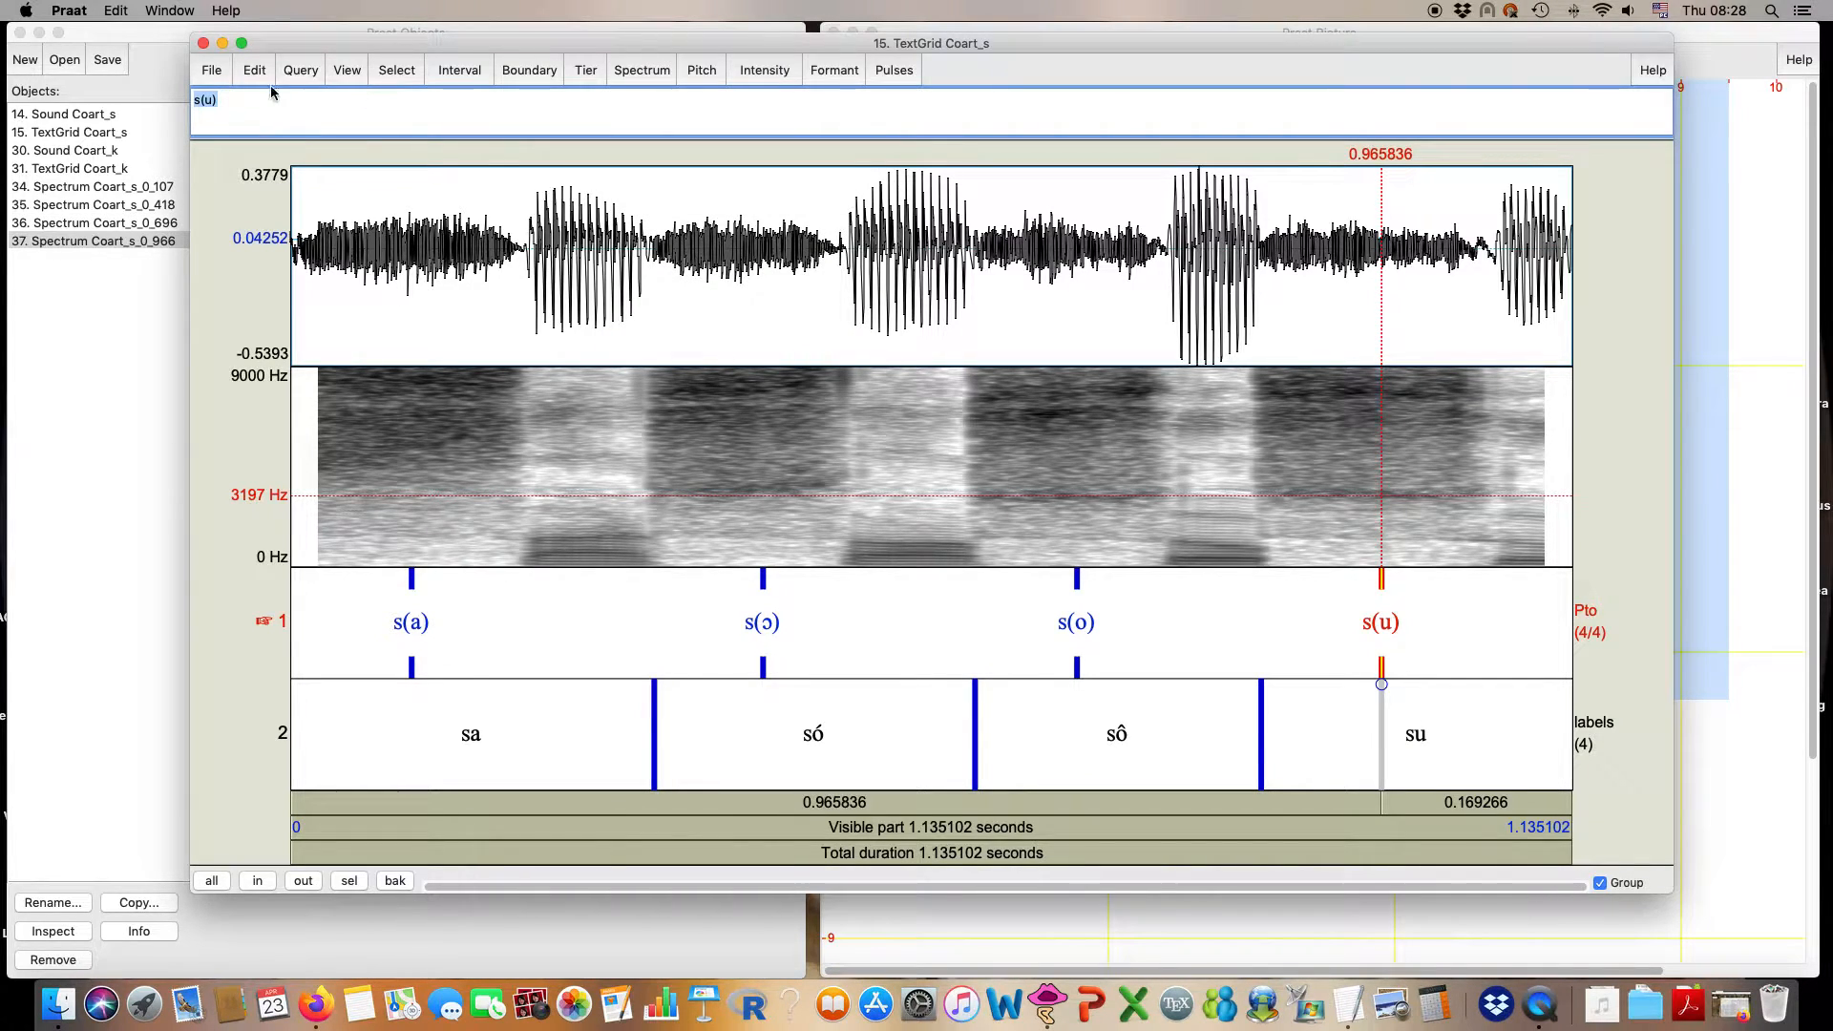
click(203, 44)
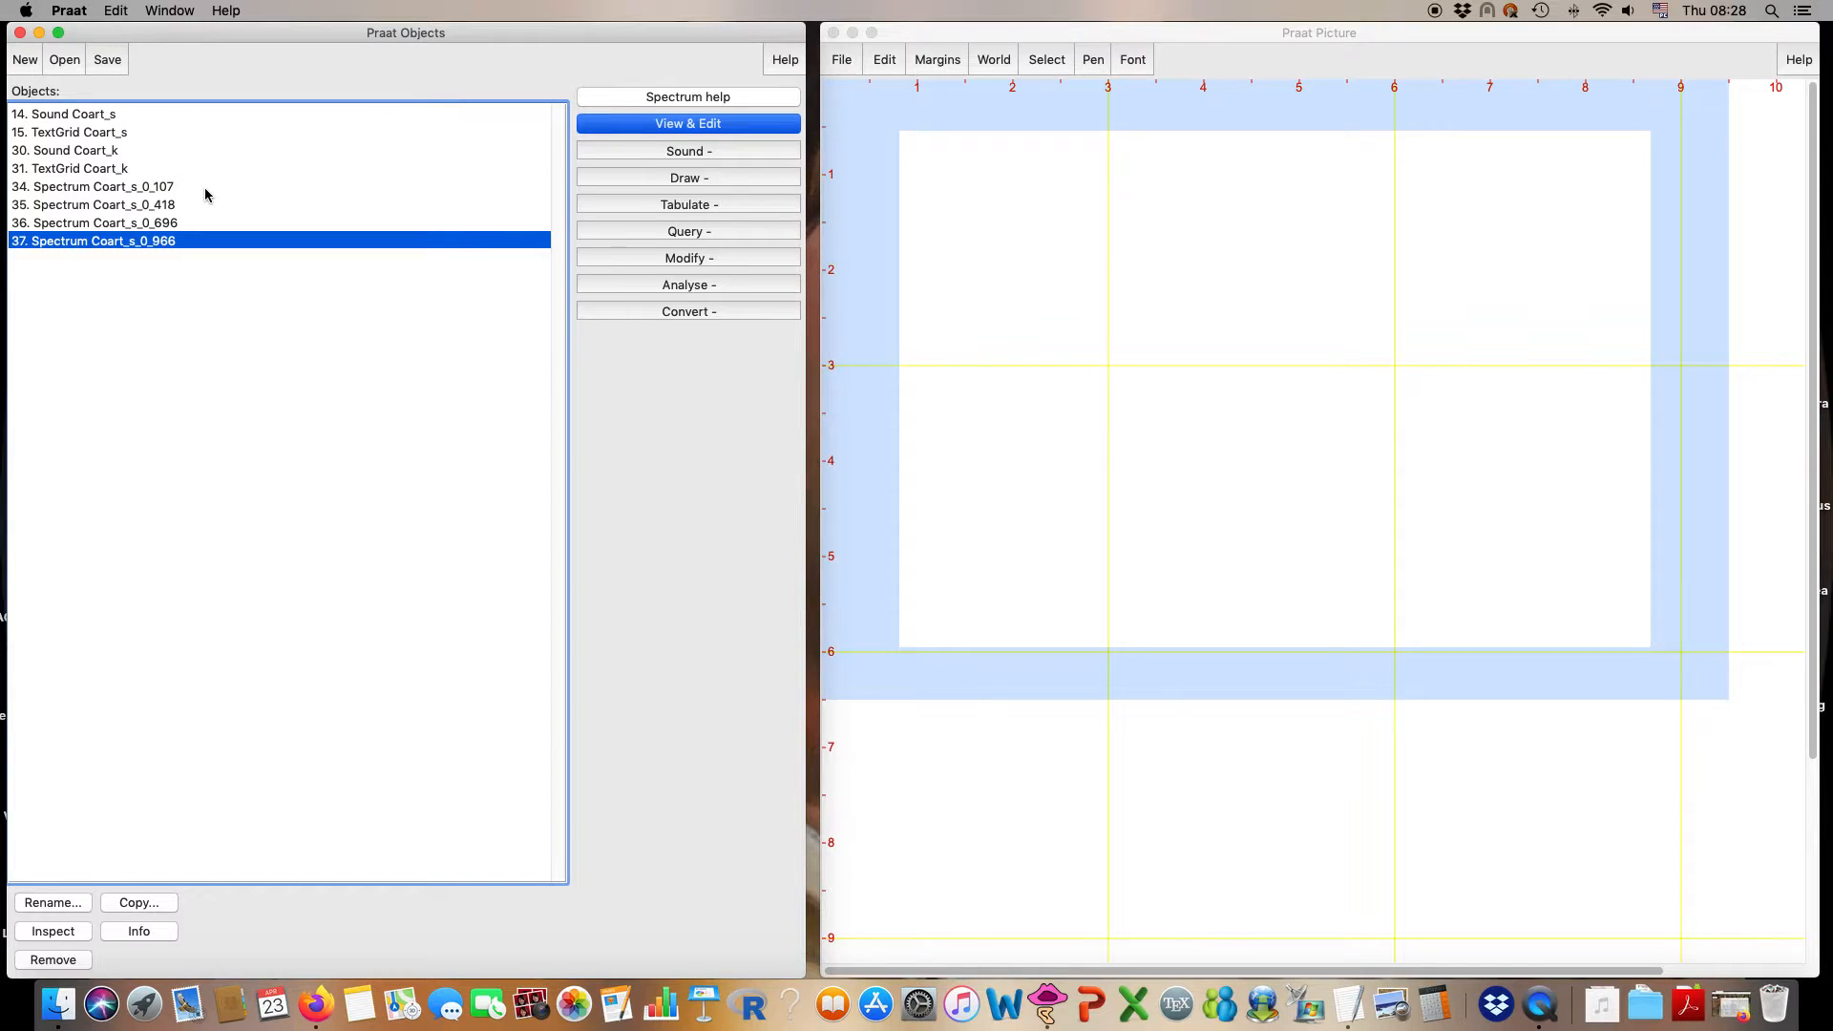
- Look through the four extracted spectra and rename Spectrum Coart_s_0_107 as s_a
click(204, 189)
click(202, 204)
click(202, 223)
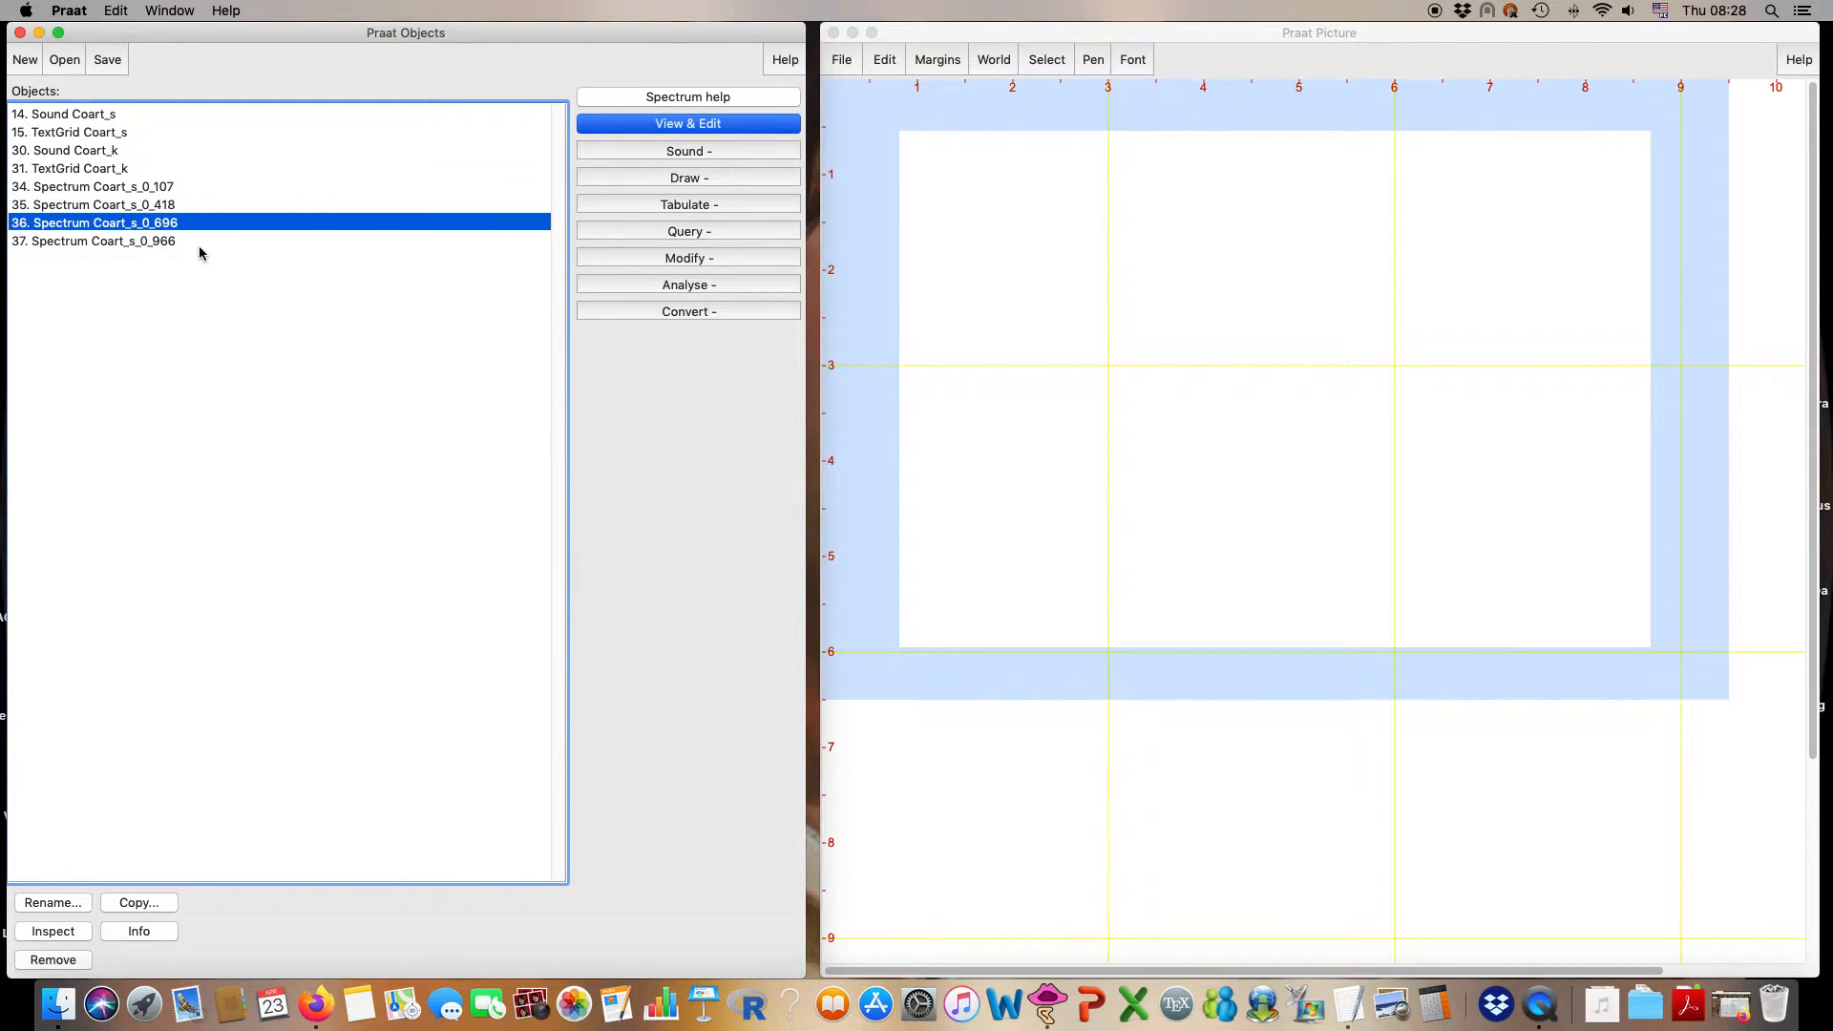
click(198, 245)
click(193, 186)
click(62, 904)
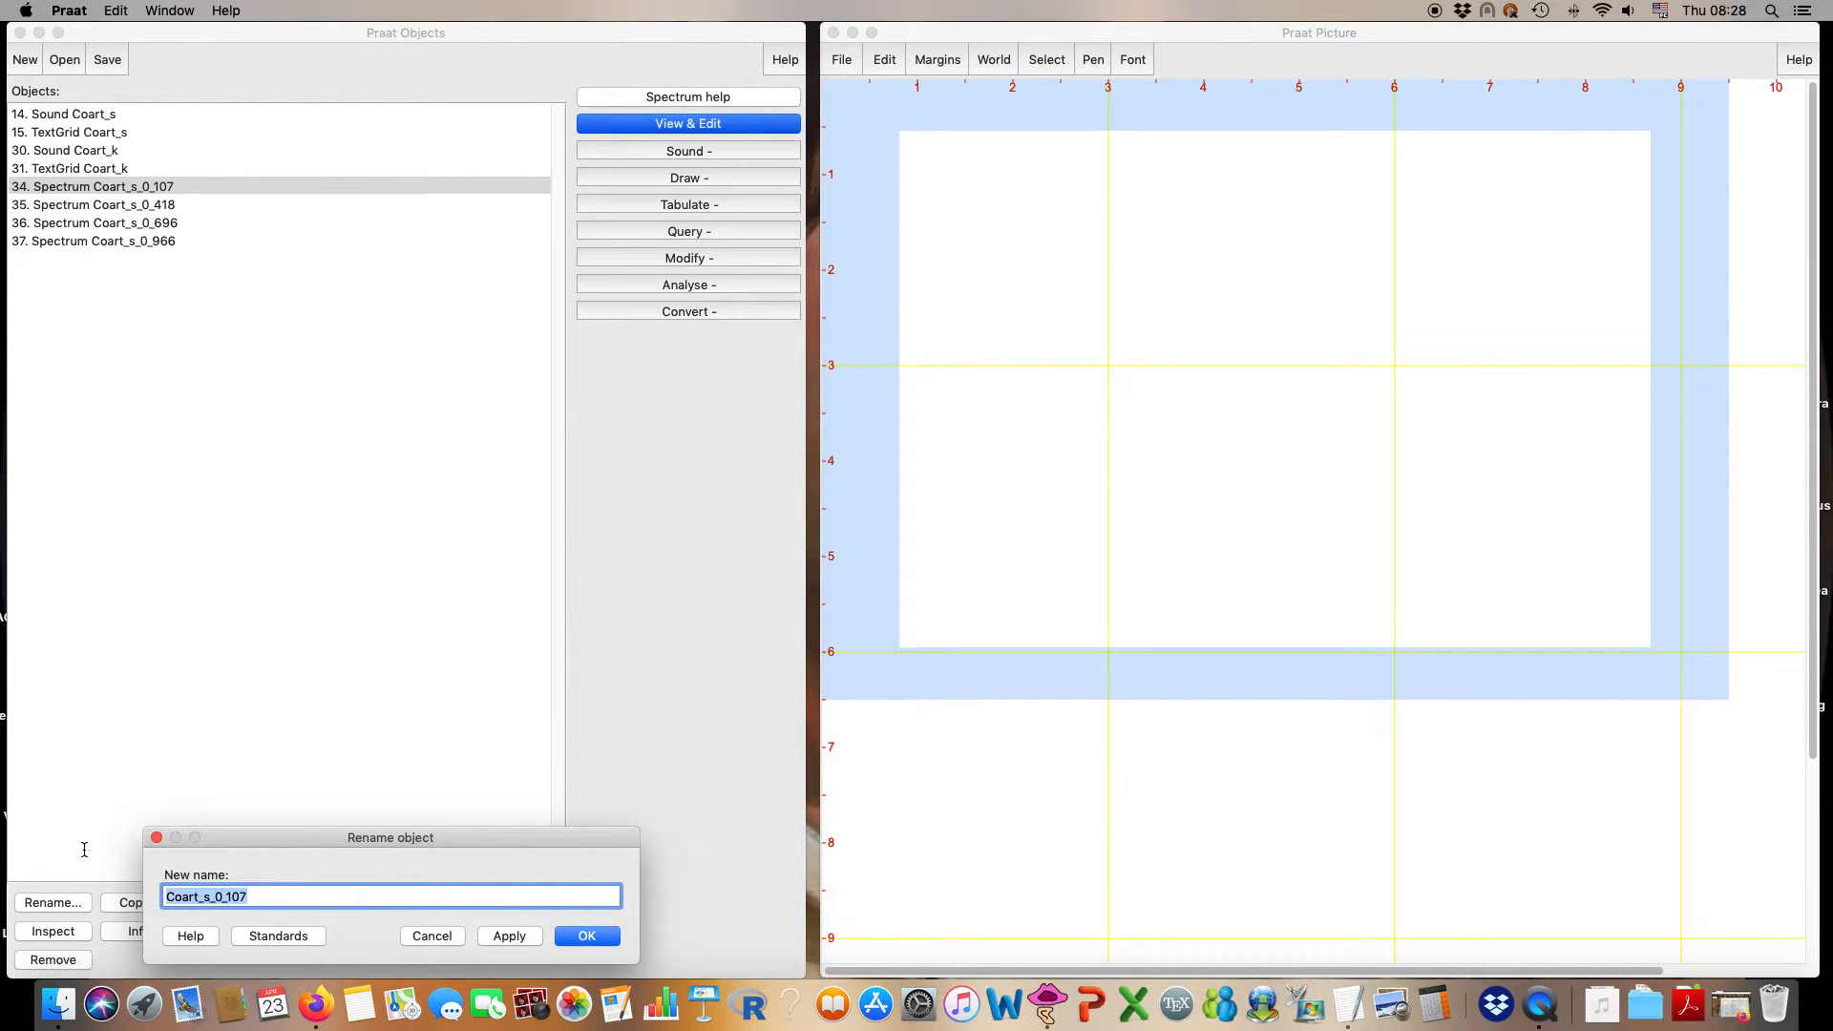
text(sa)
click(531, 946)
- Rename Spectrum Coart_s_0_418 as s_oh
click(152, 210)
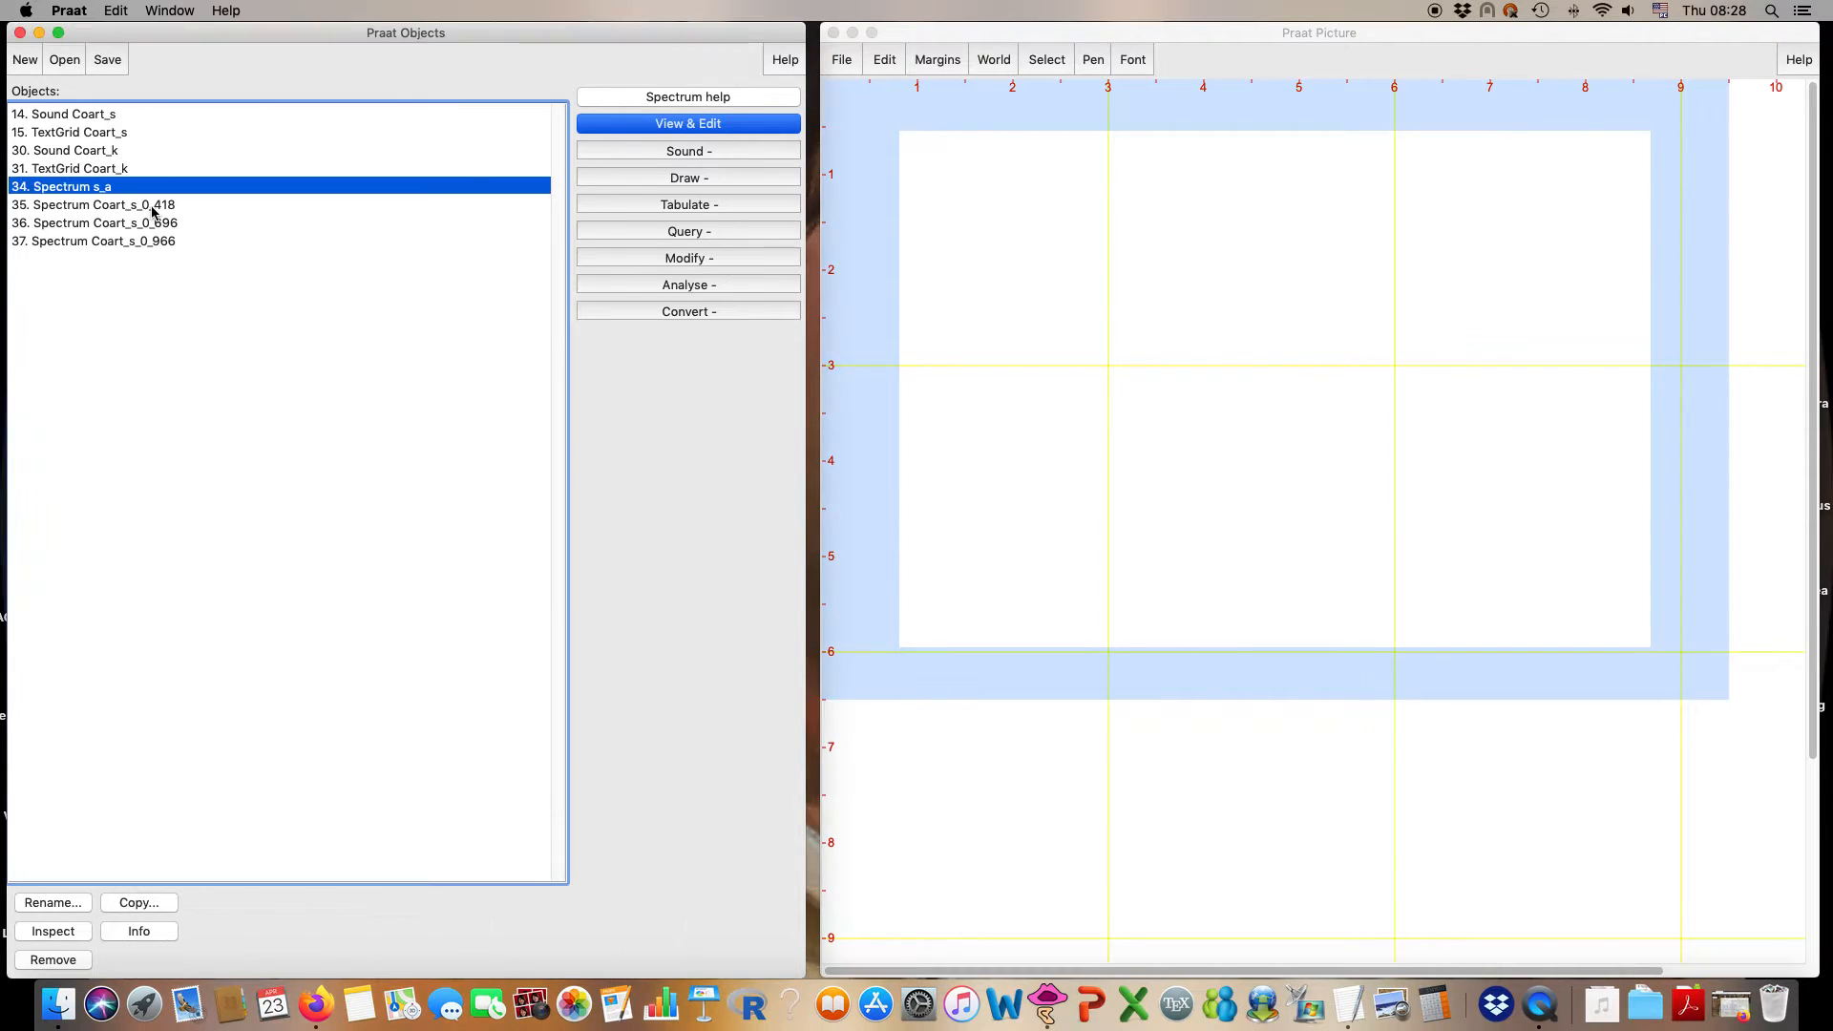
click(151, 210)
click(76, 903)
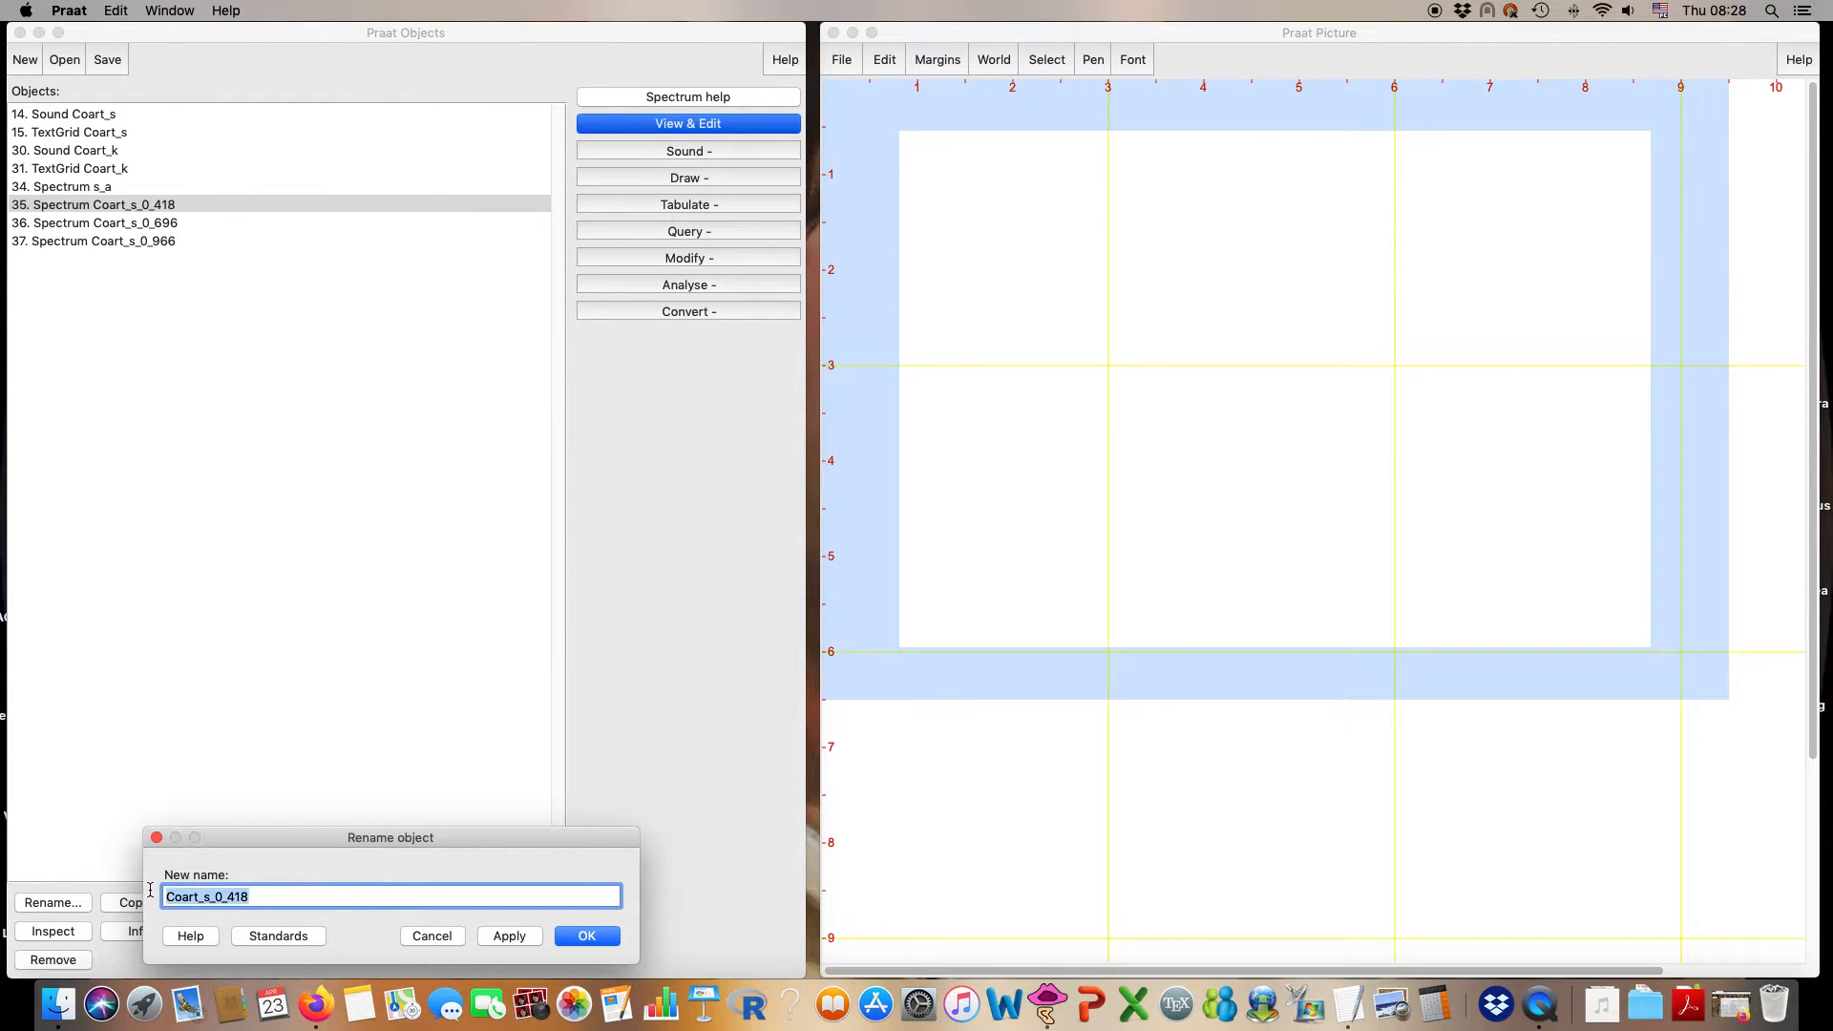
text(s)
click(175, 896)
text(_)
click(577, 938)
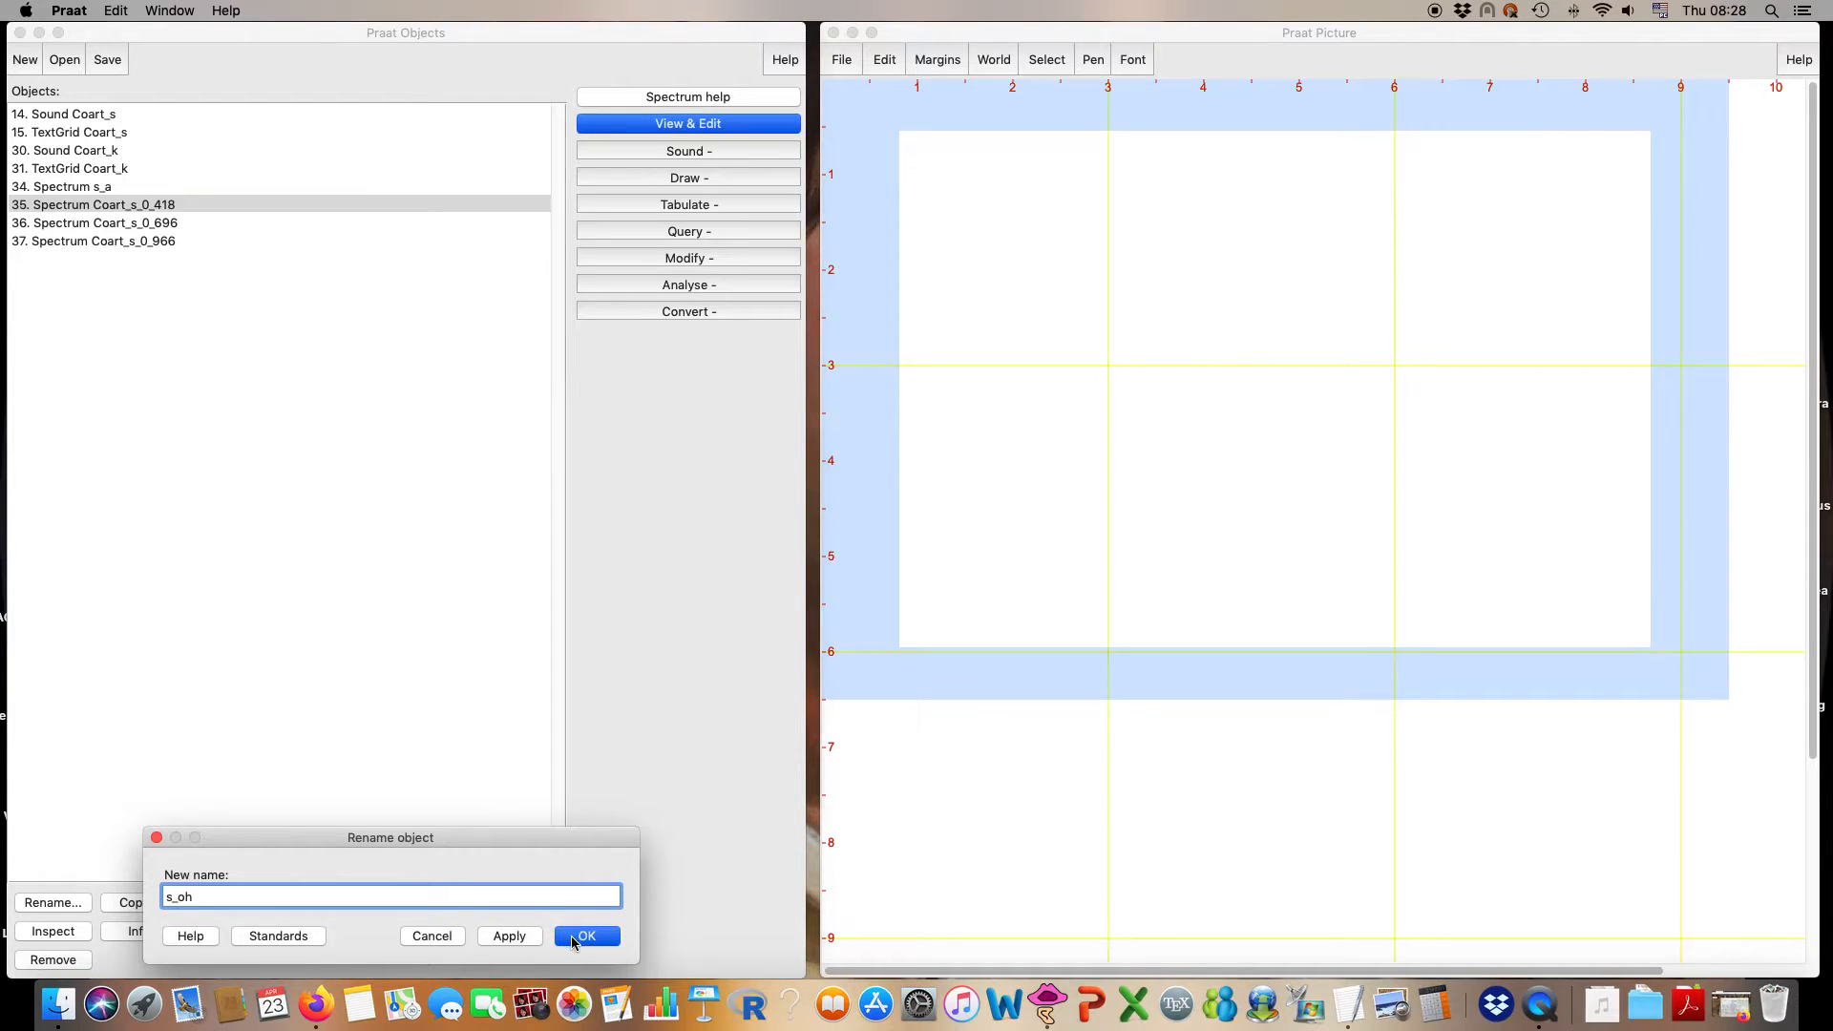
- Rename Spectrum Coart_s_0_696 as s_o
click(162, 226)
click(72, 907)
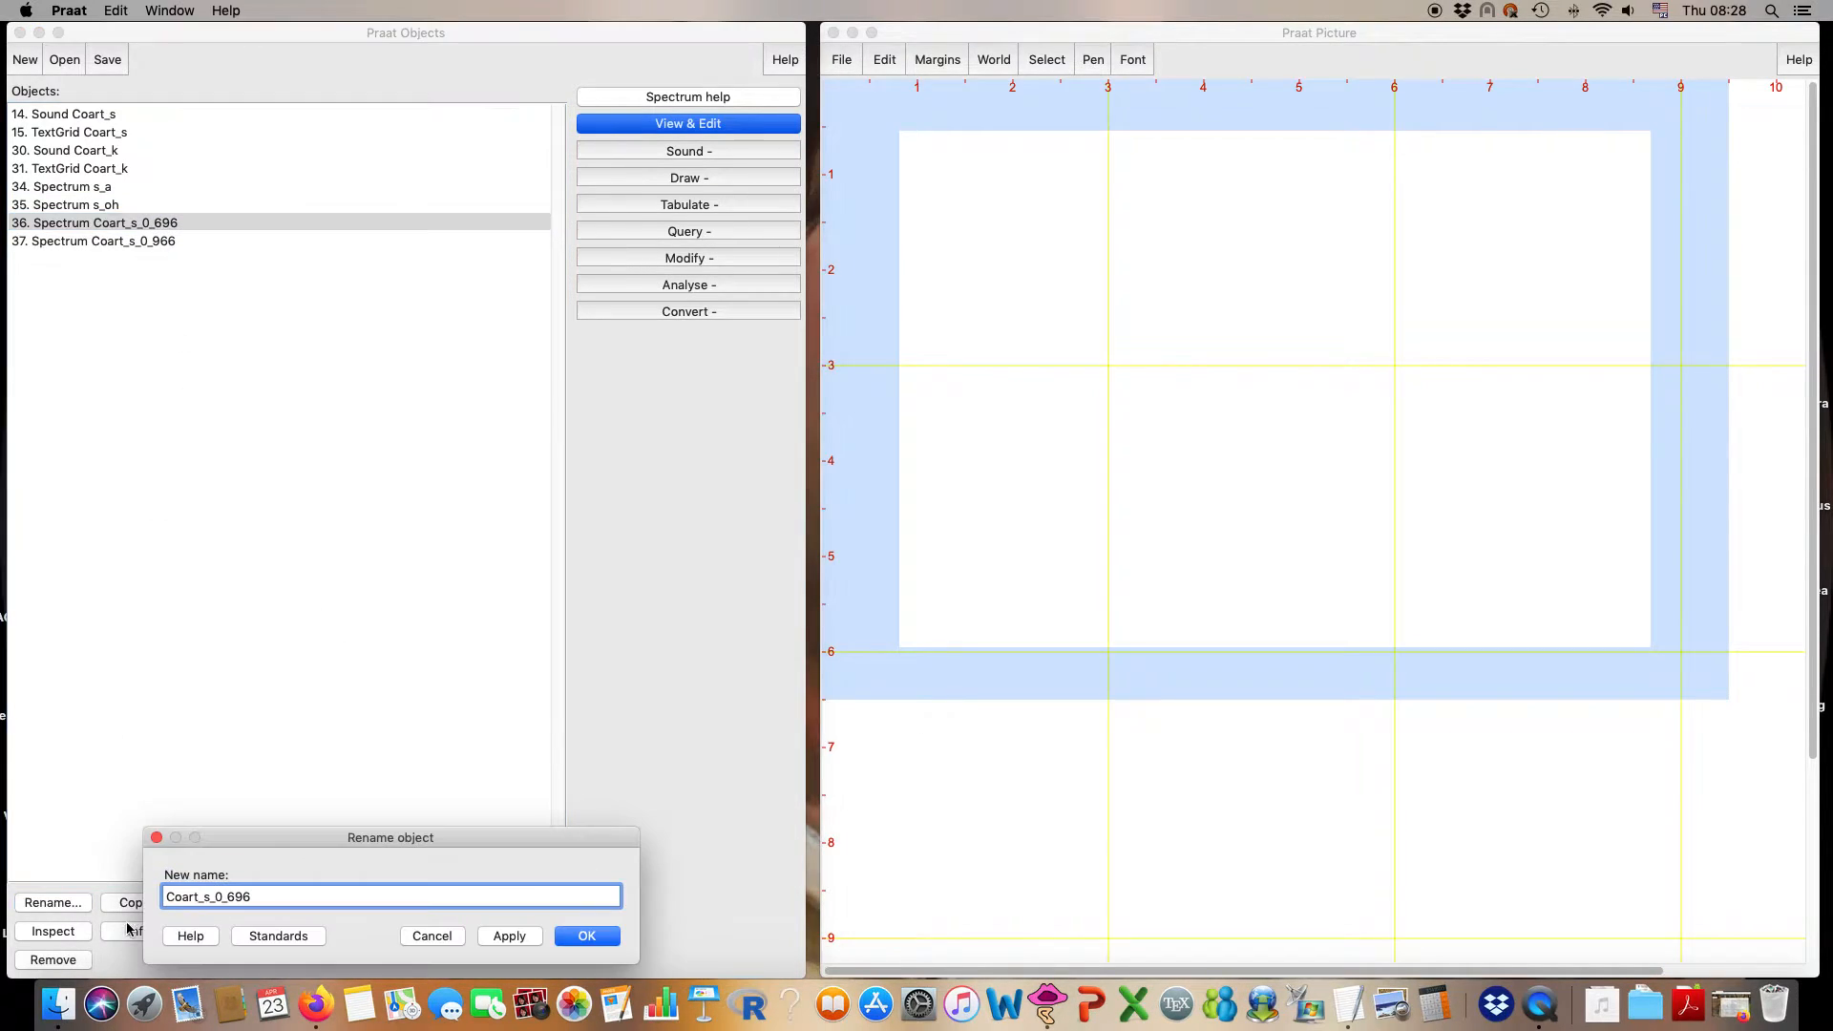
drag(256, 901, 76, 884)
text(s_o)
key(Return)
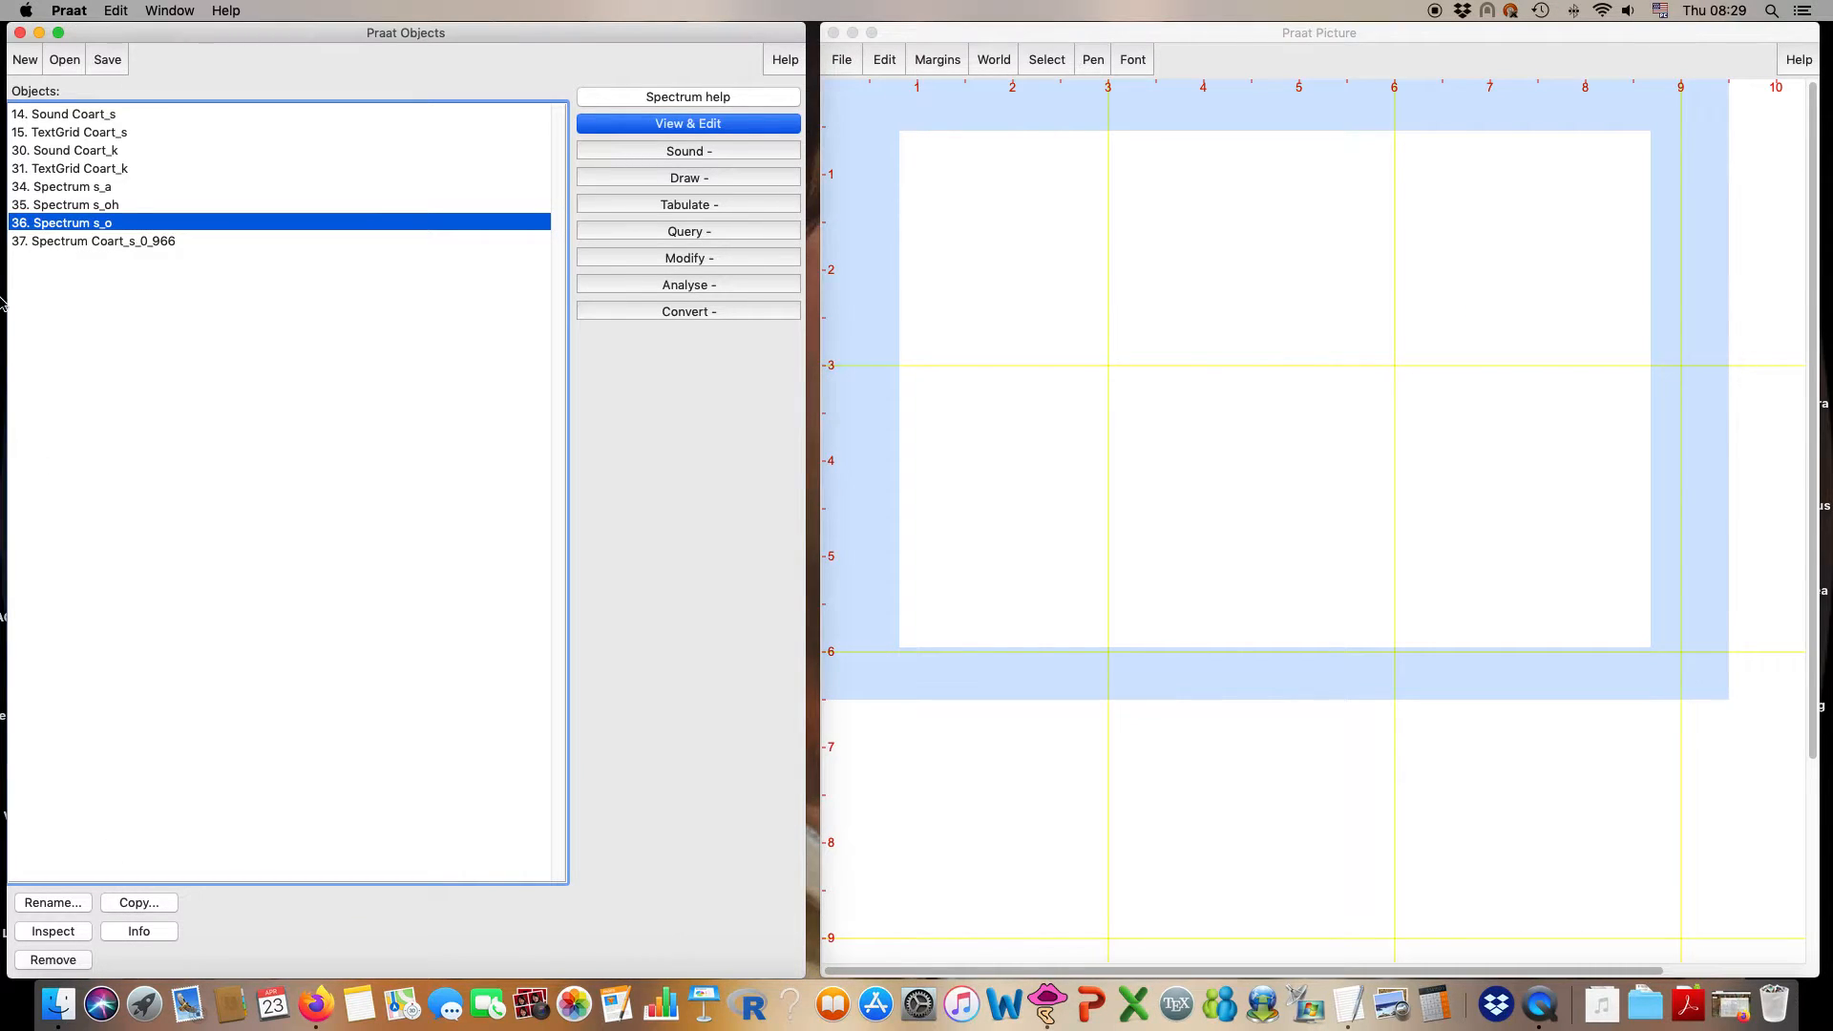
- Rename Spectrum Coart_s_0_966 as s_u
click(109, 242)
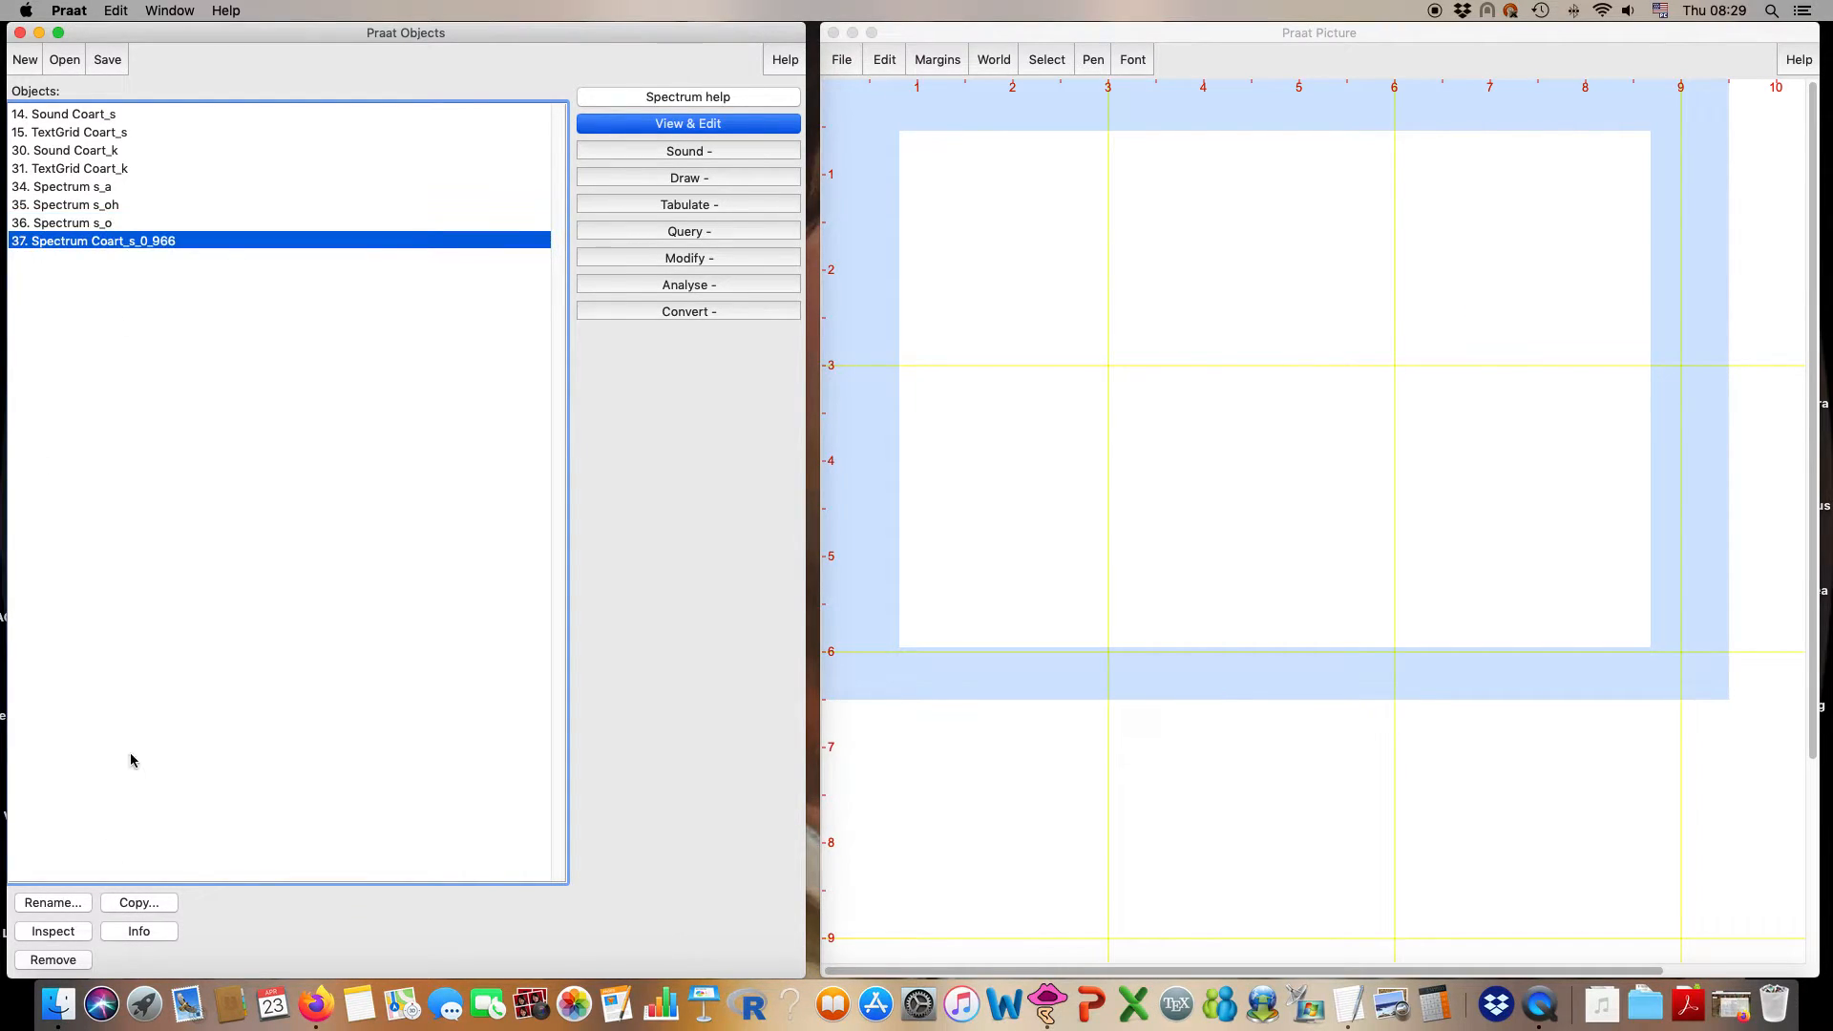
click(76, 899)
text(s)
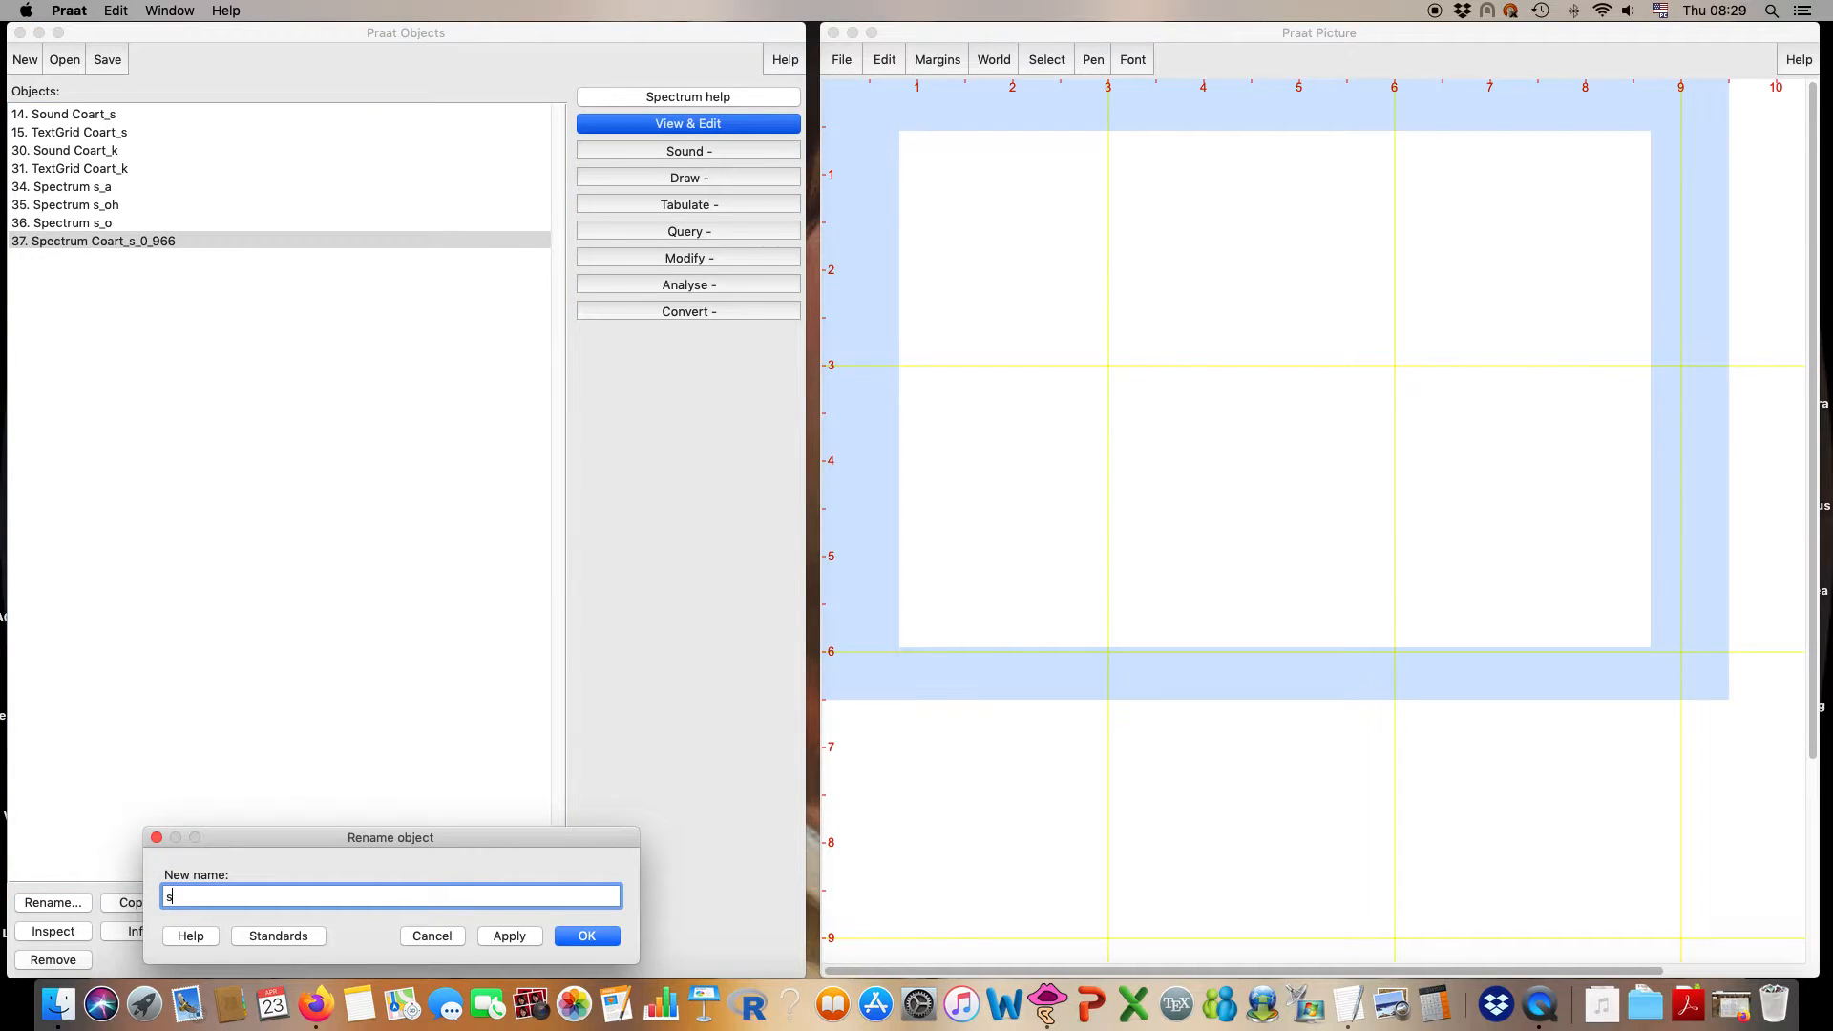
text(_u)
key(Return)
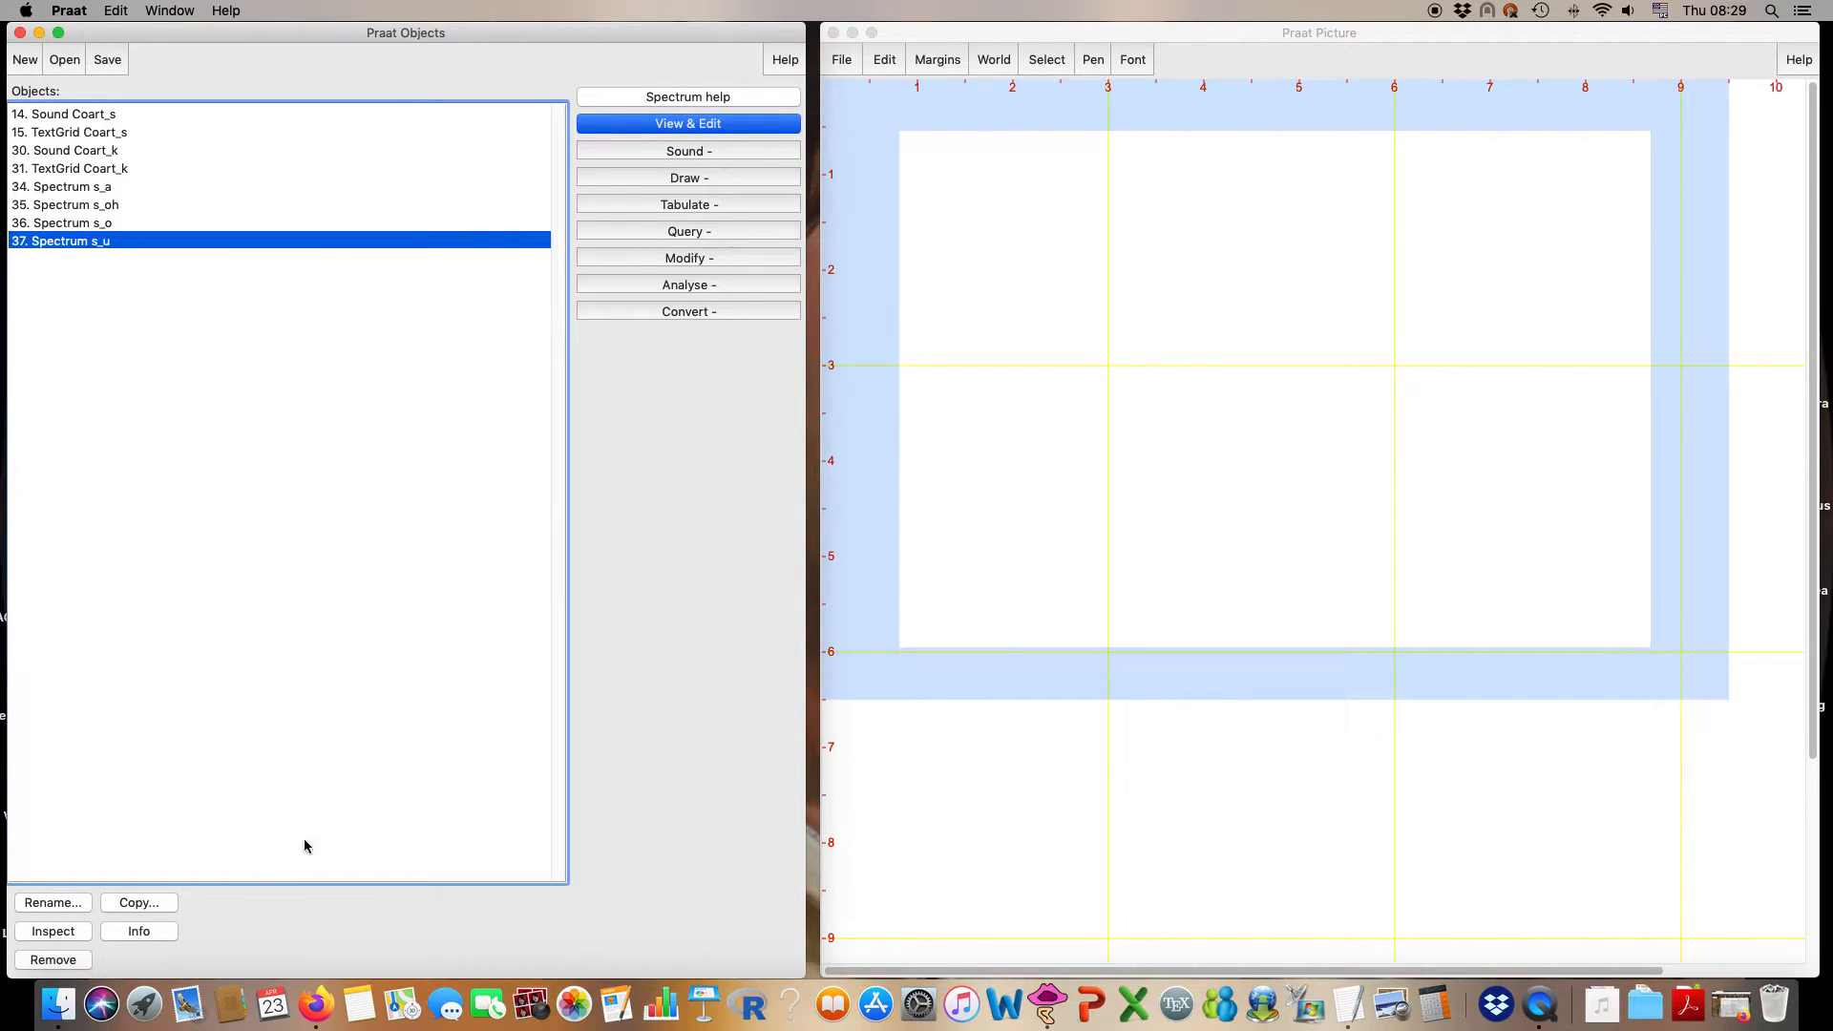
- Draw Spectrum s_a in black with a frequency range of 0 to 10000 Hz and Garnish enabled
click(141, 189)
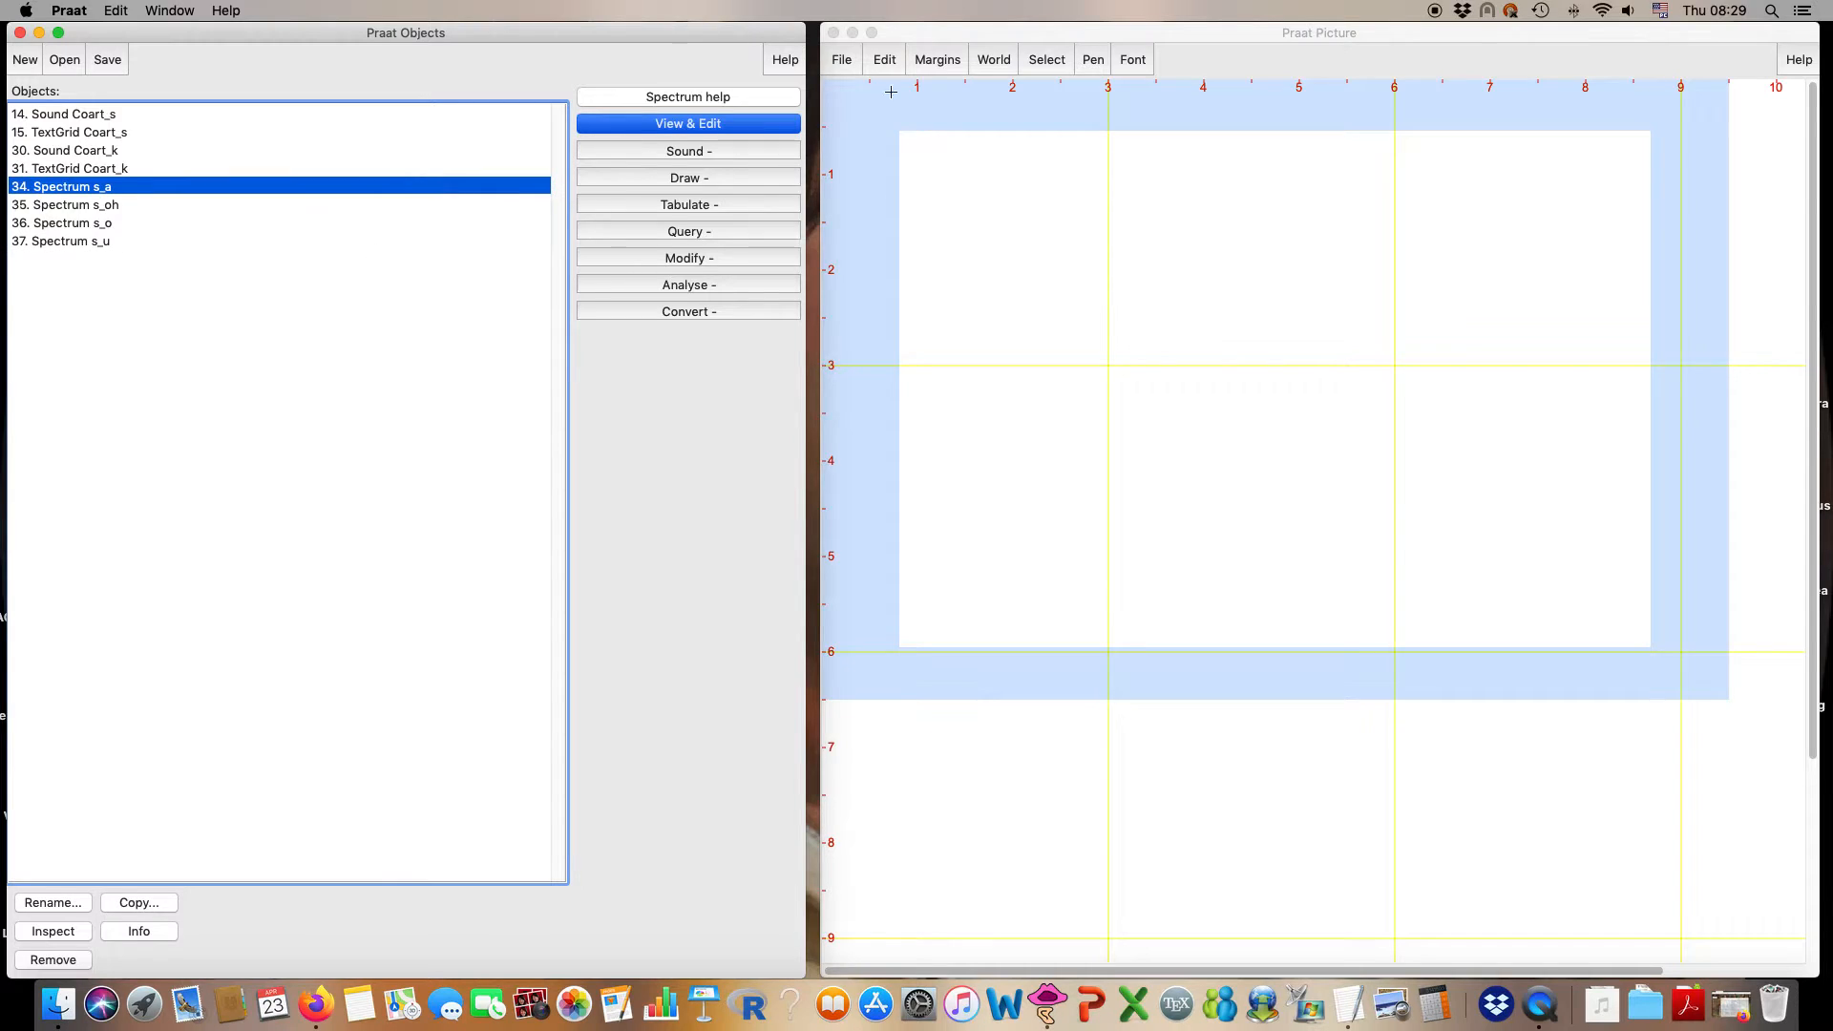
click(1094, 58)
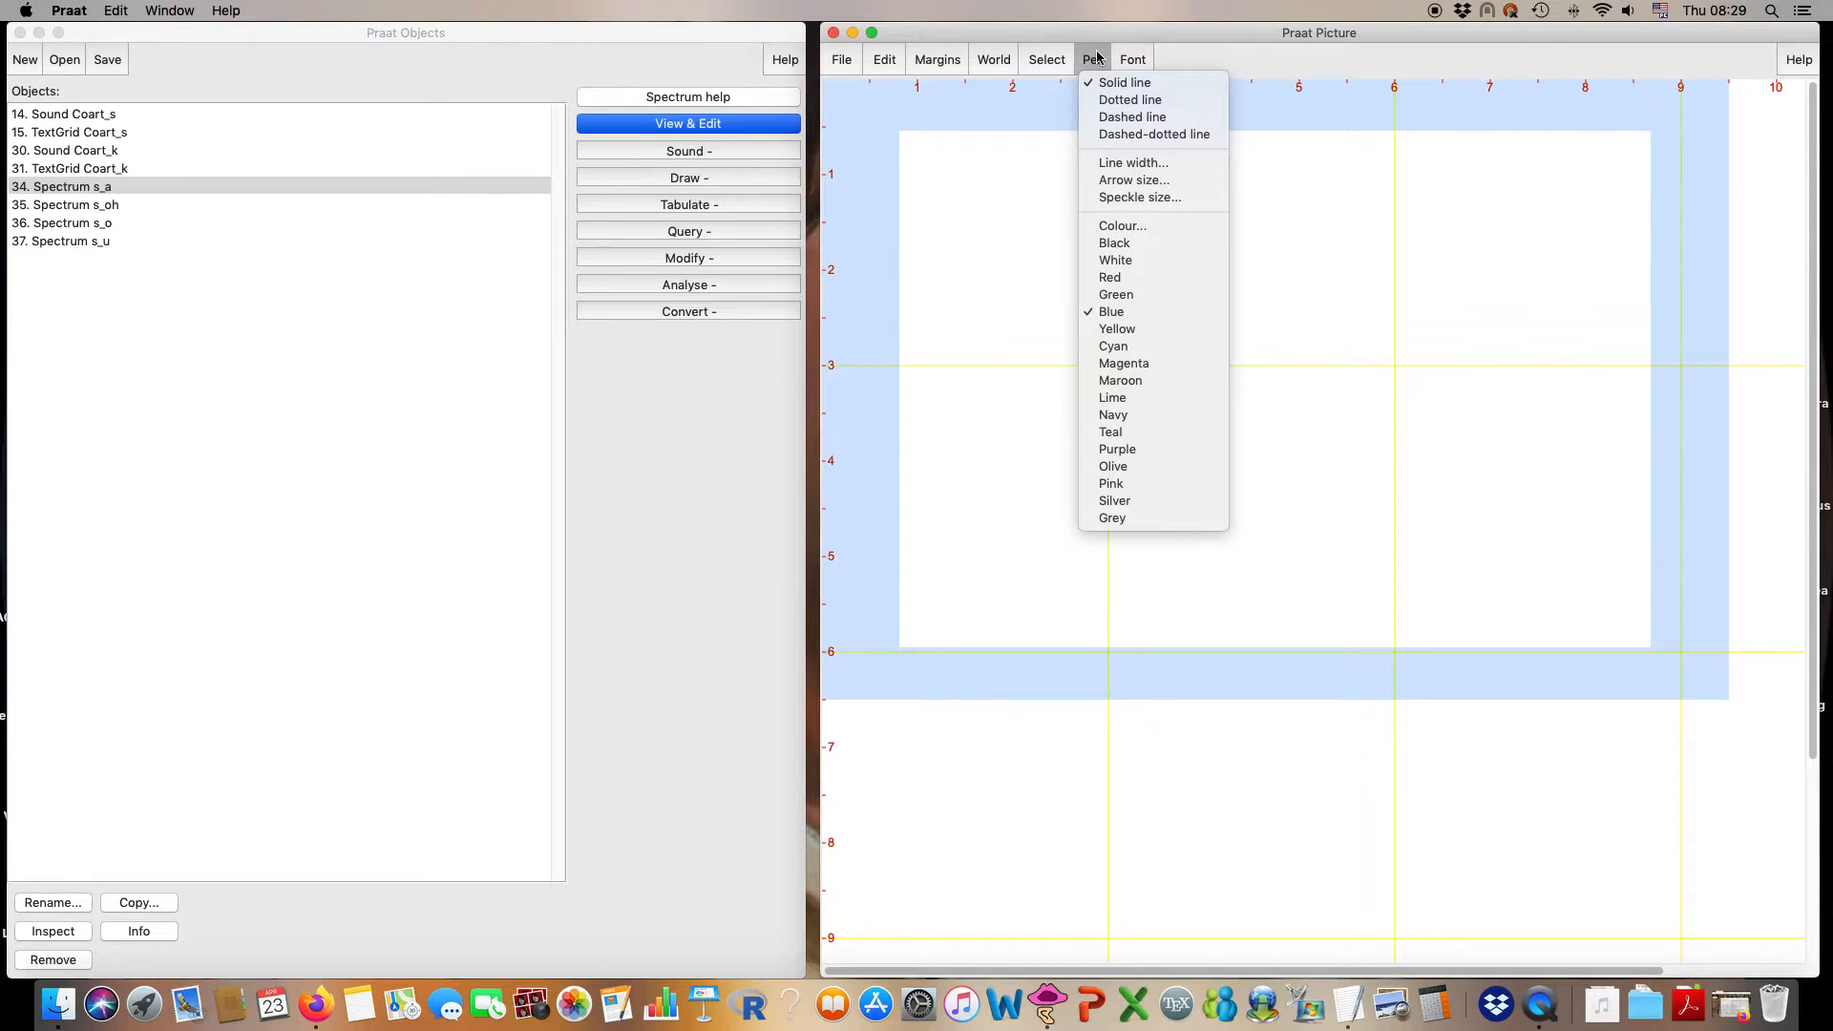
click(1118, 245)
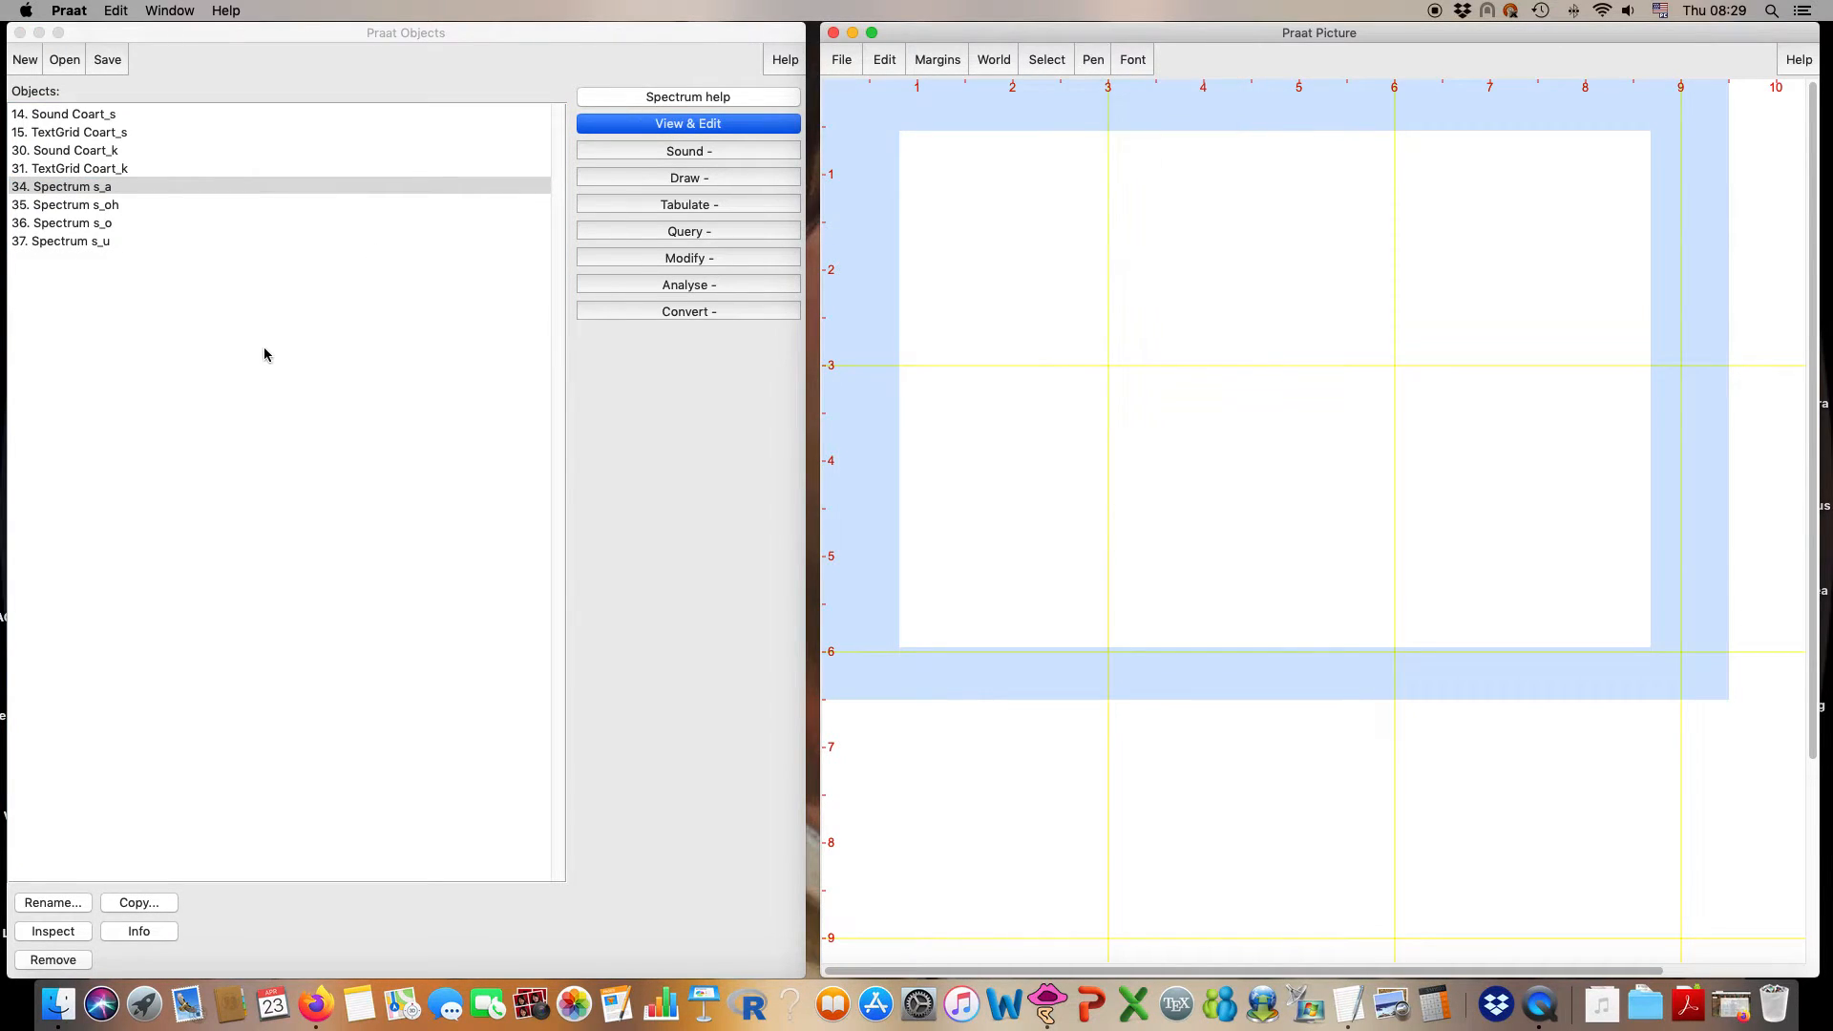
click(641, 178)
click(682, 200)
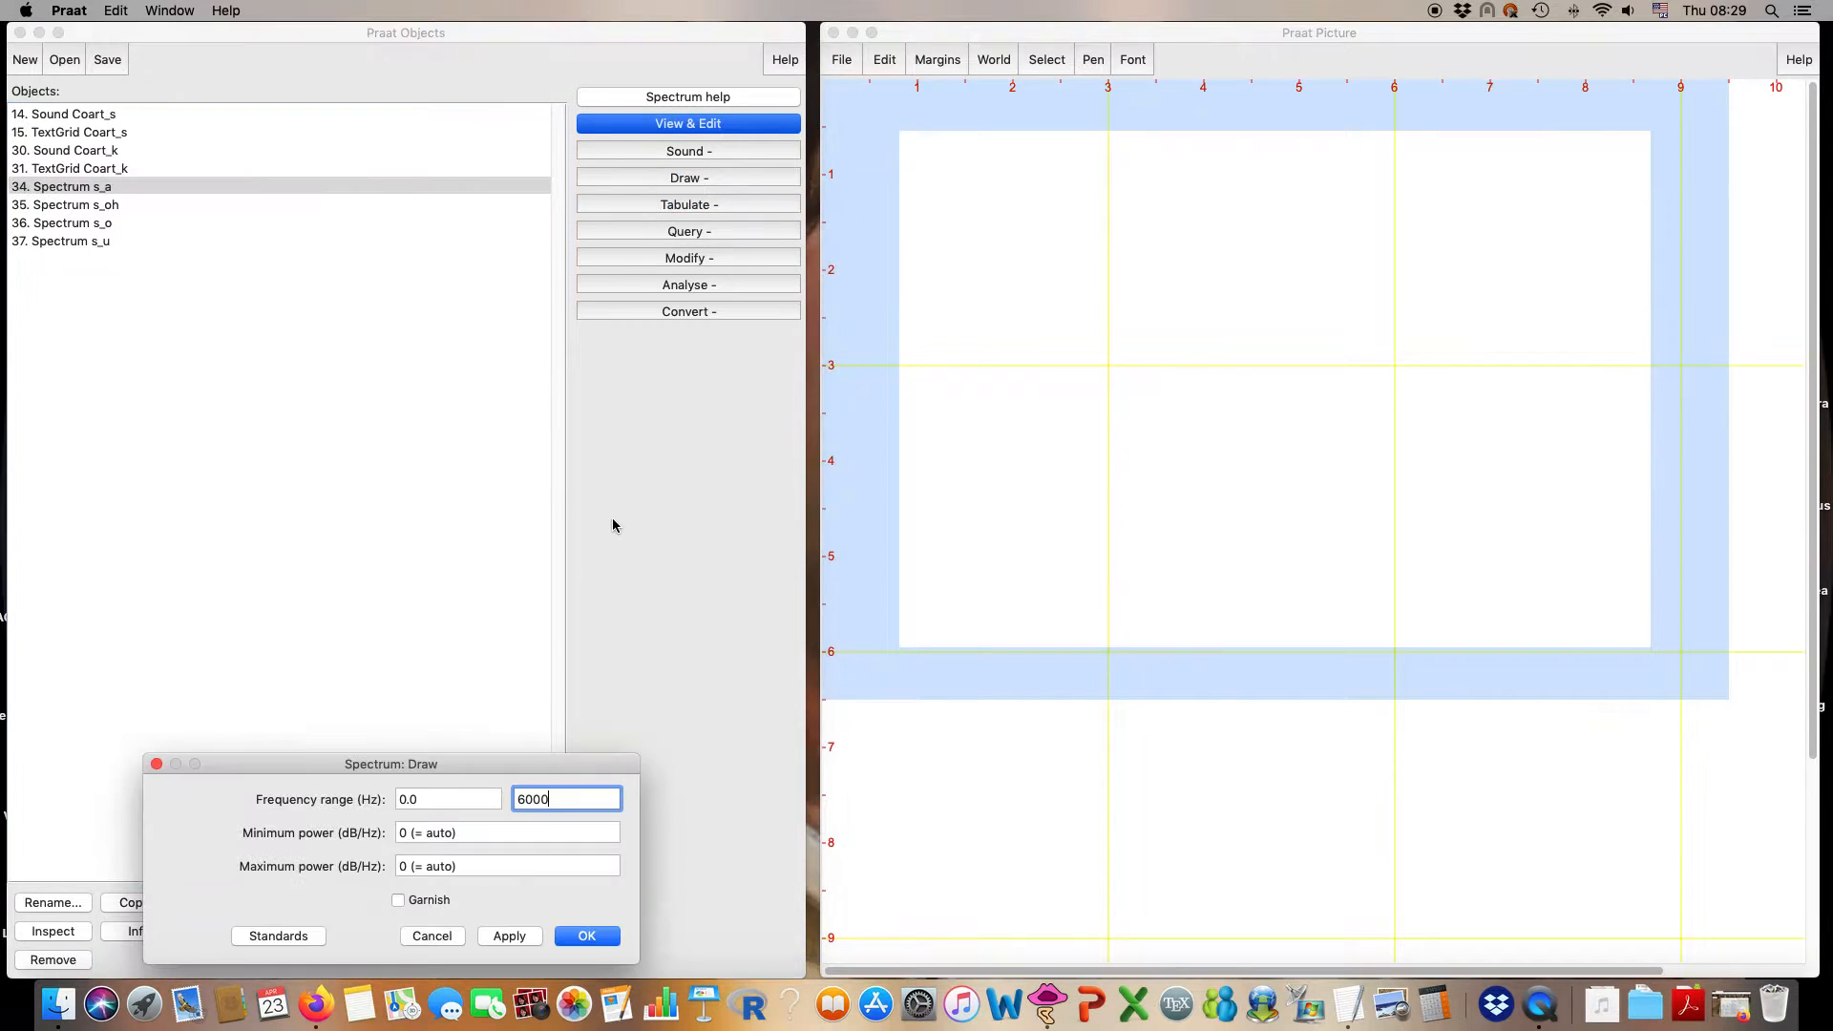
key(BackSpace)
text(10000)
click(398, 900)
click(587, 937)
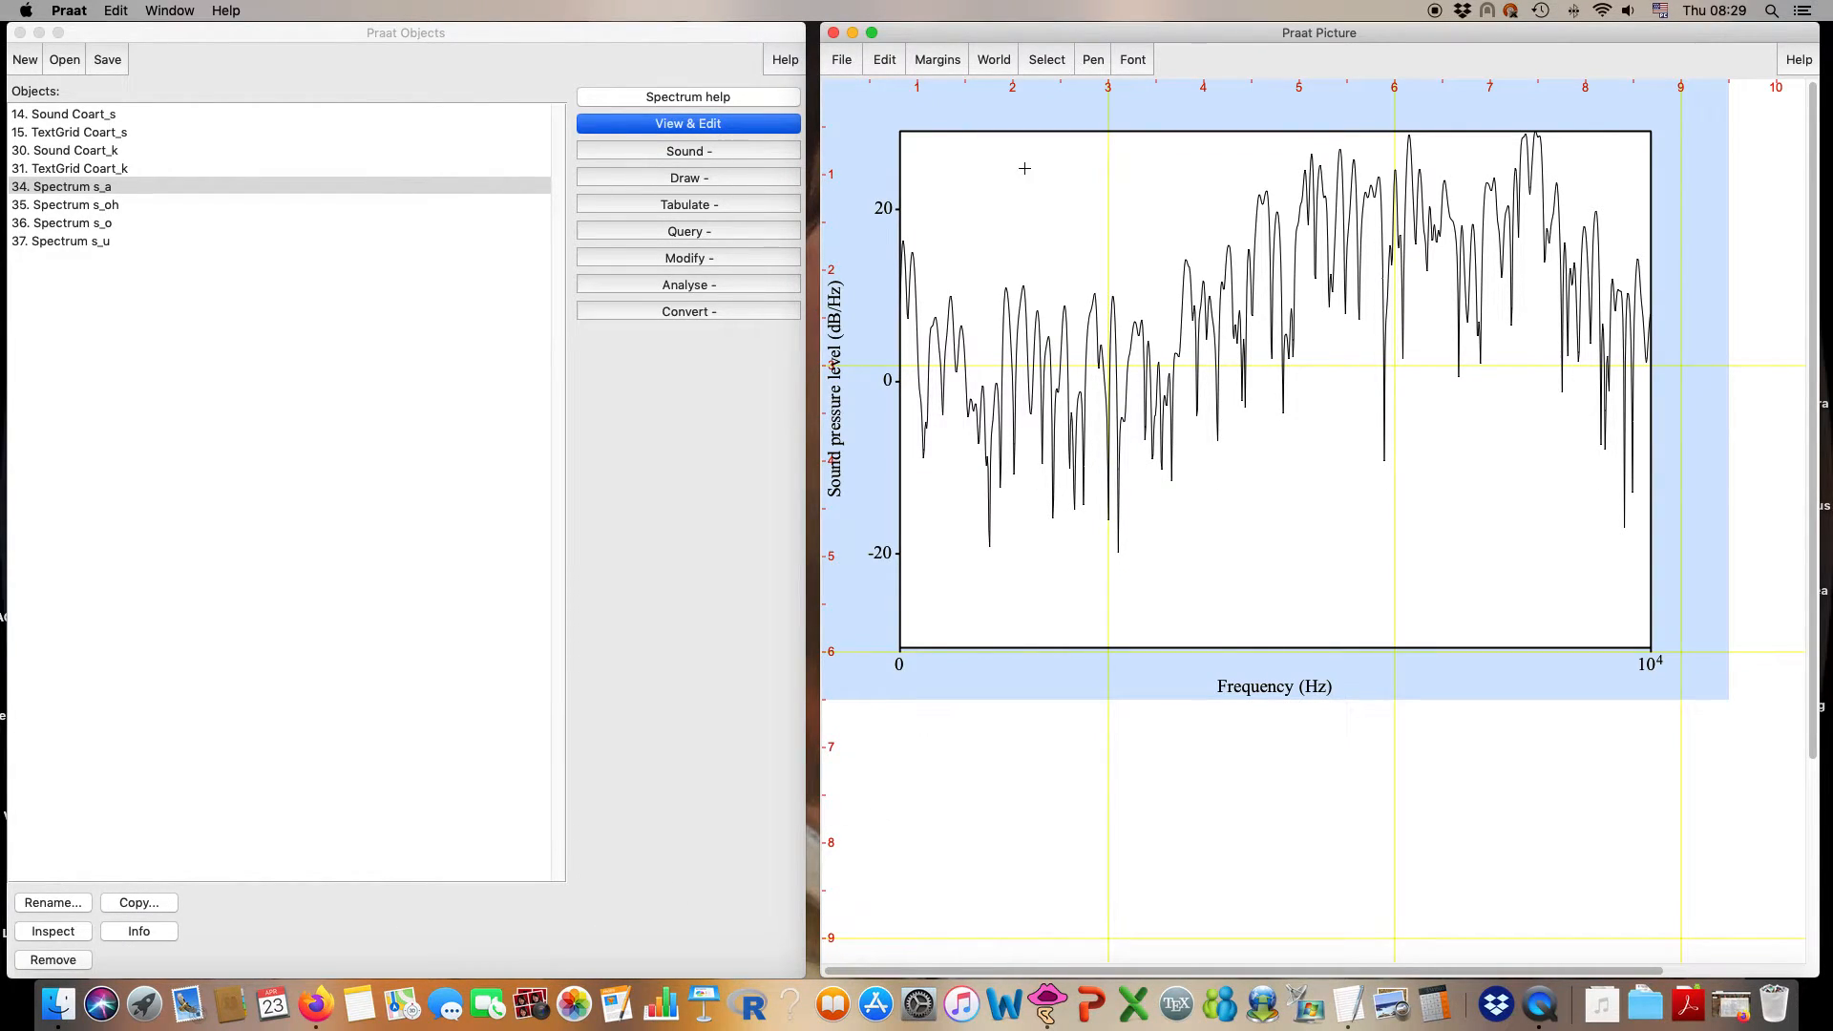
- Add marks along the plot's frequency axis every 1000 Hz, with numbers, ticks and dotted lines
click(961, 65)
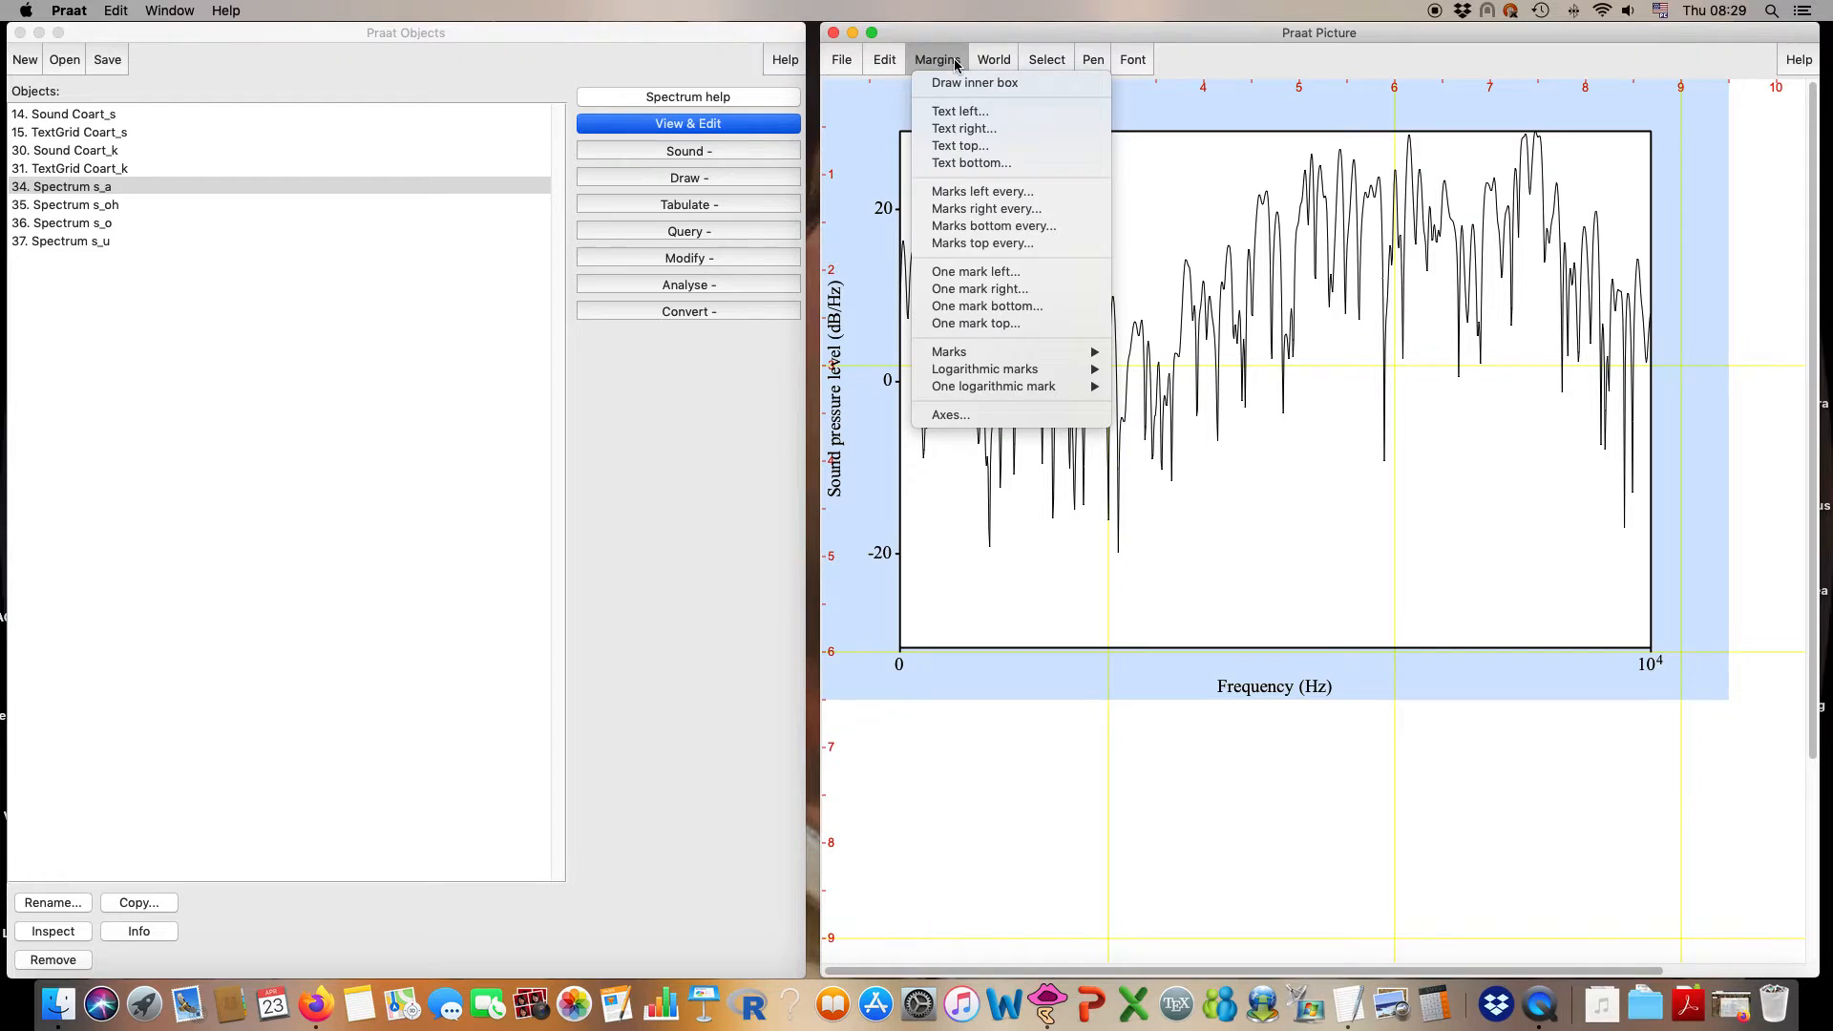
click(951, 227)
text(1000)
click(316, 939)
drag(436, 807, 398, 807)
text(1000)
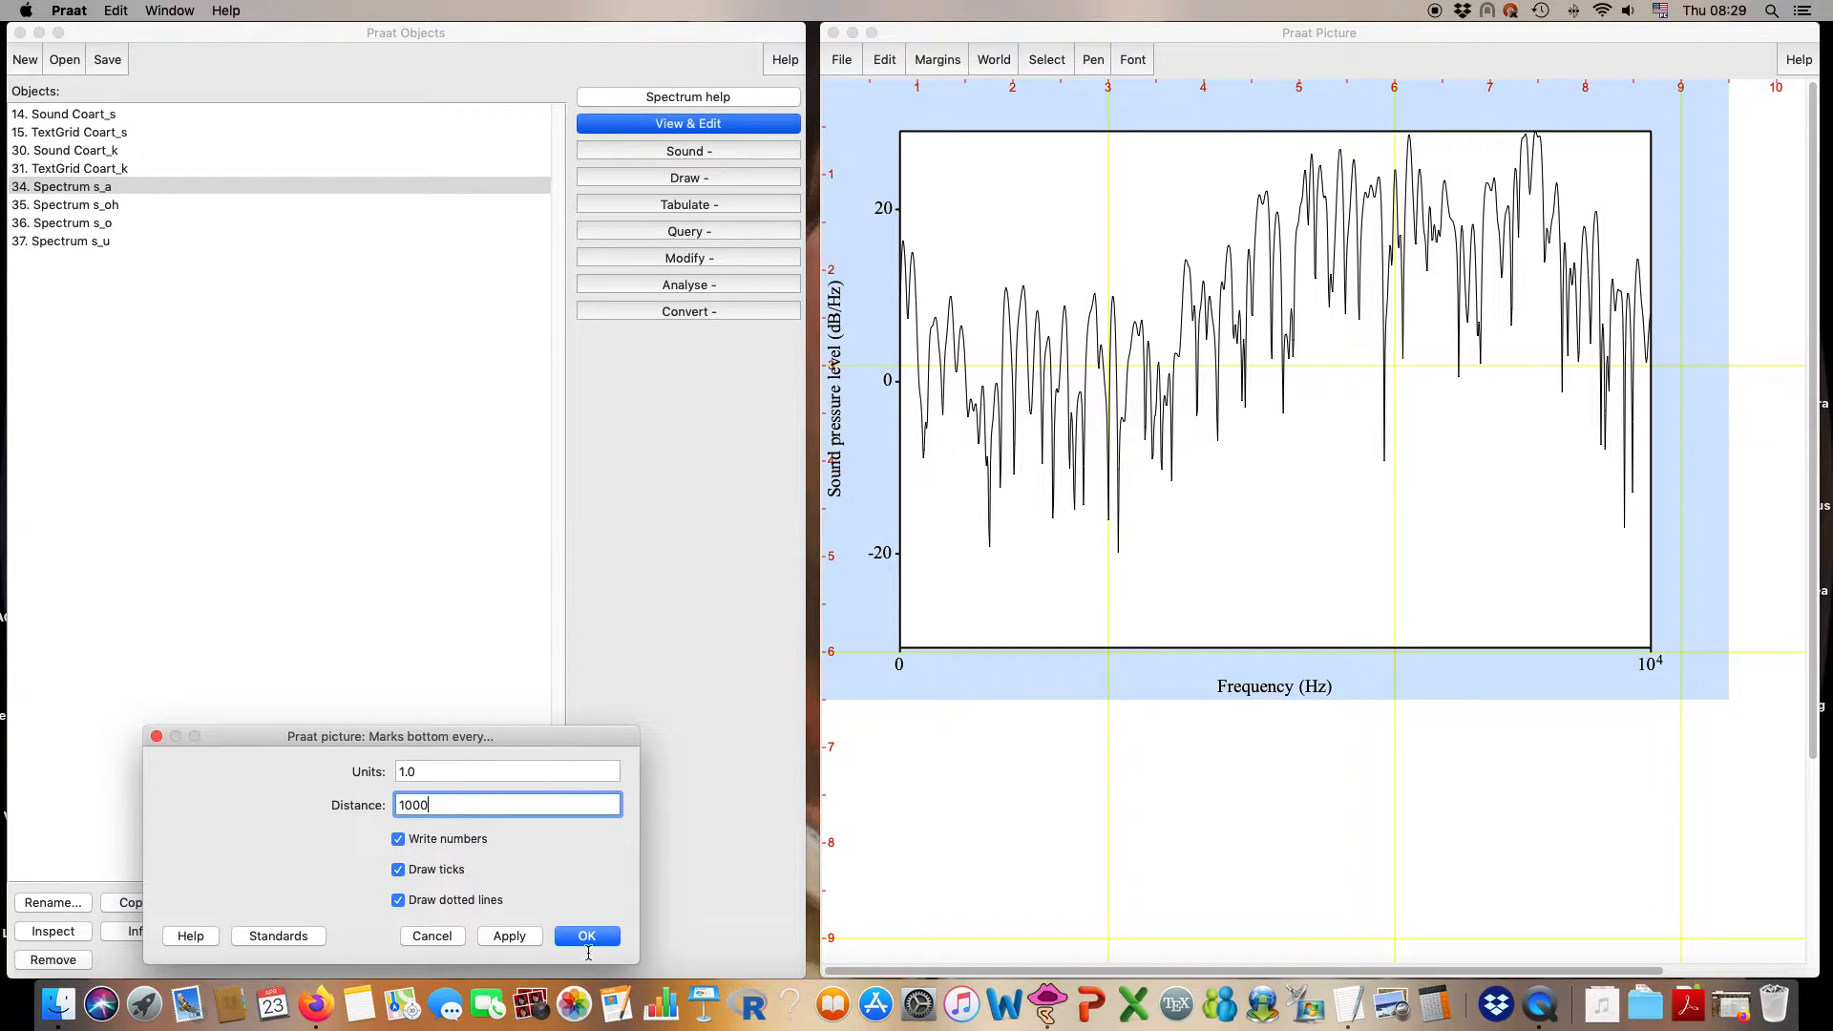
click(613, 936)
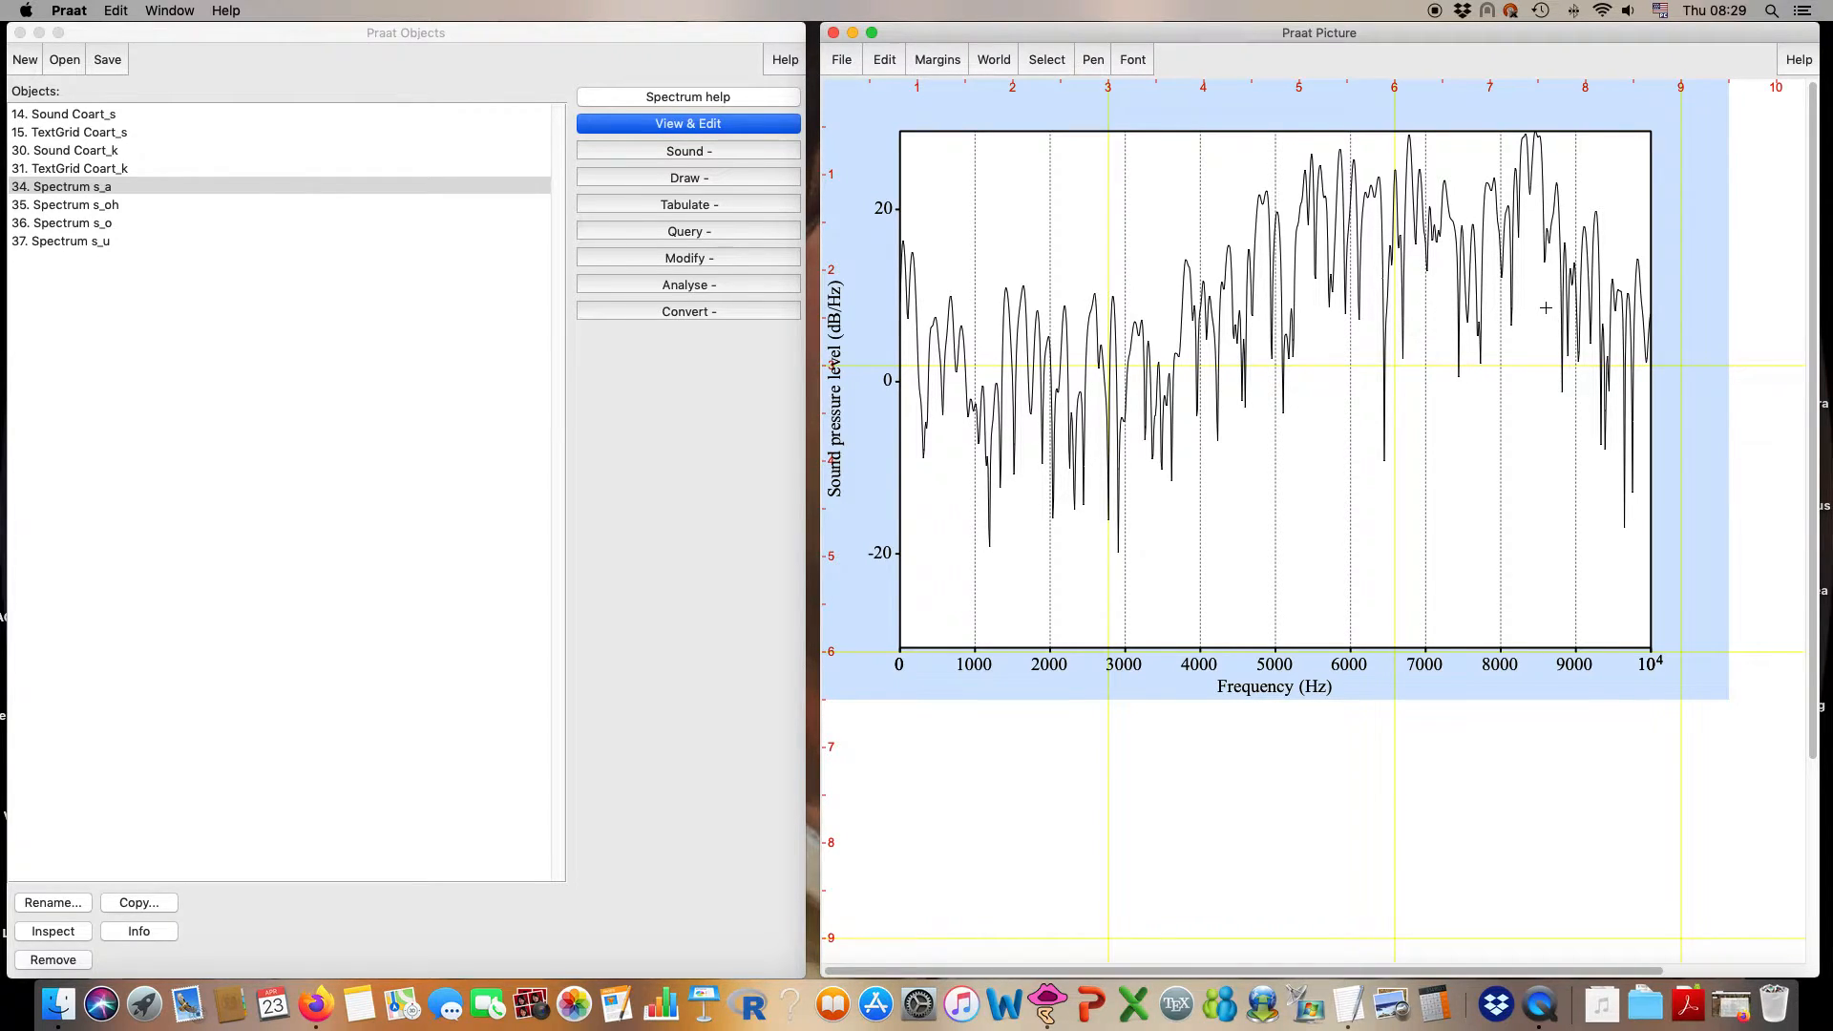
- Overlay Spectrum s_oh in red on the plot from 0 to 10000 Hz, with Garnish disabled
click(1093, 61)
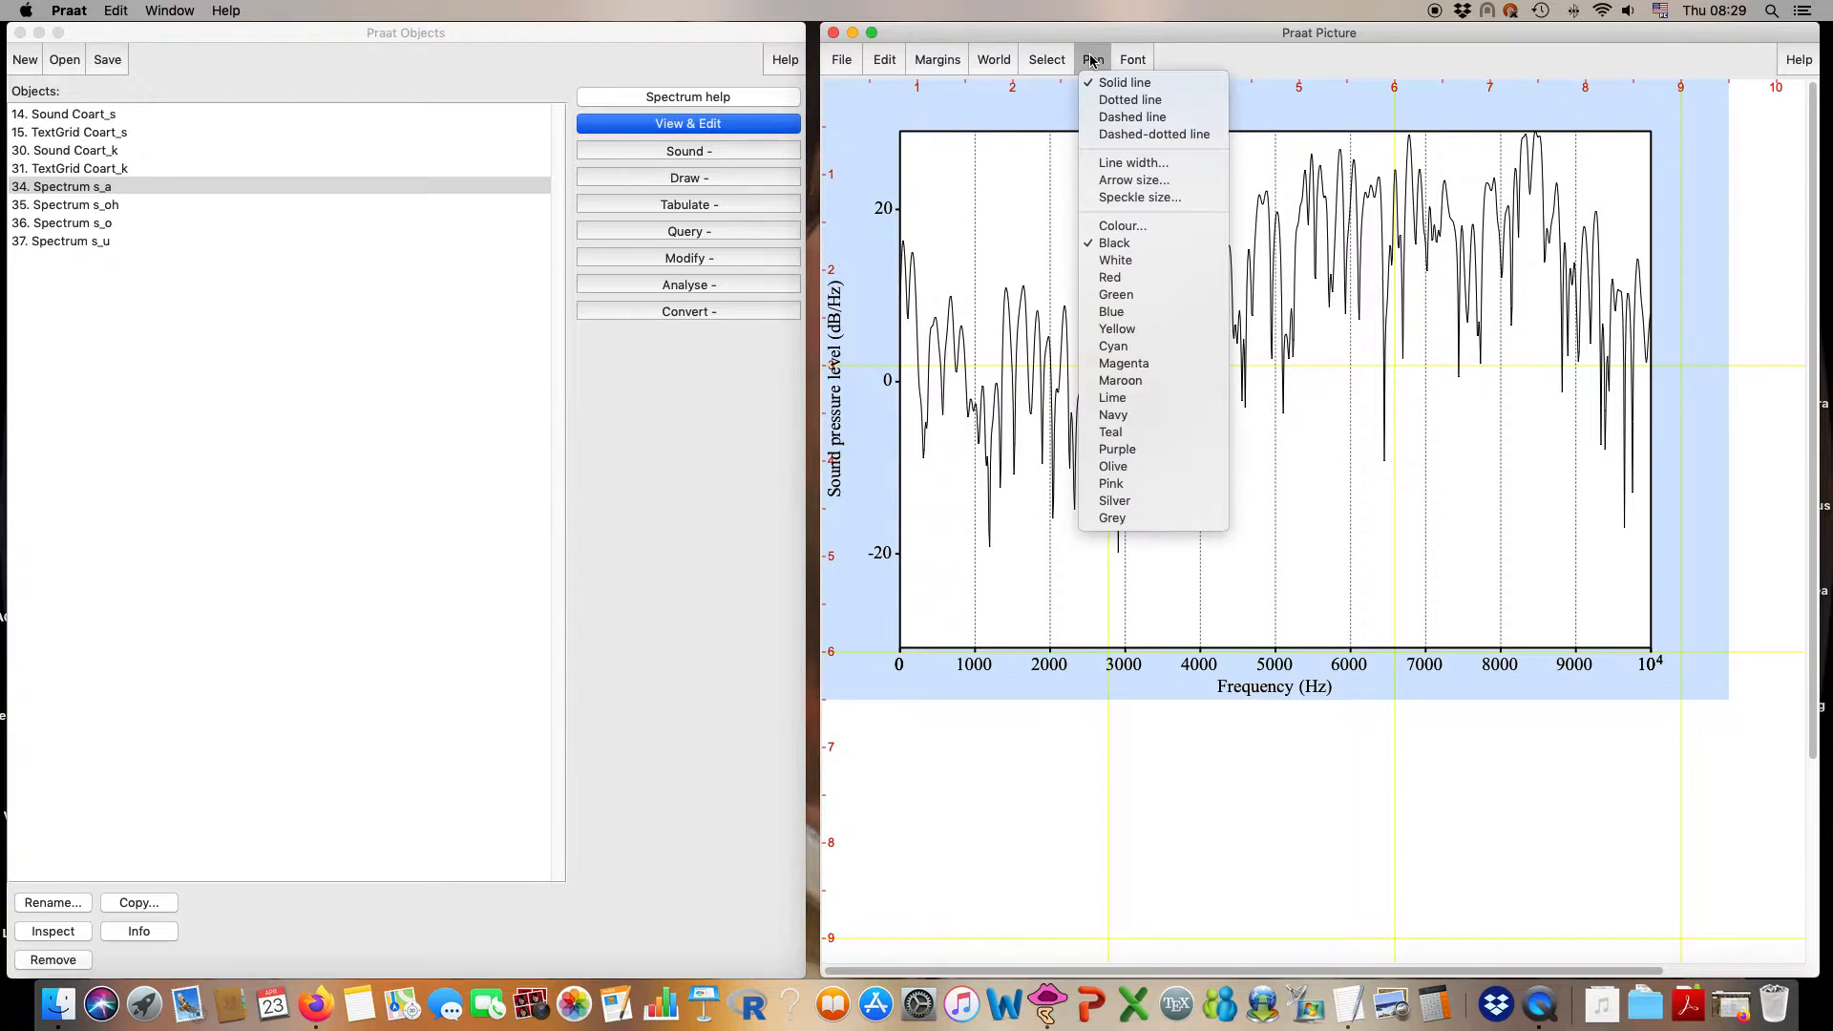
click(1091, 277)
click(130, 204)
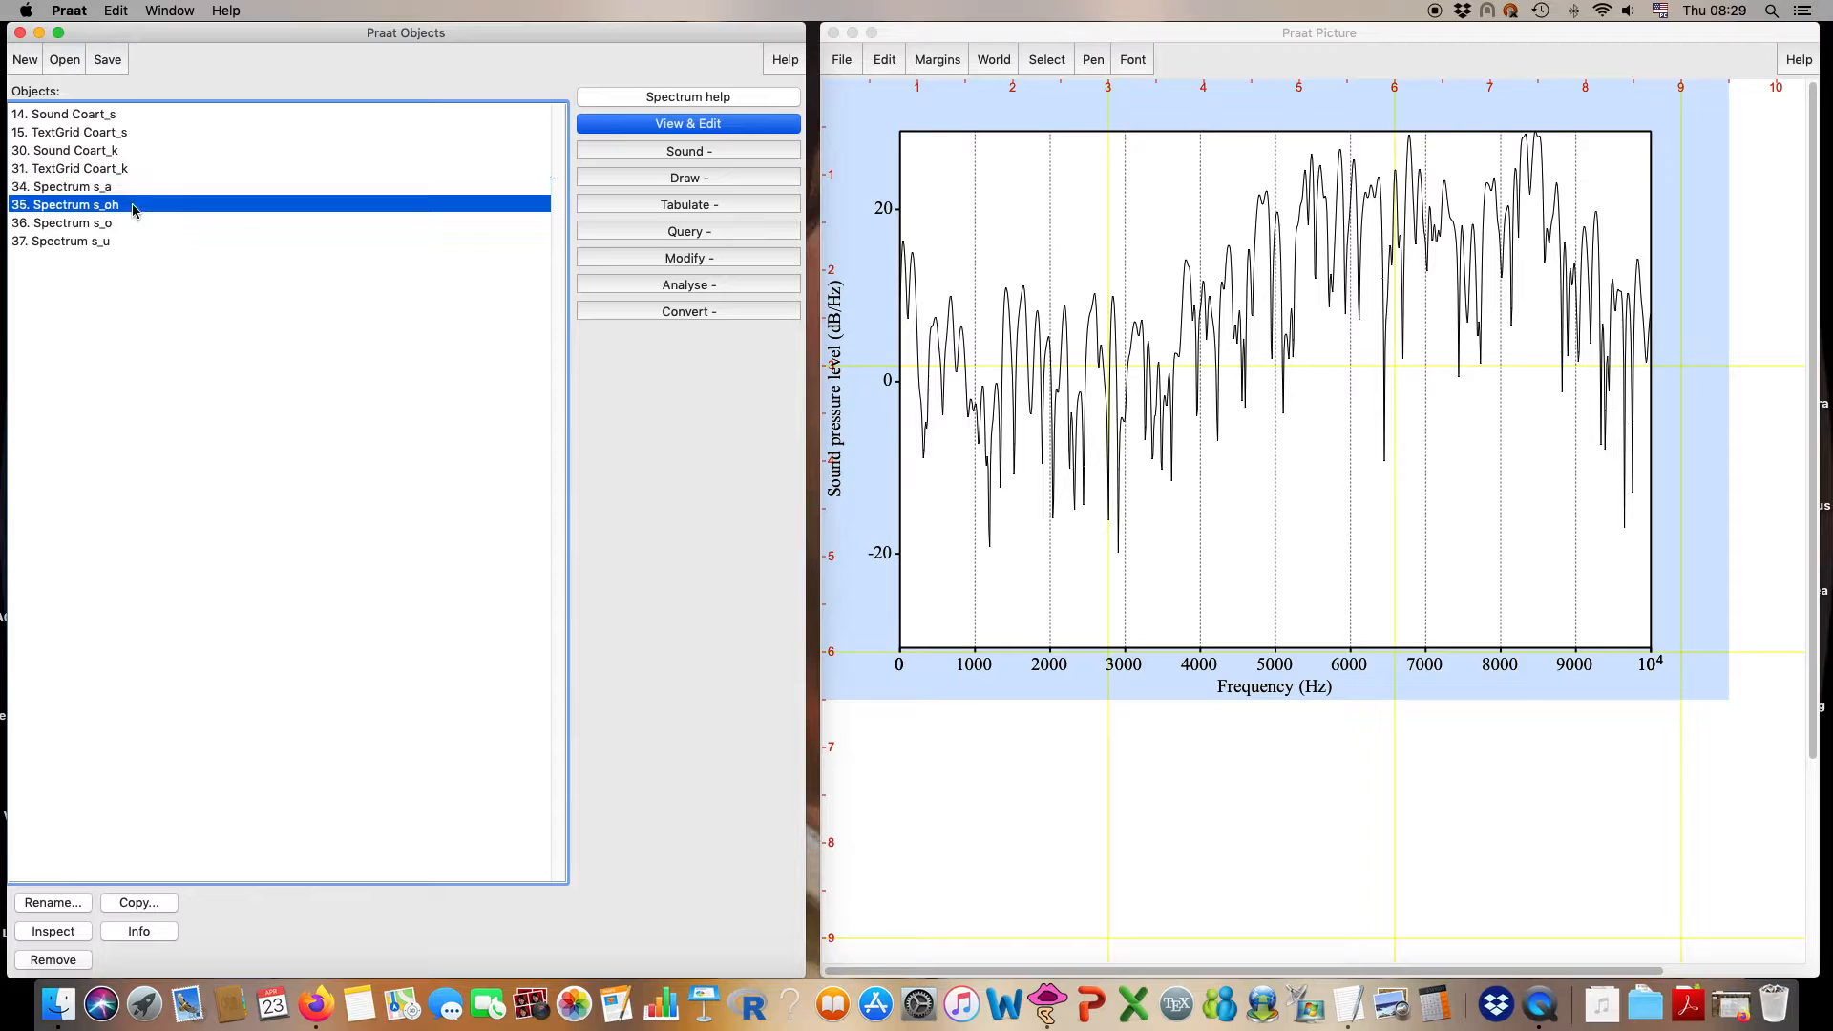
click(692, 181)
click(692, 200)
click(426, 900)
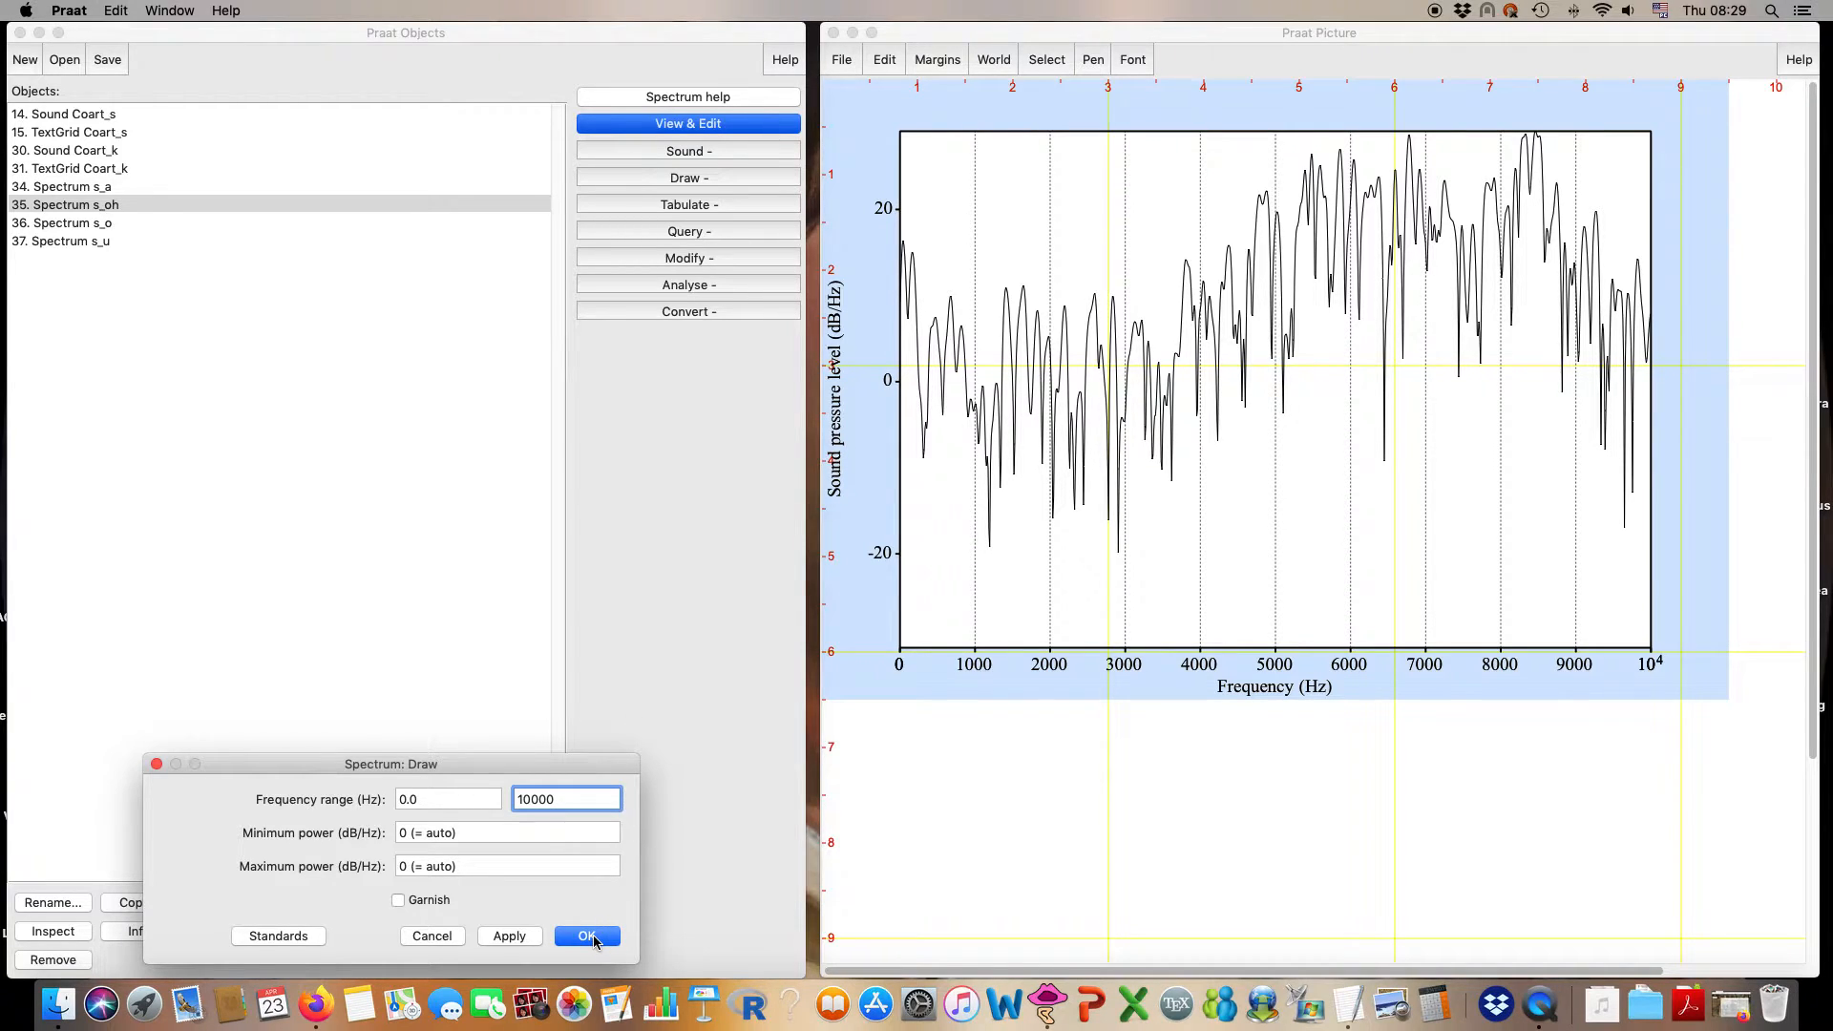
click(587, 937)
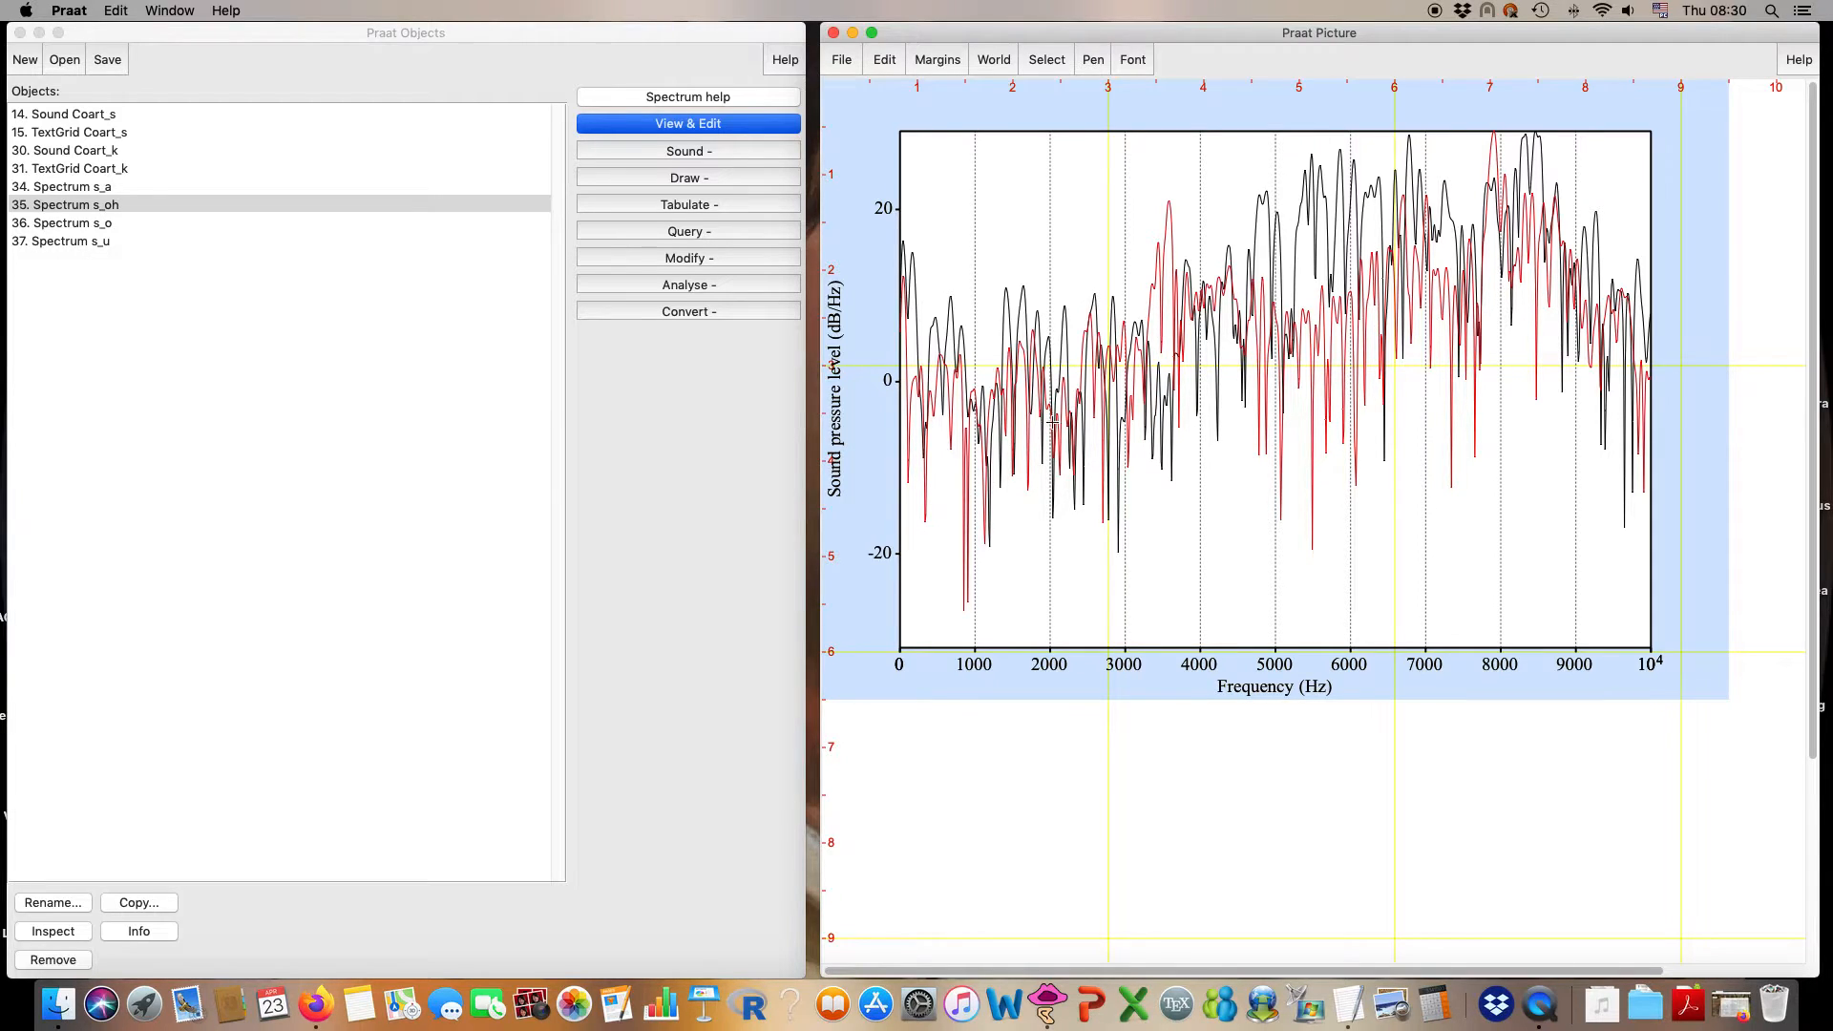
- Overlay Spectrum s_o in green on the same plot from 0 to 10000 Hz, without garnish
click(108, 227)
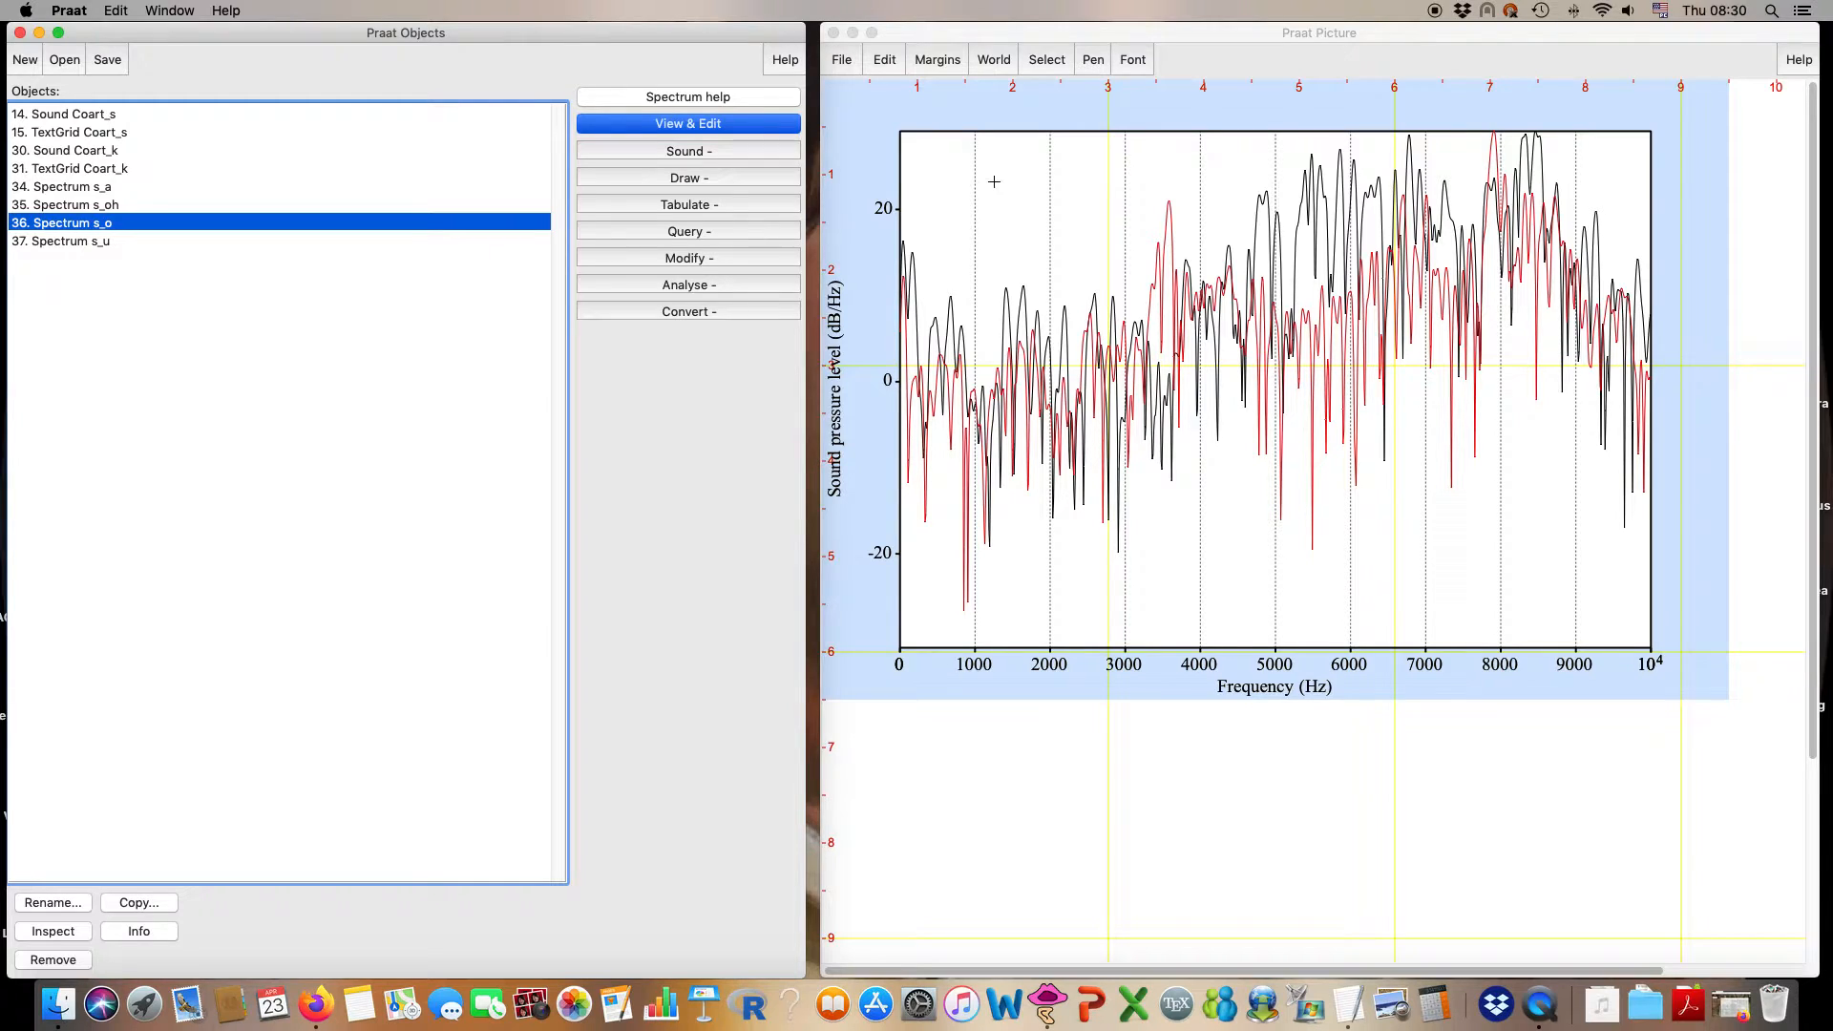
click(1096, 60)
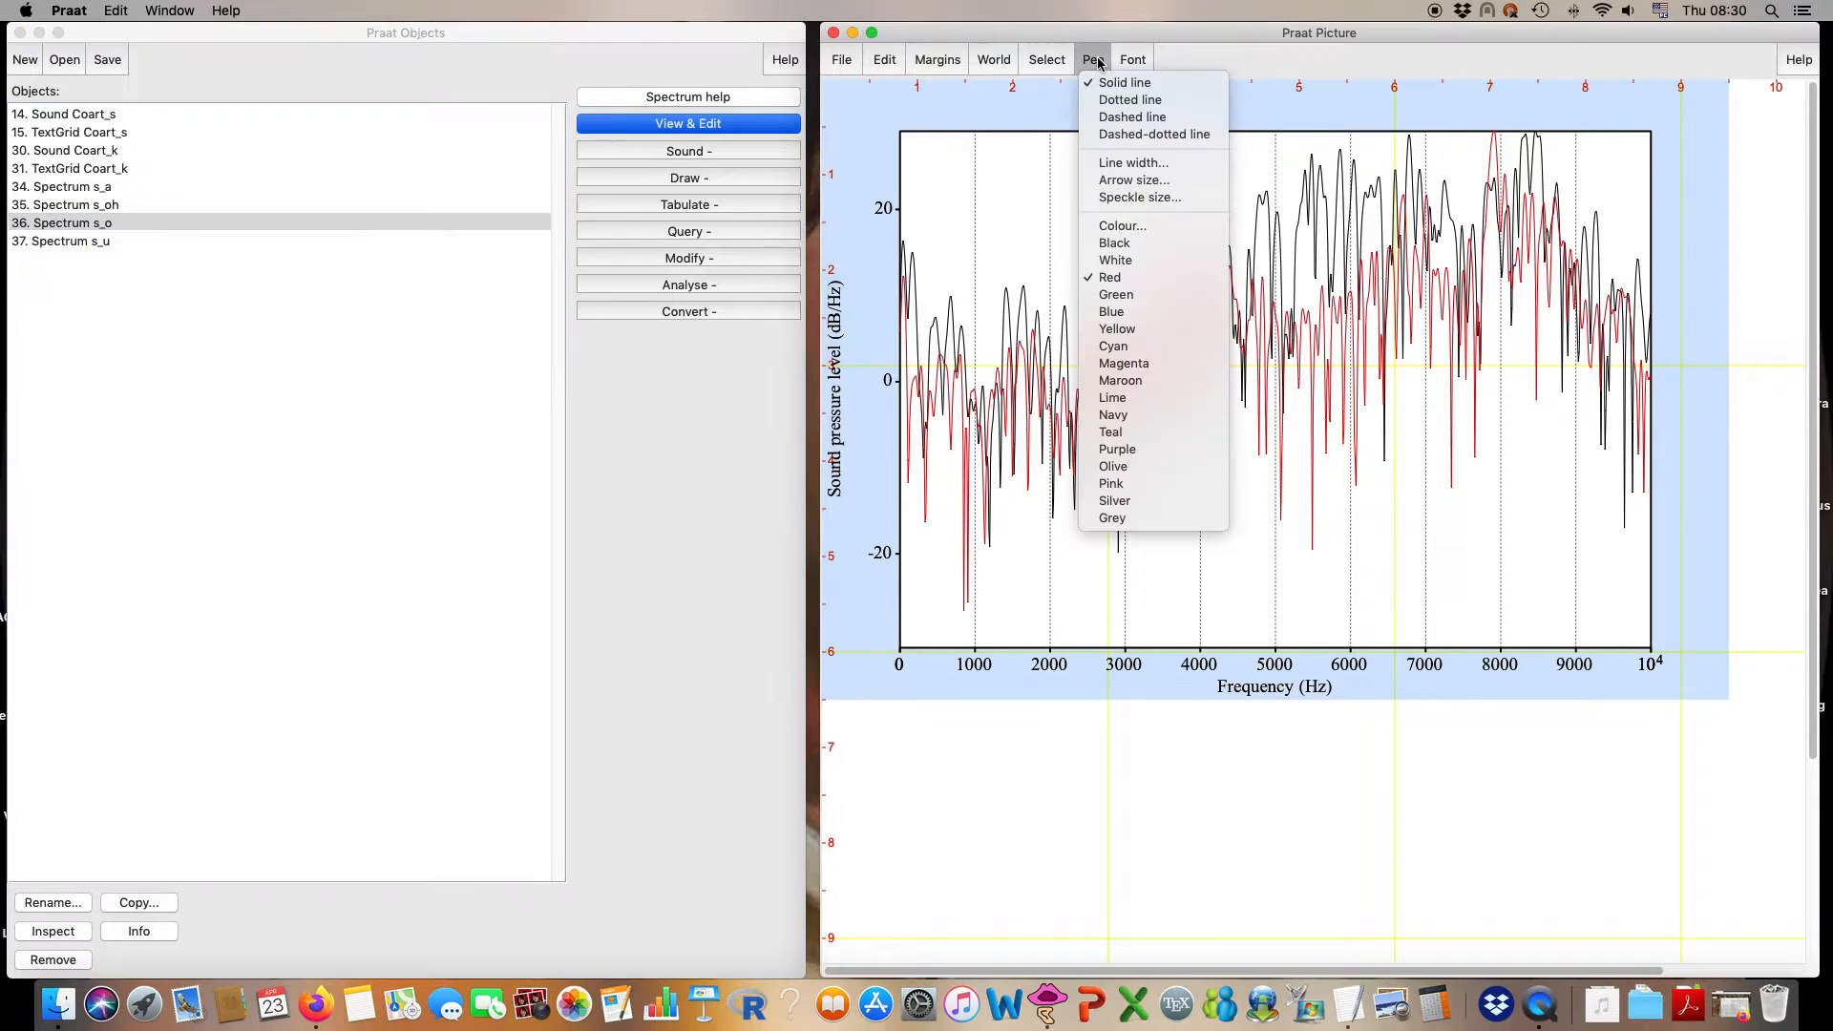
click(1083, 294)
click(668, 179)
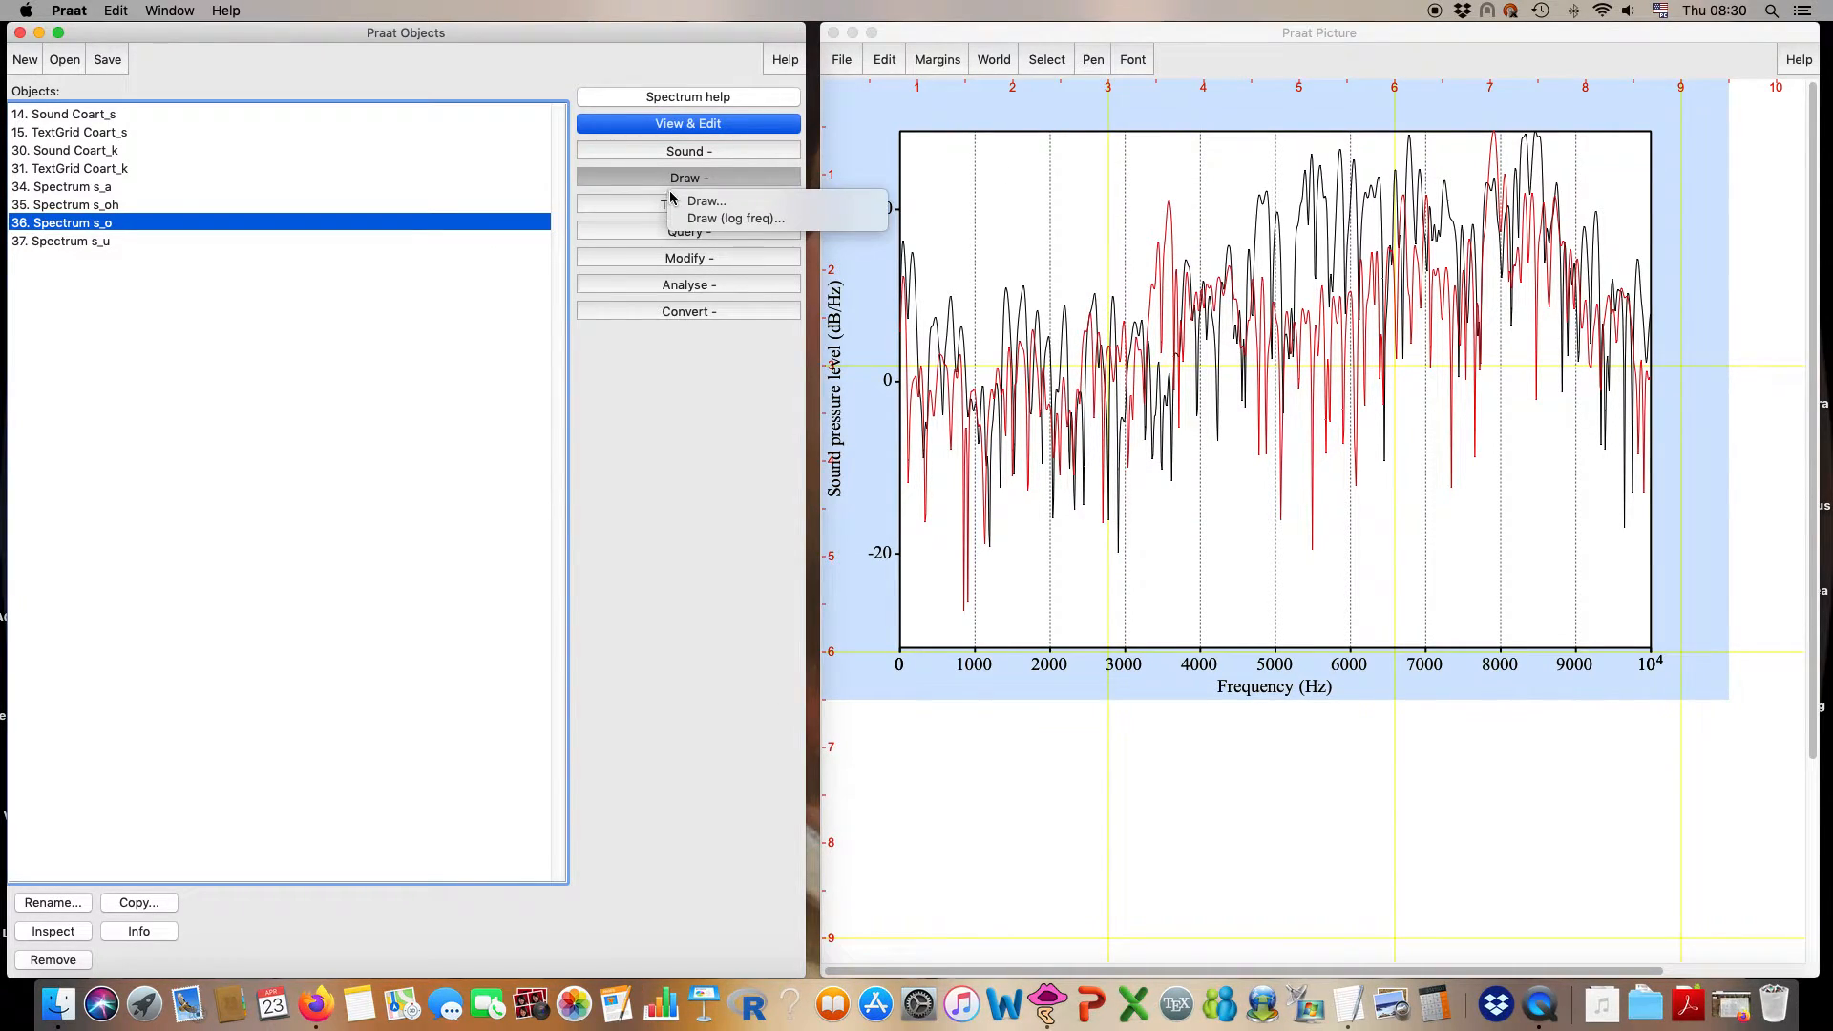
click(707, 200)
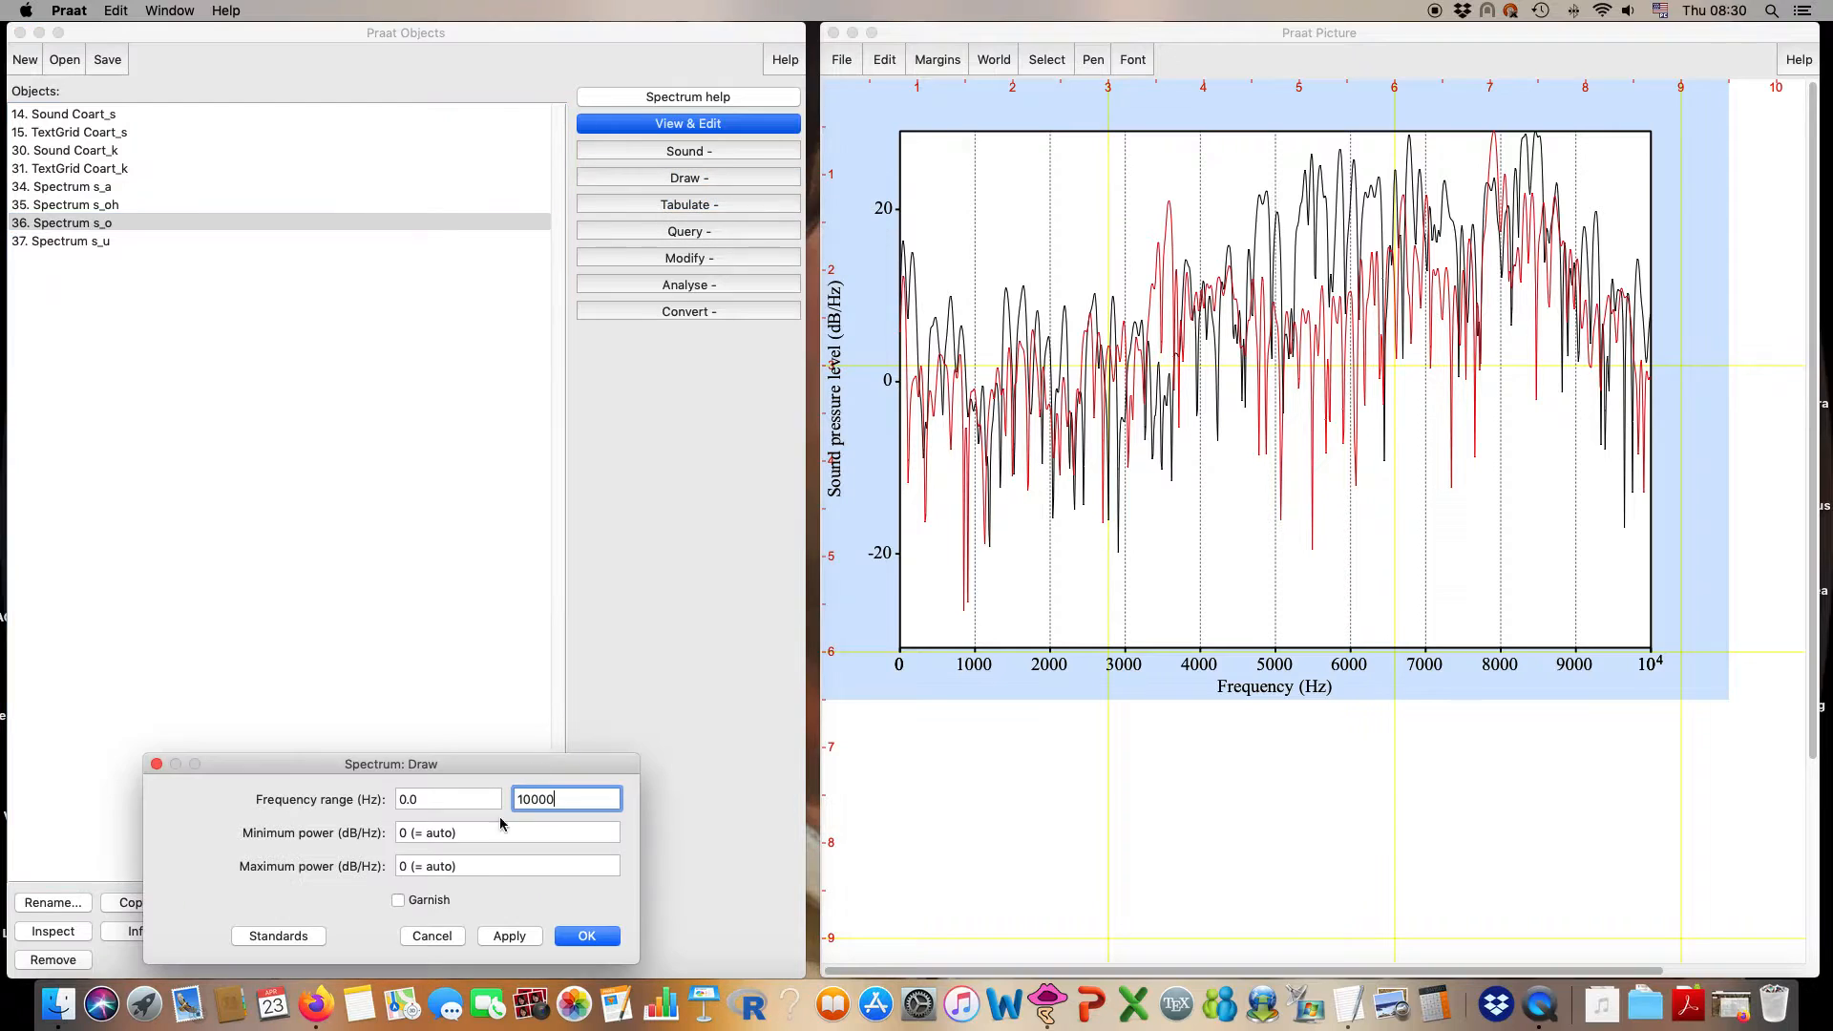
click(578, 937)
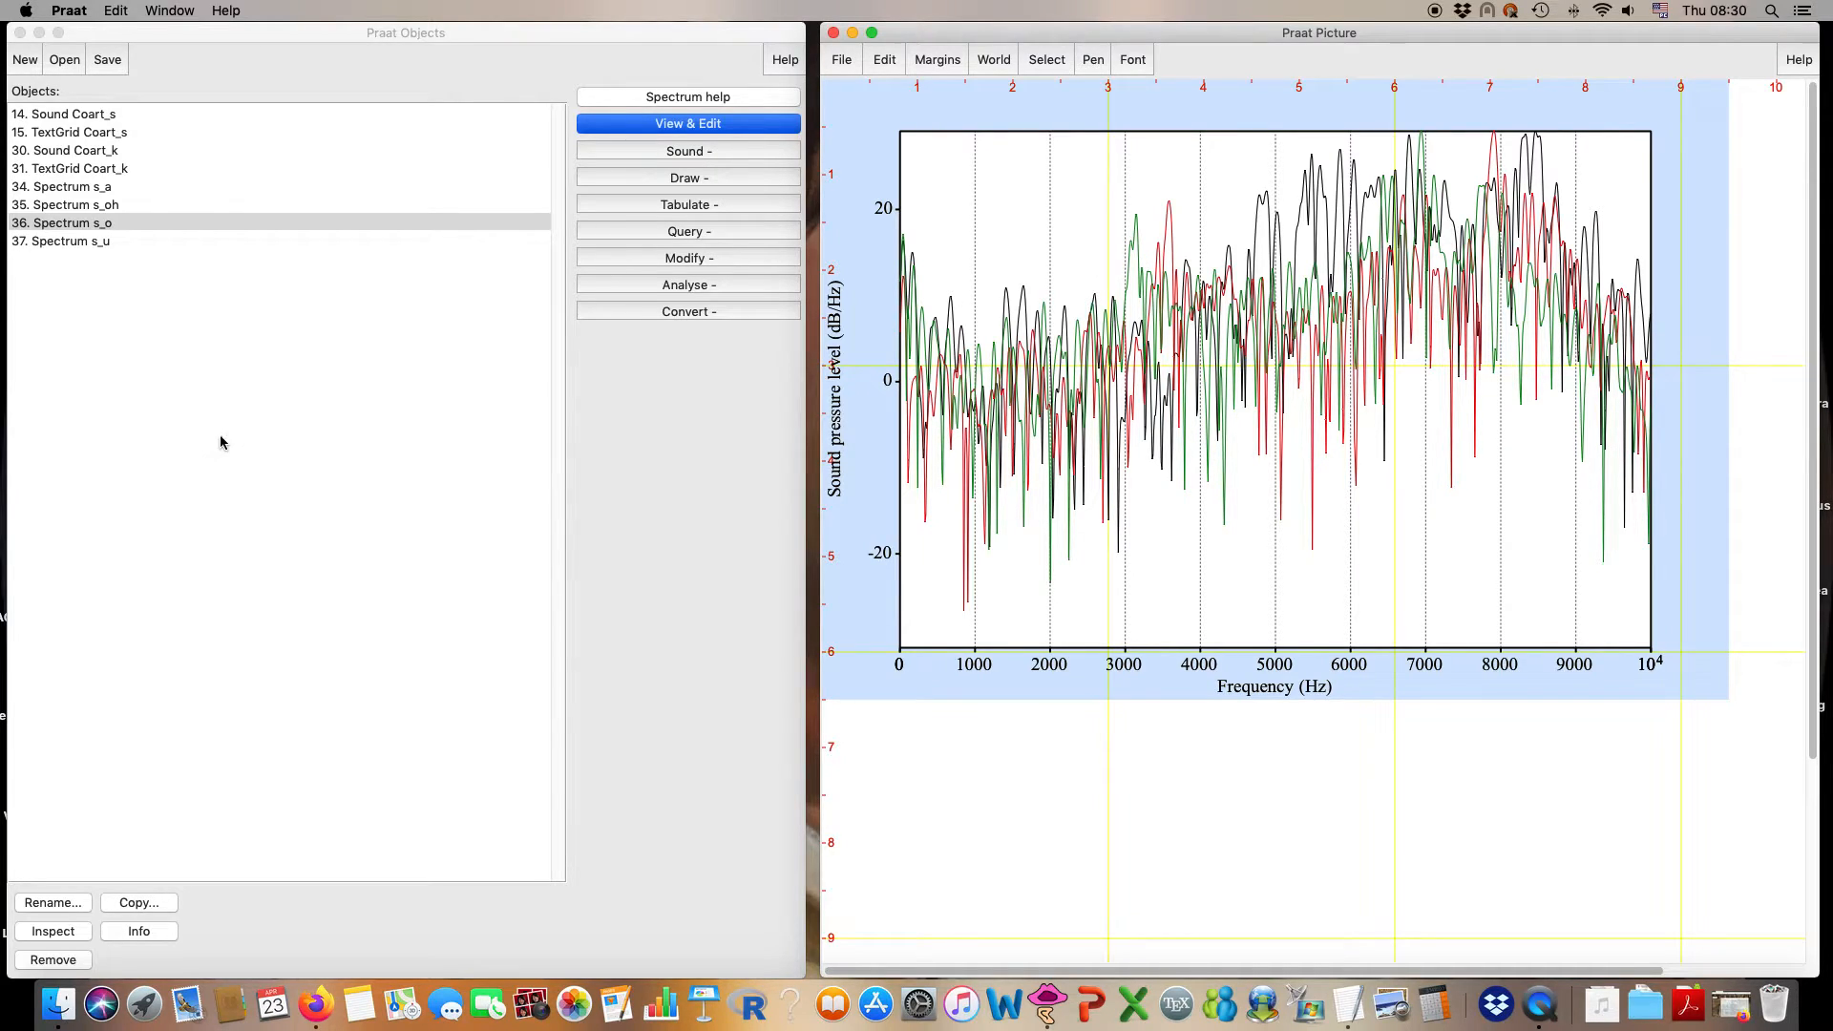
- Overlay Spectrum s_u in blue on the same plot, keeping the existing drawing range and no garnish
click(146, 245)
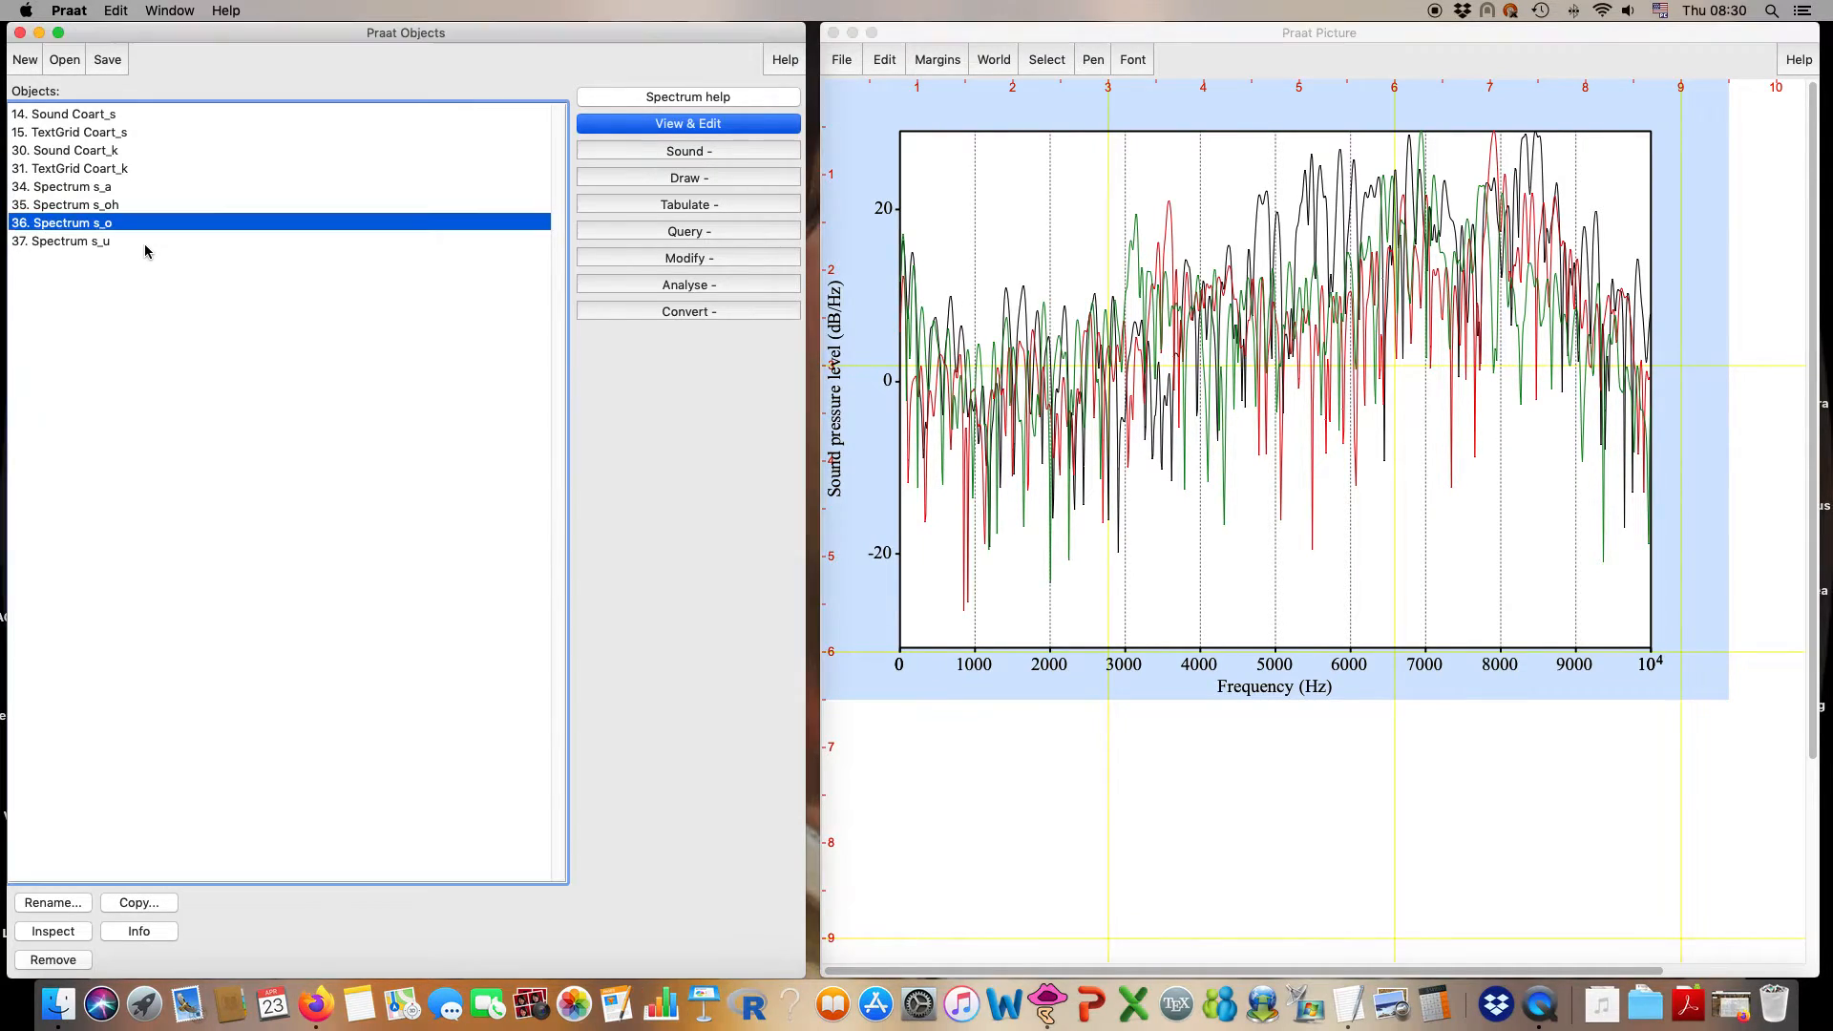
click(145, 245)
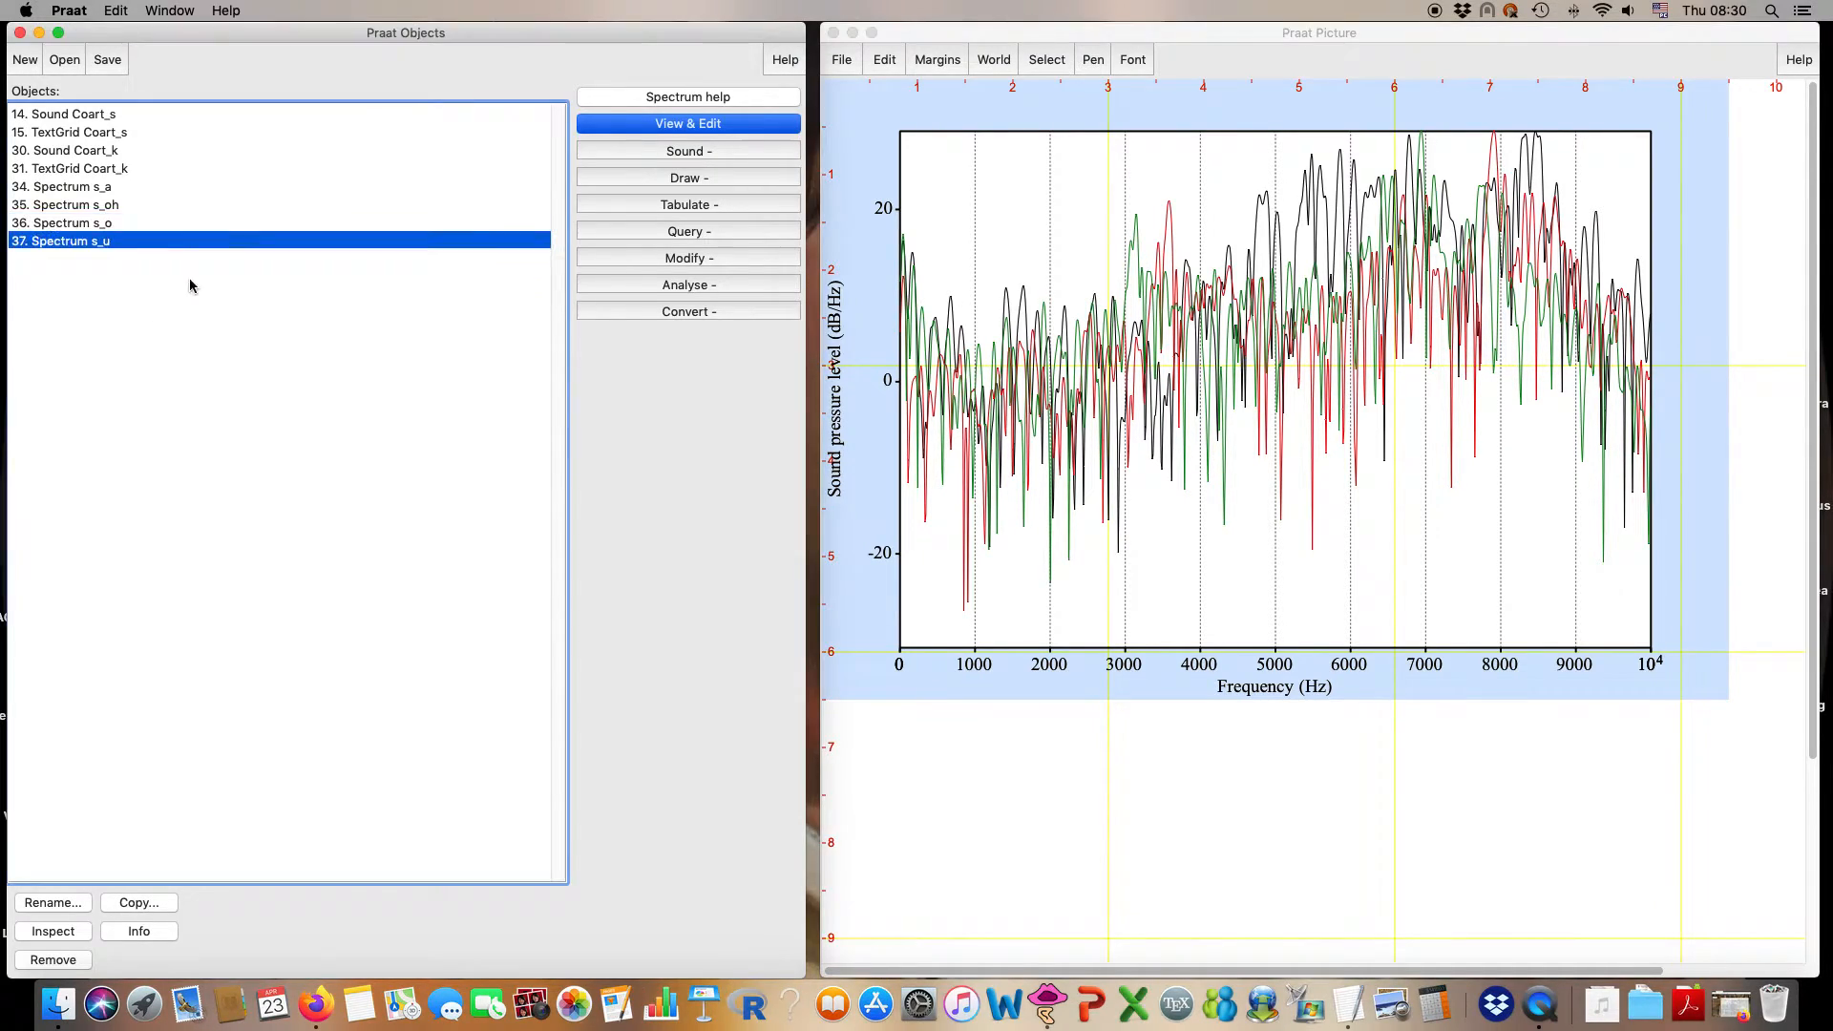
click(1094, 61)
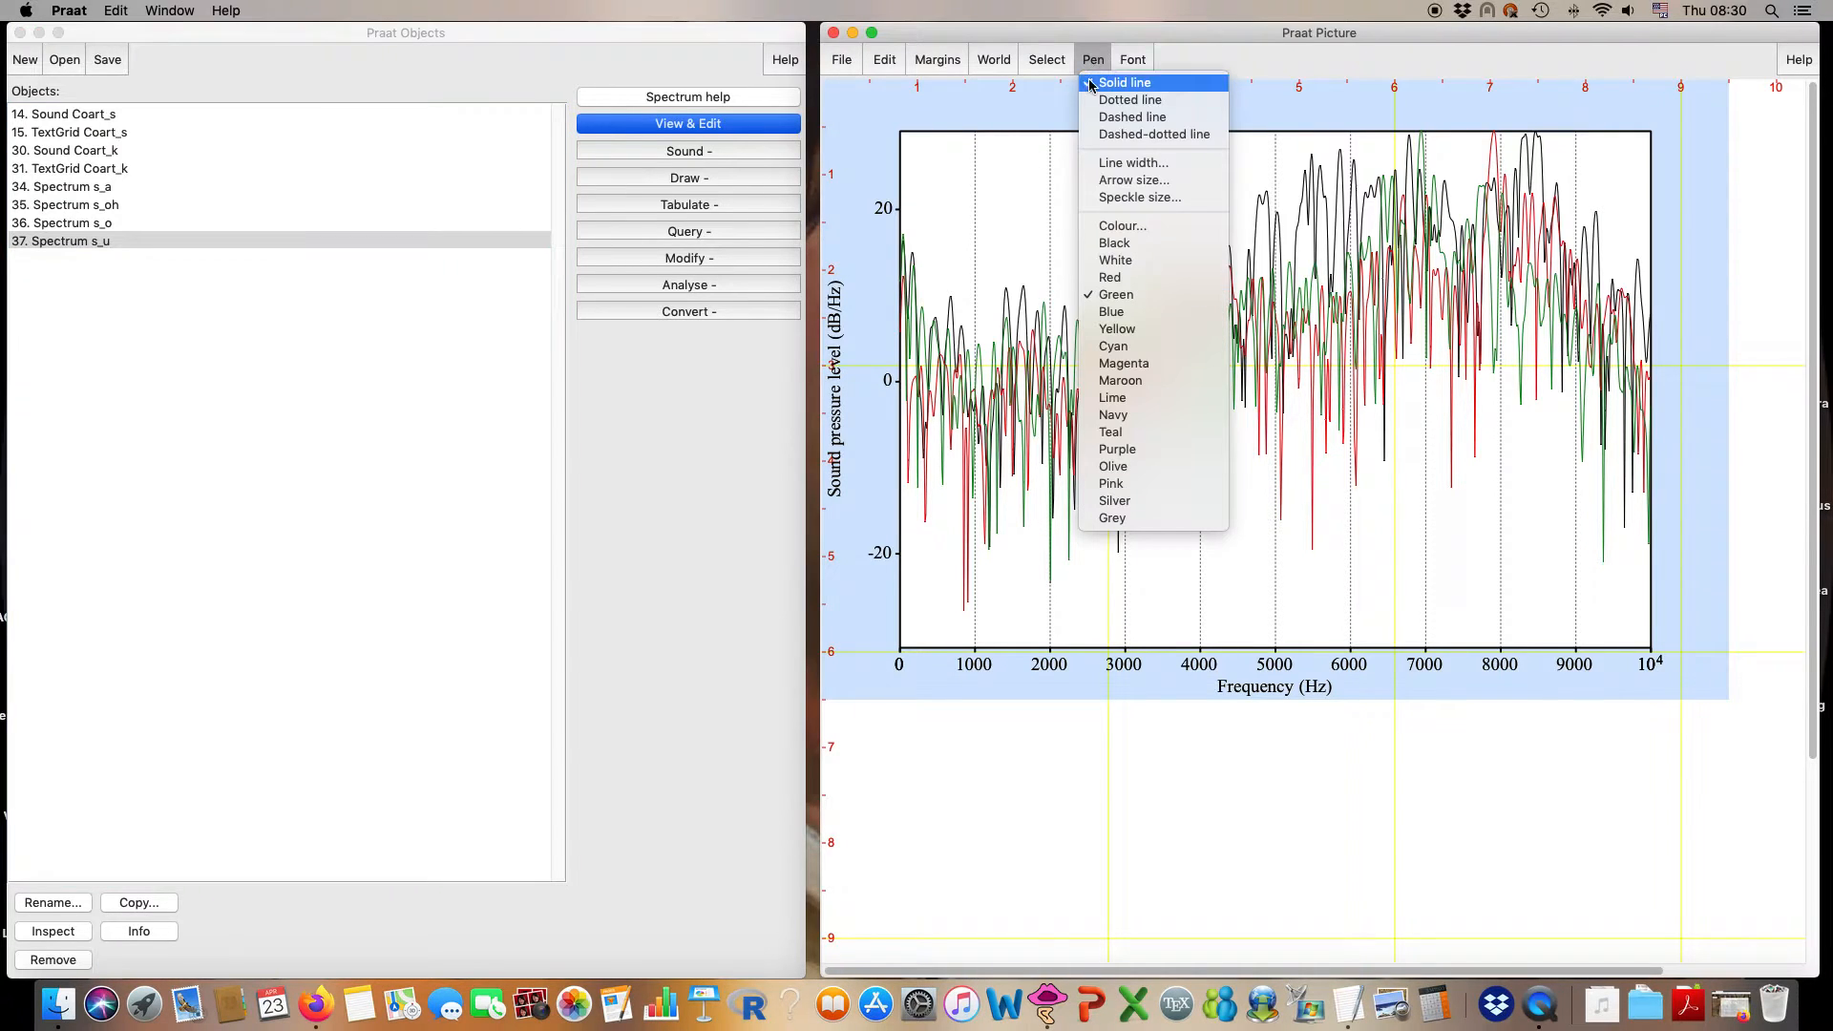
click(1082, 311)
click(645, 181)
click(676, 198)
click(573, 941)
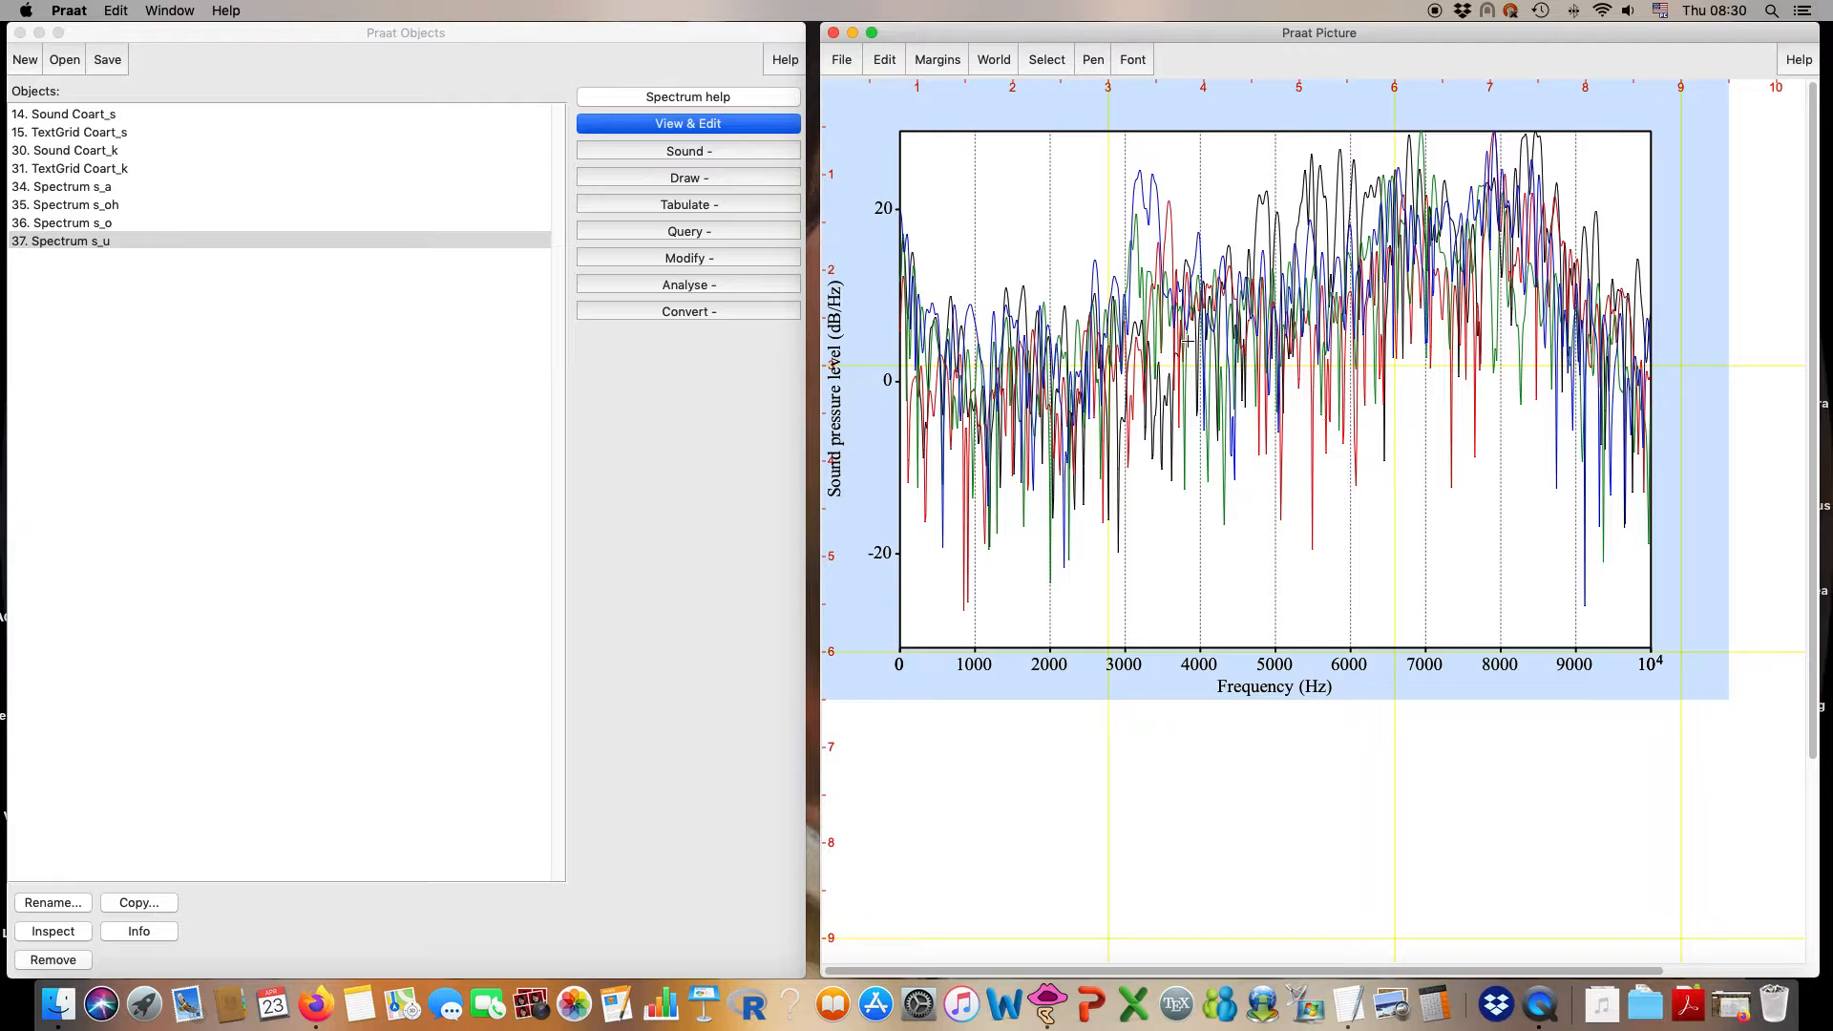
click(156, 200)
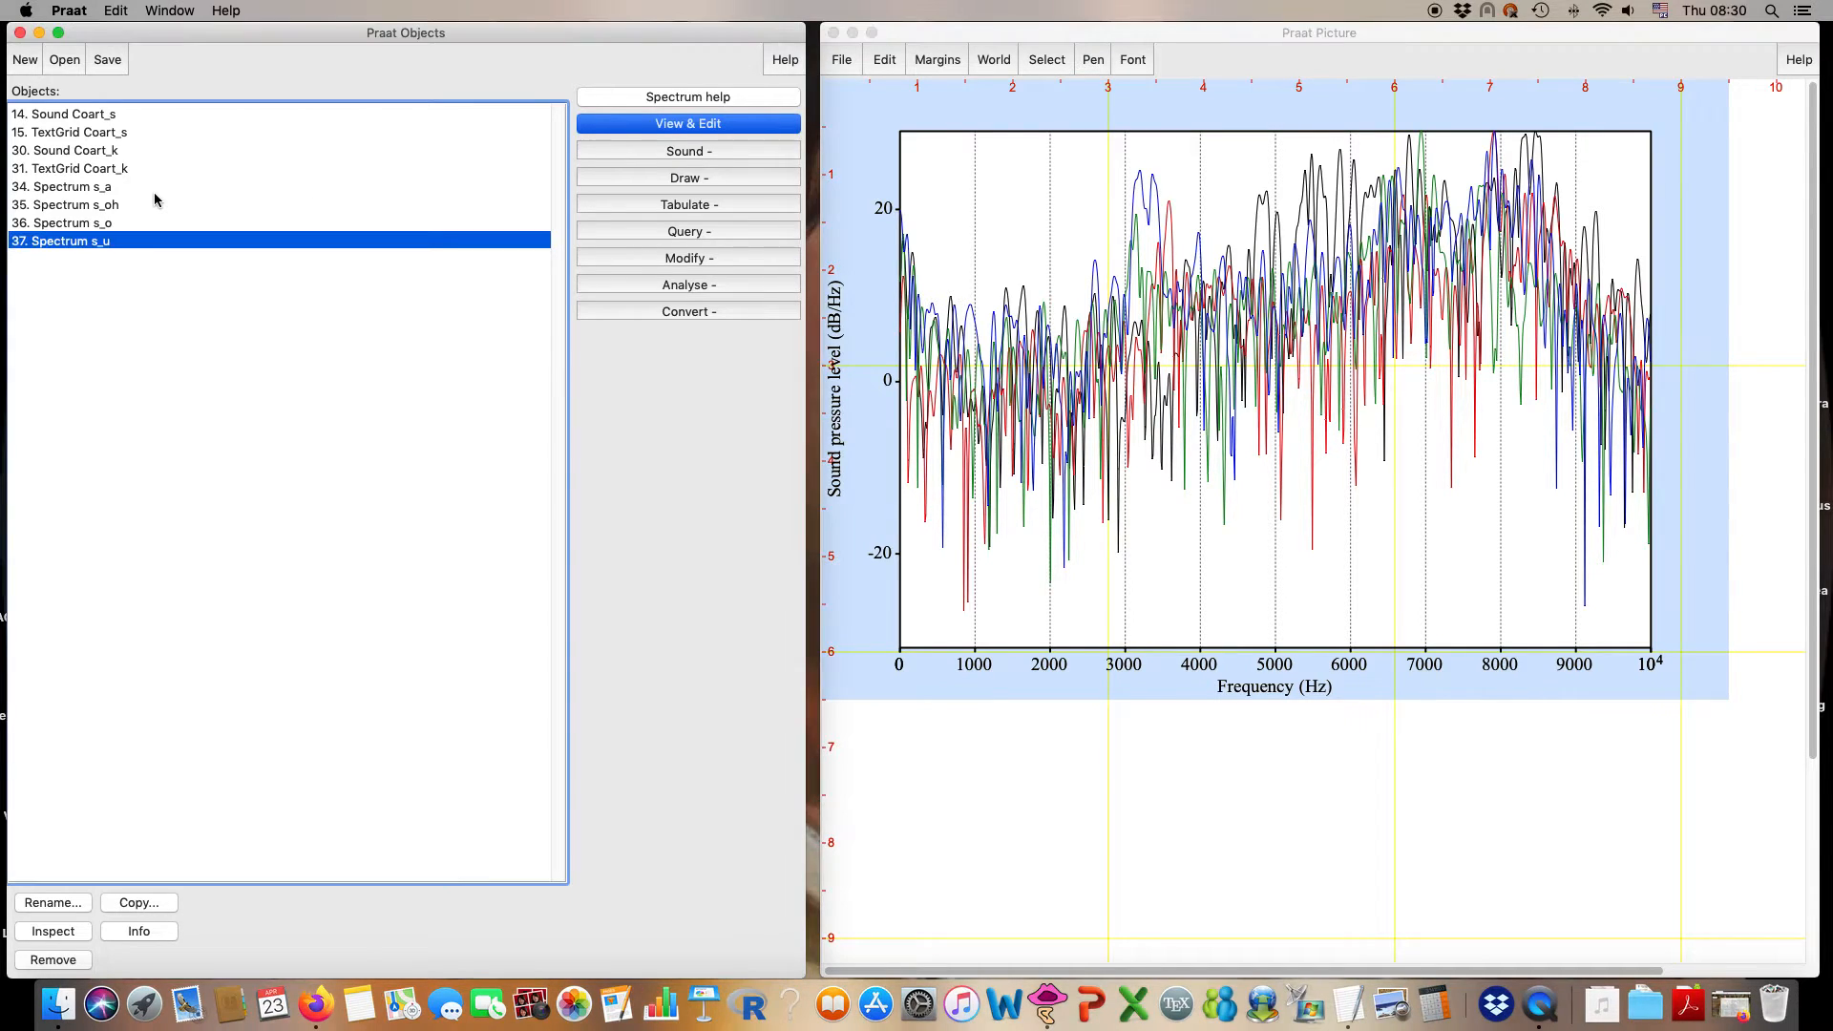
click(704, 315)
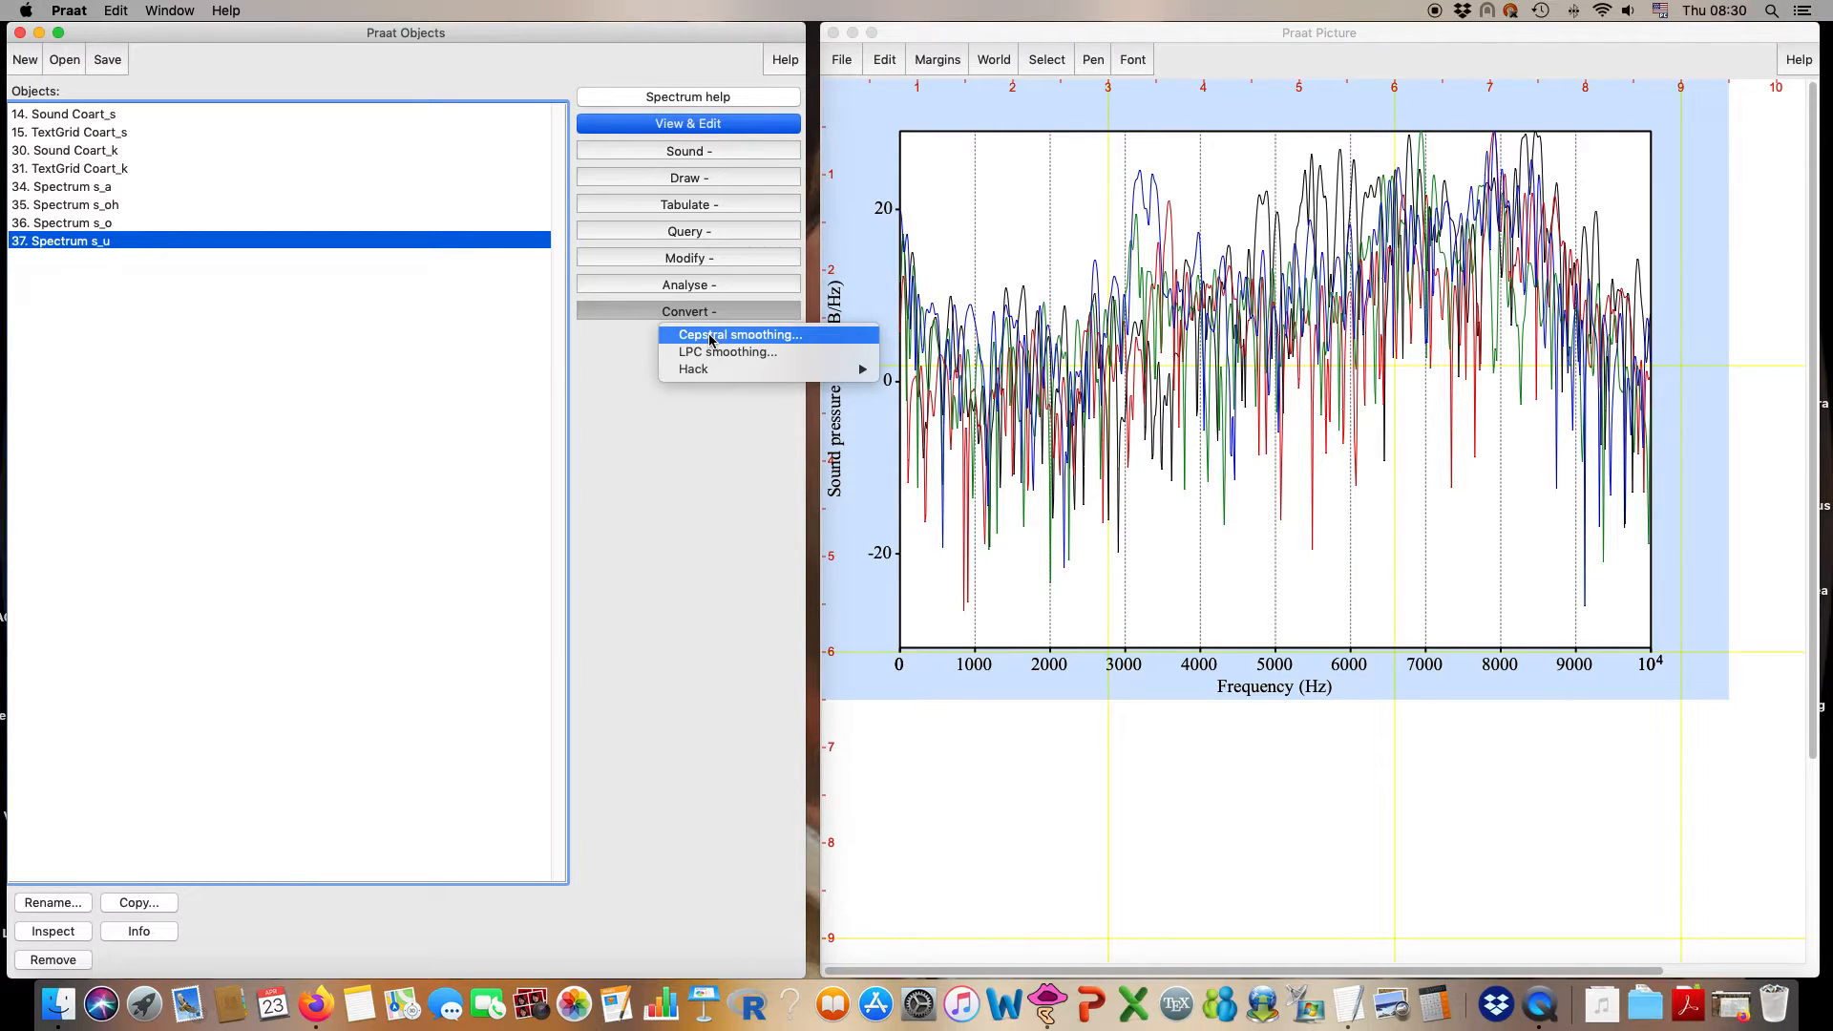
click(131, 192)
click(130, 192)
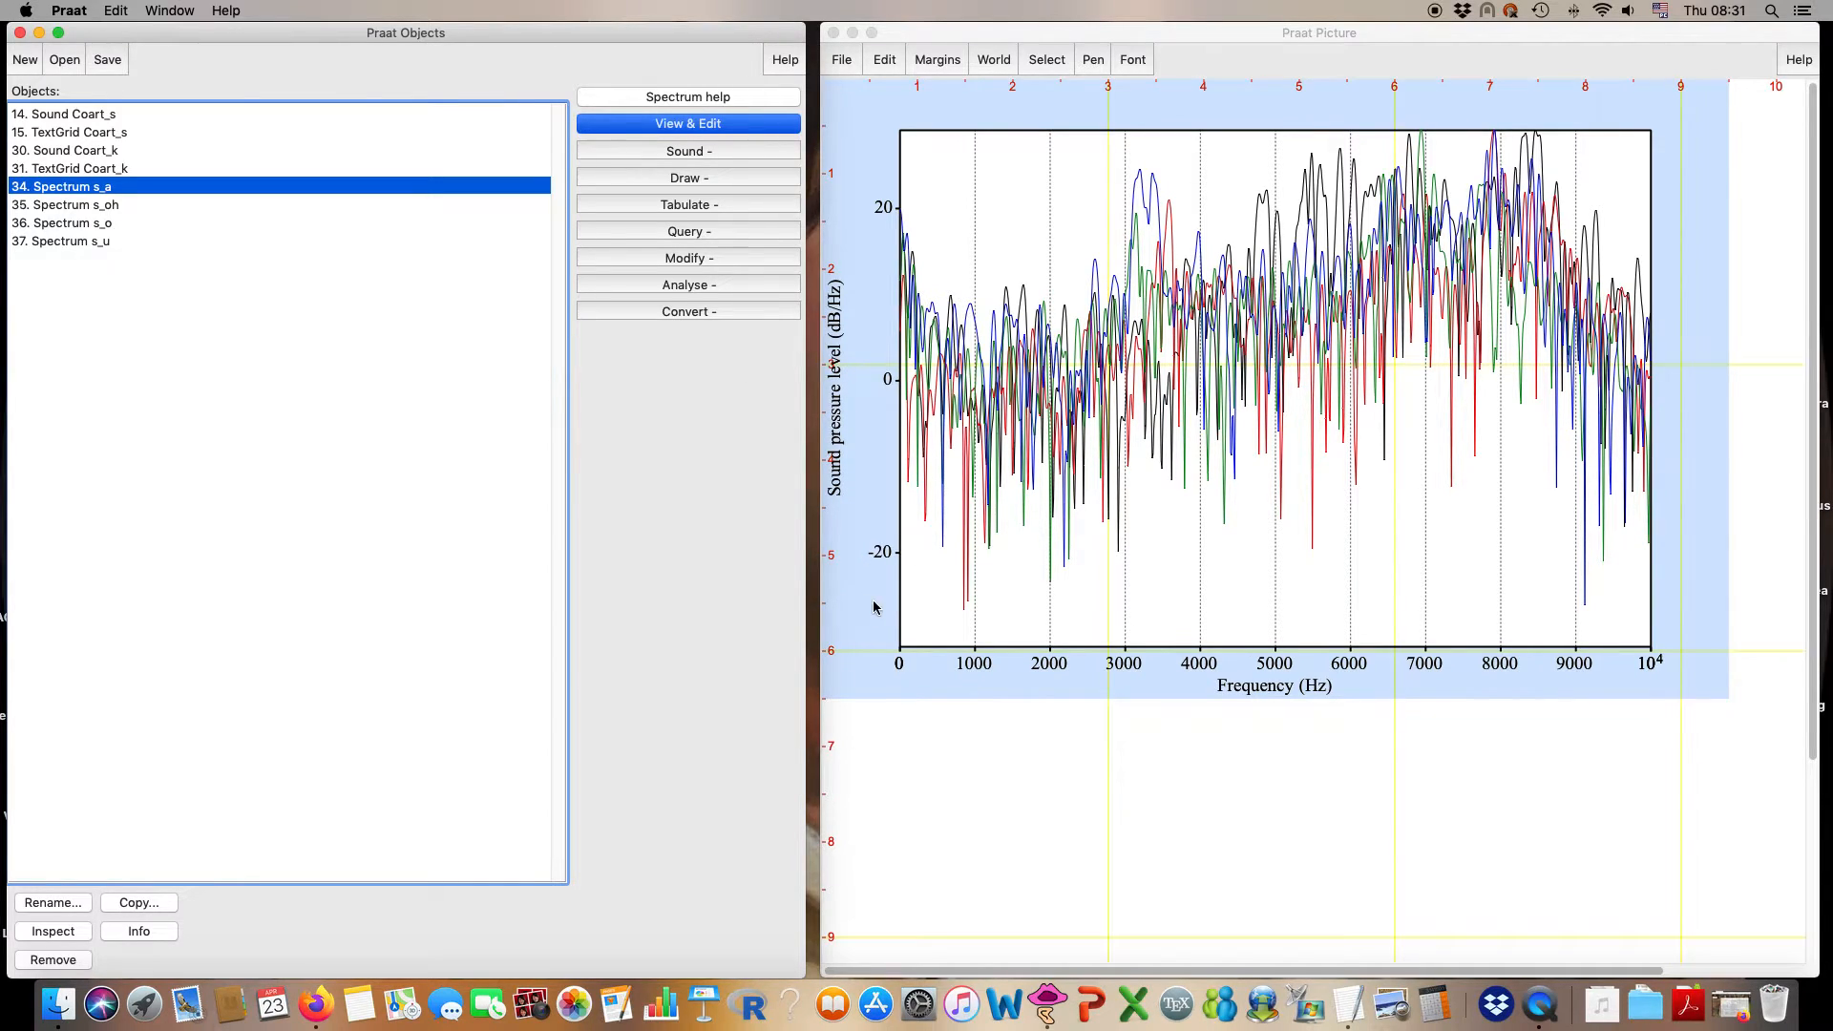
- Select an empty drawing area about 9 by 5.5 inches below the plot and set the pen colour to black
scroll(1085, 675, down, 3)
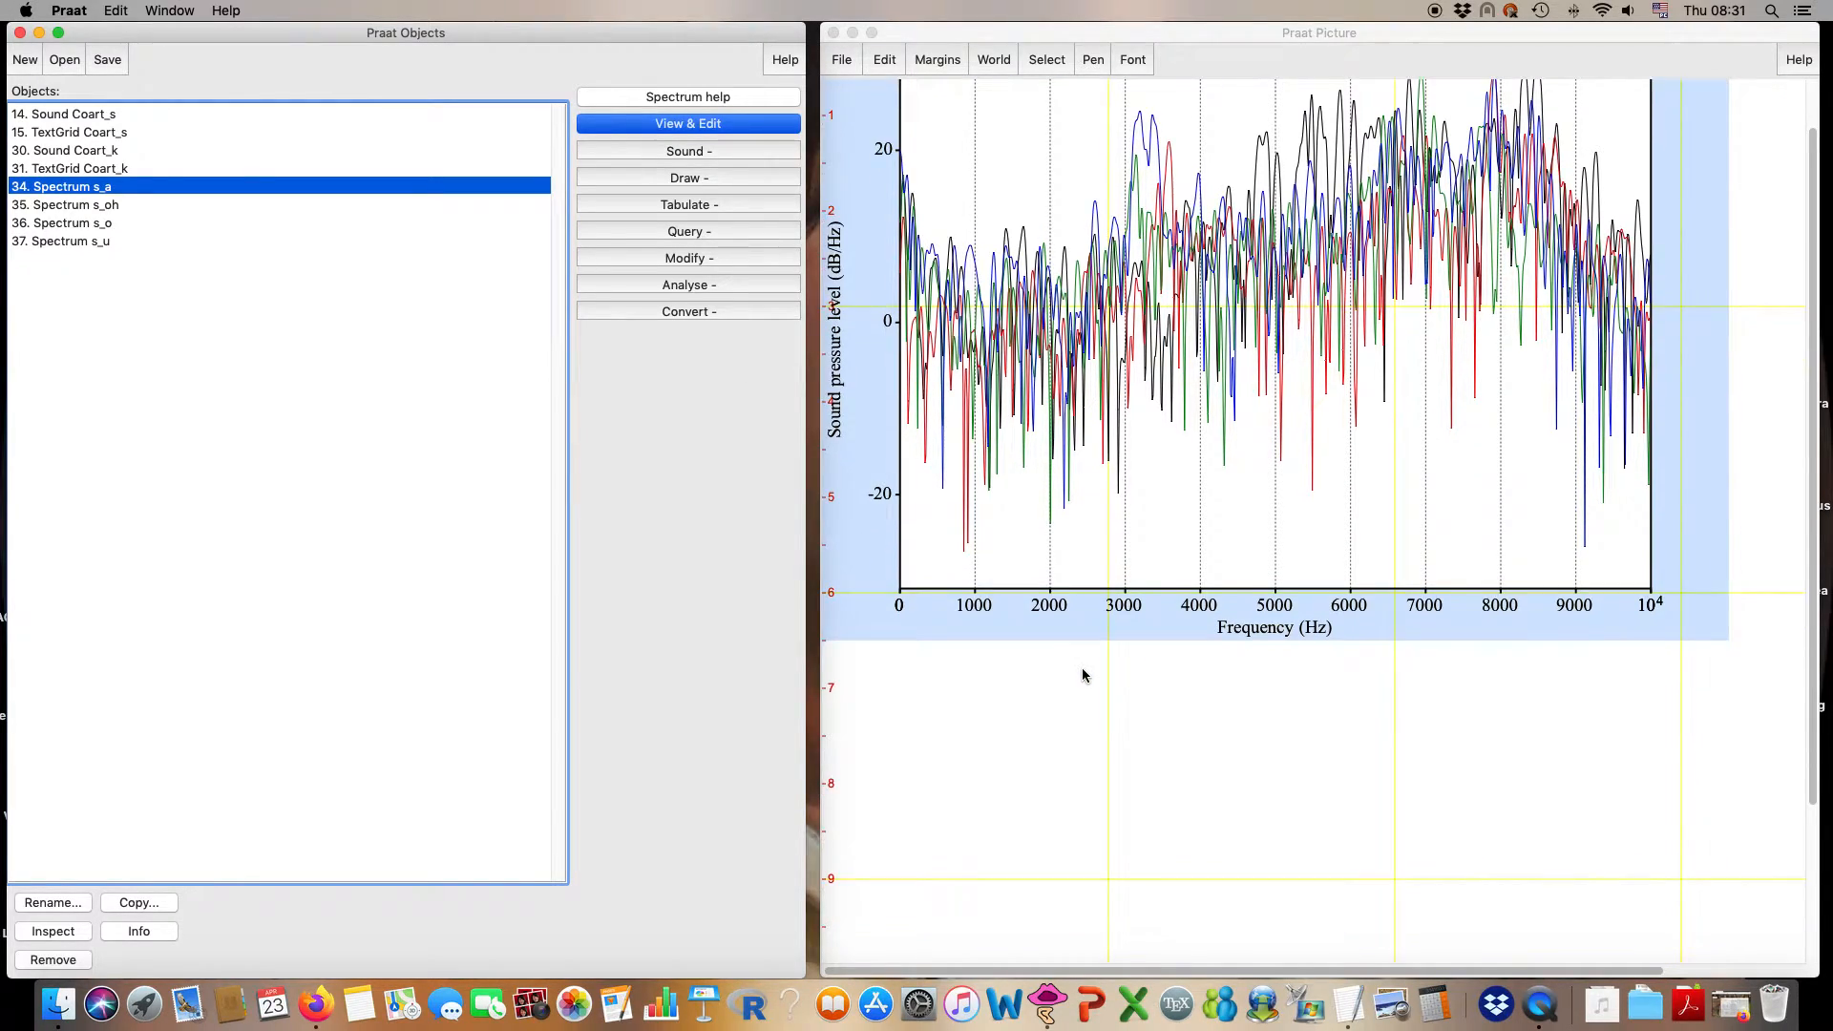
scroll(1084, 675, up, 1)
scroll(1084, 675, down, 5)
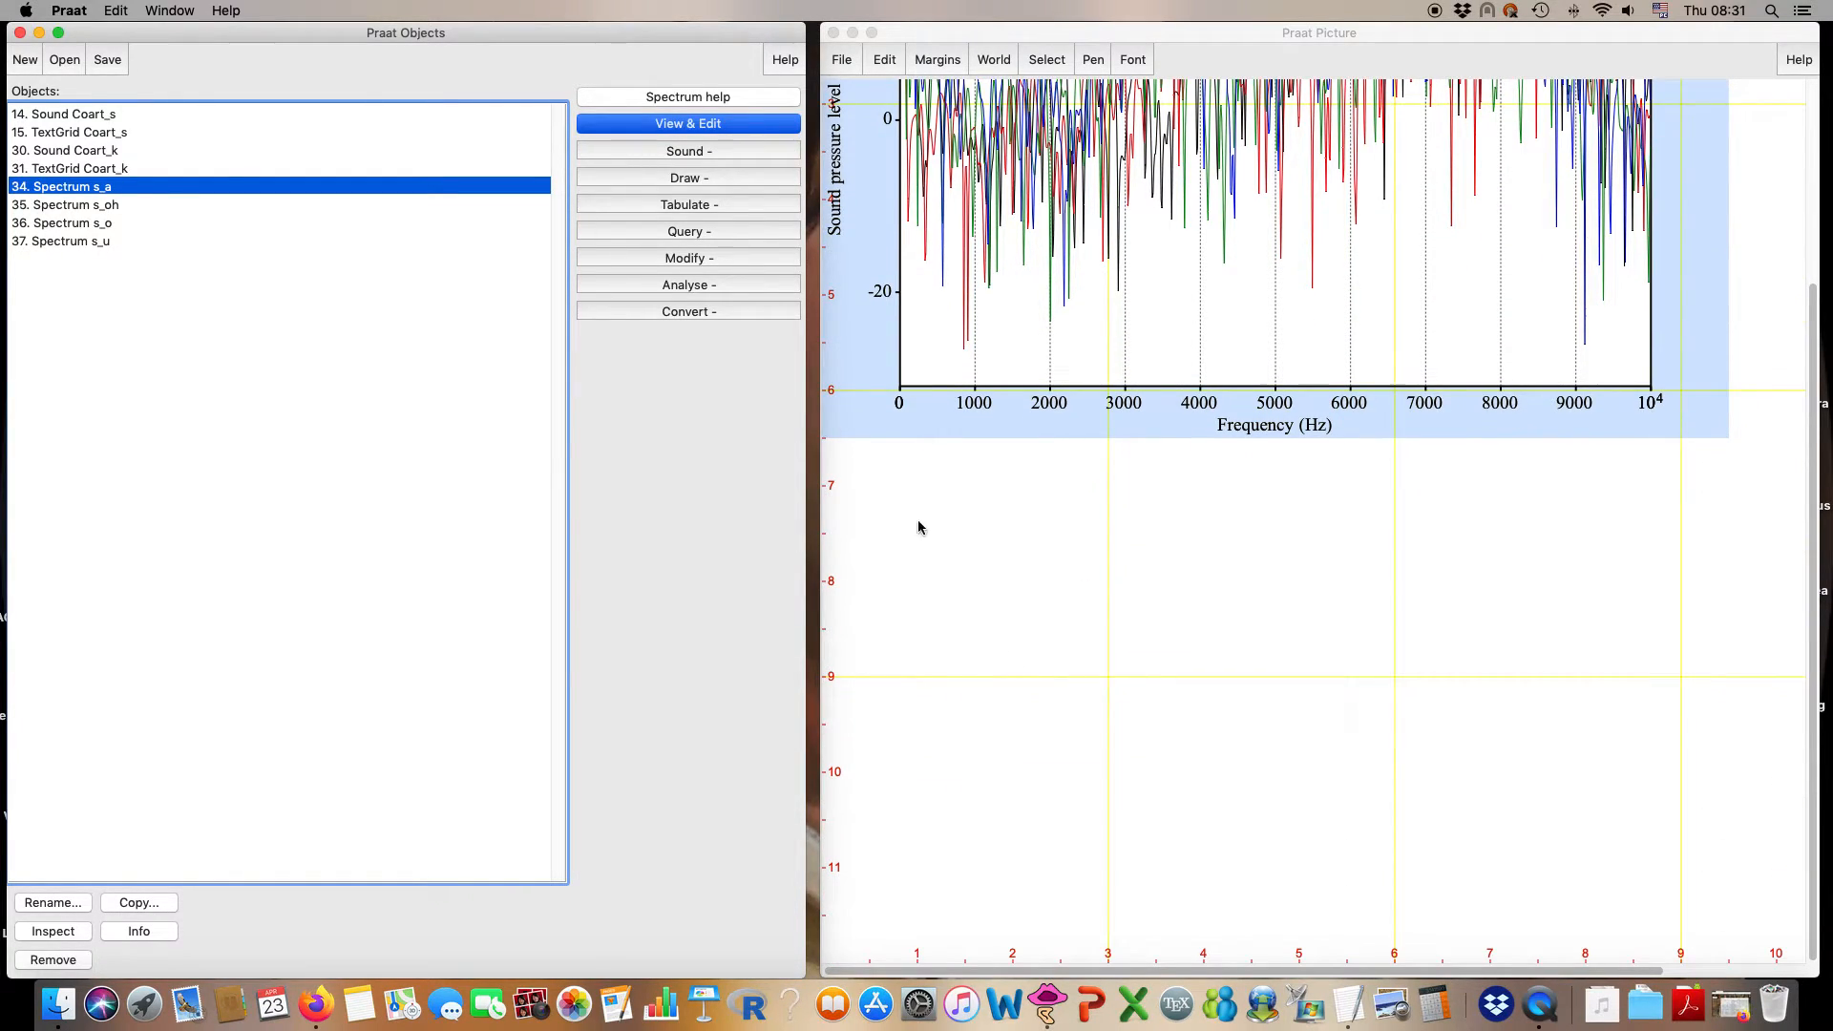
click(837, 459)
drag(843, 463, 1669, 923)
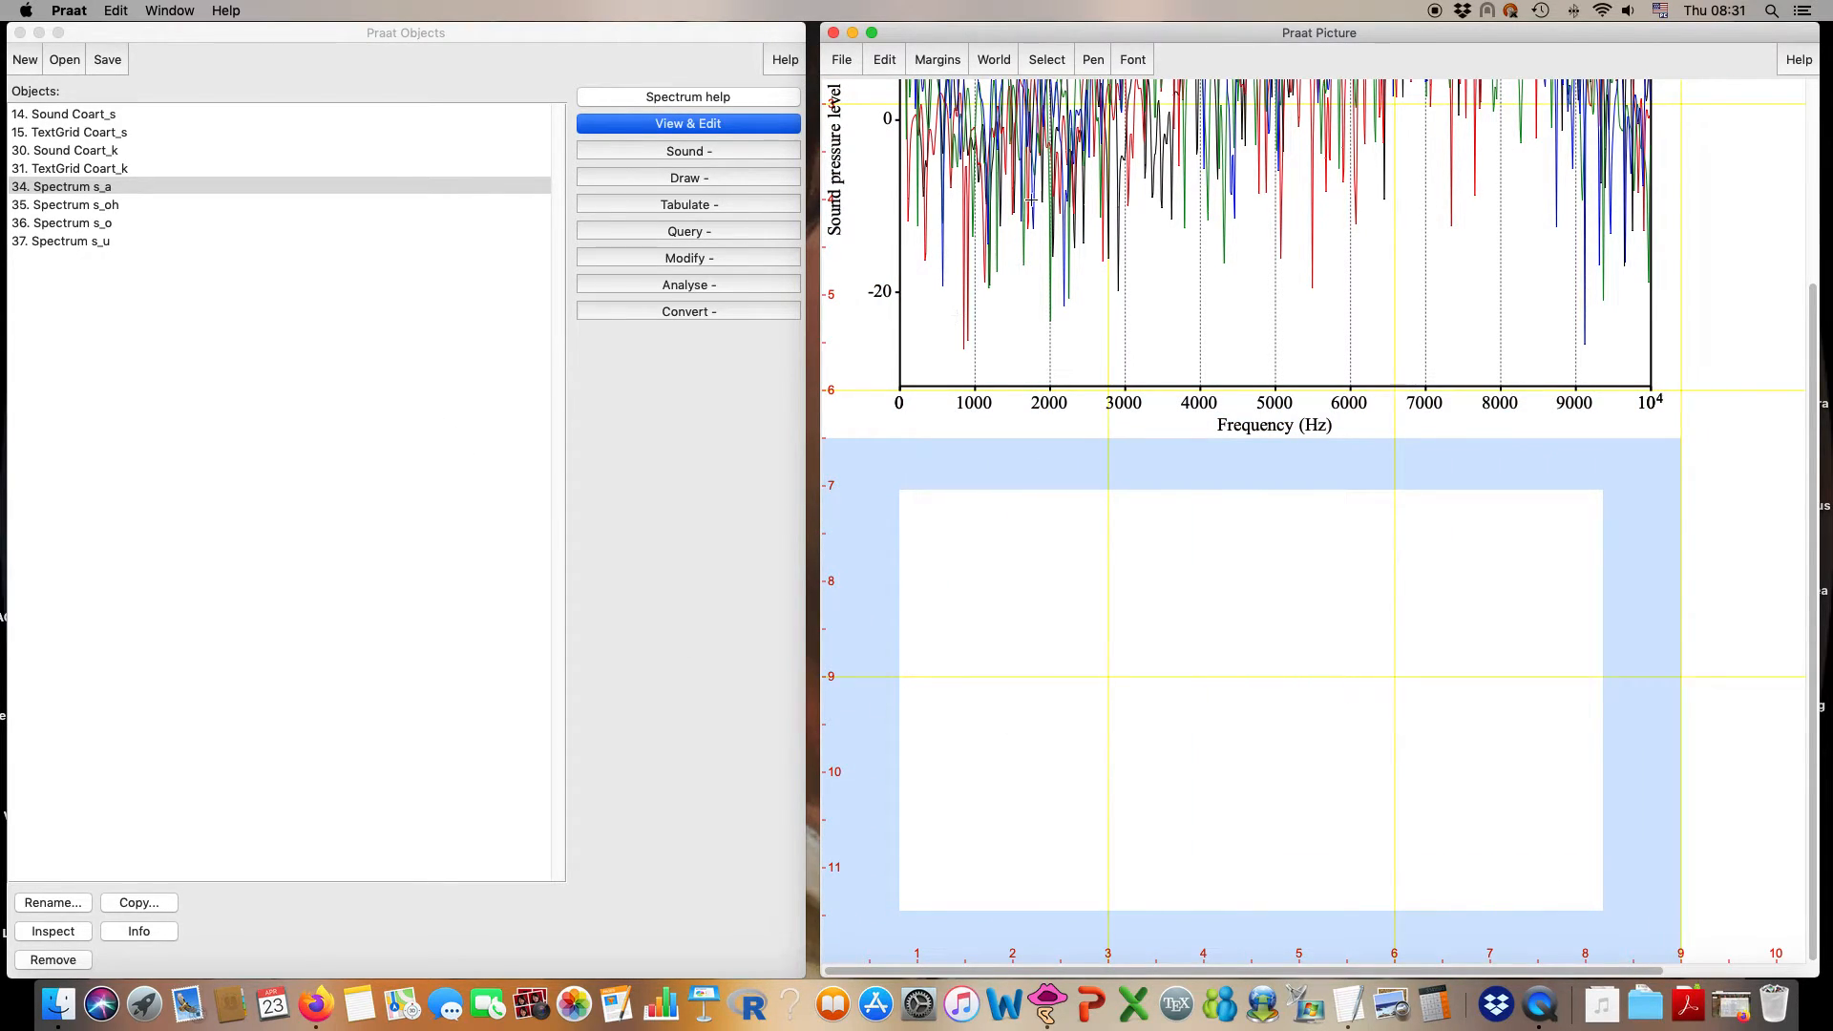
click(1108, 59)
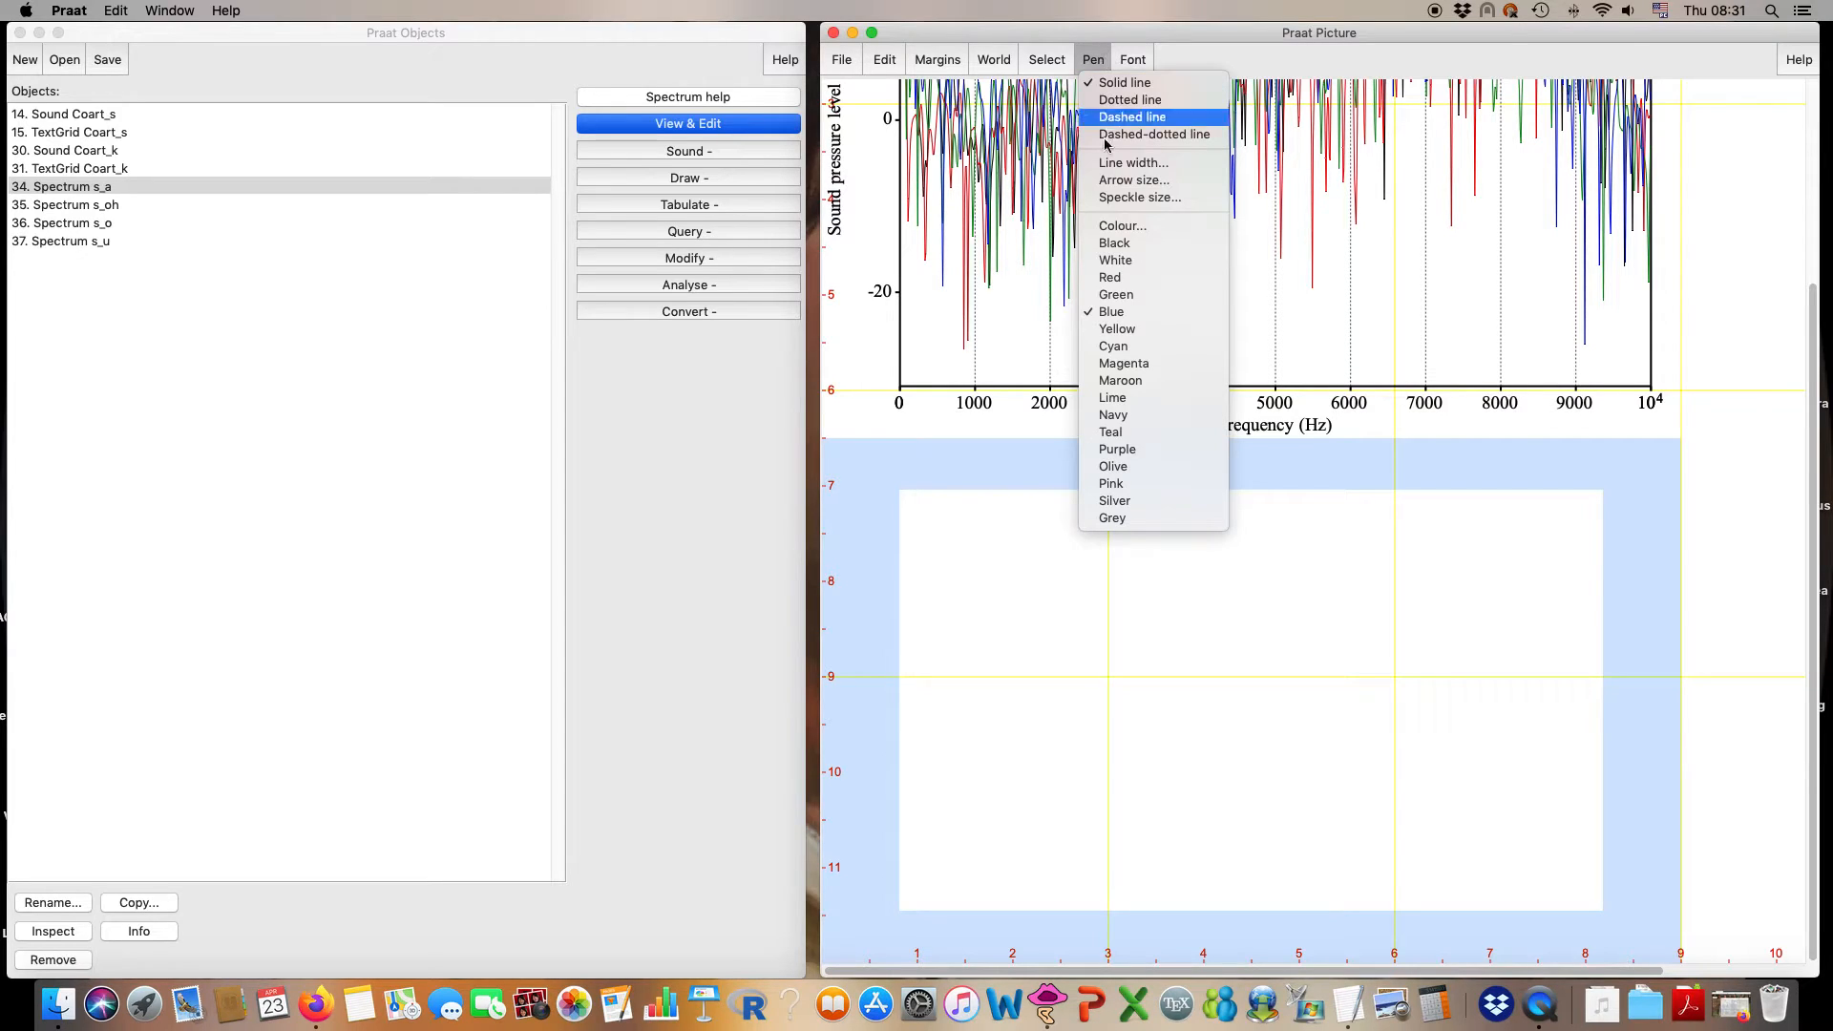
click(1114, 243)
- Apply cepstral smoothing with a 2000 Hz bandwidth to the four spectra s_a, s_oh, s_o and s_u together
click(95, 188)
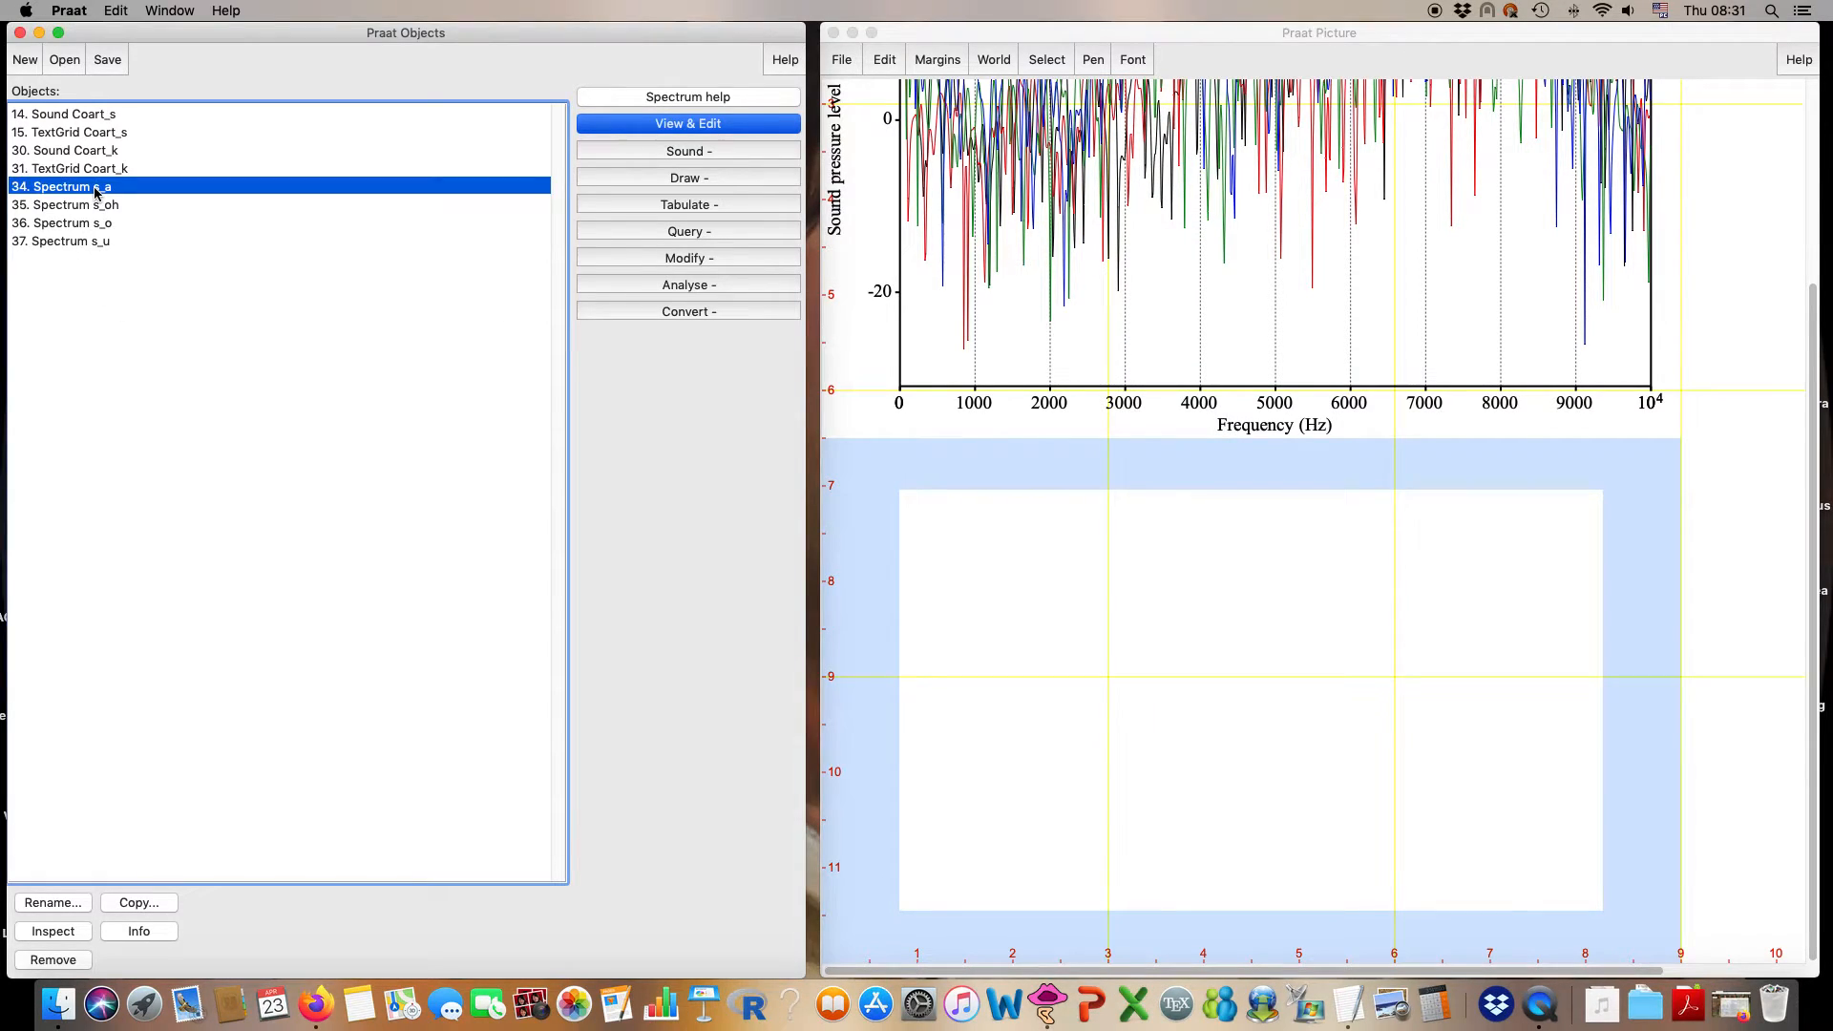
click(615, 312)
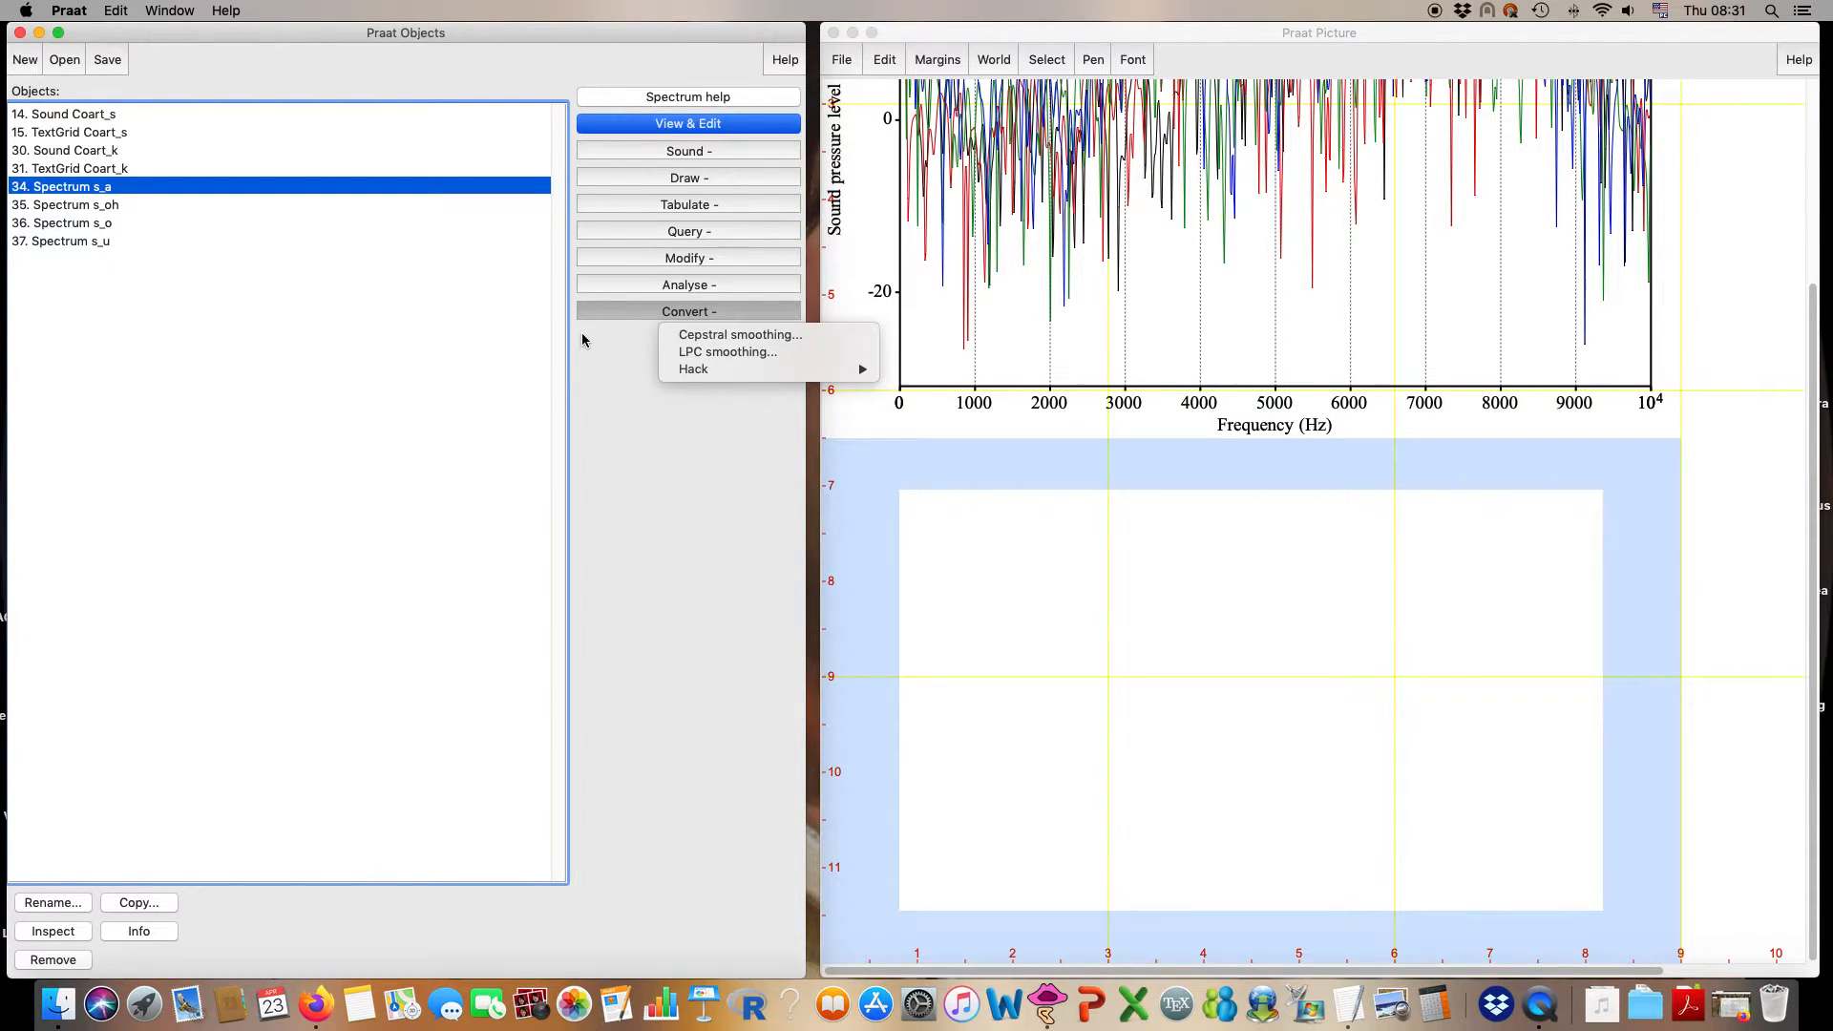
click(131, 193)
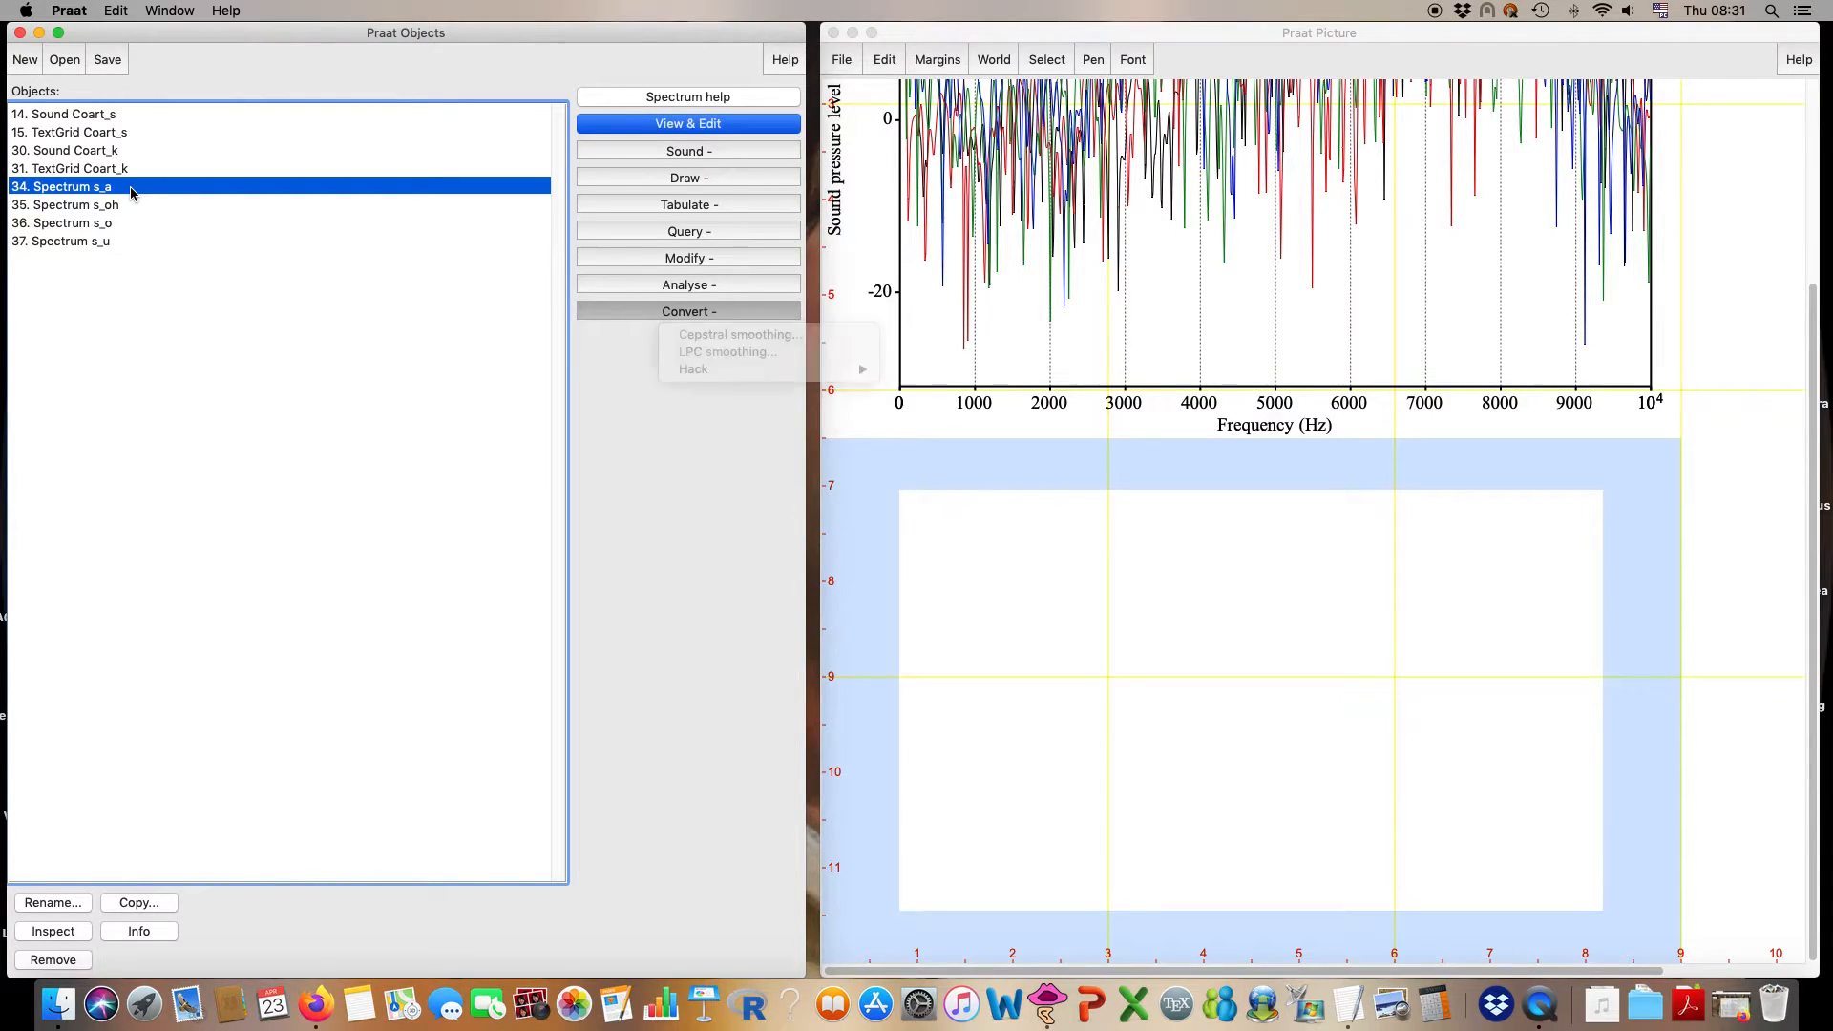
drag(131, 193, 139, 249)
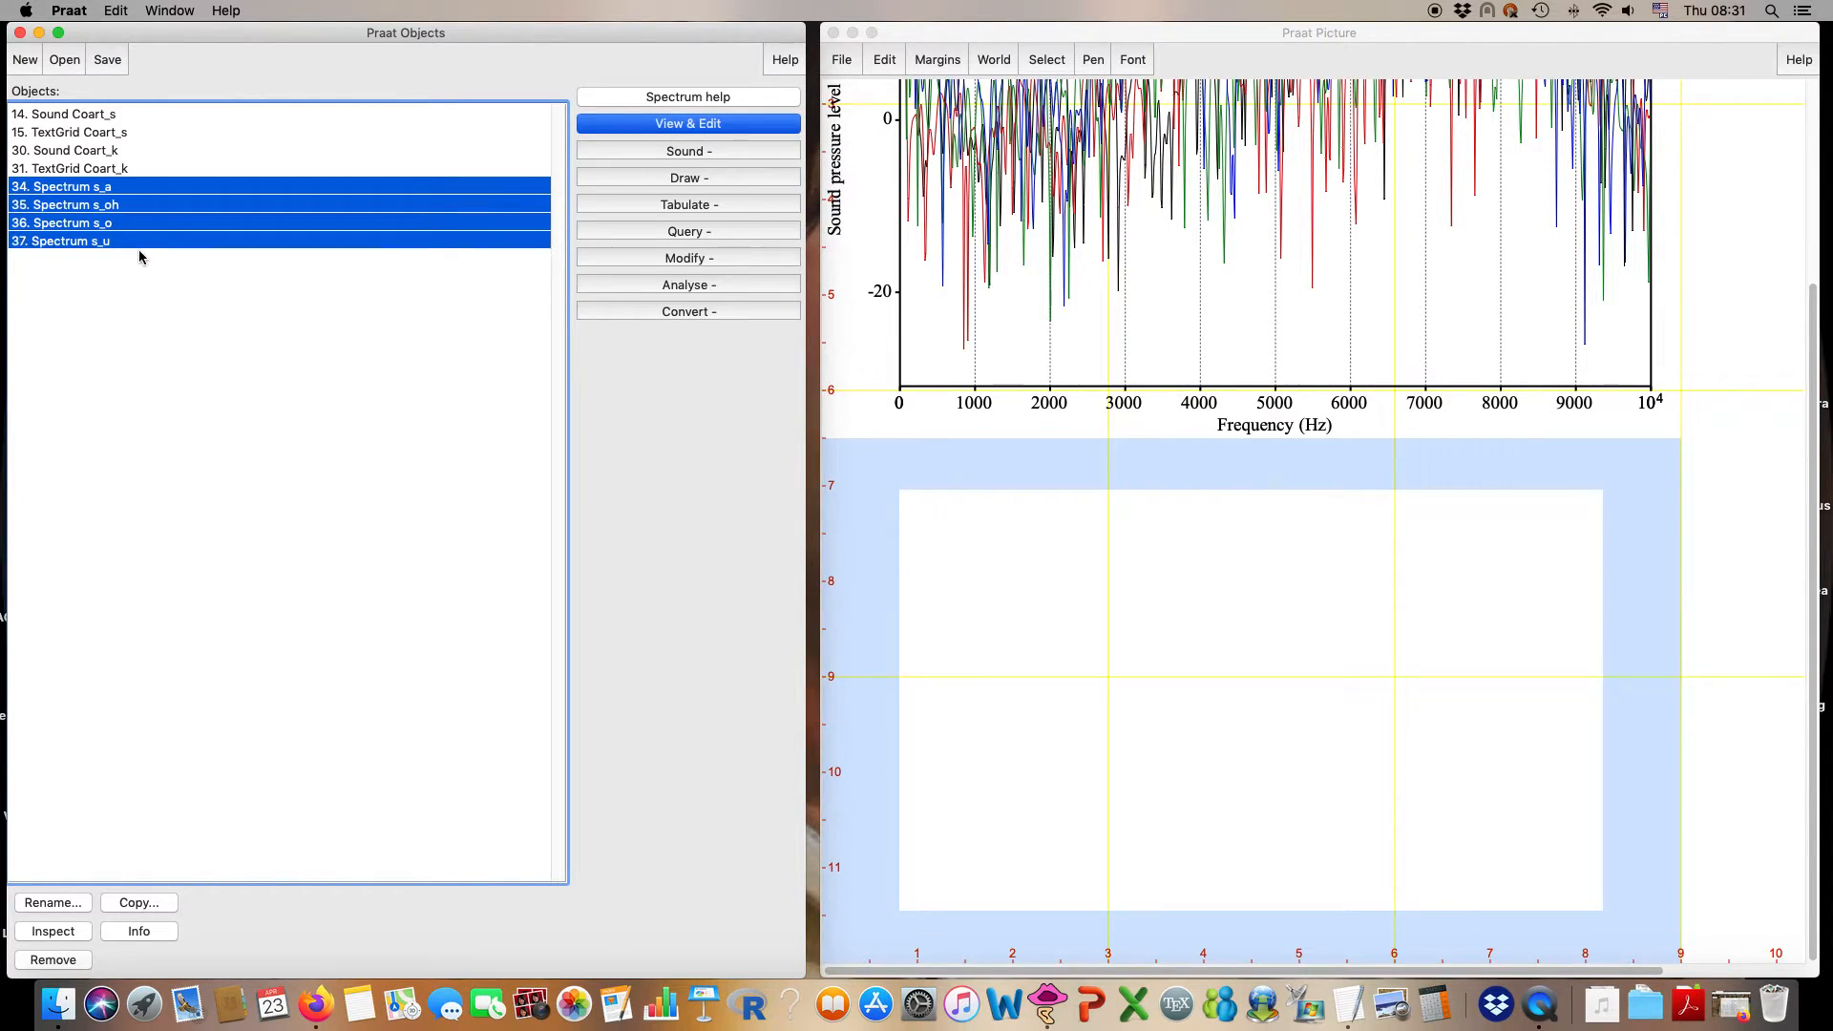
click(618, 315)
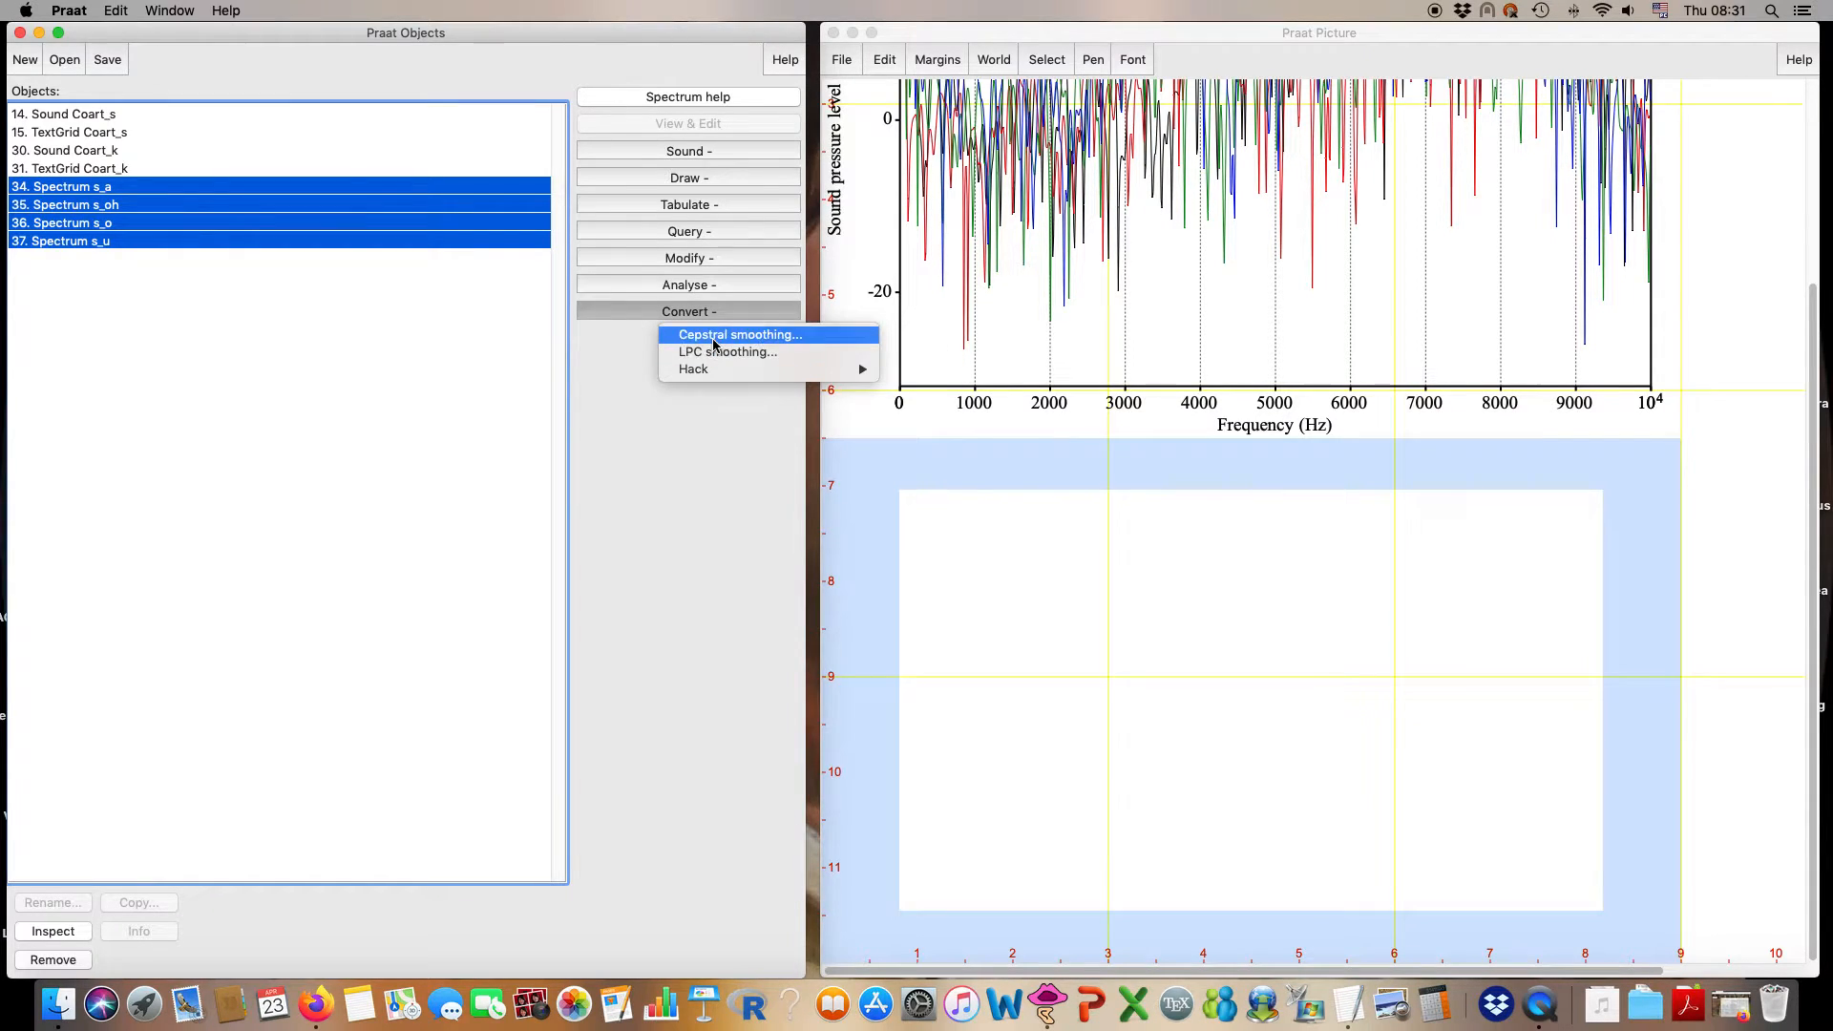
click(718, 337)
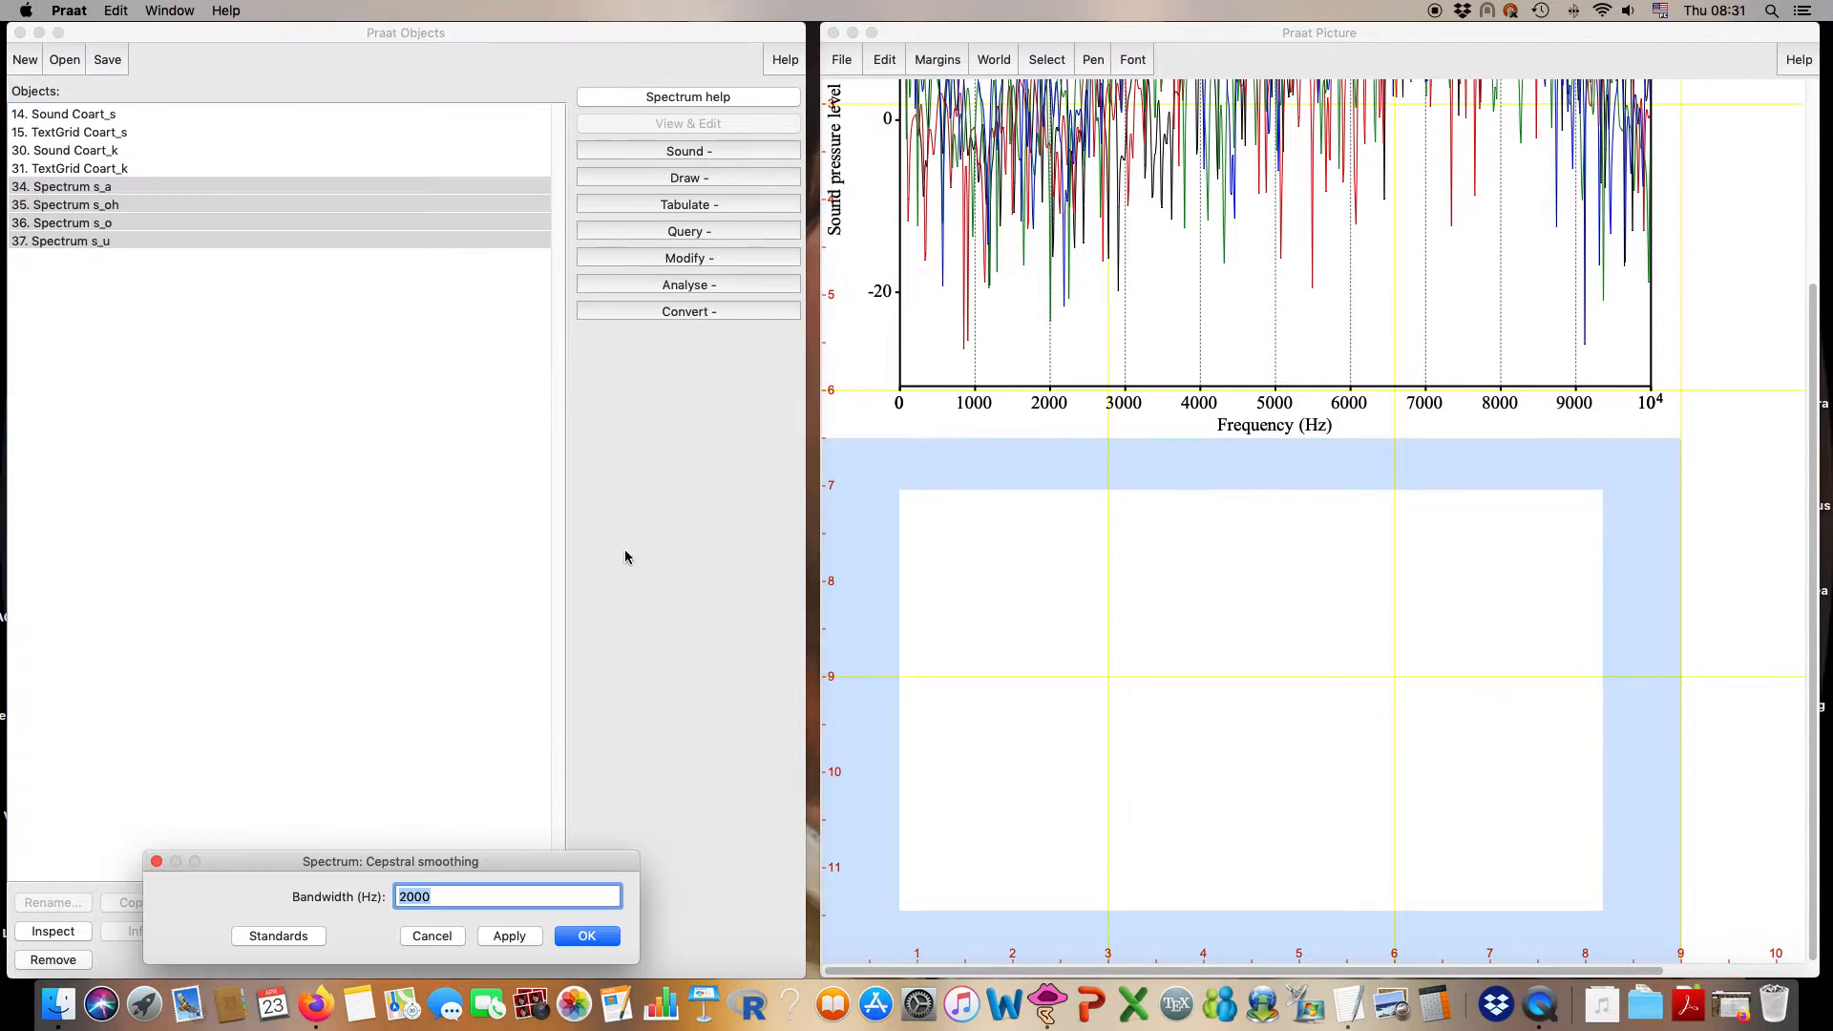
click(580, 939)
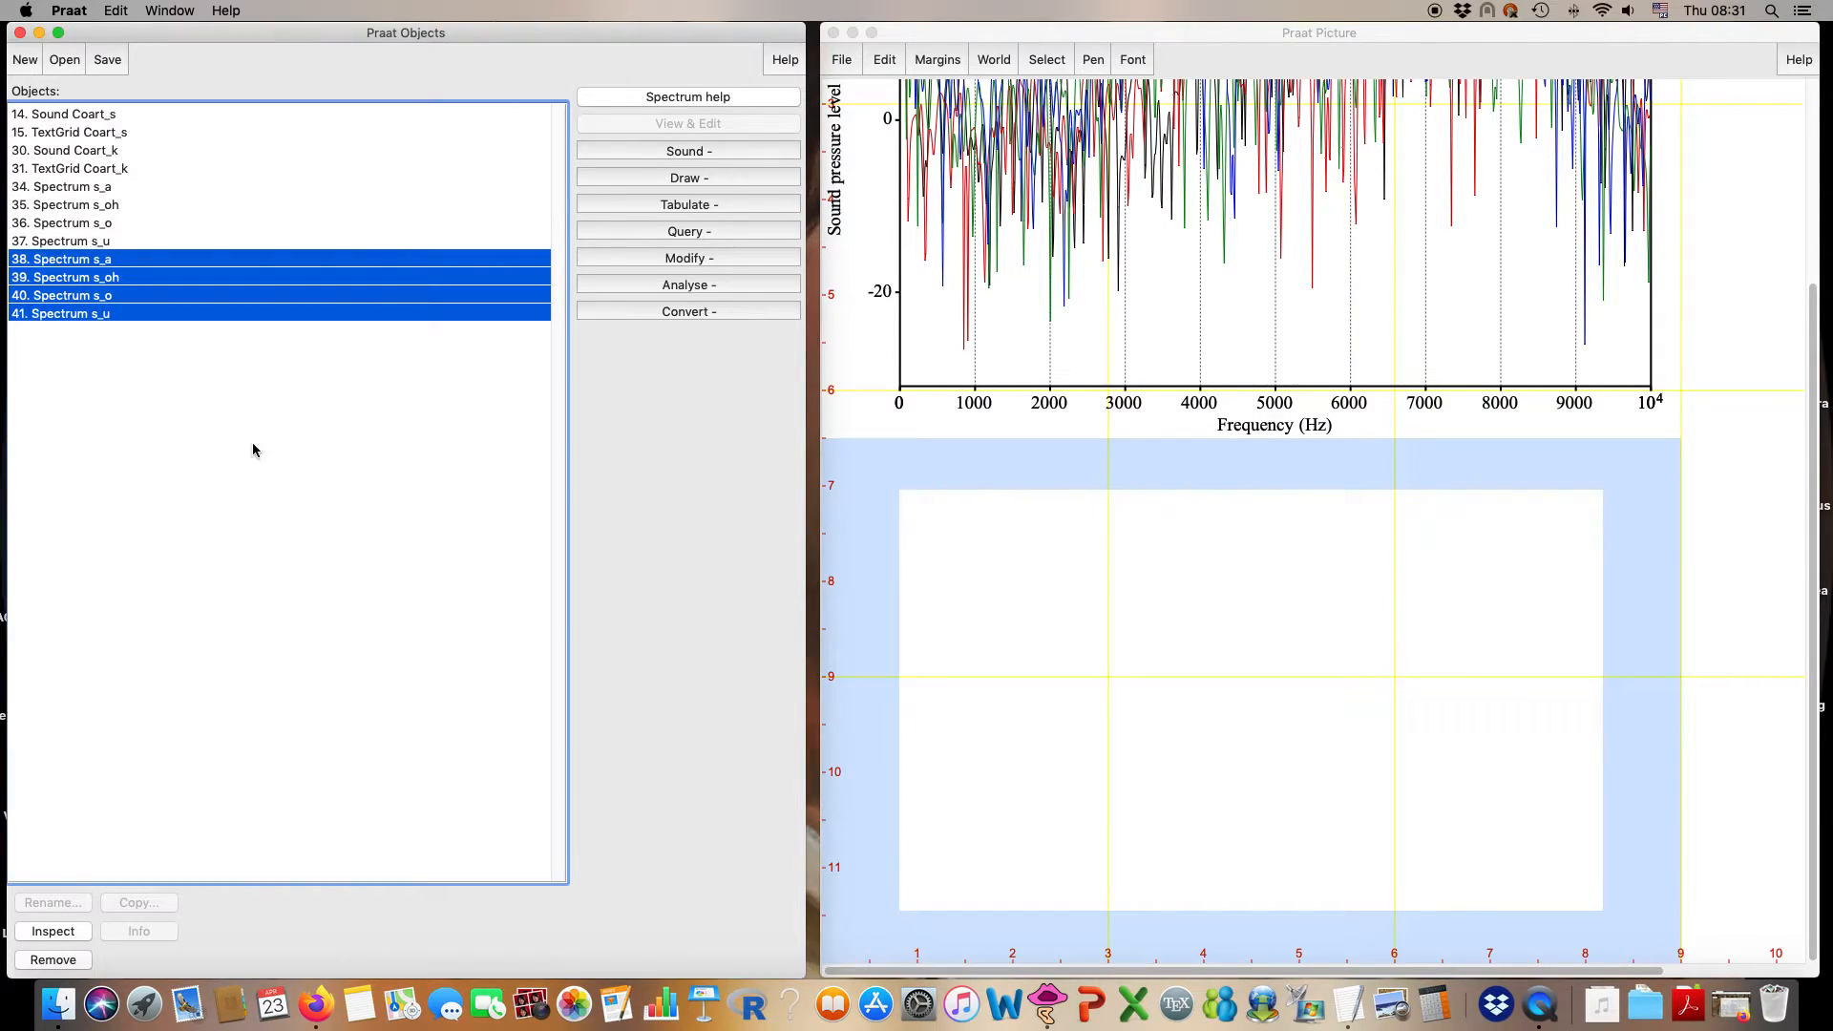
- Draw the smoothed Spectrum s_a in the empty drawing area from 0 to 10000 Hz, with Garnish enabled
click(137, 263)
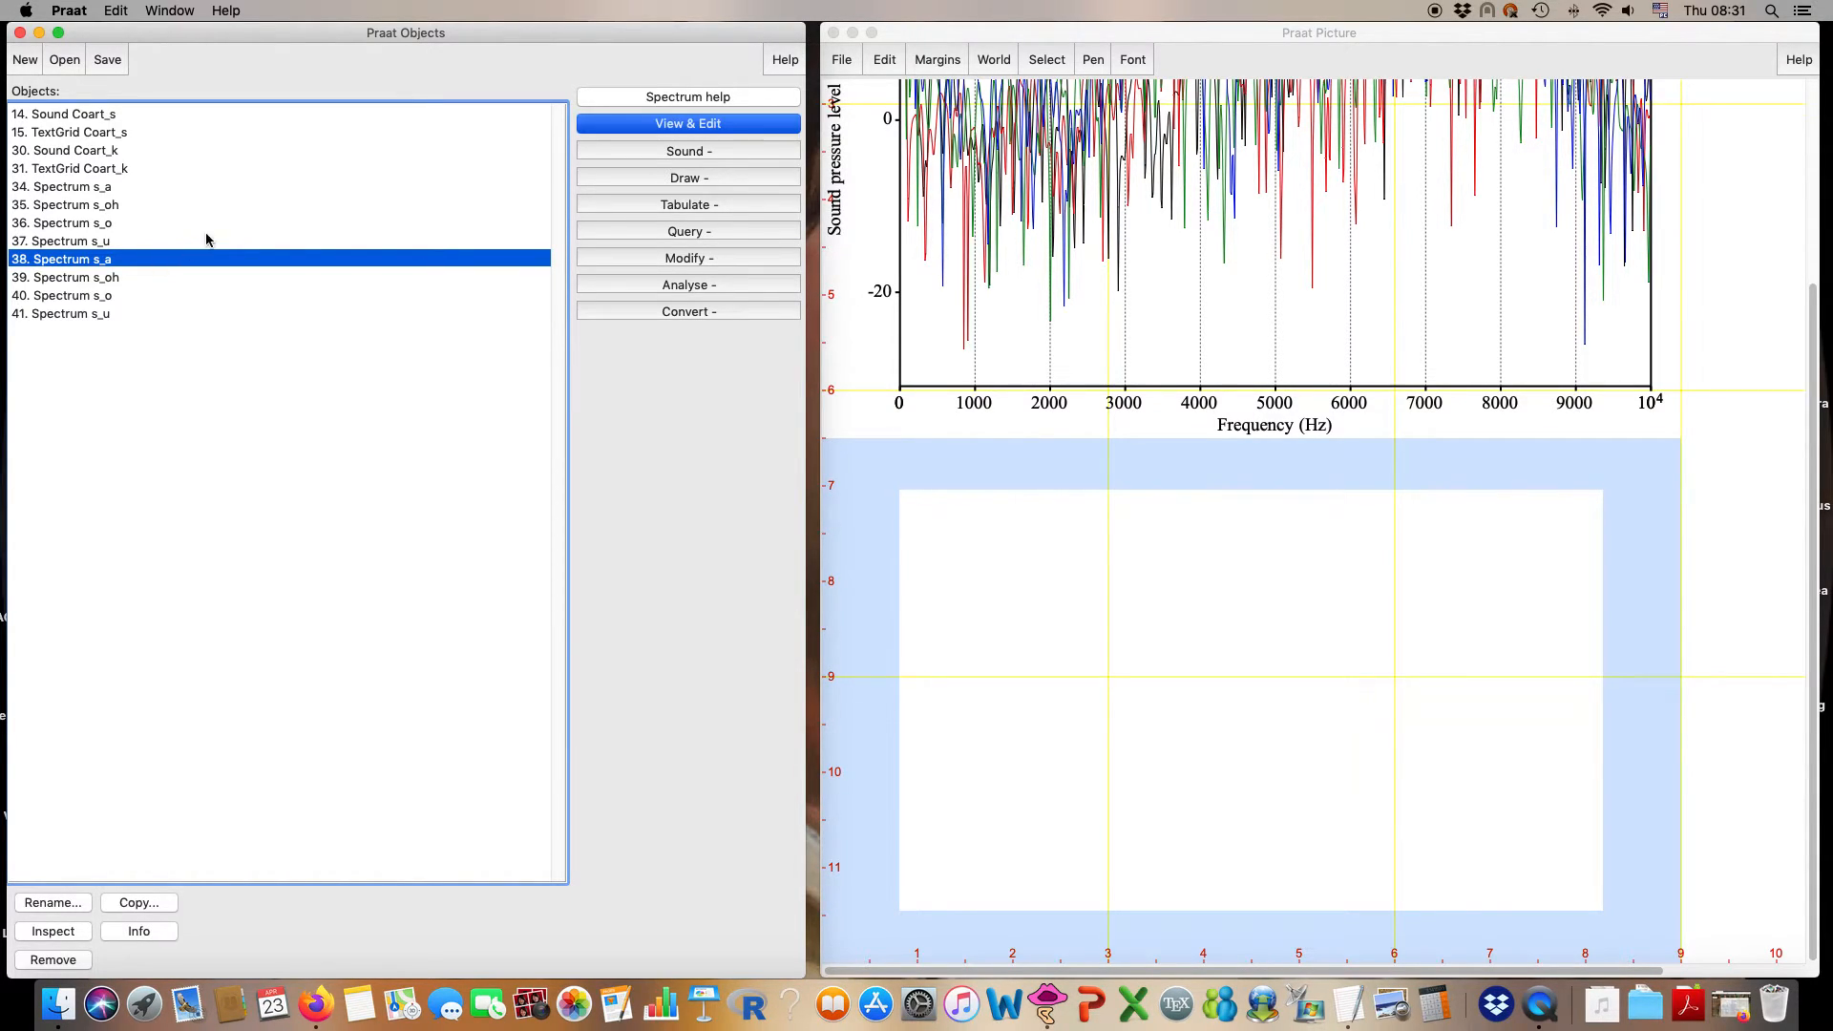
click(612, 177)
click(669, 194)
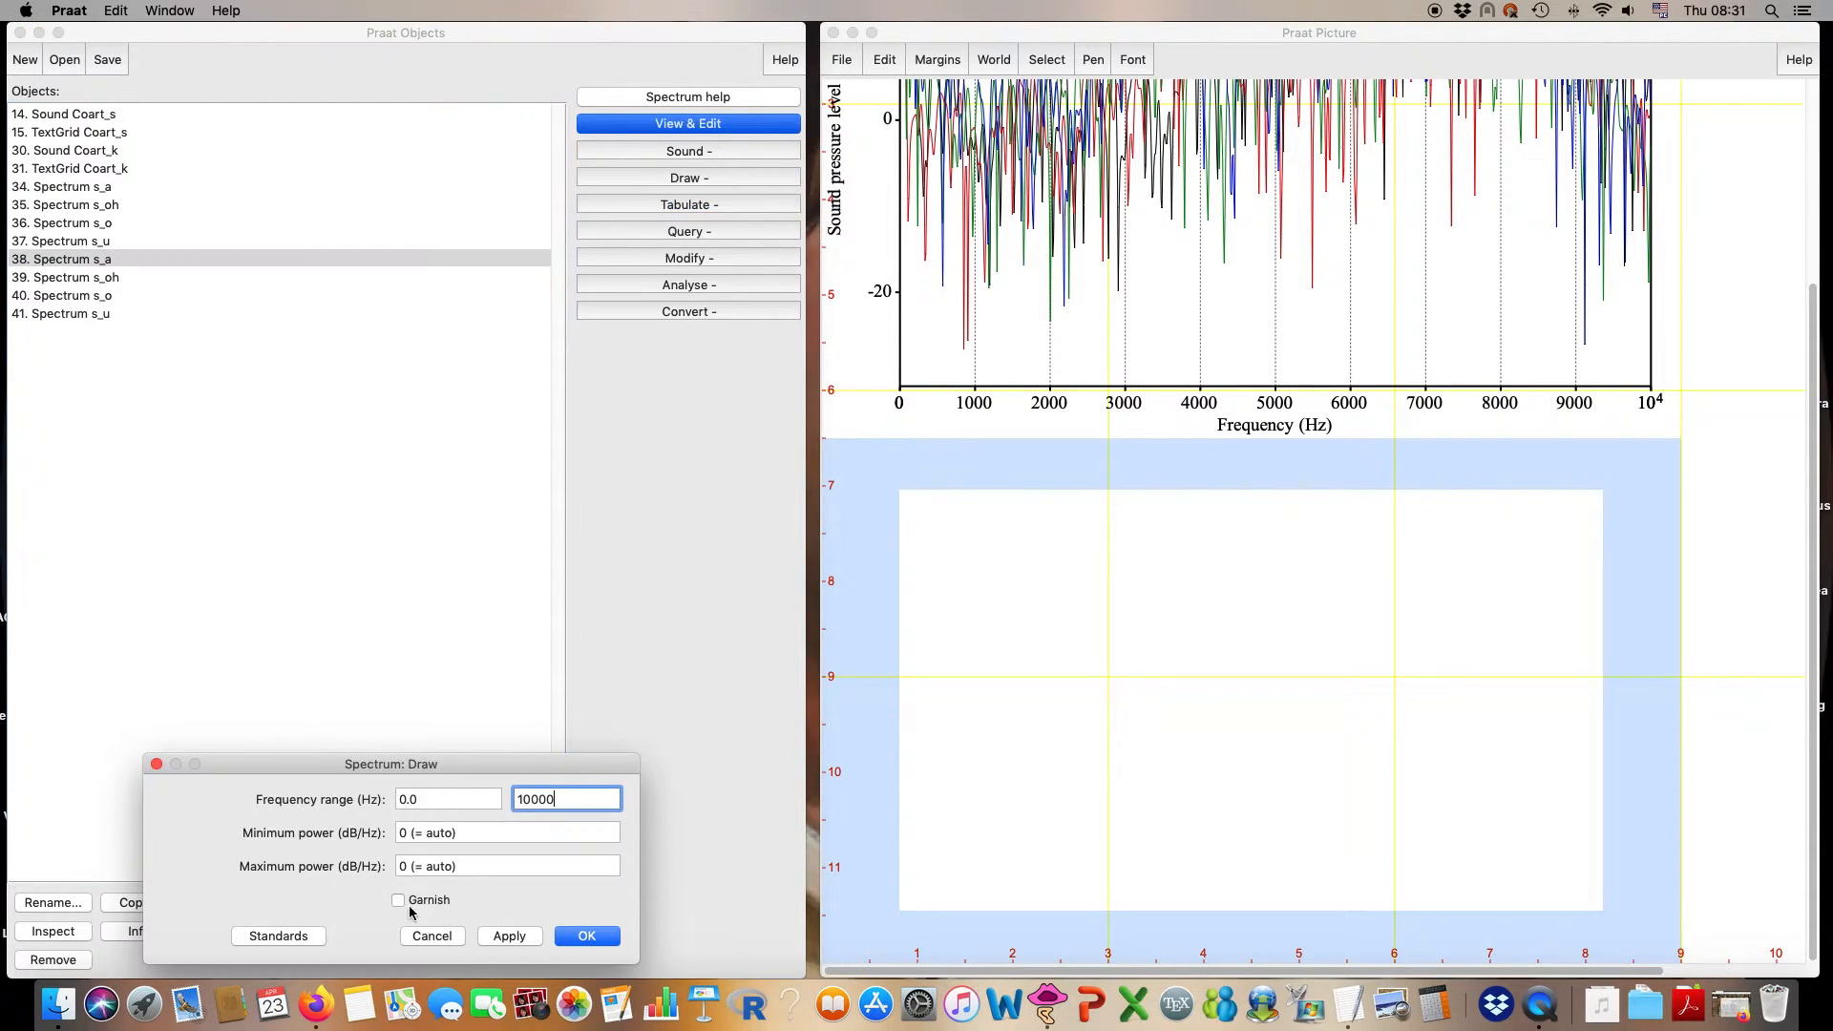
click(398, 901)
click(580, 937)
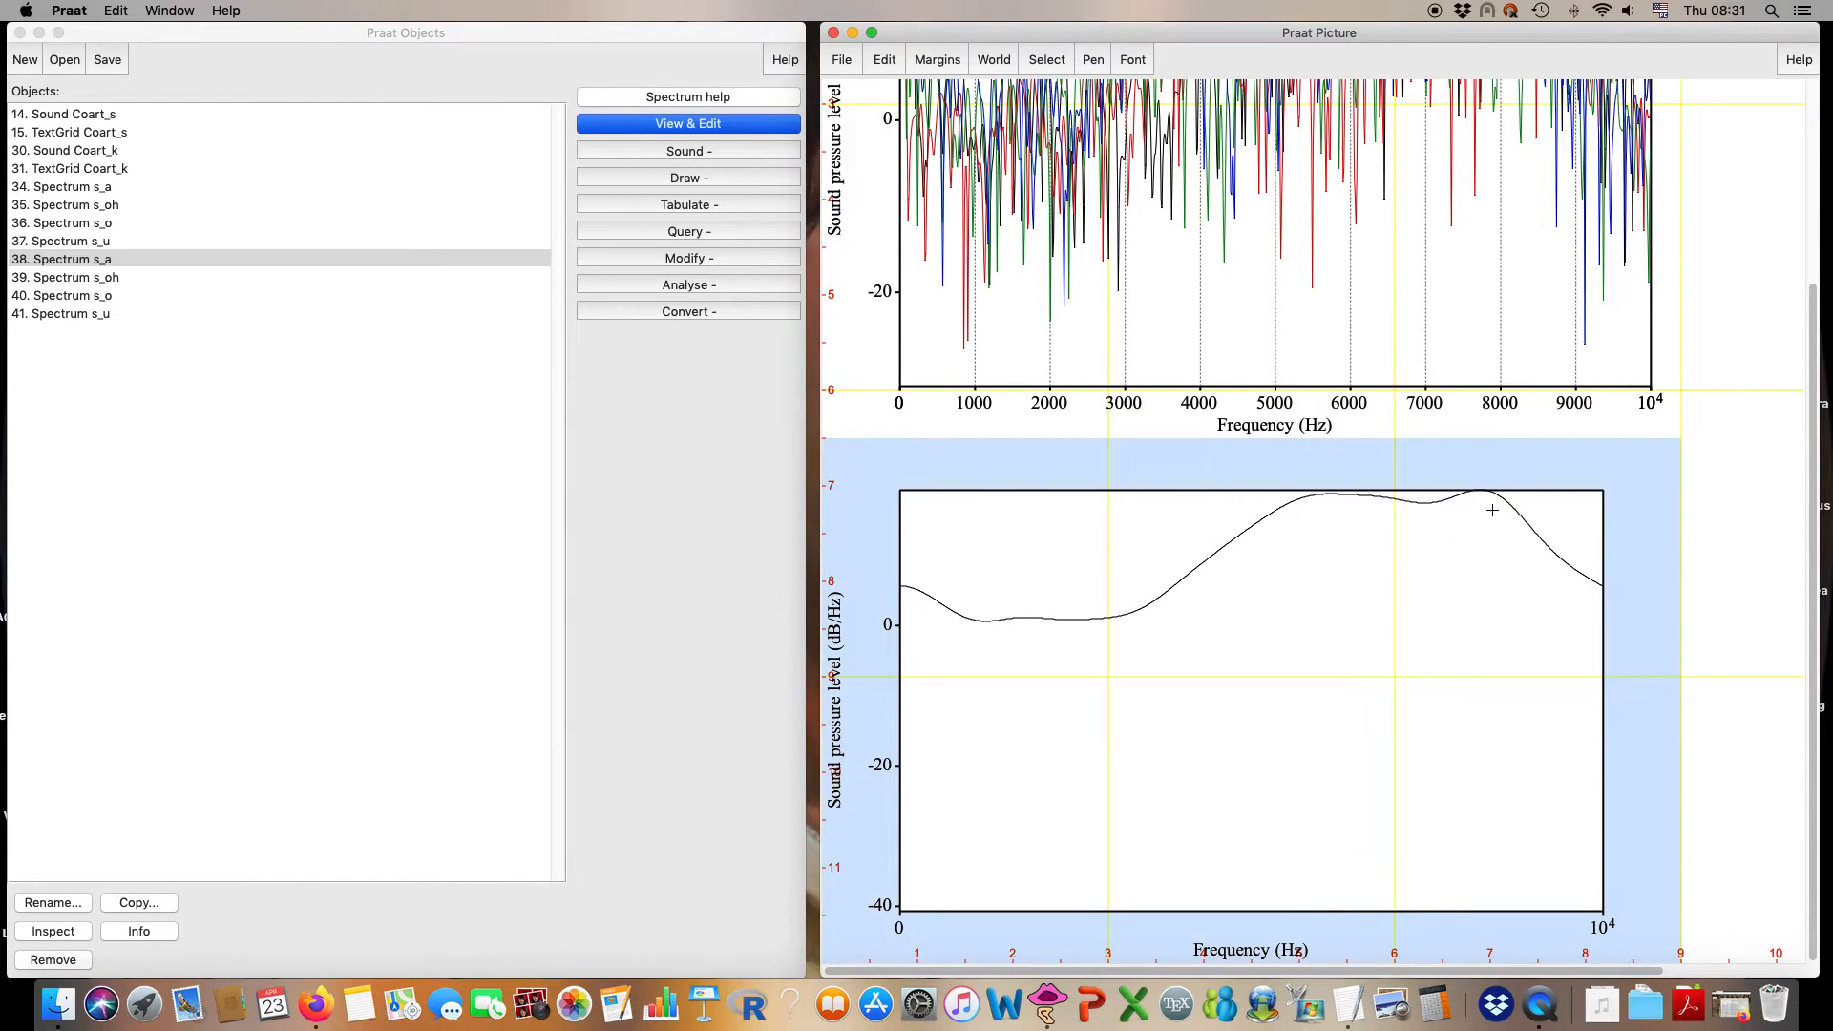
- Add bottom marks every 1000 Hz to the smoothed plot, with numbers, ticks and dotted lines
click(959, 63)
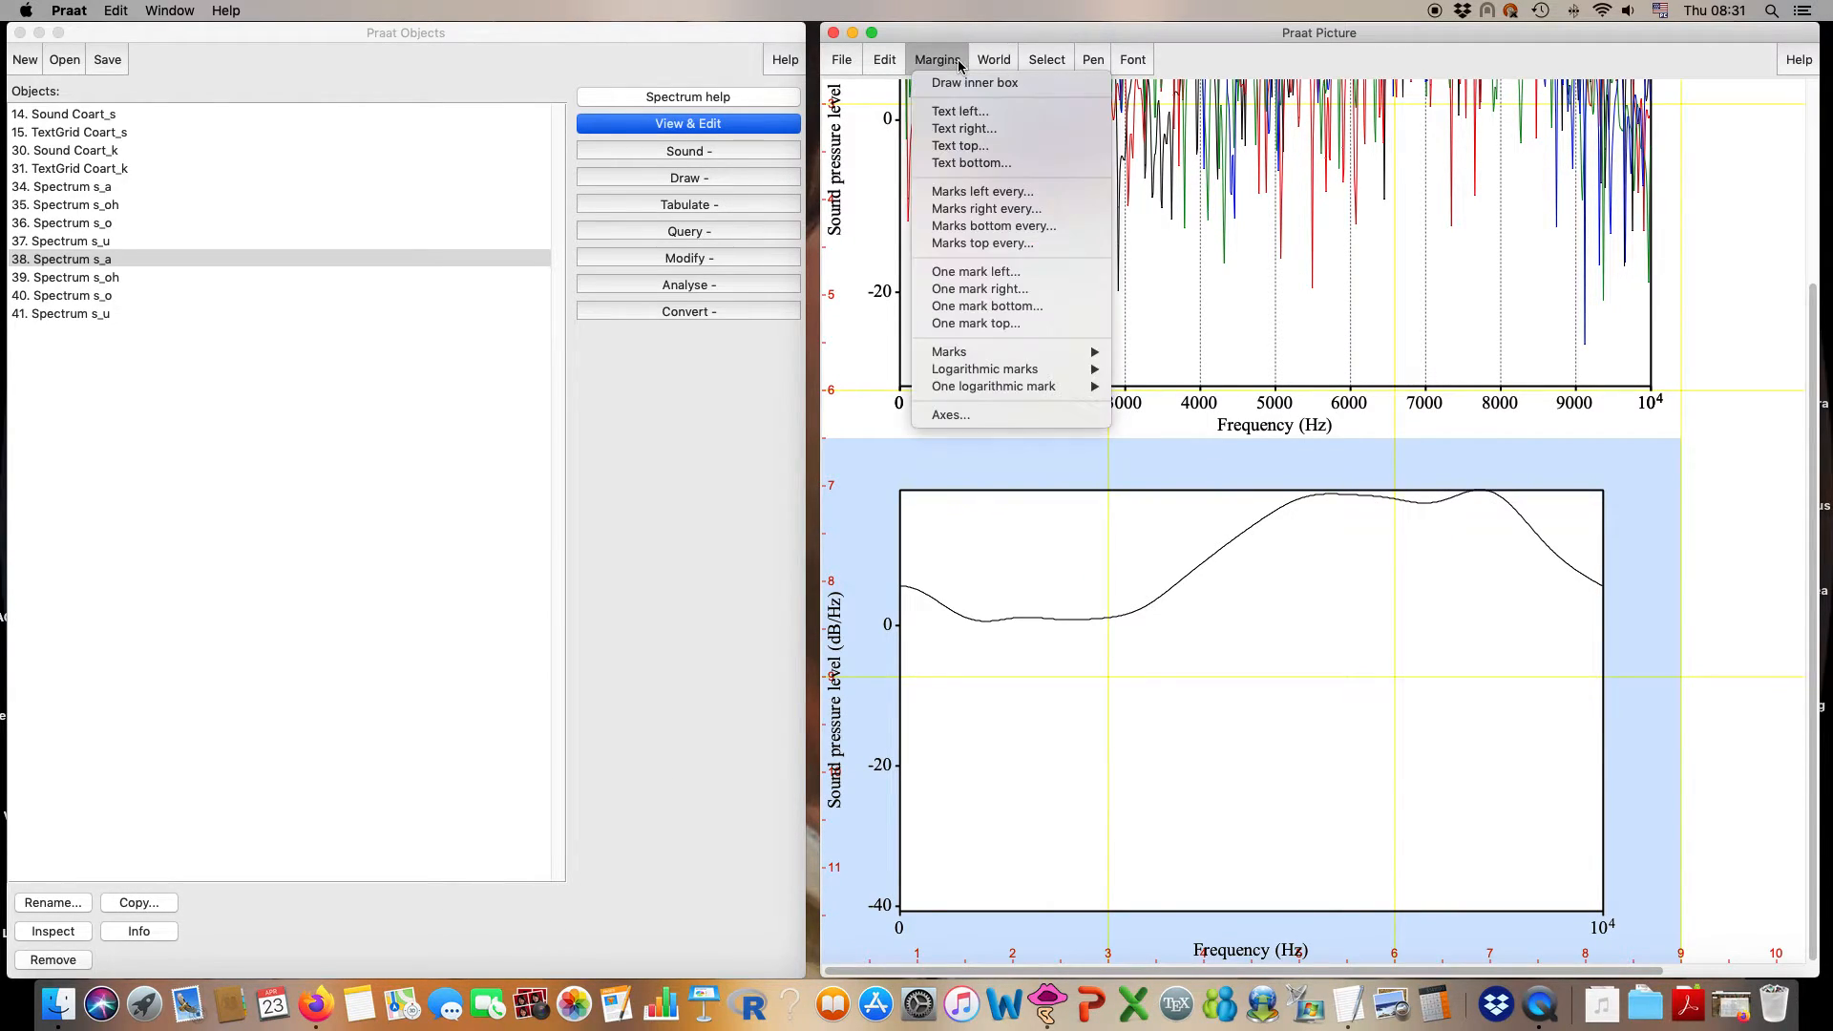
click(993, 227)
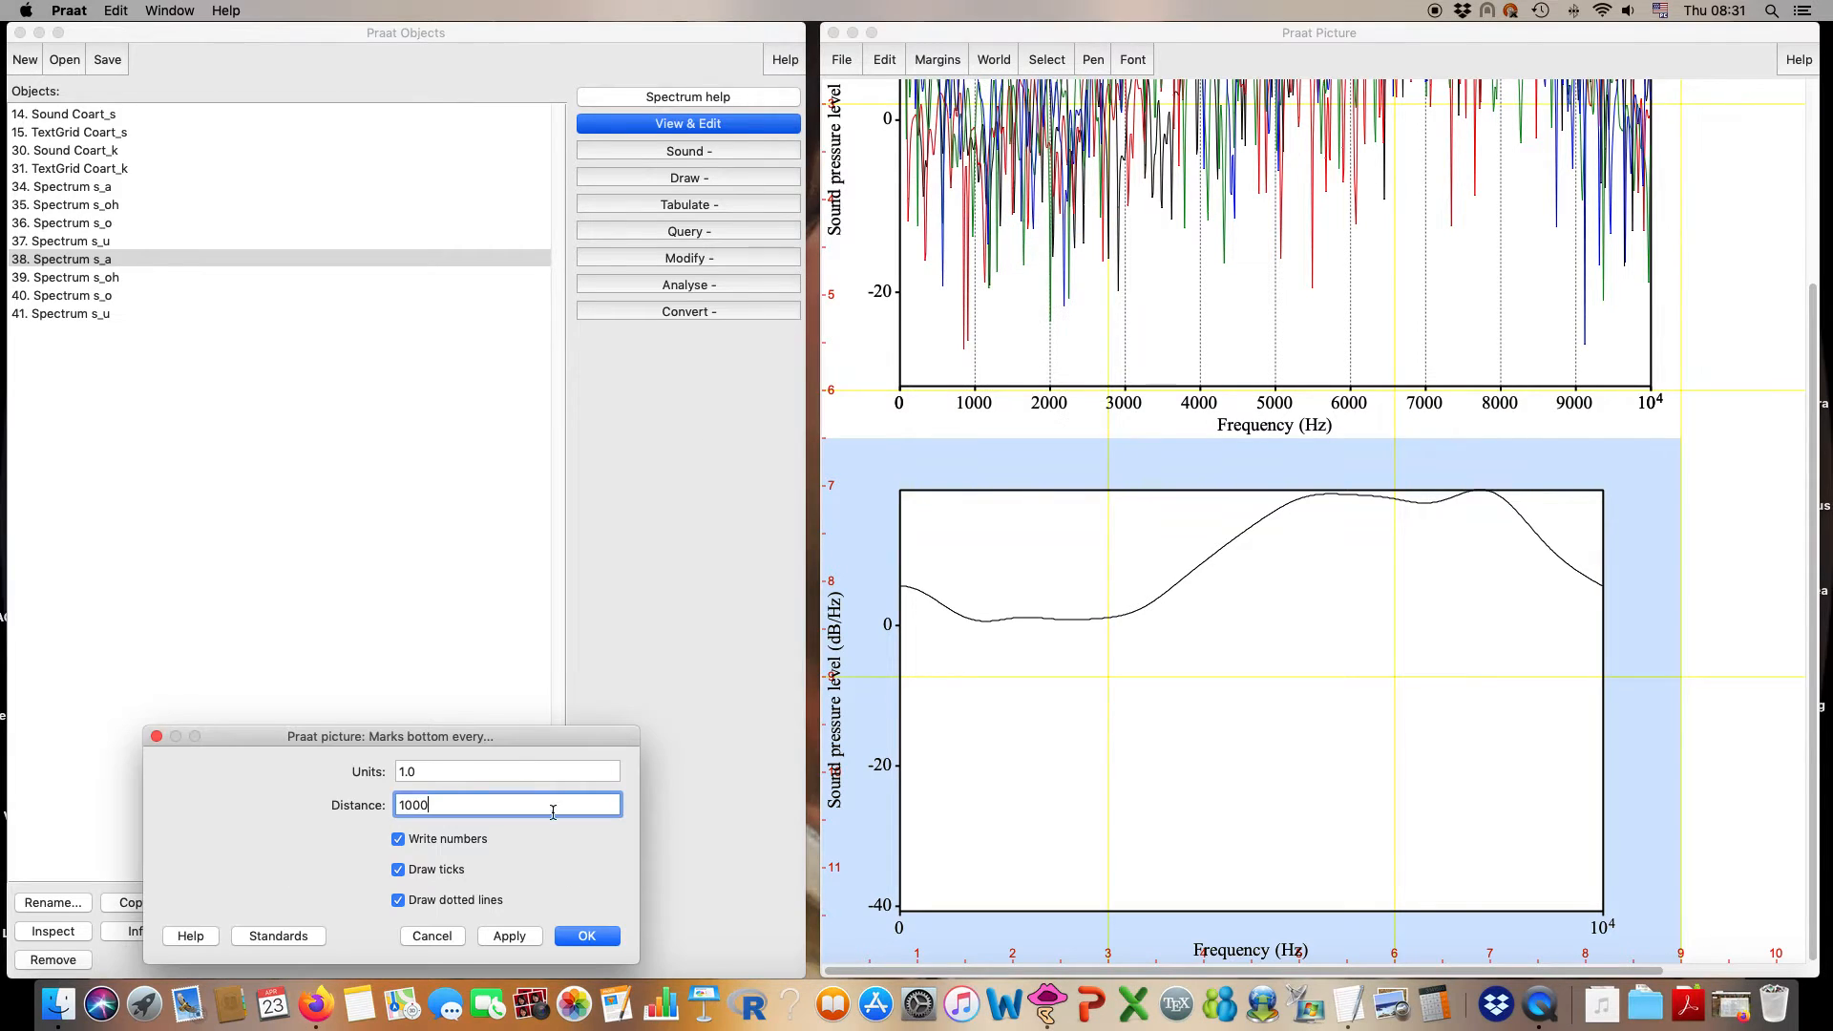
click(592, 940)
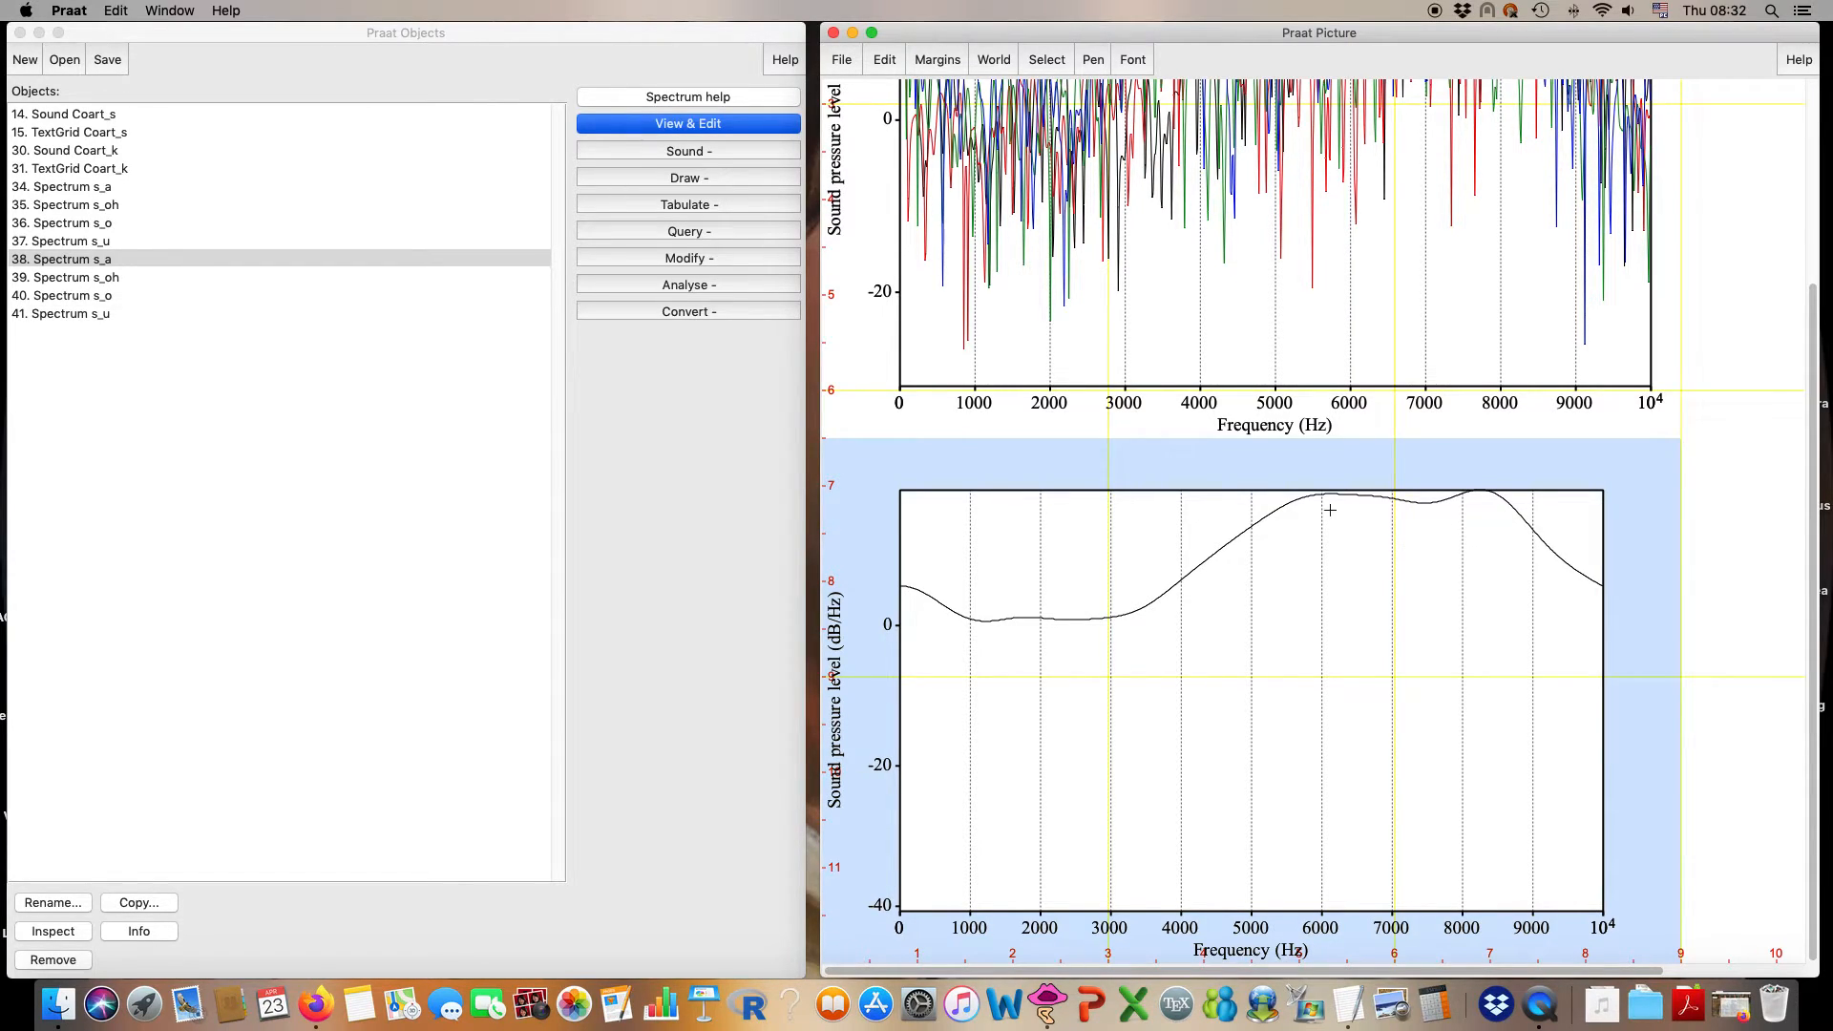
- Overlay the smoothed Spectrum s_oh in red on the lower plot from 0 to 10000 Hz, without garnish
click(1093, 59)
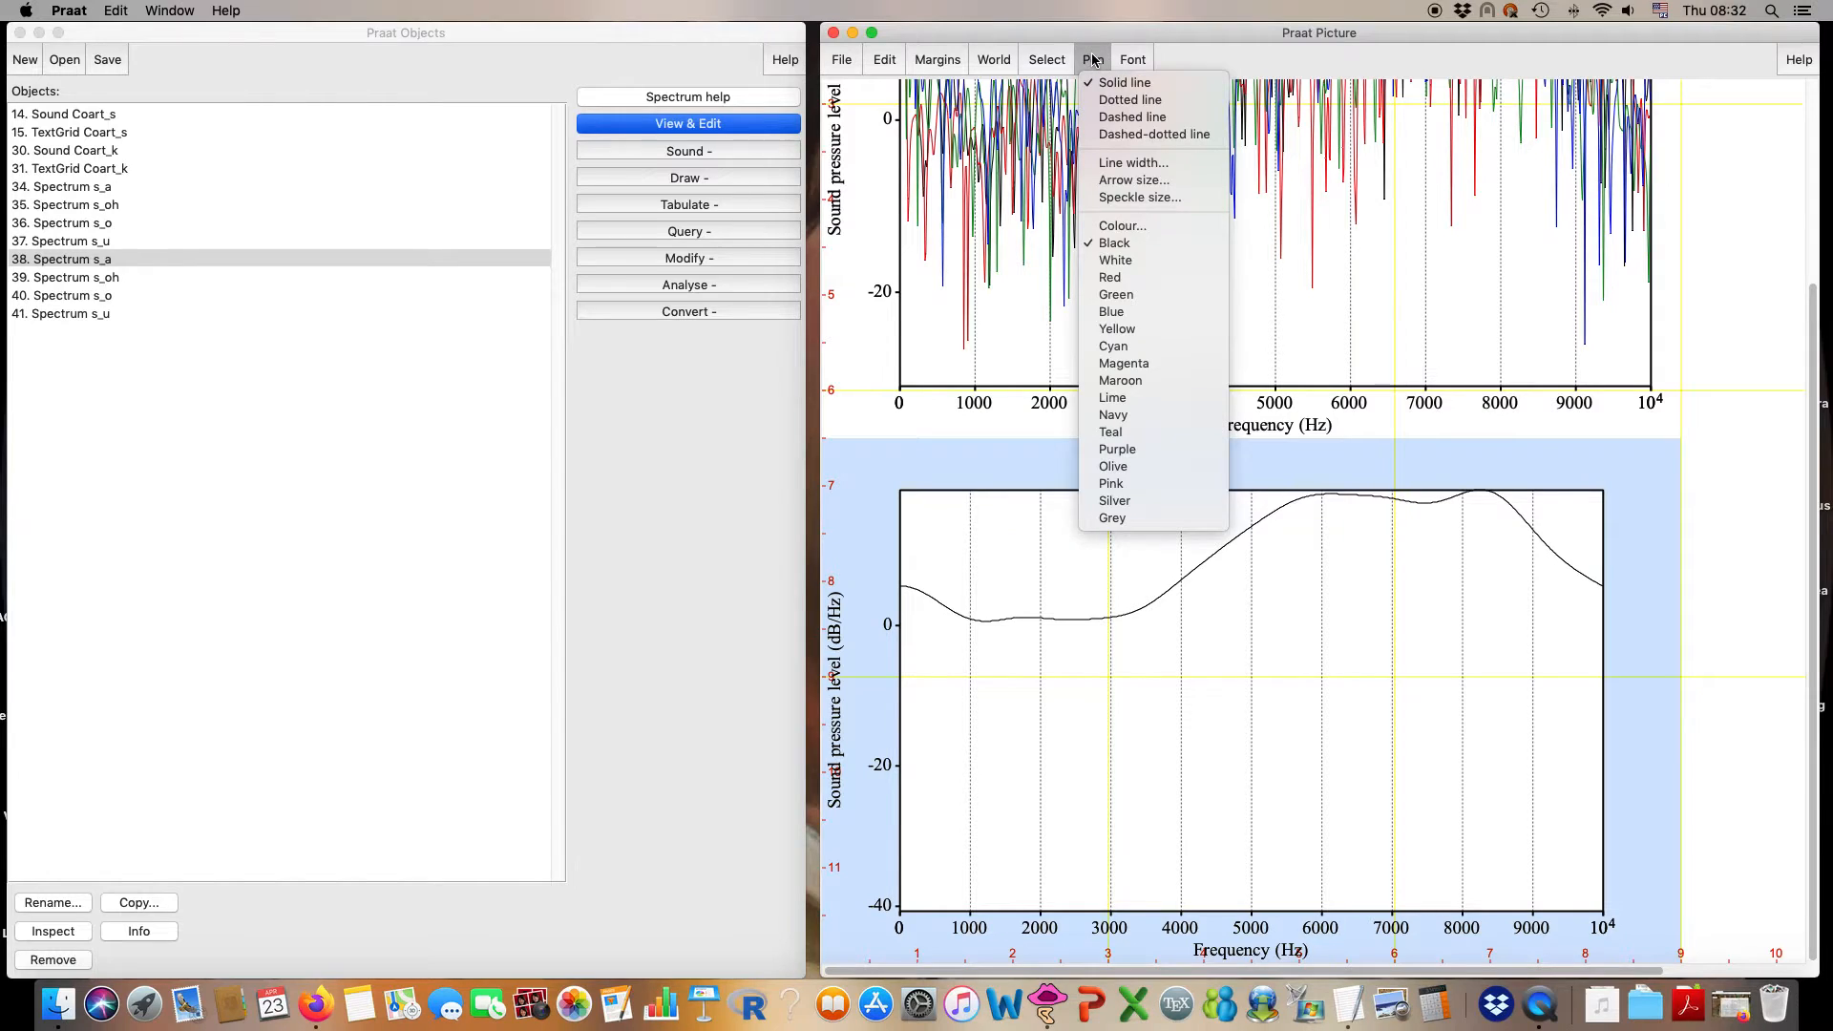
click(1116, 278)
click(134, 277)
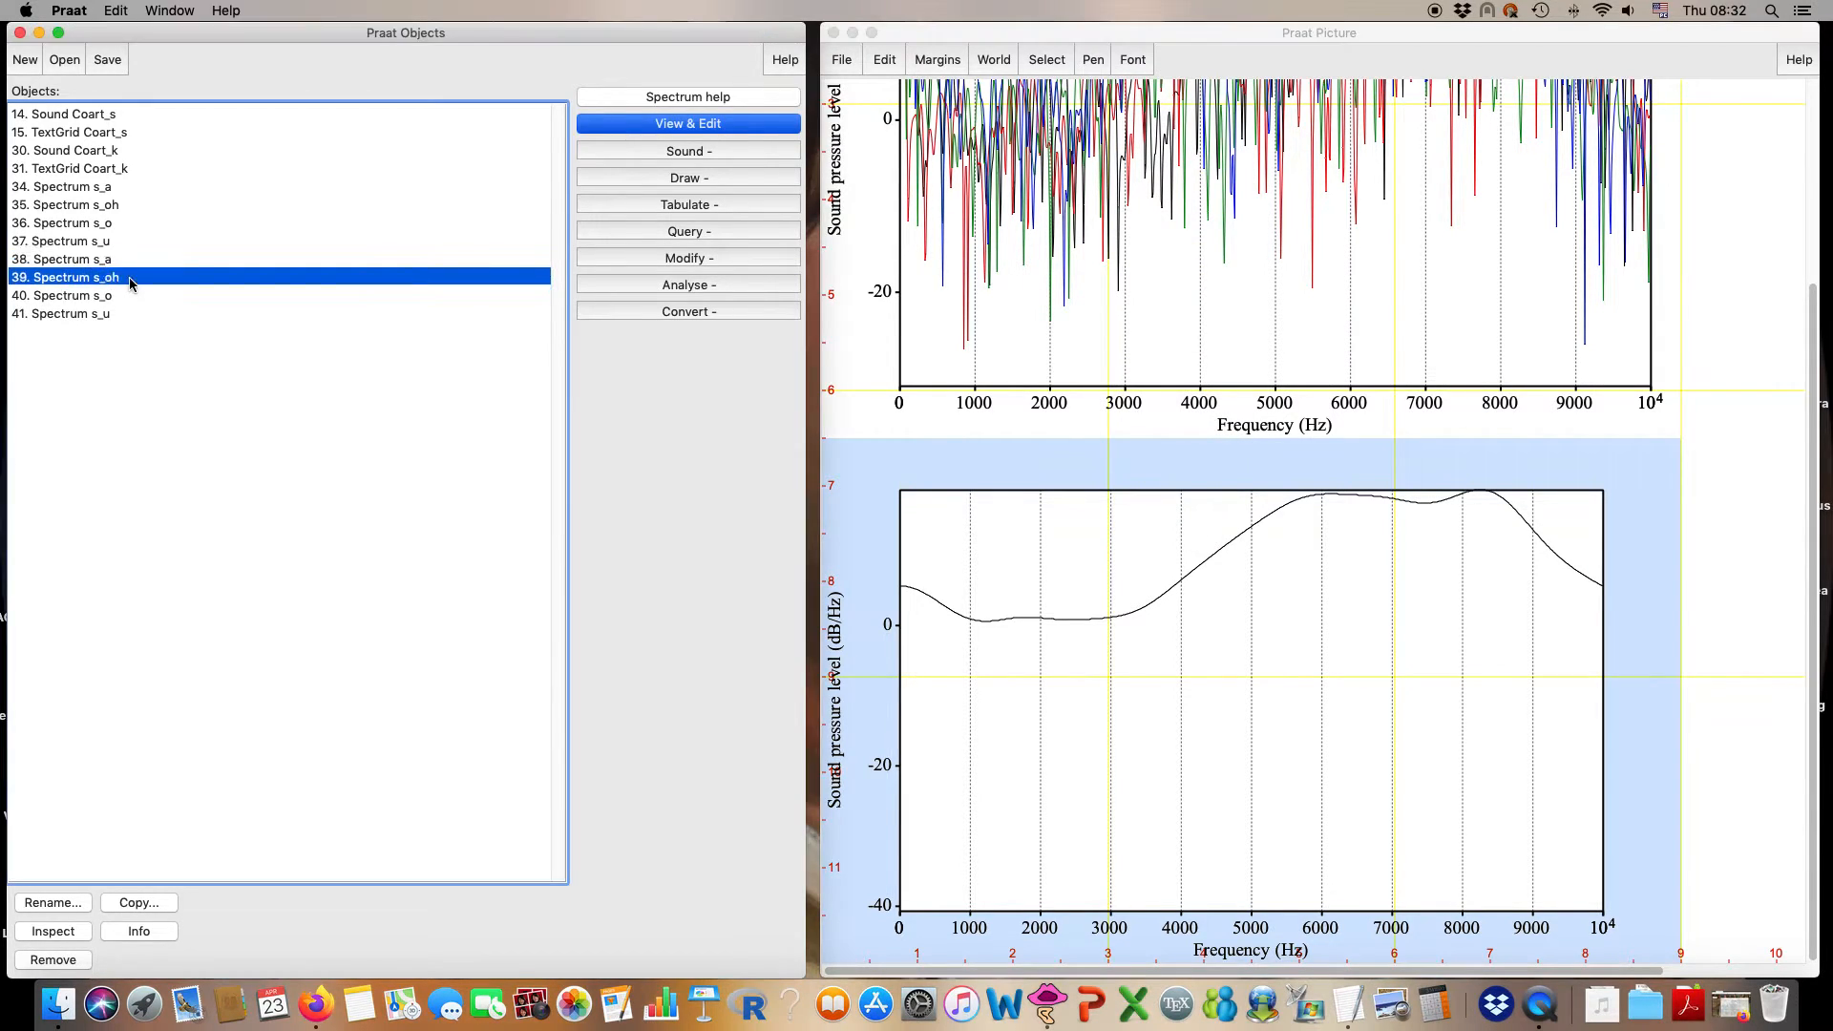
click(692, 182)
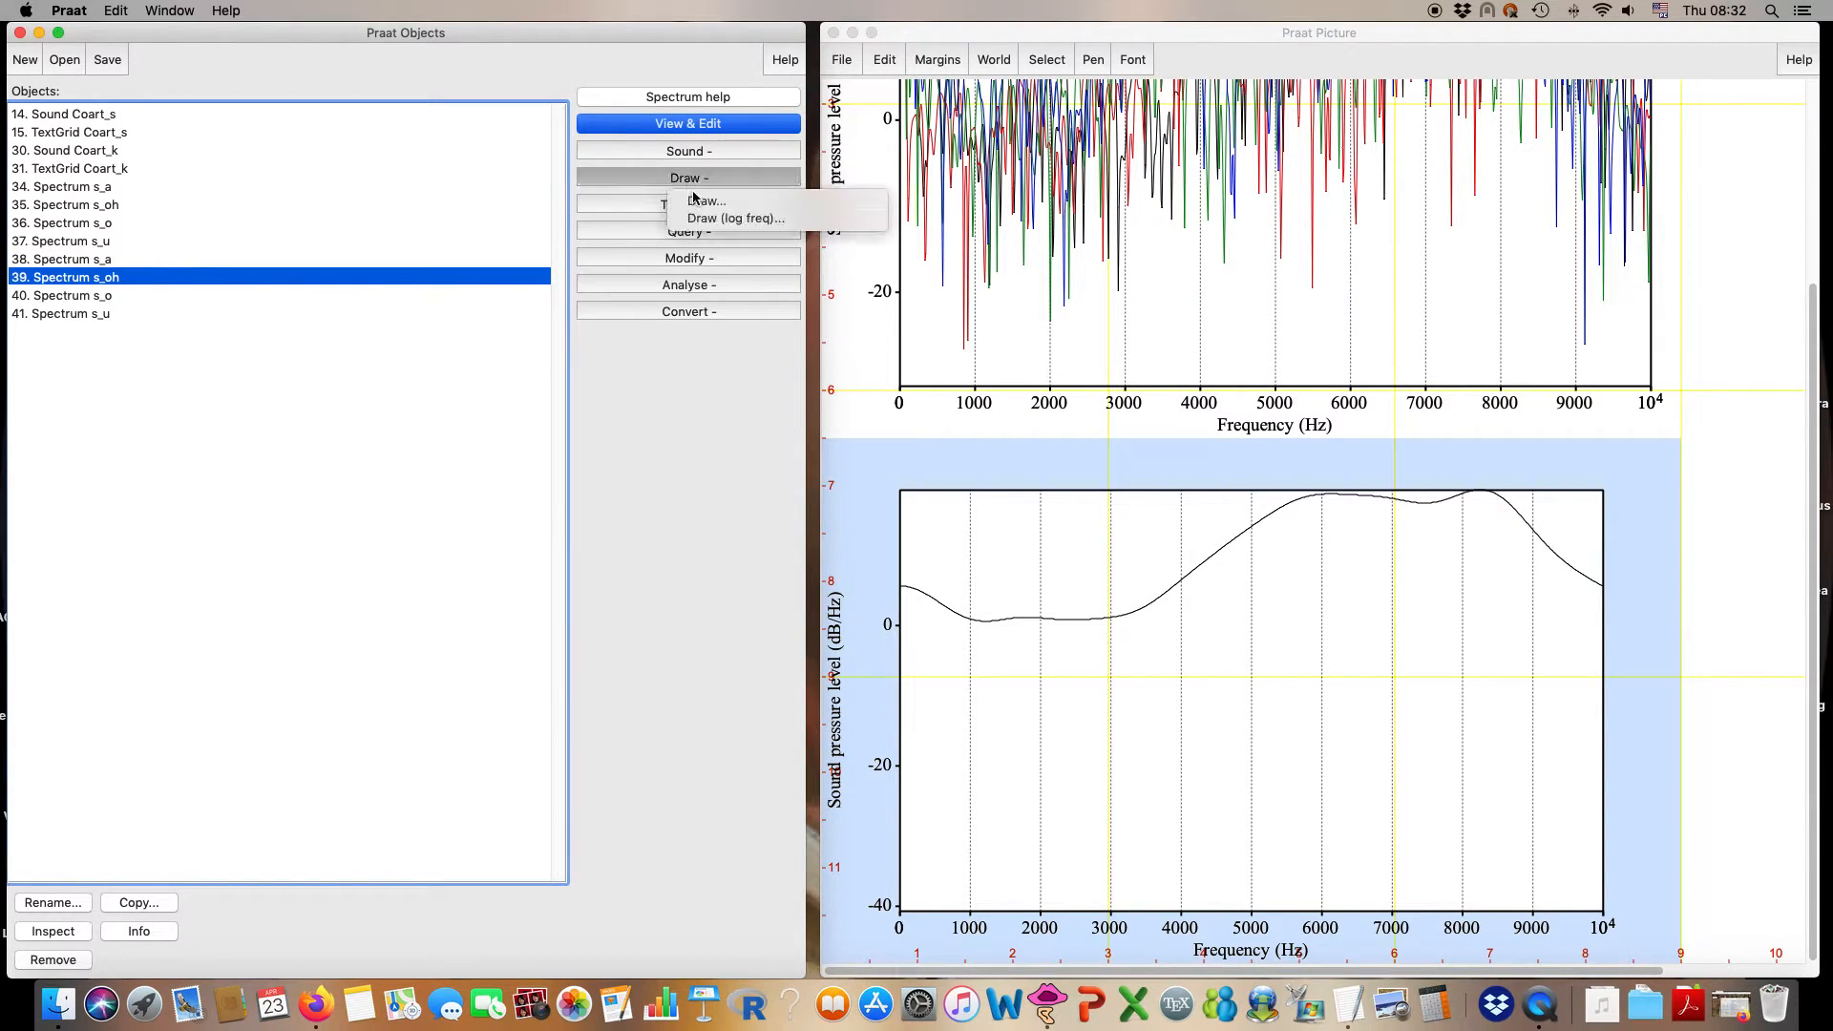
click(697, 201)
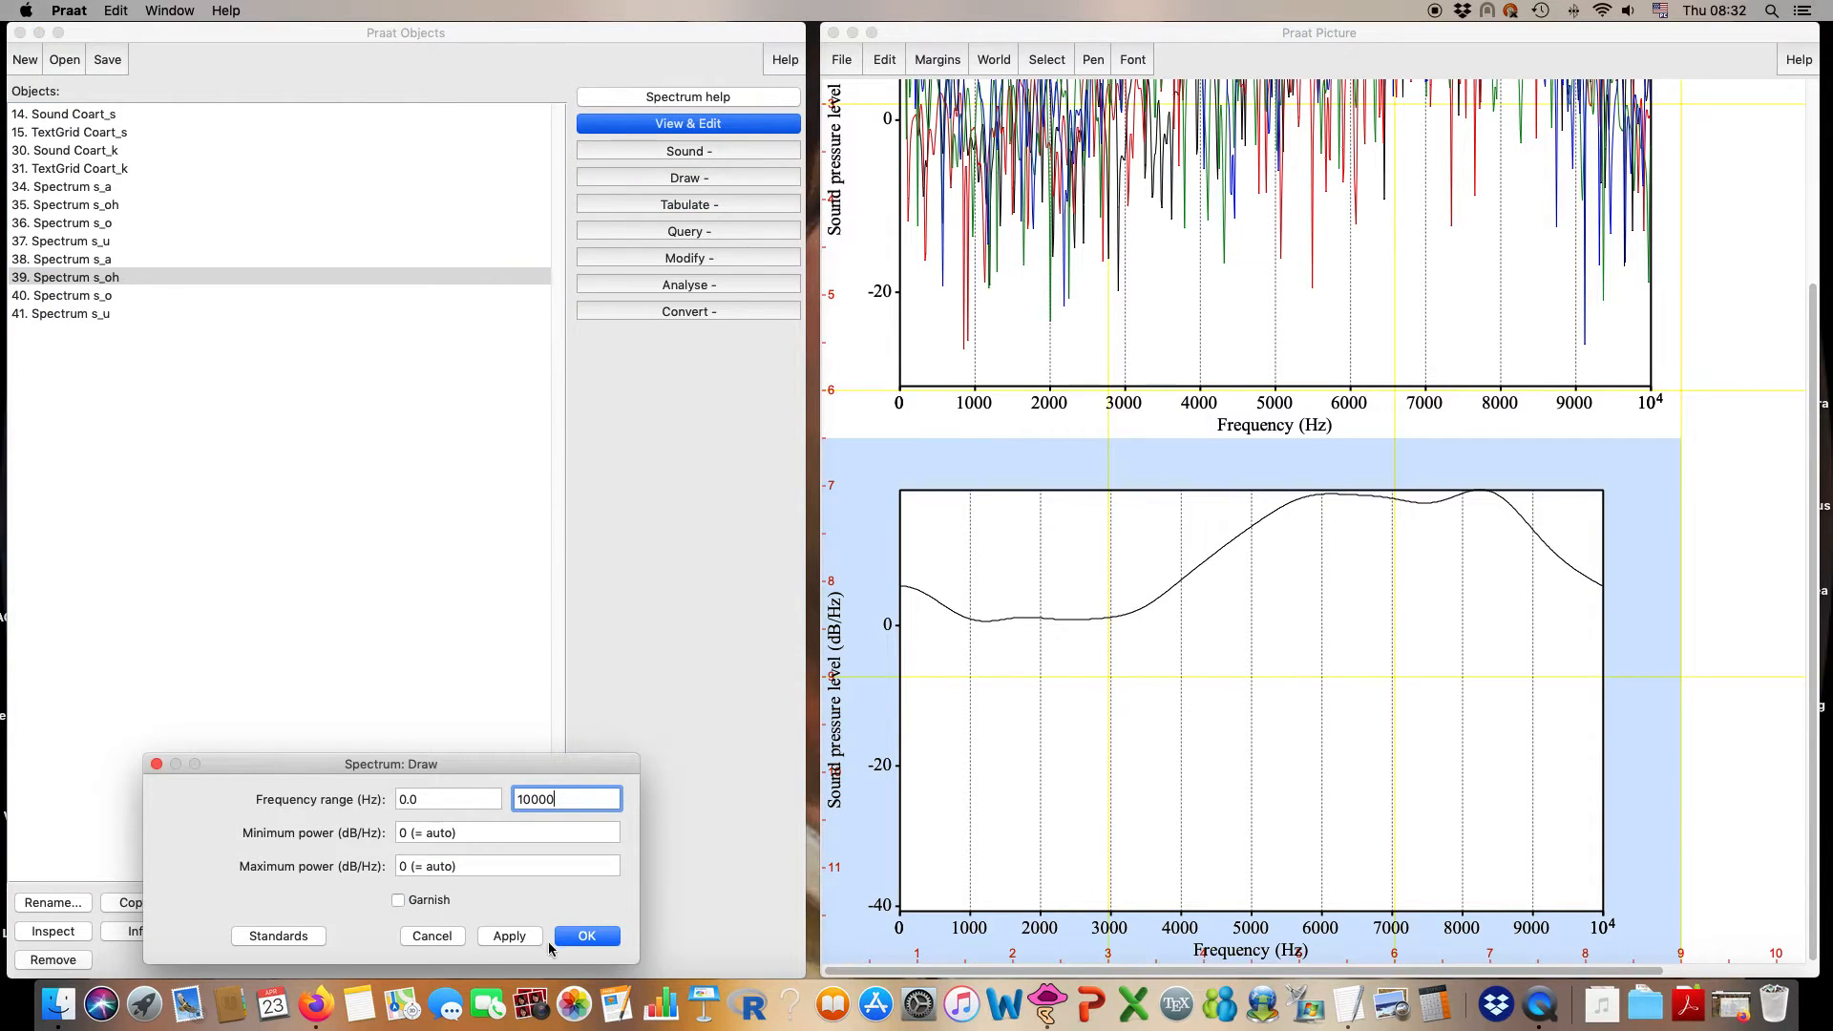
click(585, 937)
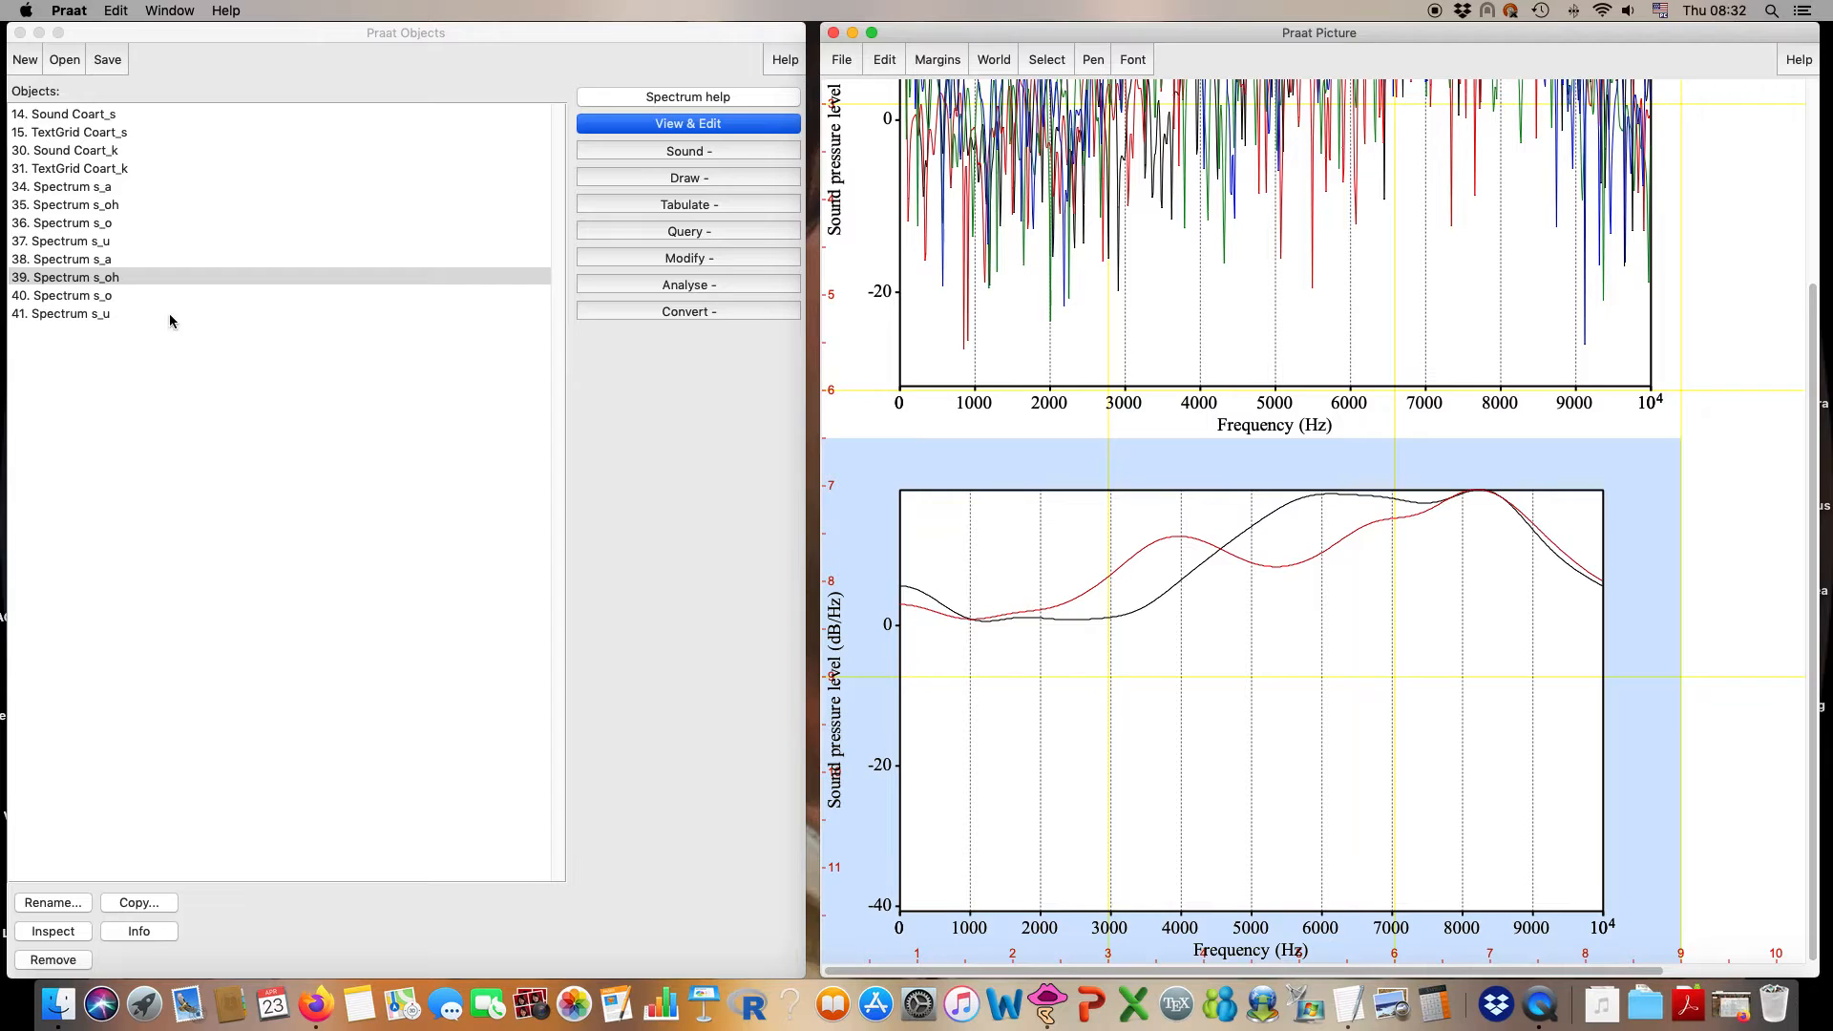
- Overlay the smoothed Spectrum s_o in green on the lower plot, keeping the existing drawing settings
click(133, 298)
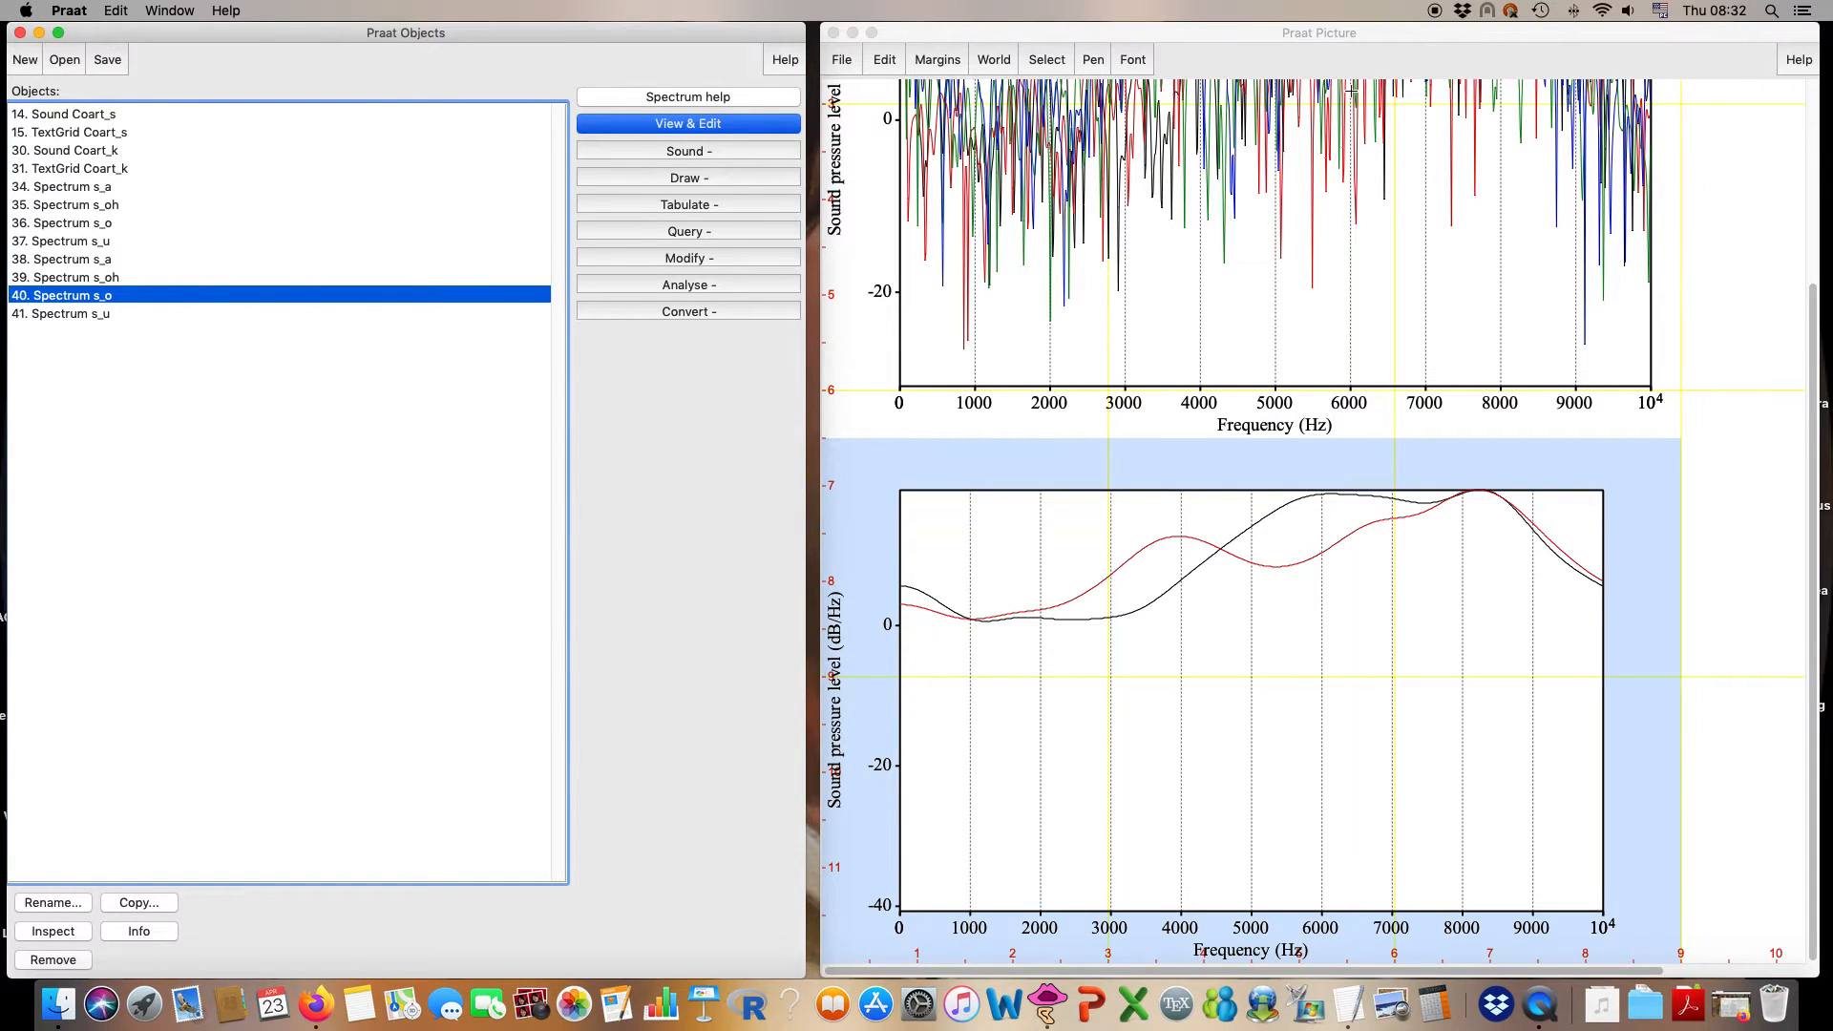
click(1094, 60)
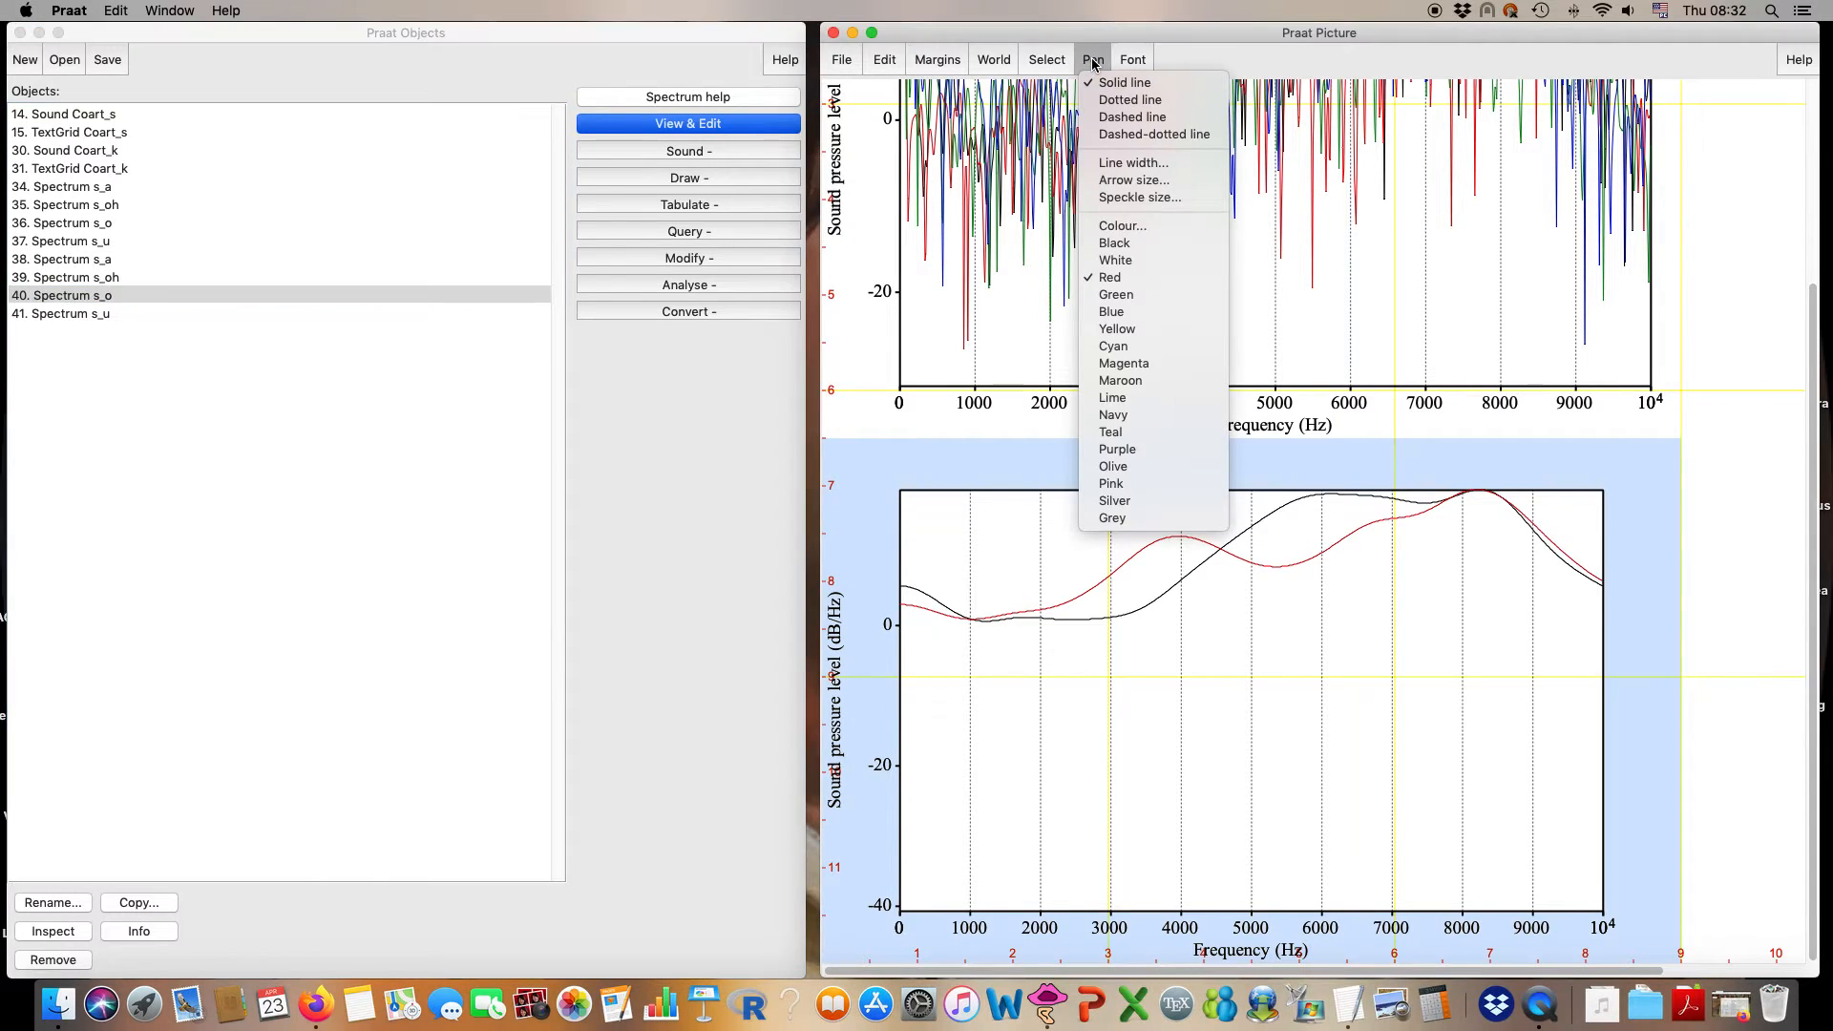
click(1116, 295)
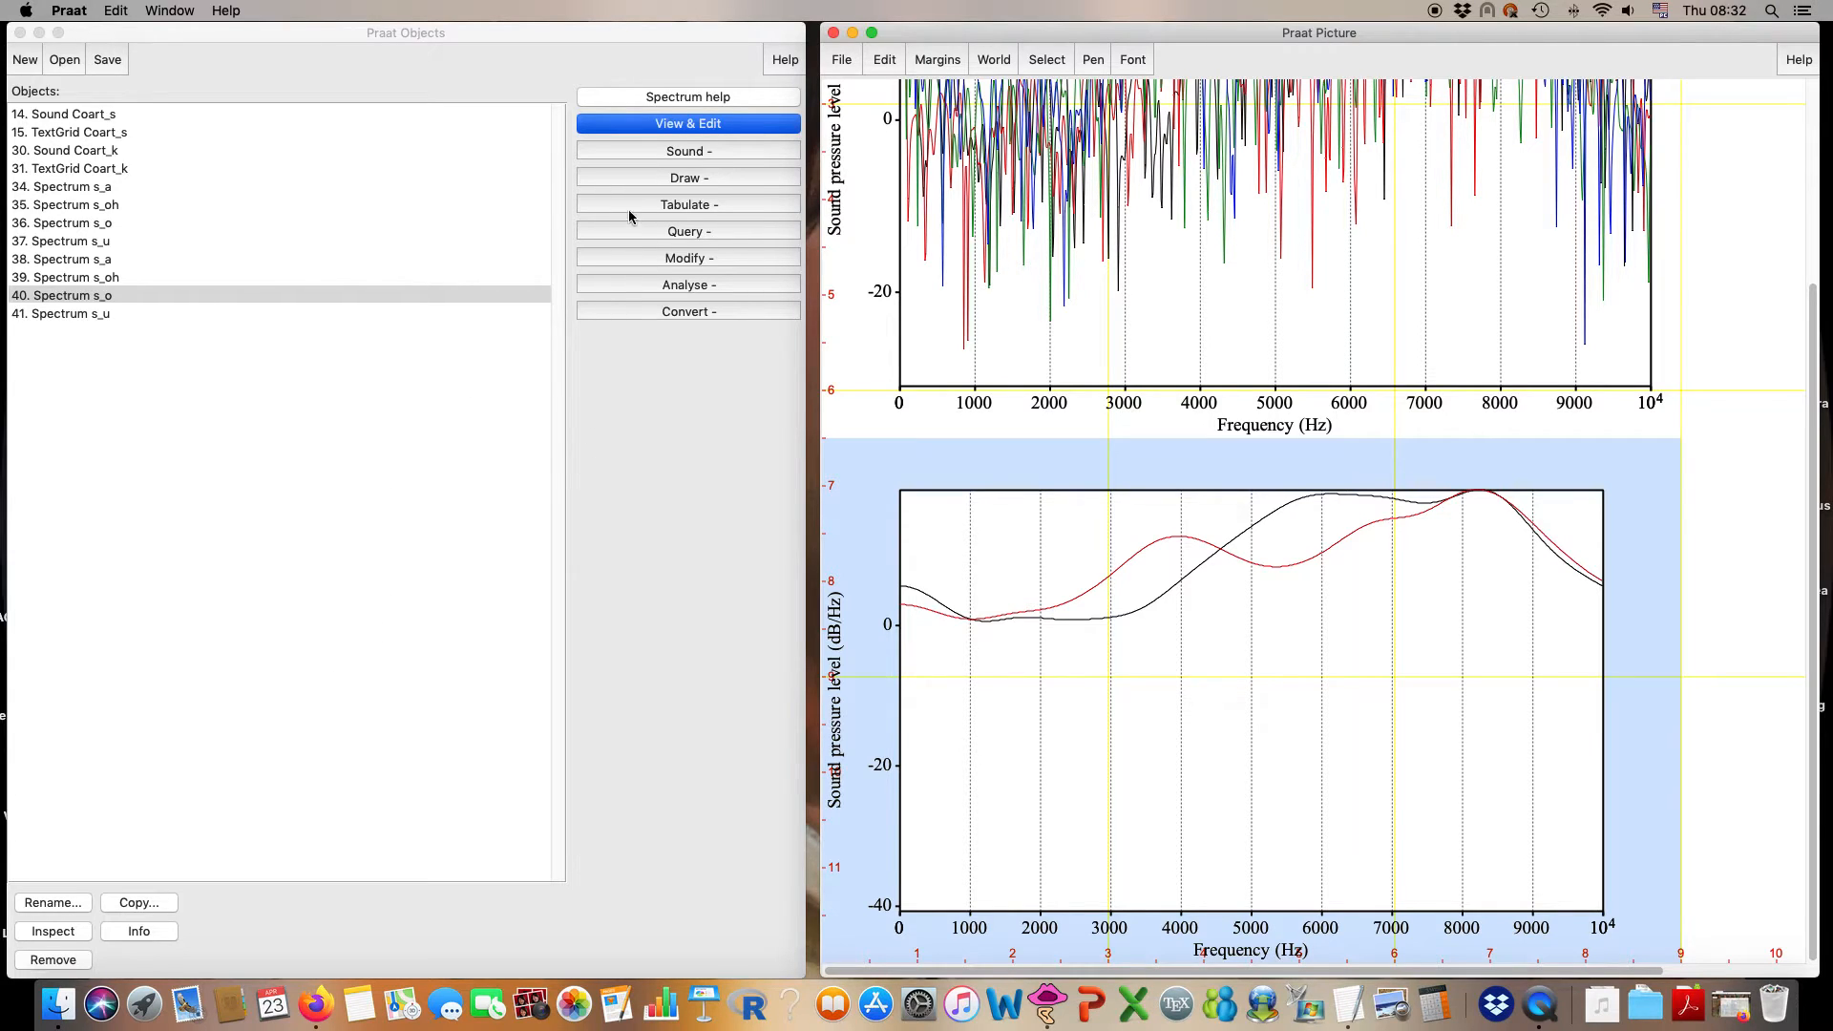
click(624, 178)
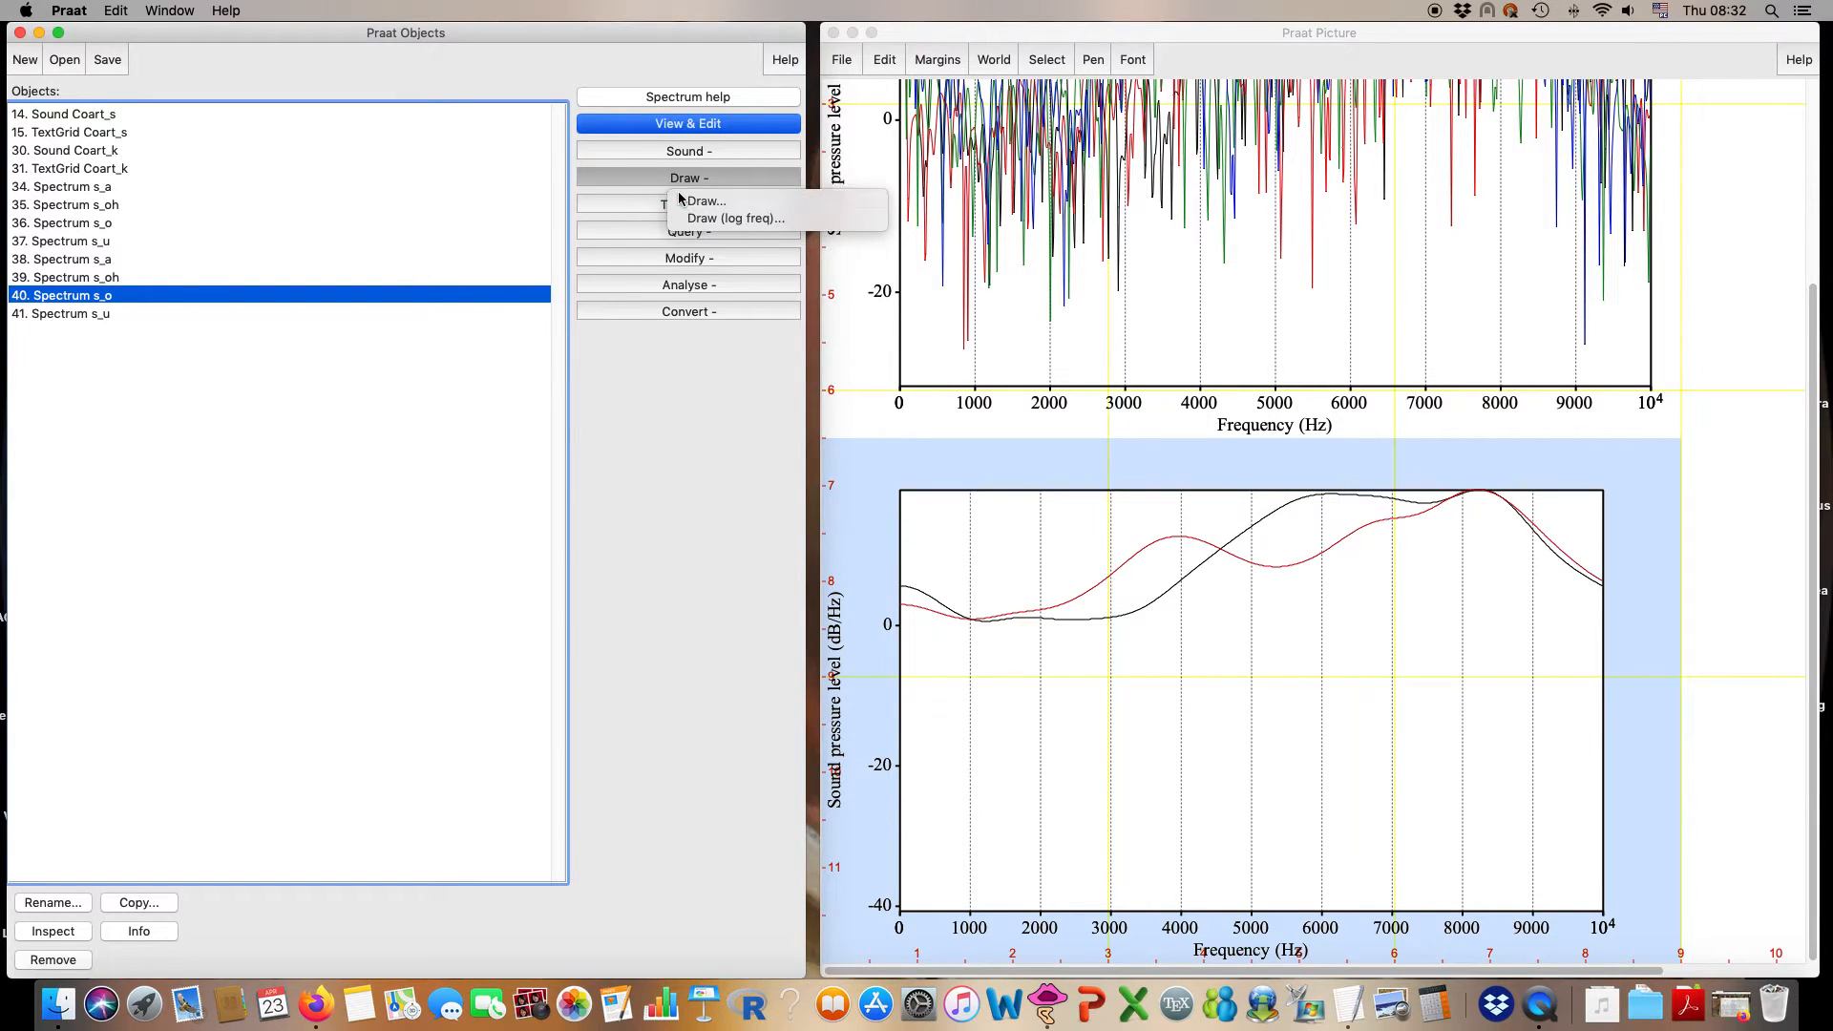
key(Return)
click(582, 933)
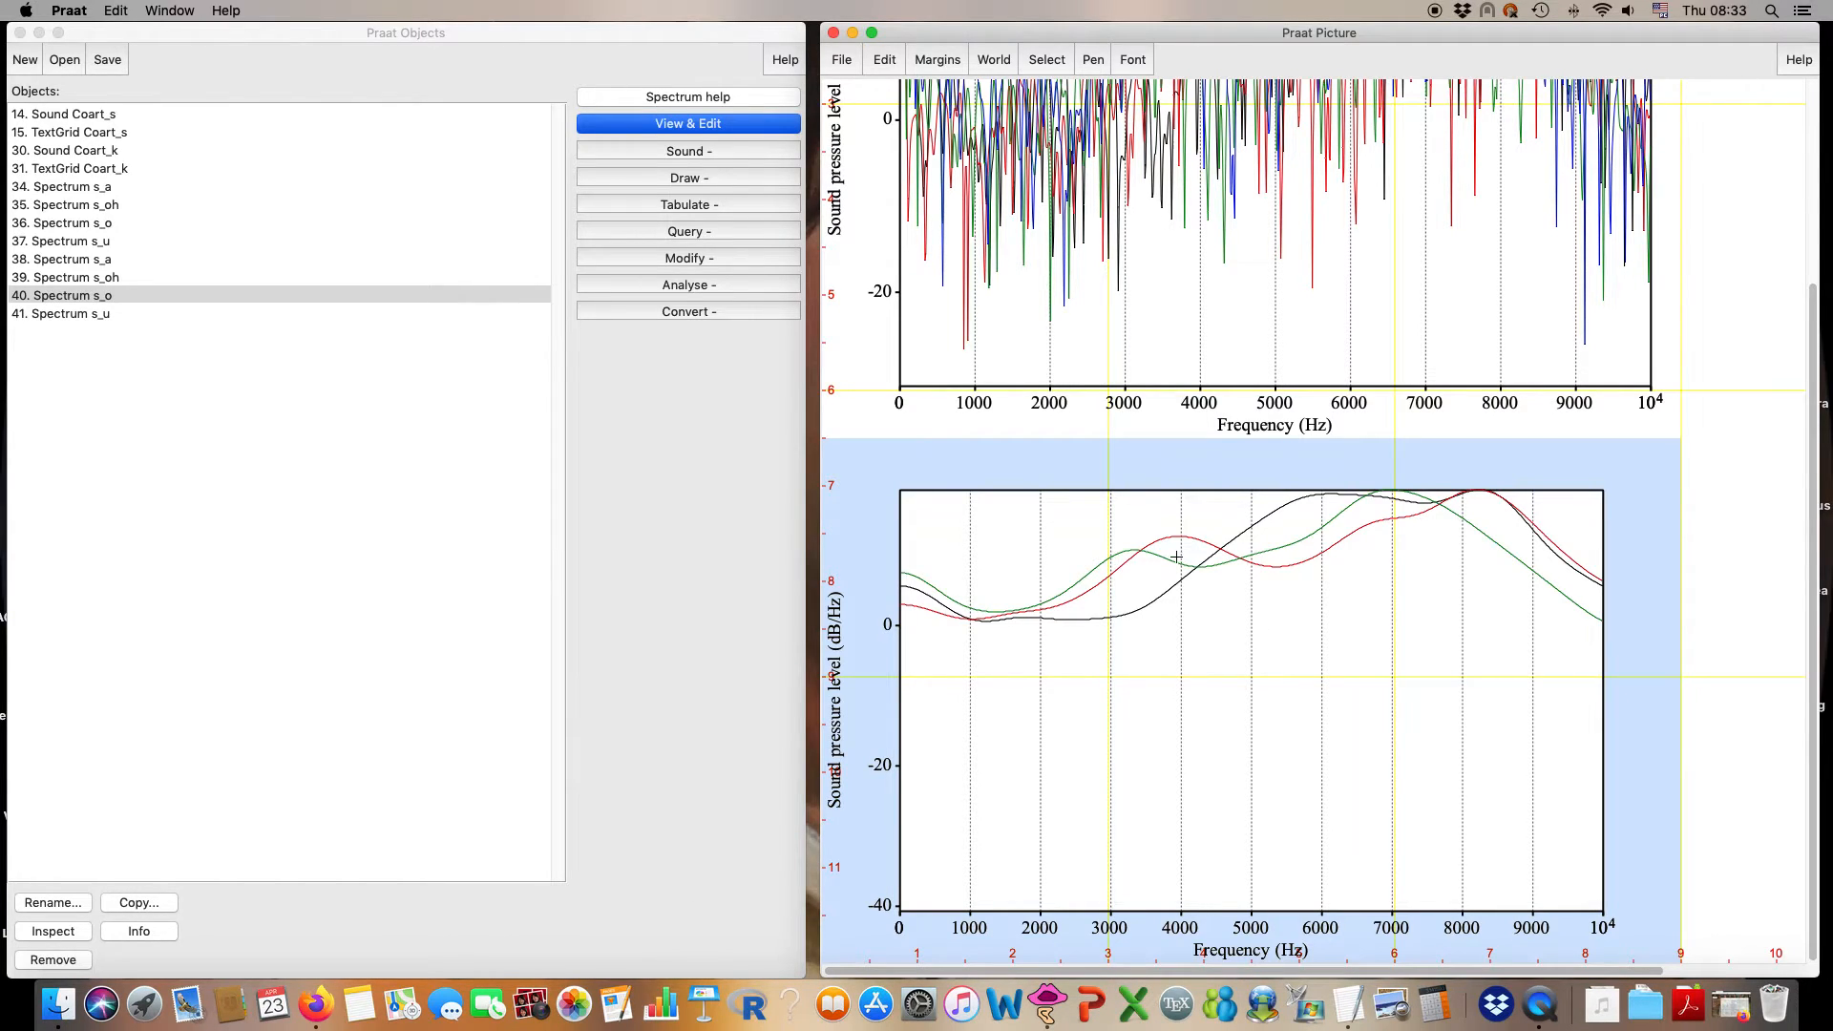
- Overlay the smoothed Spectrum s_u in blue on the lower plot from 0 to 10000 Hz, without garnish
click(120, 322)
click(120, 321)
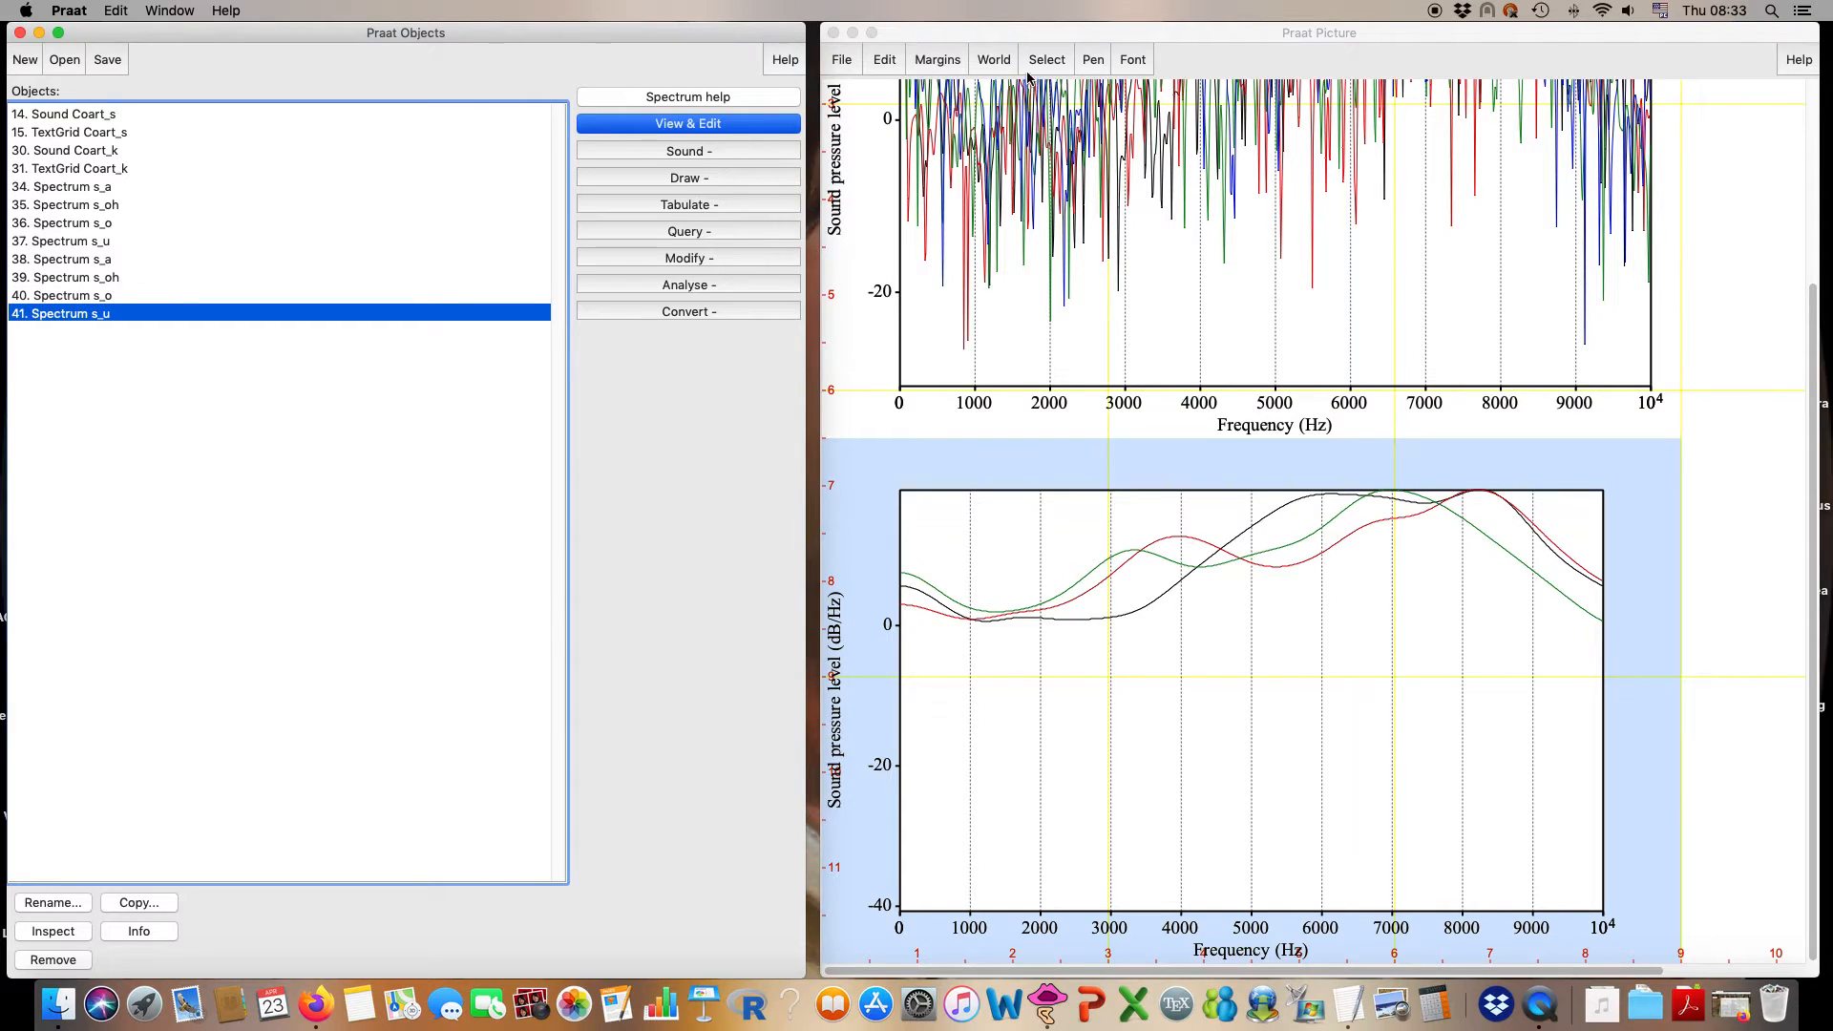
click(1093, 60)
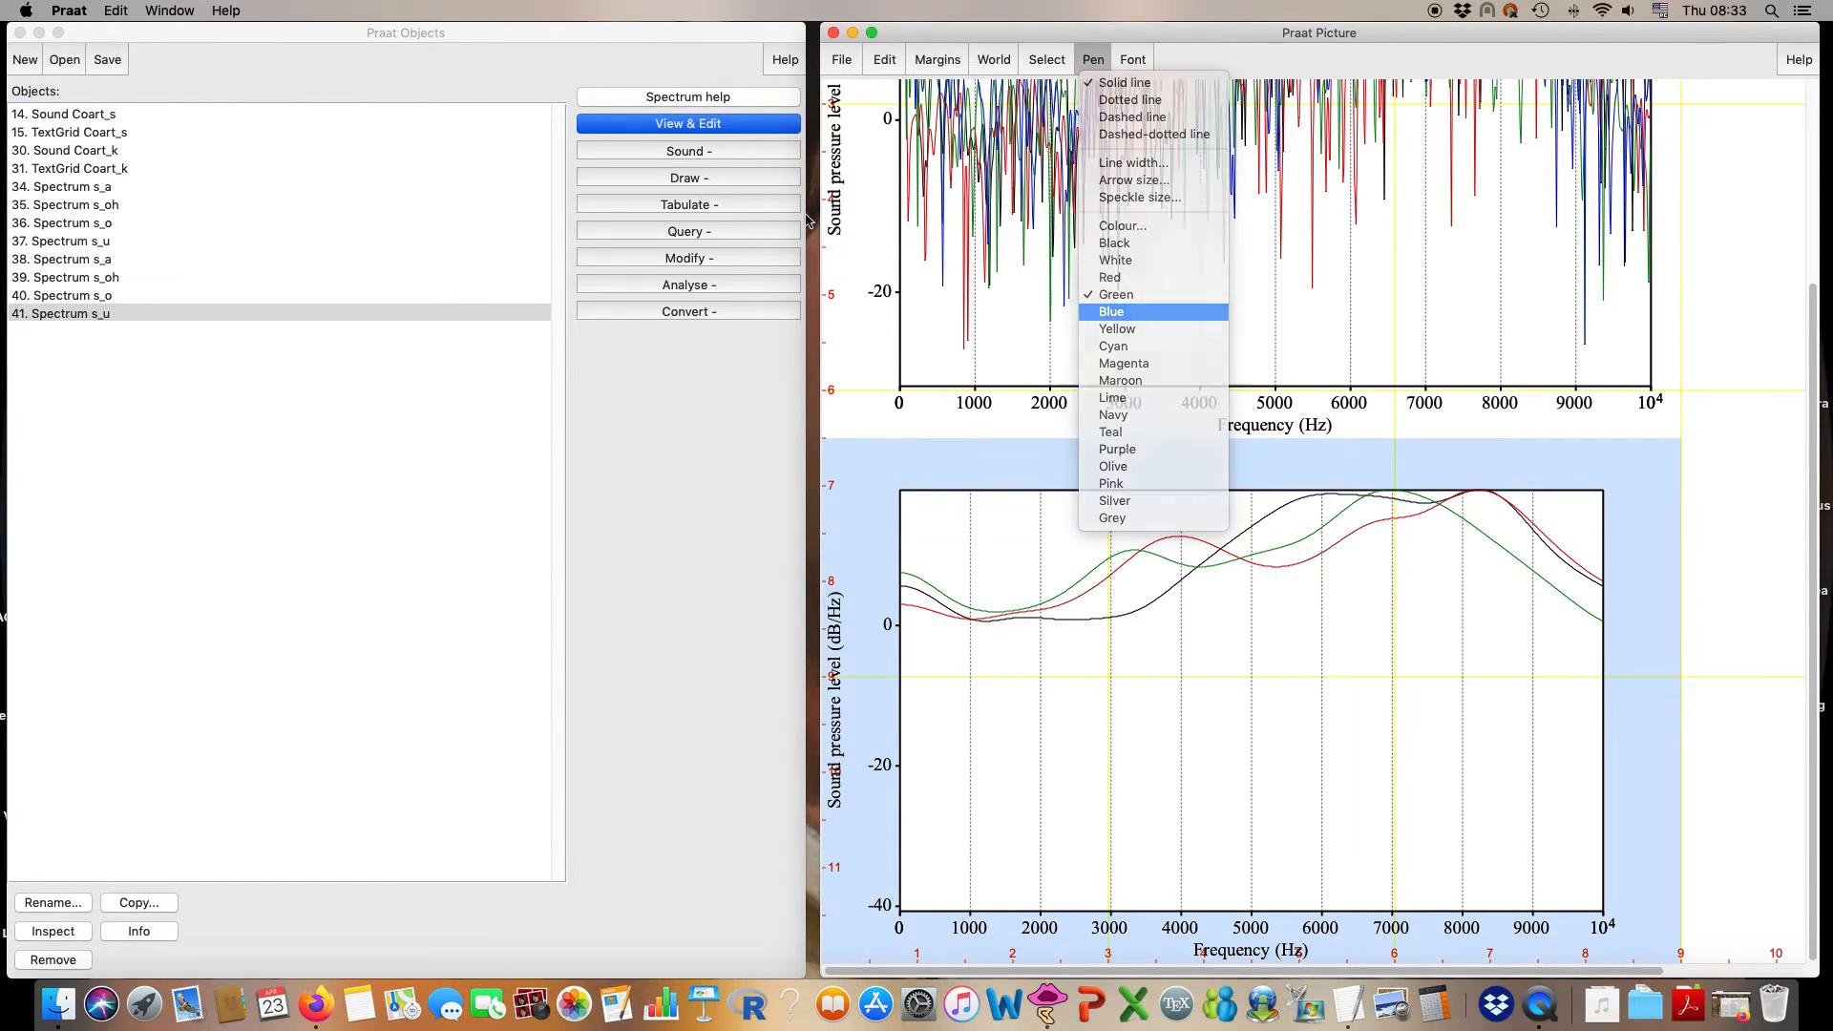
click(1118, 308)
click(713, 178)
click(725, 198)
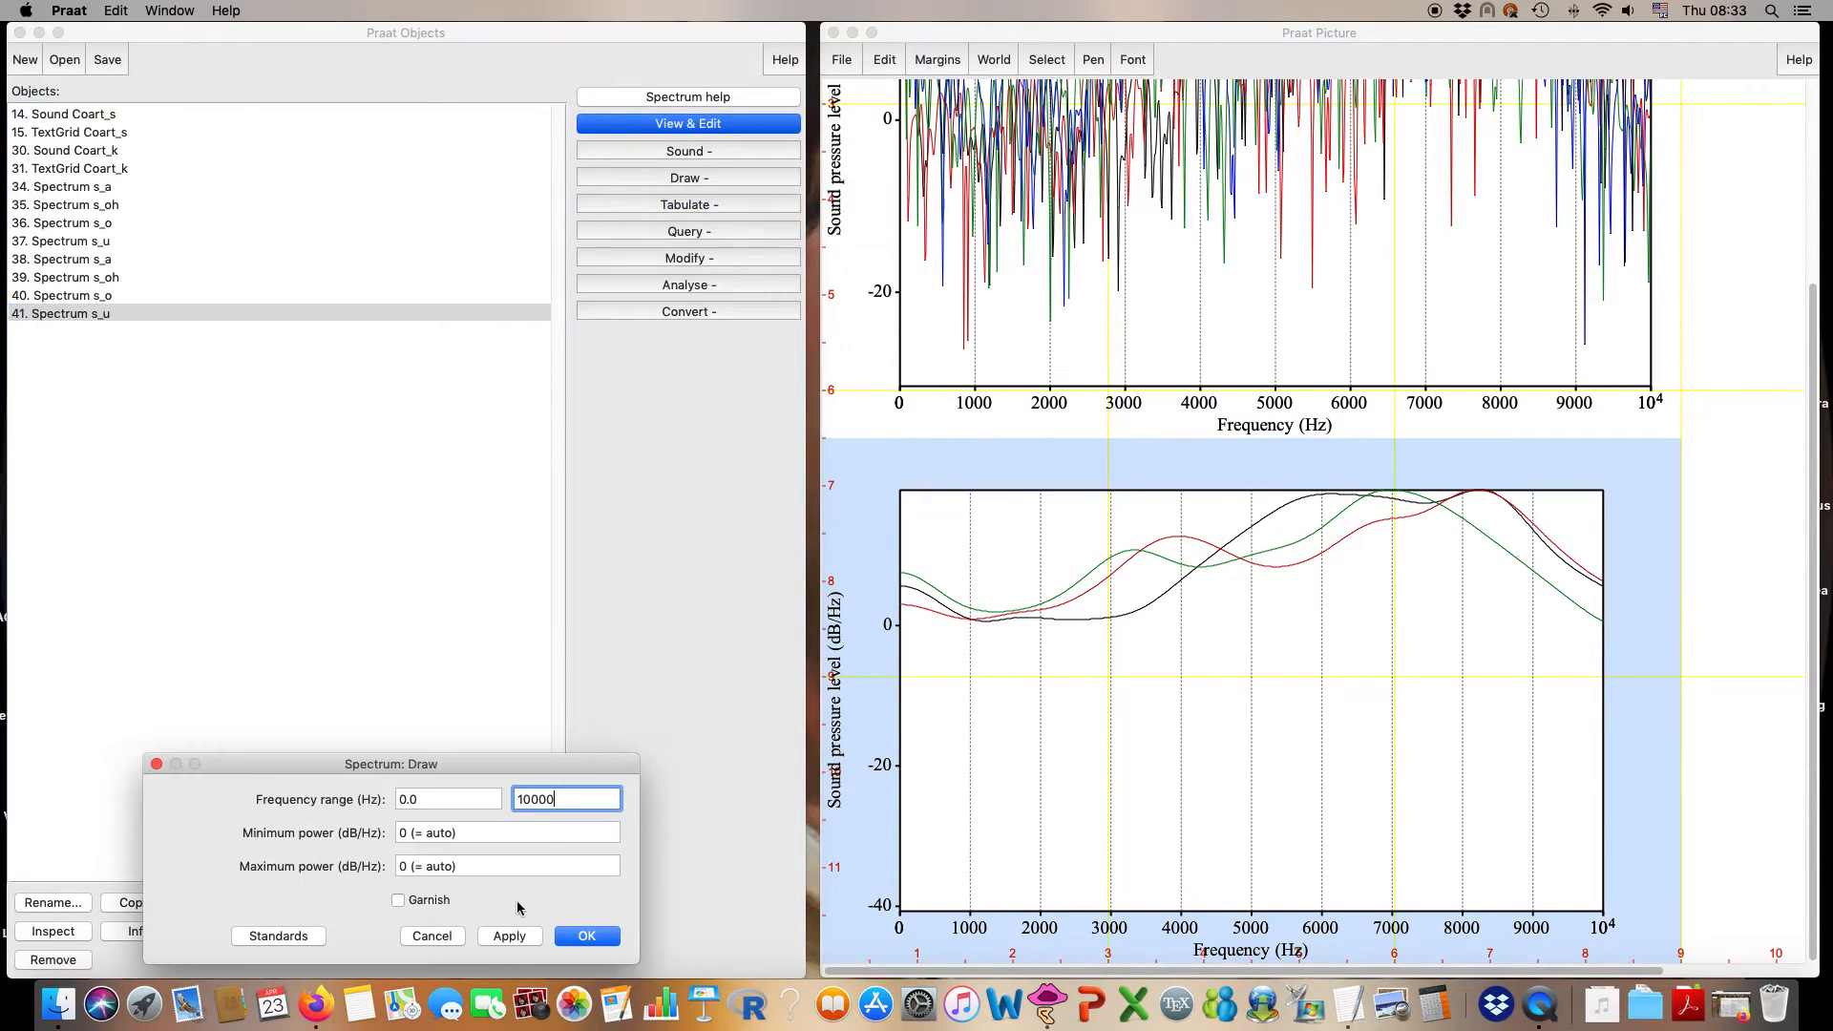
click(573, 936)
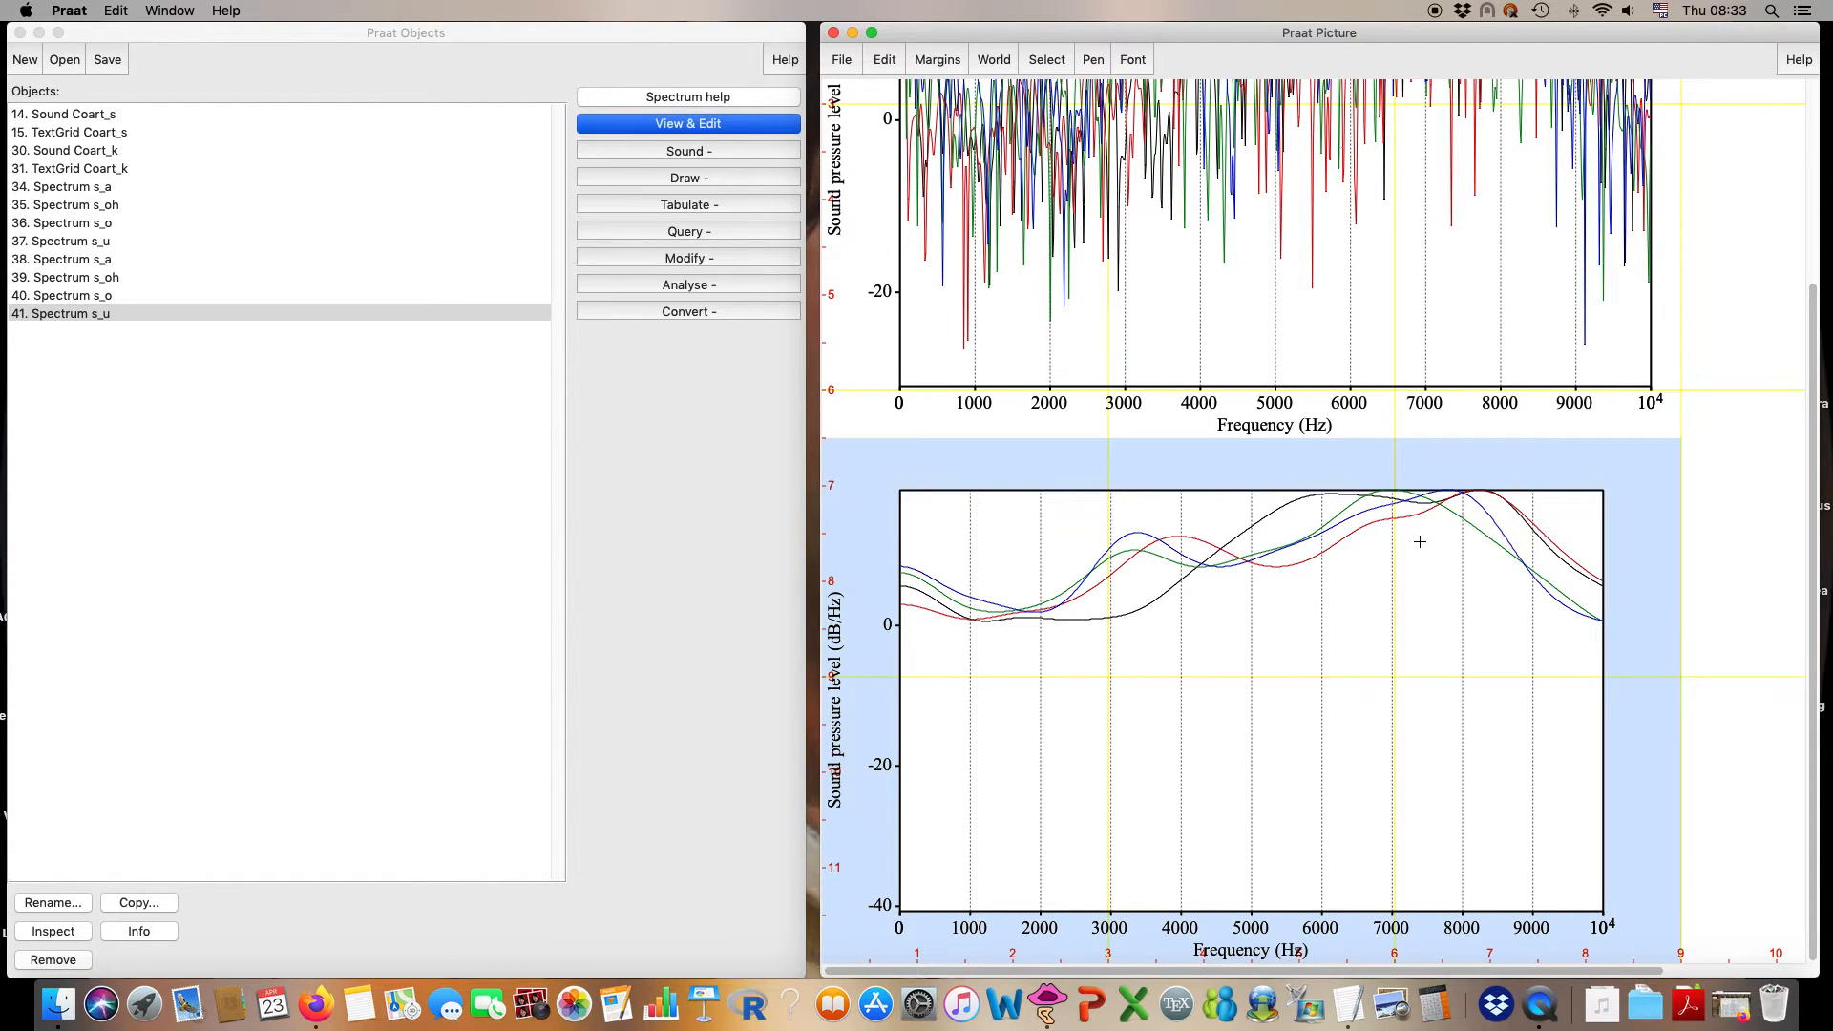
- View the smoothed Spectrum s_a, move the cursor to the nearest peak around 8200 Hz to read its frequency, and close the viewer
click(168, 317)
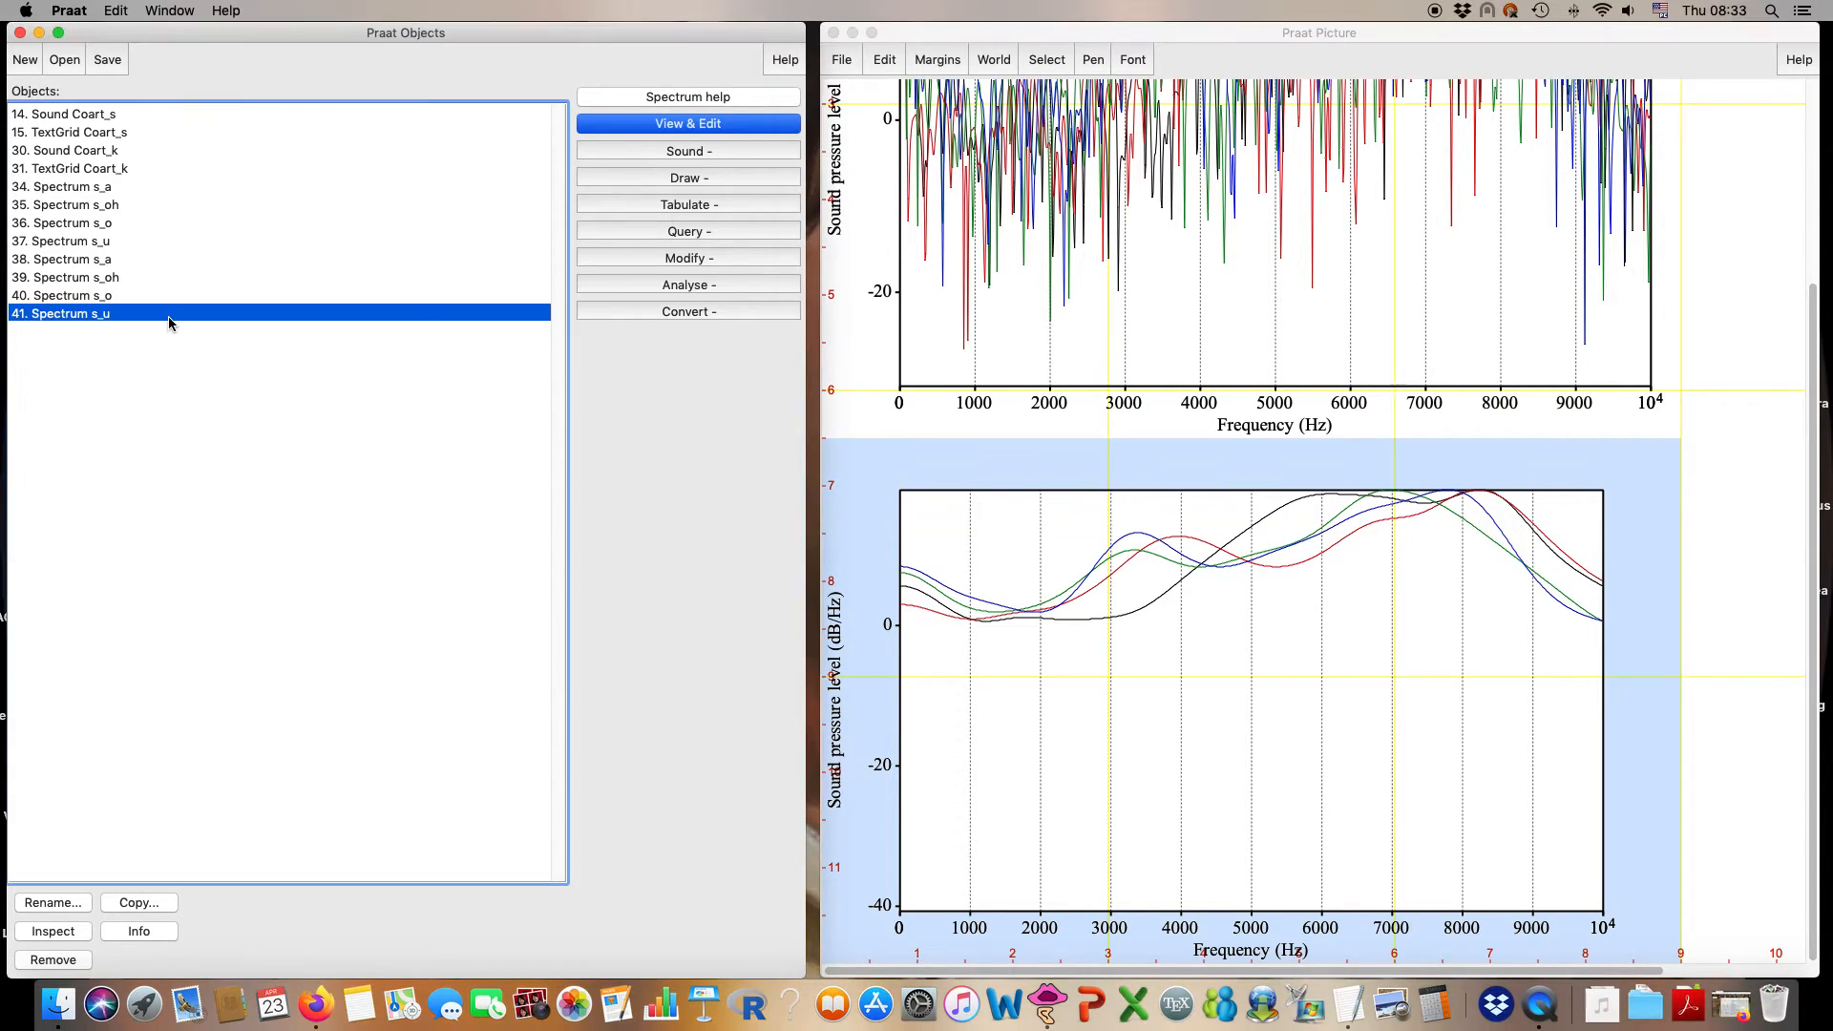
click(116, 263)
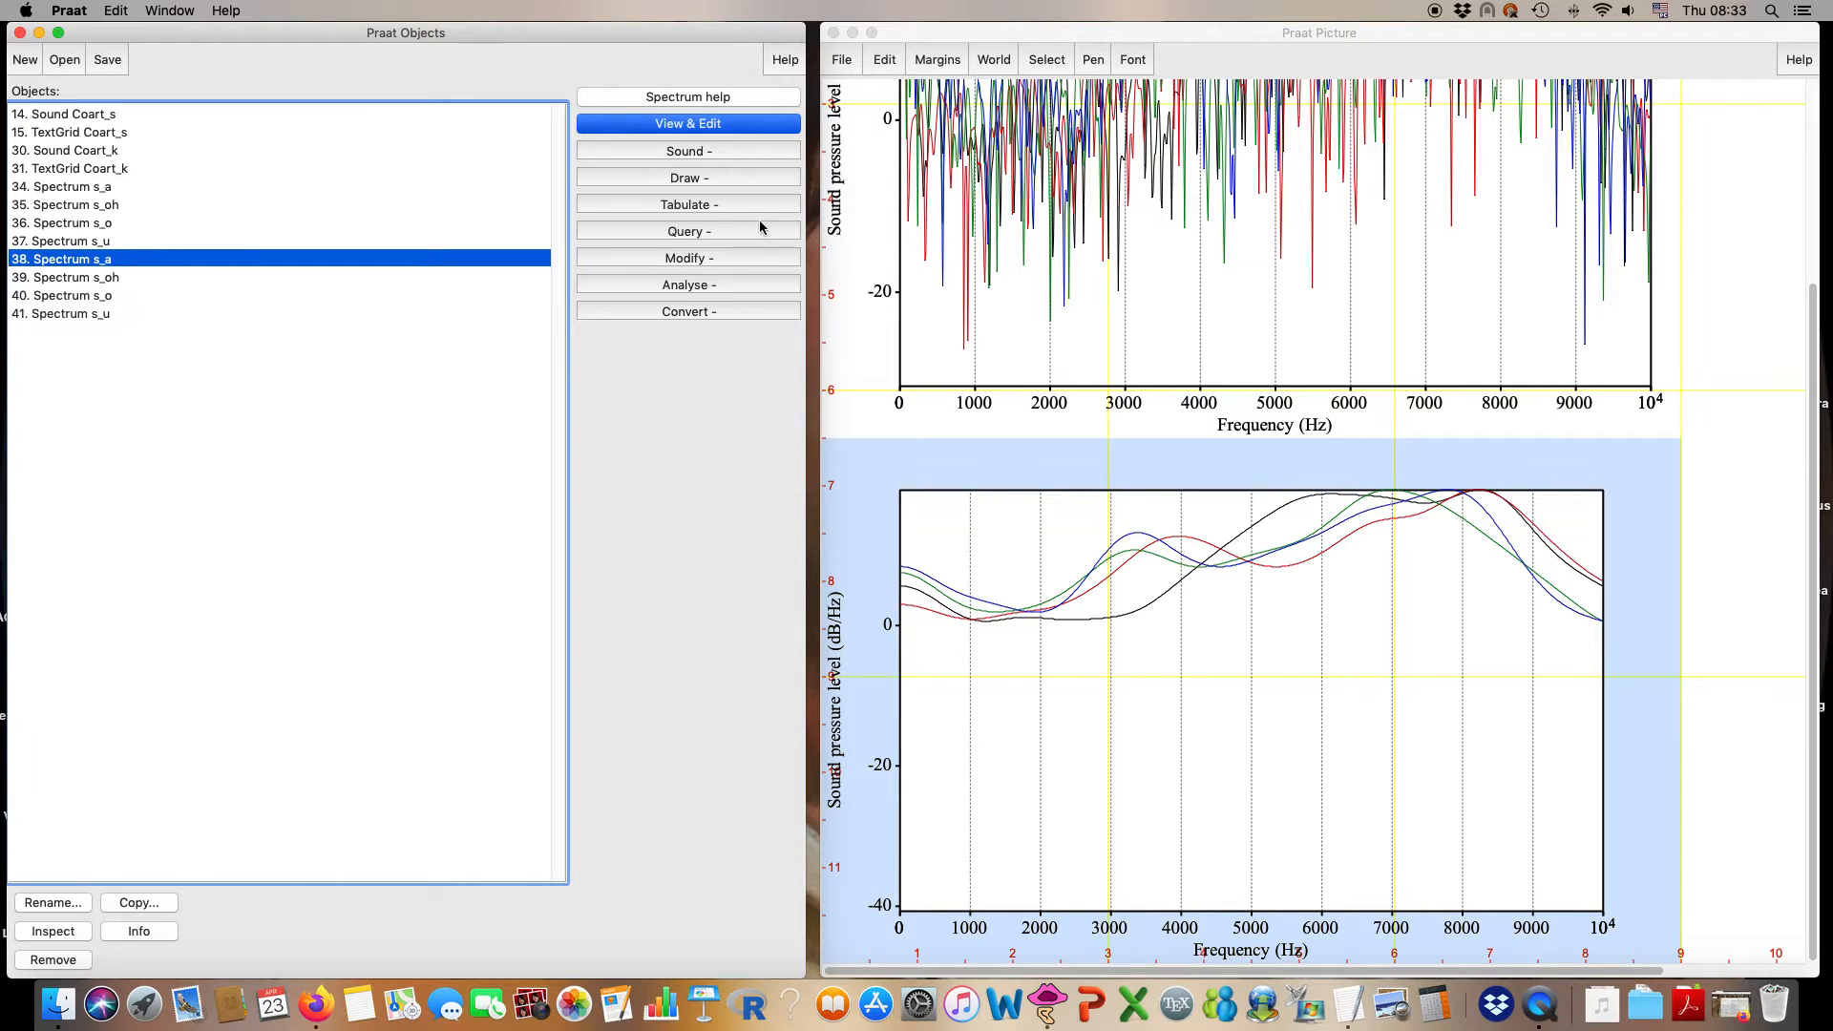
click(709, 127)
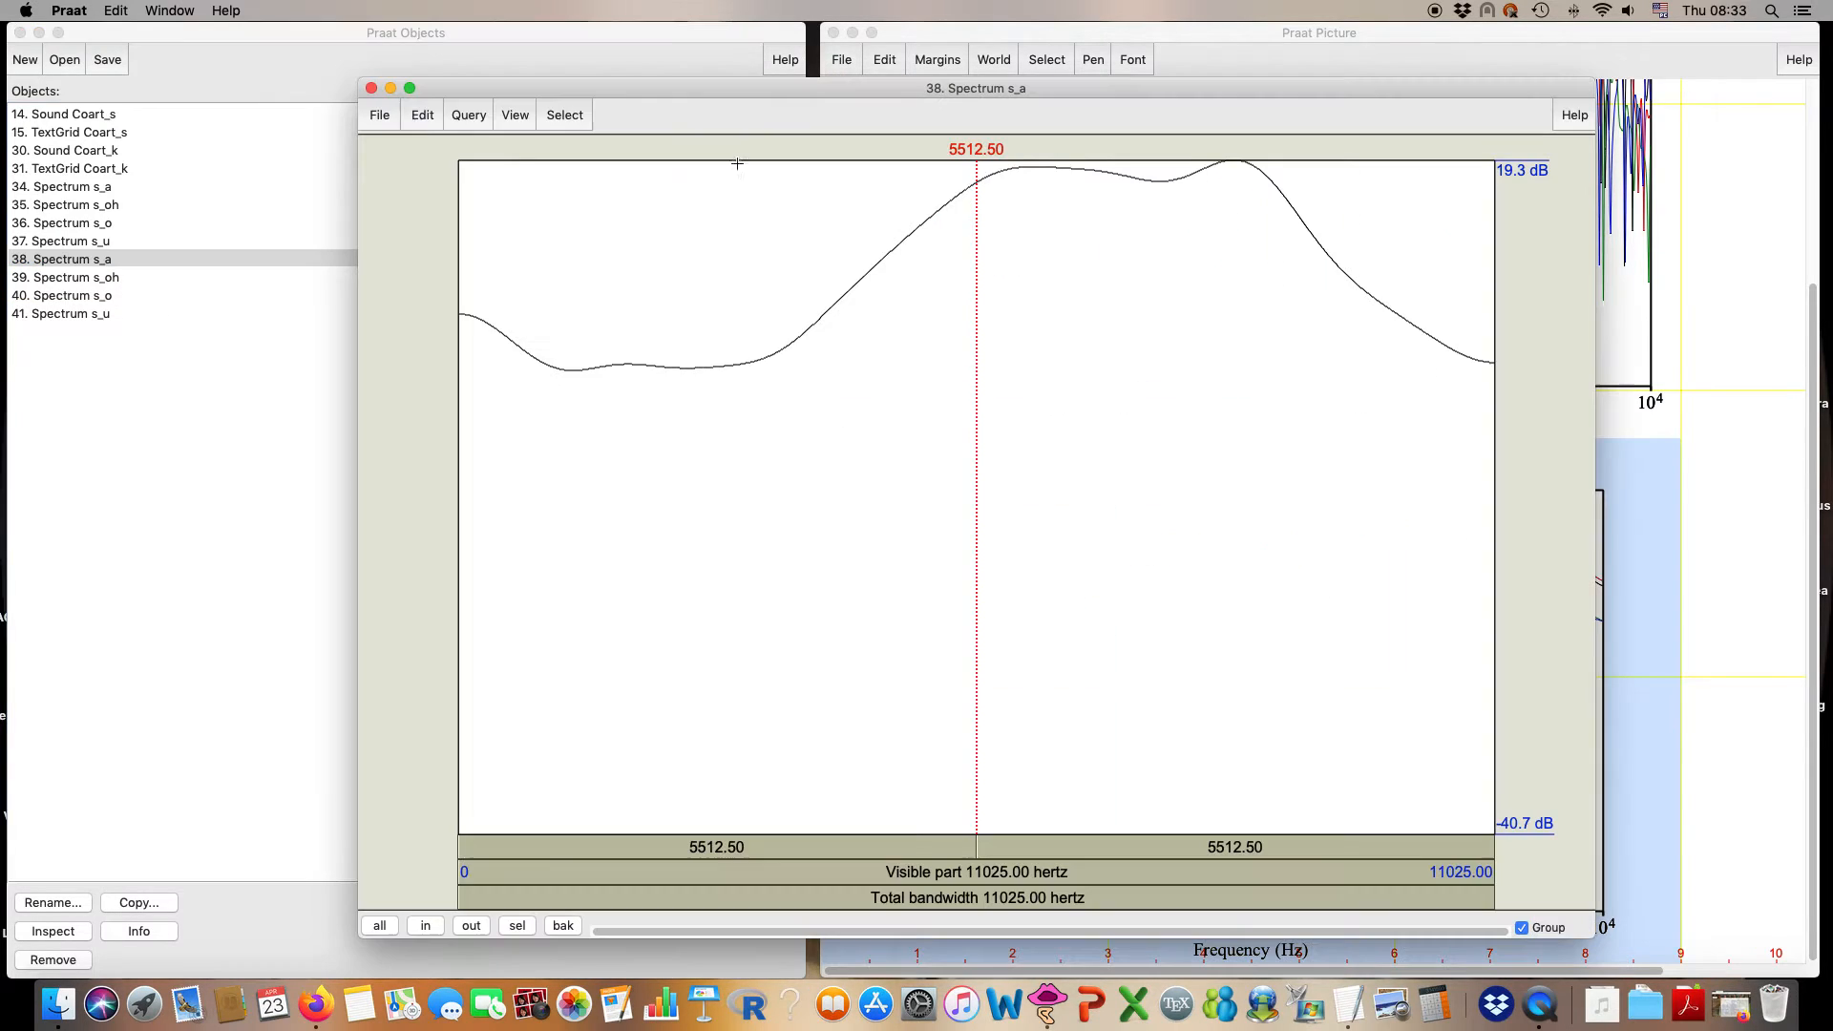
click(1233, 190)
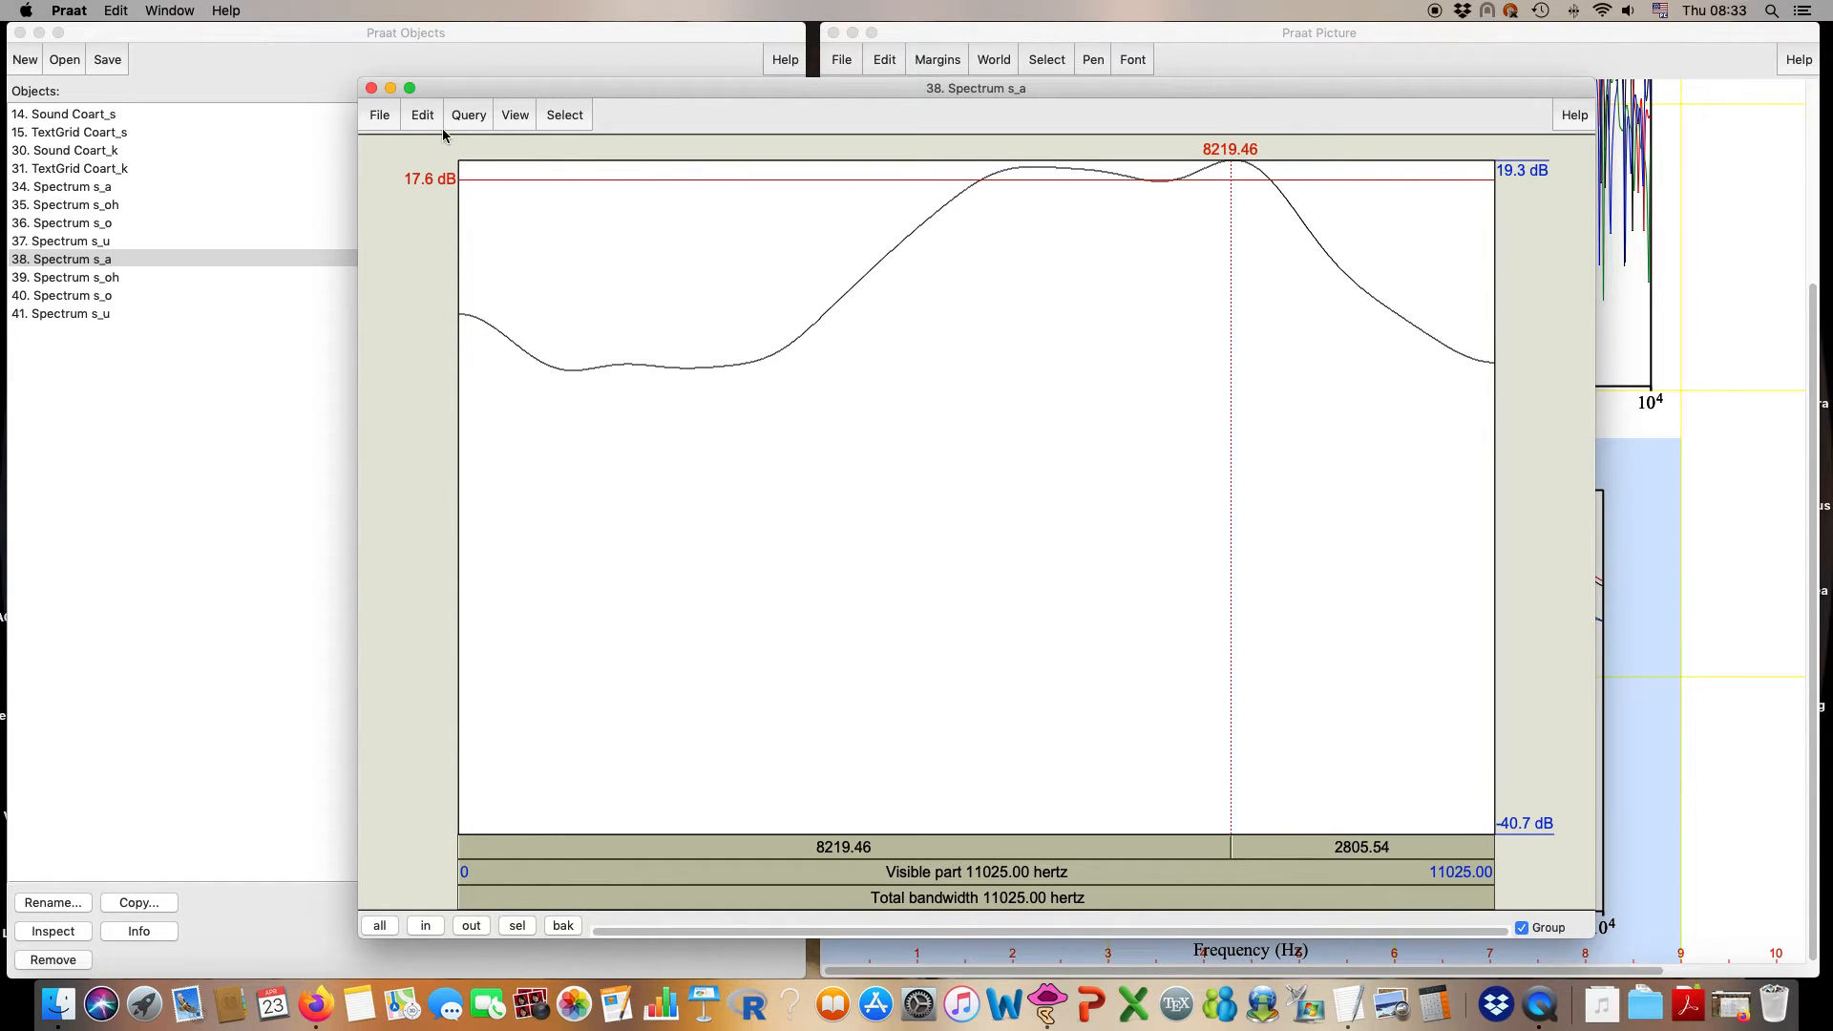
click(514, 116)
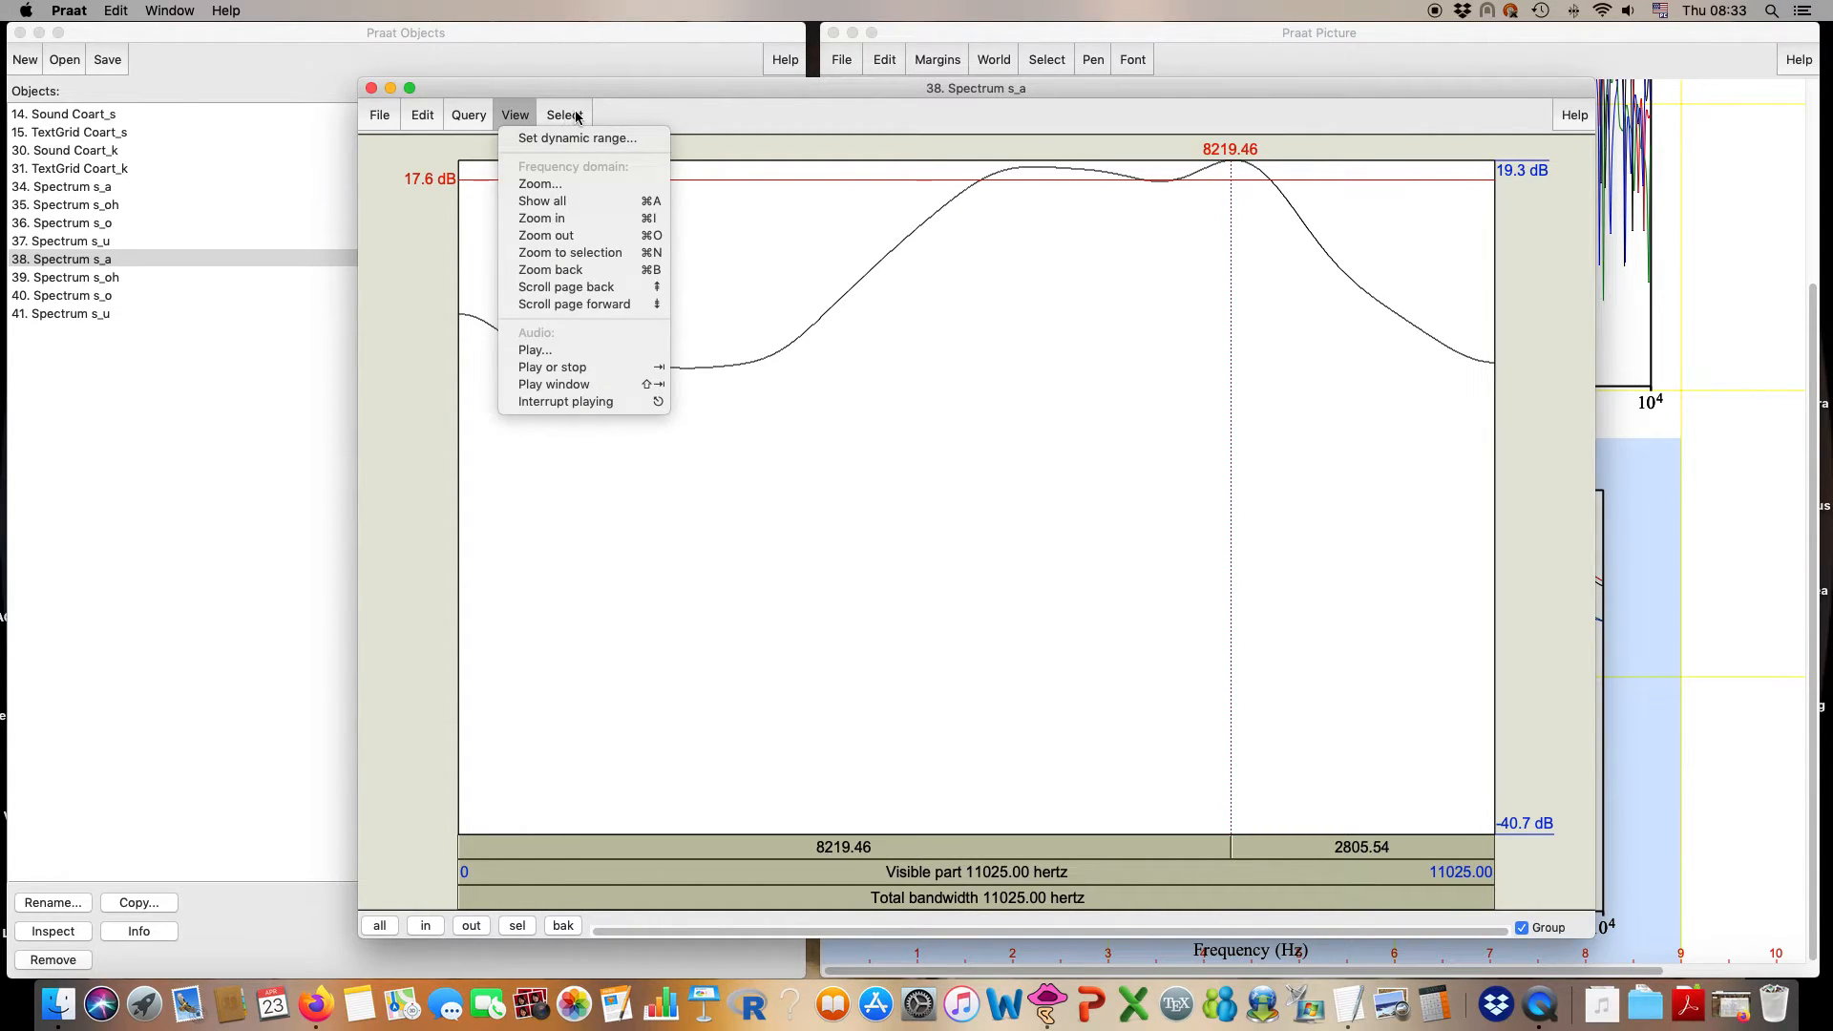
mouse_move(565, 115)
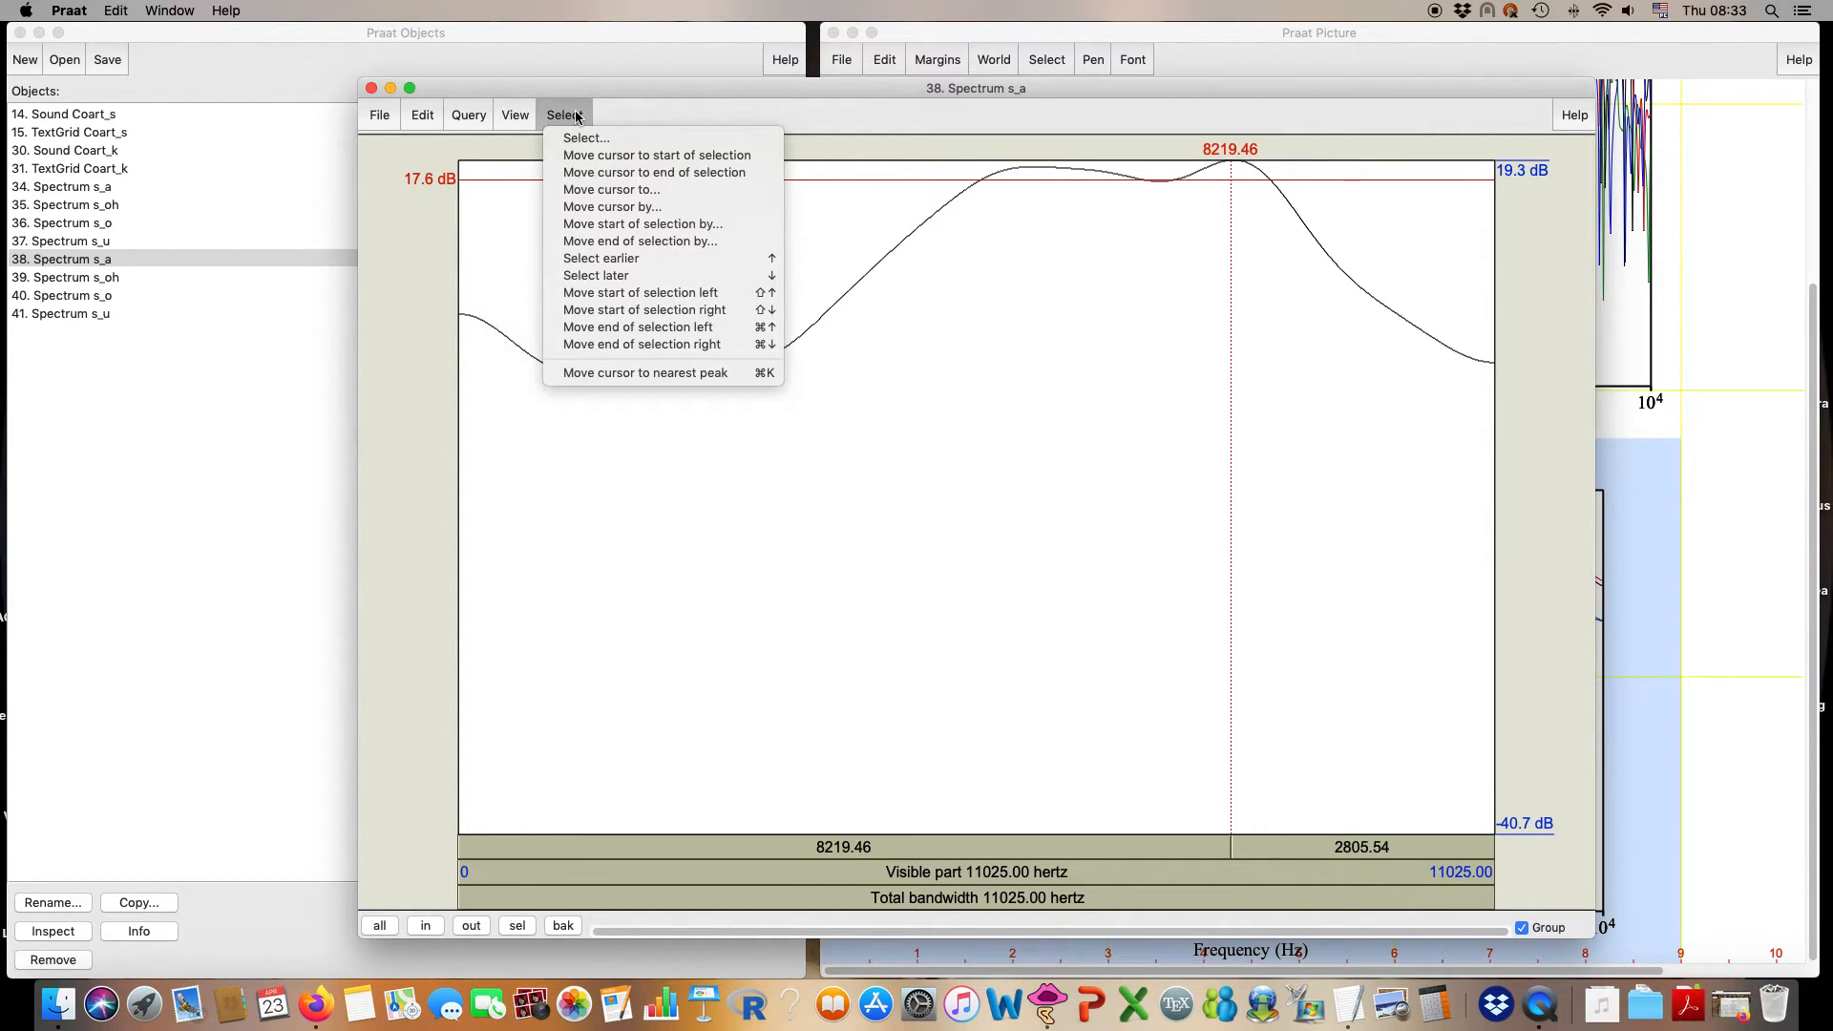
click(650, 371)
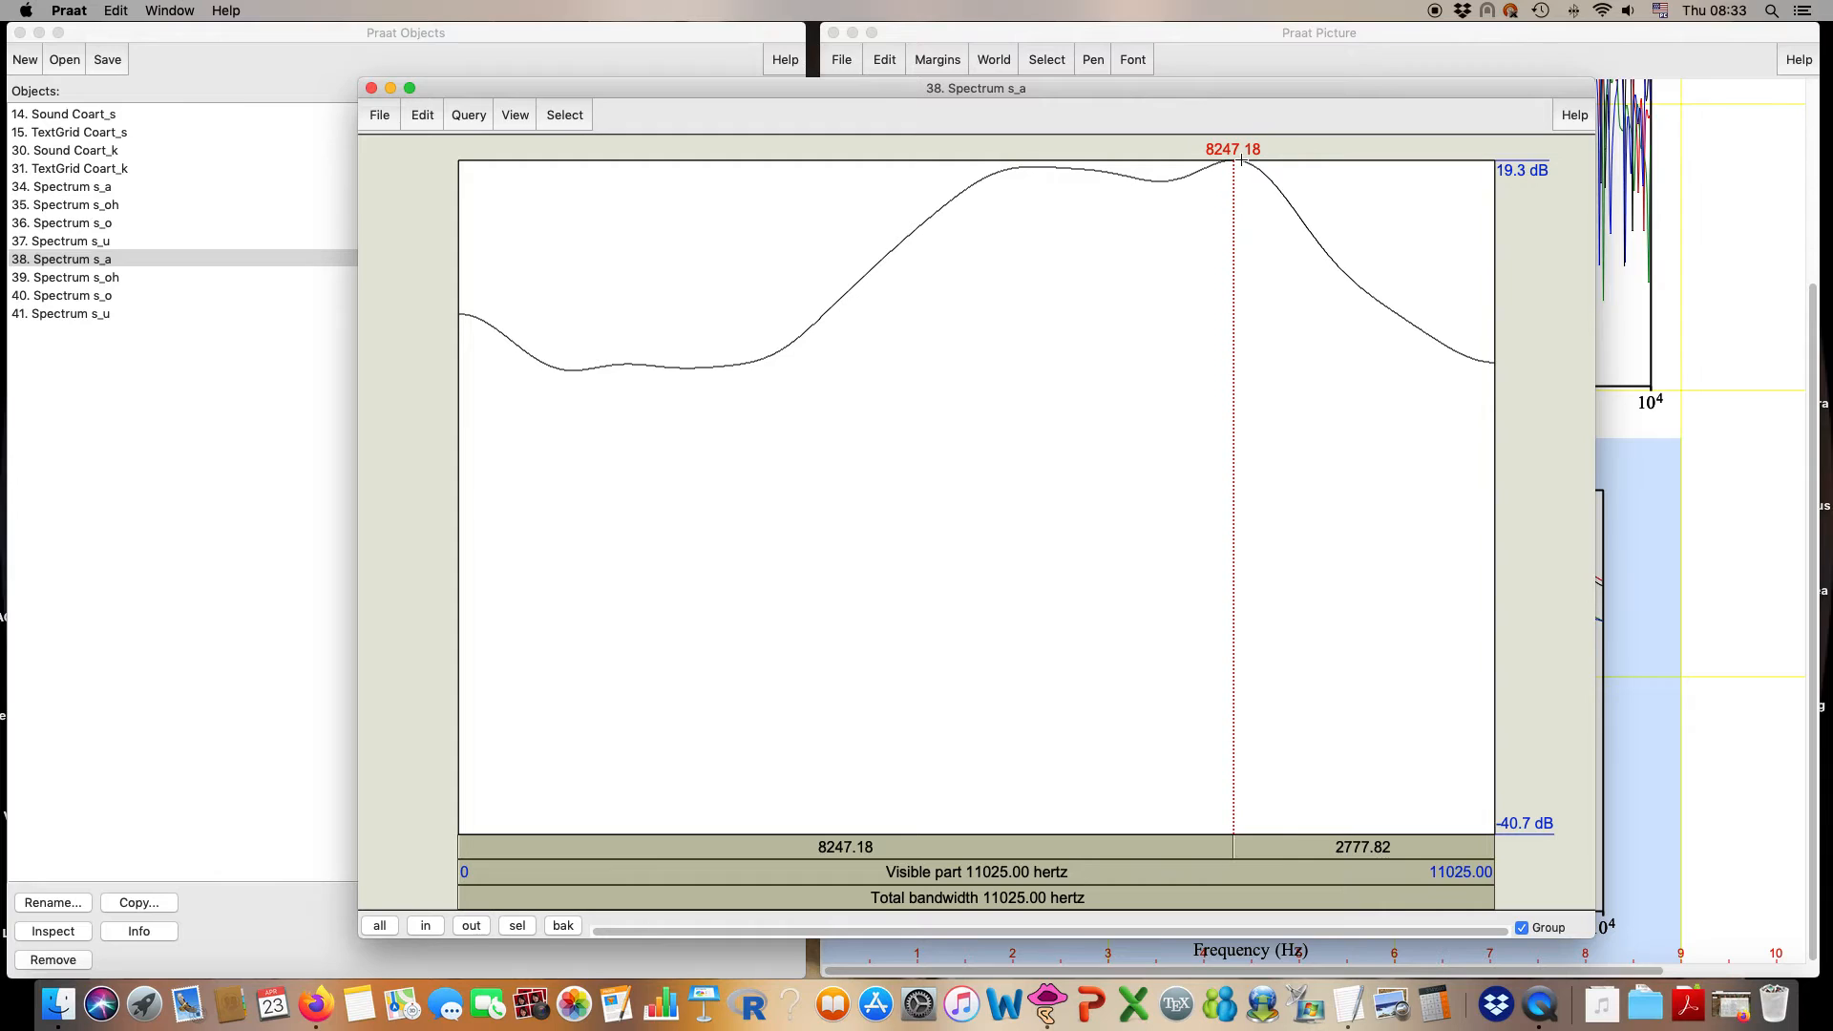
click(371, 88)
- View the smoothed Spectrum s_oh and move the cursor to the nearest peak around 8200 Hz to read its frequency
click(136, 295)
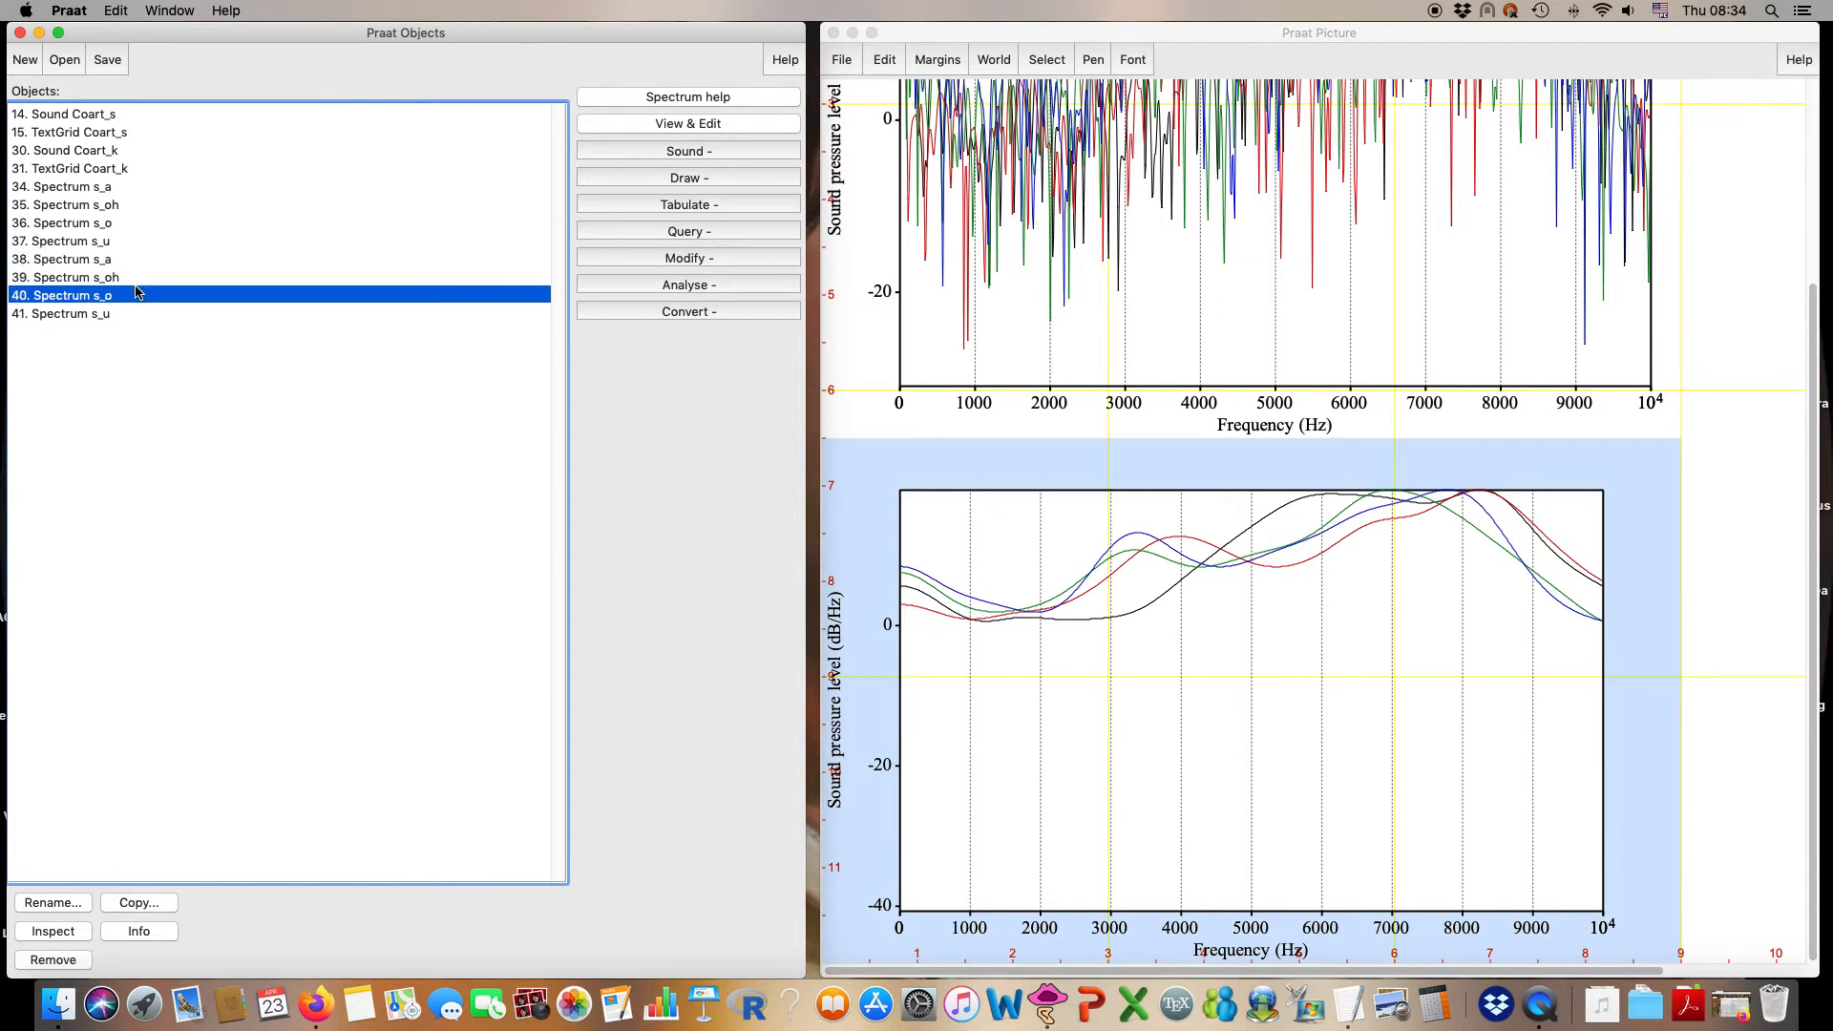
double_click(136, 295)
click(135, 277)
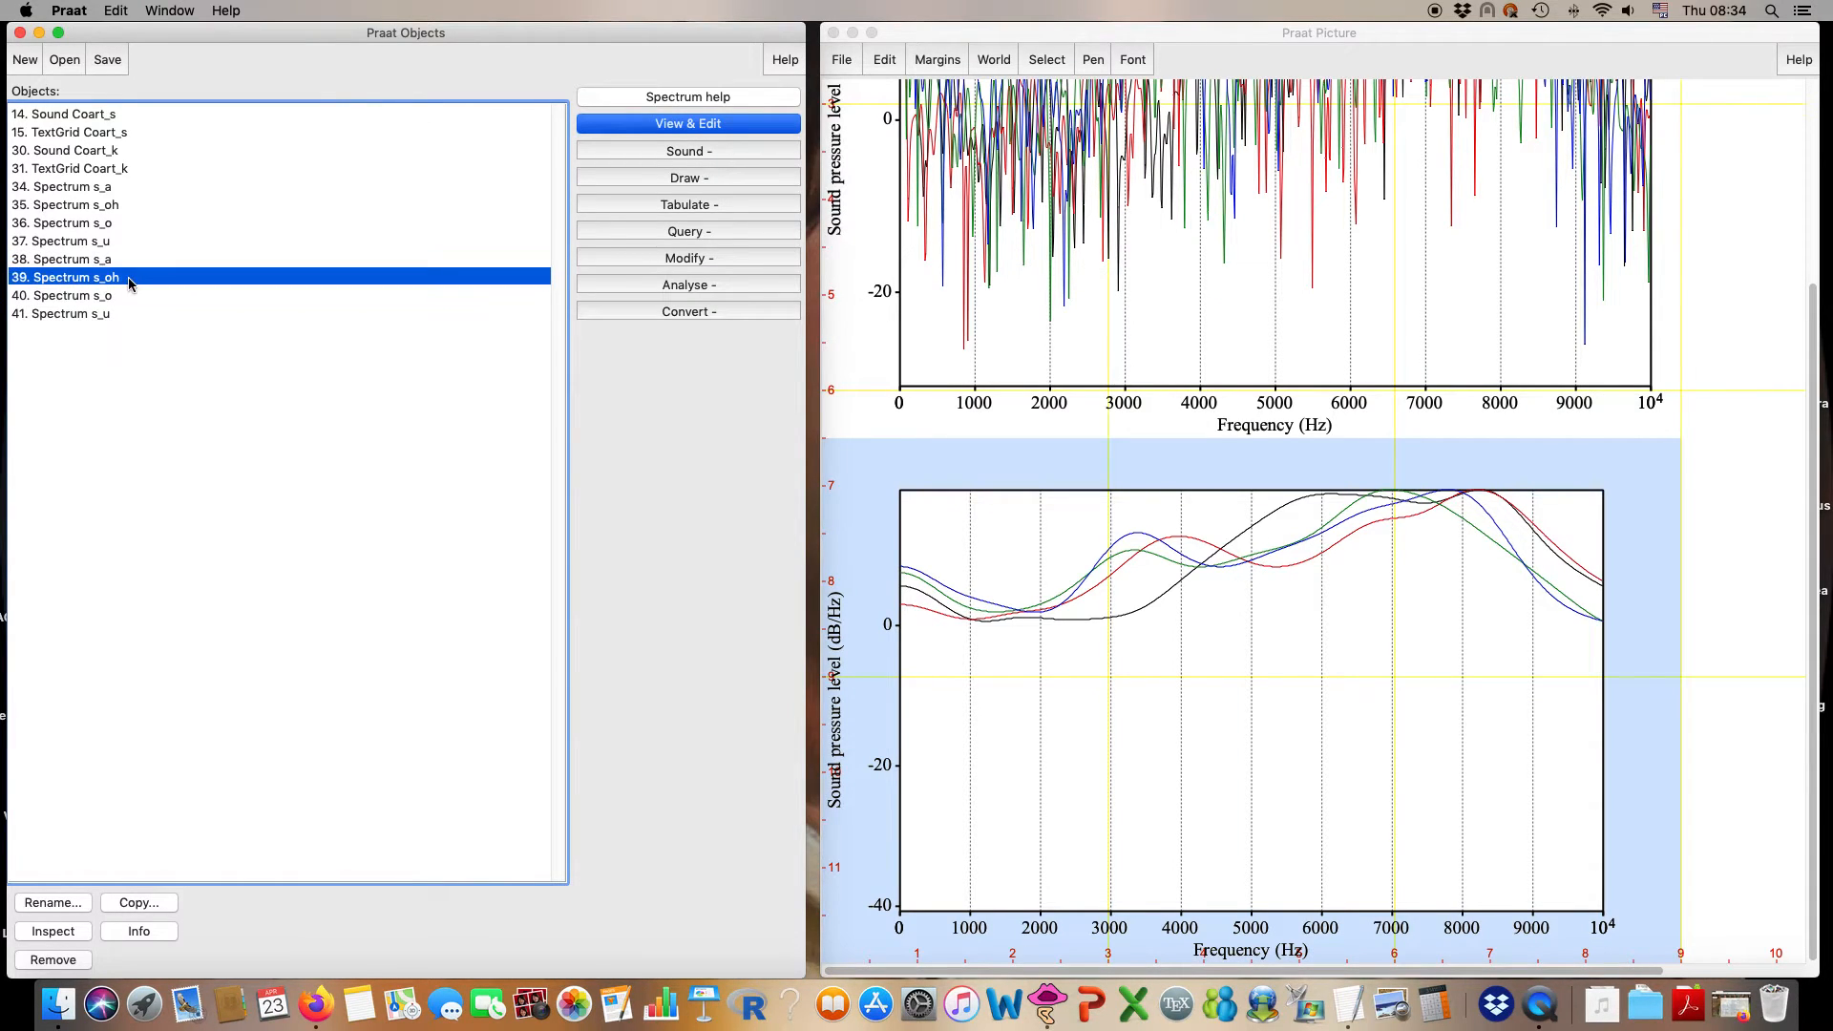
click(690, 129)
click(1178, 134)
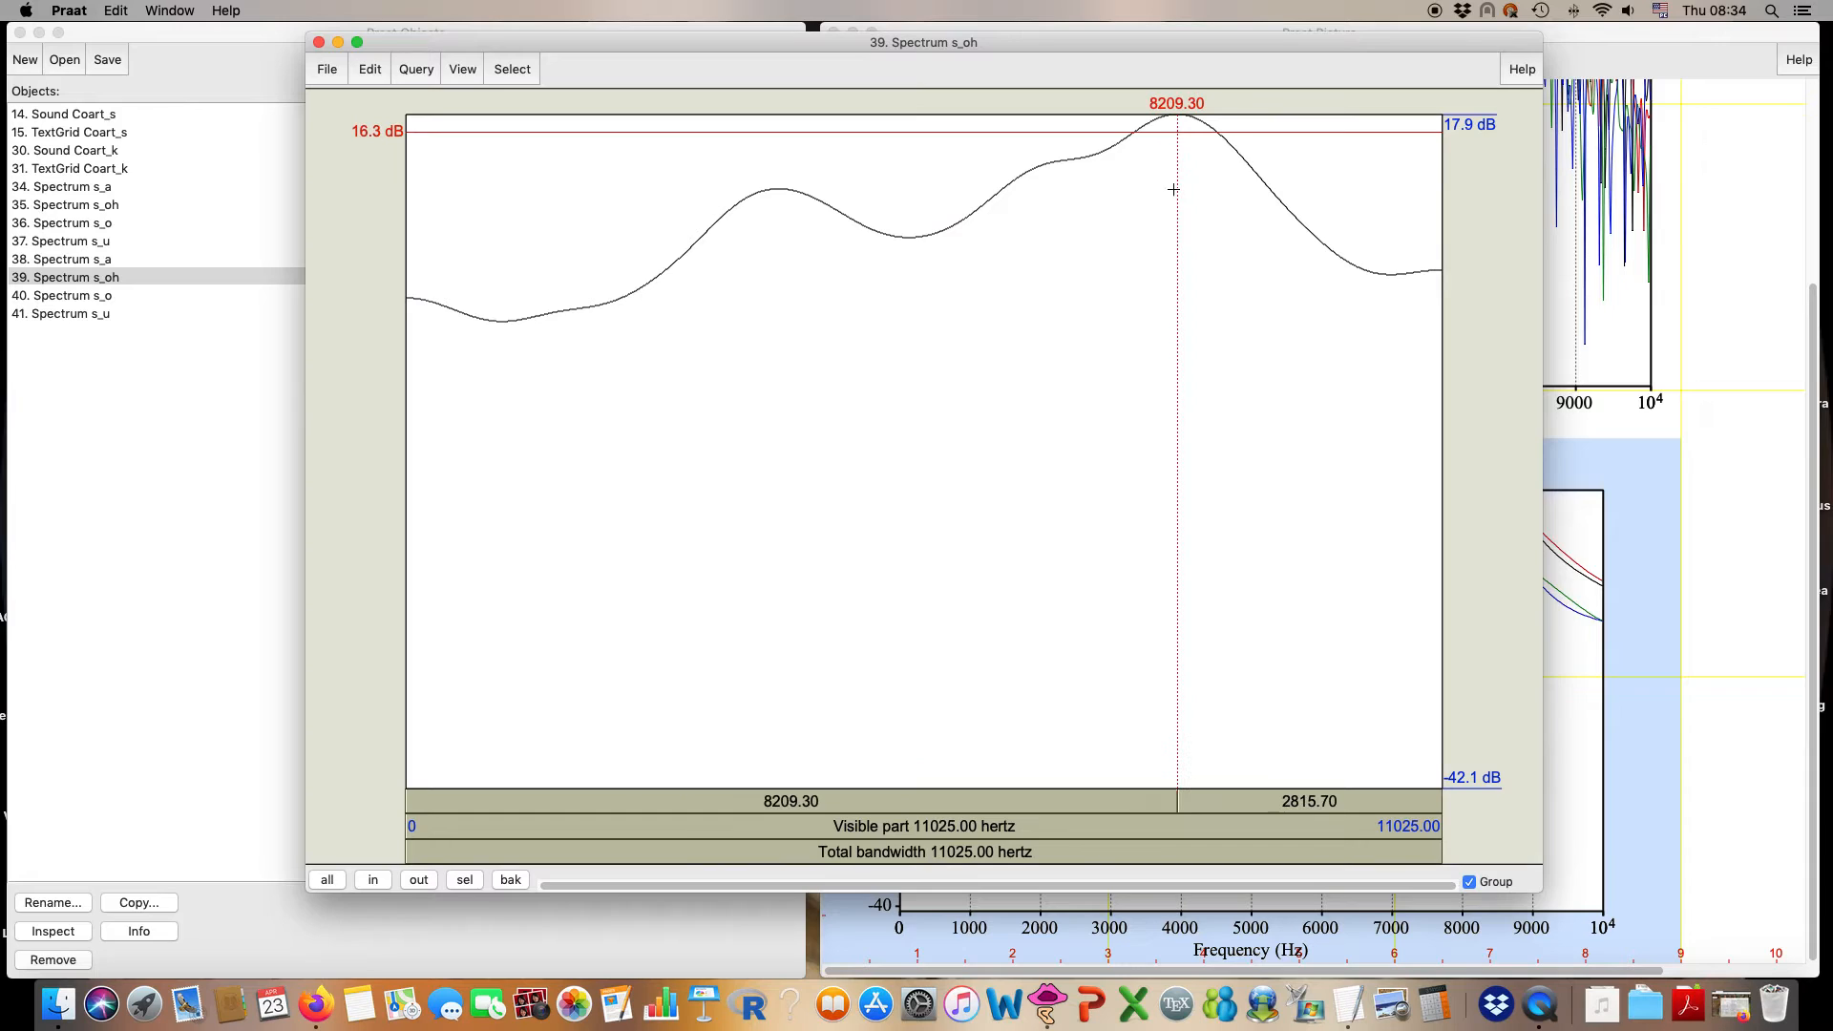
click(498, 76)
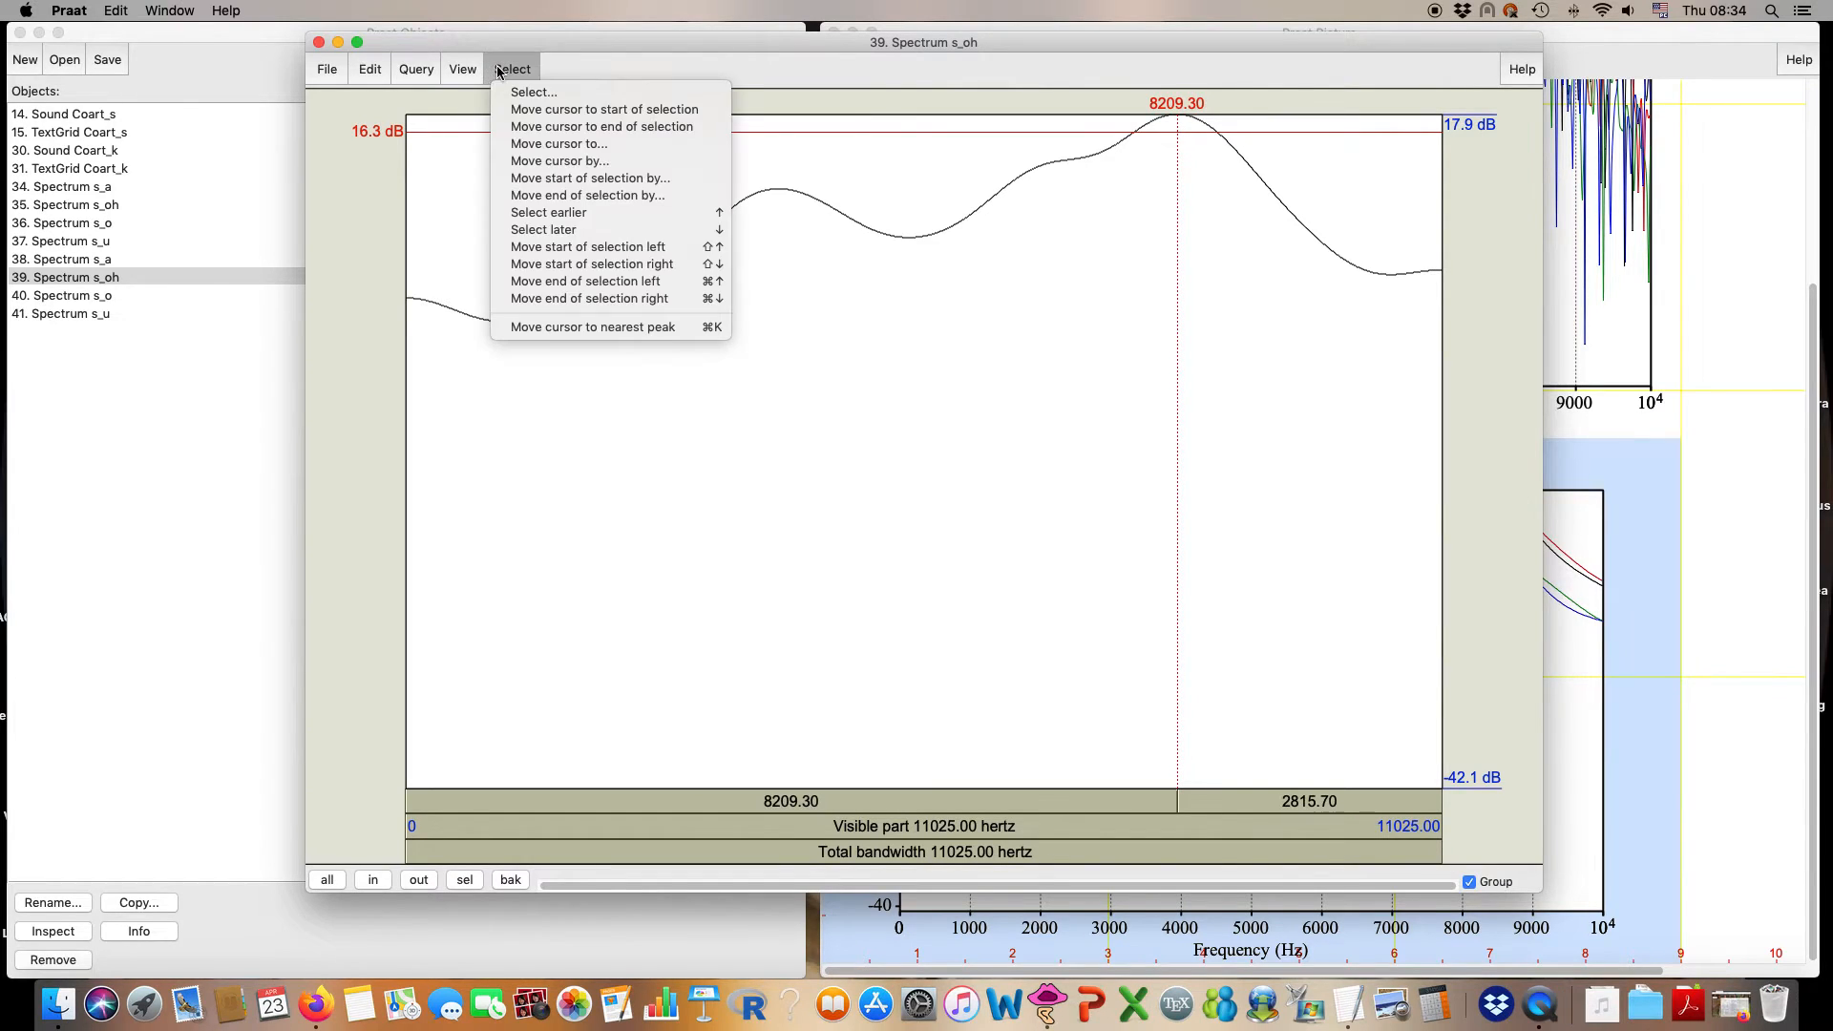
click(579, 328)
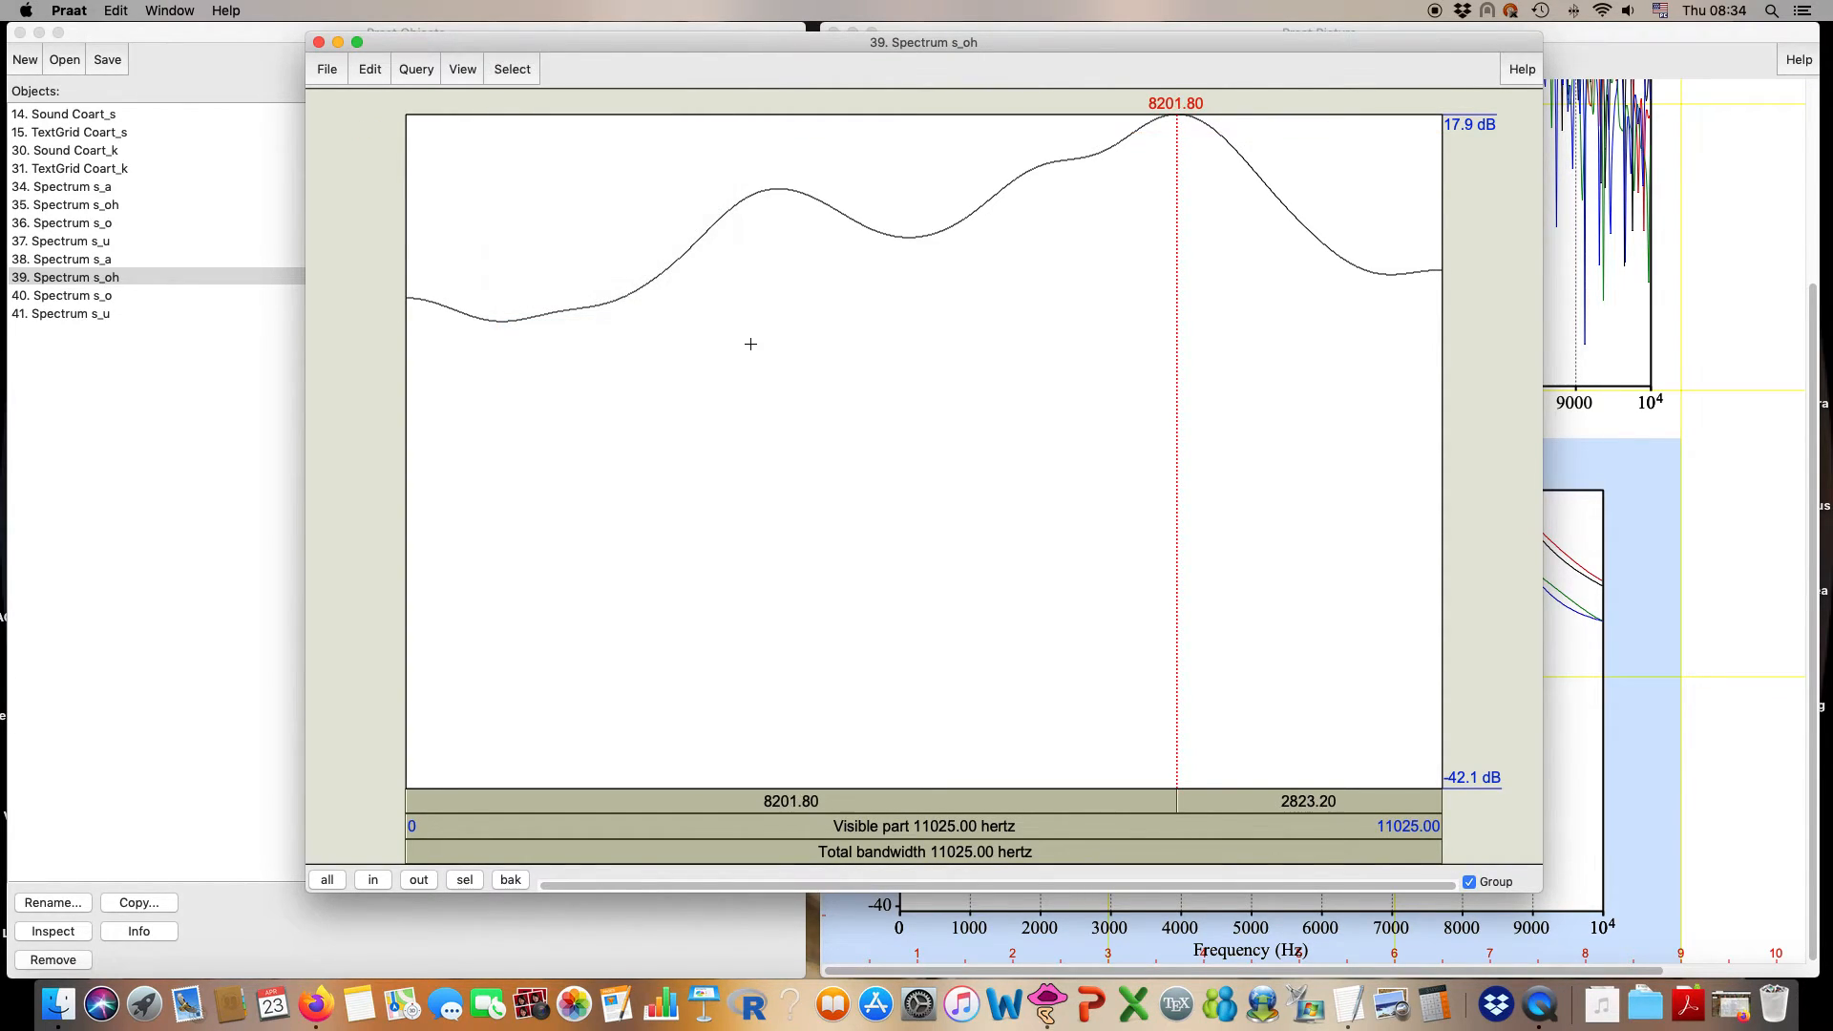
- Locate the lower peak of Spectrum s_oh near 3900 Hz with the nearest-peak command, and close the viewer
click(770, 295)
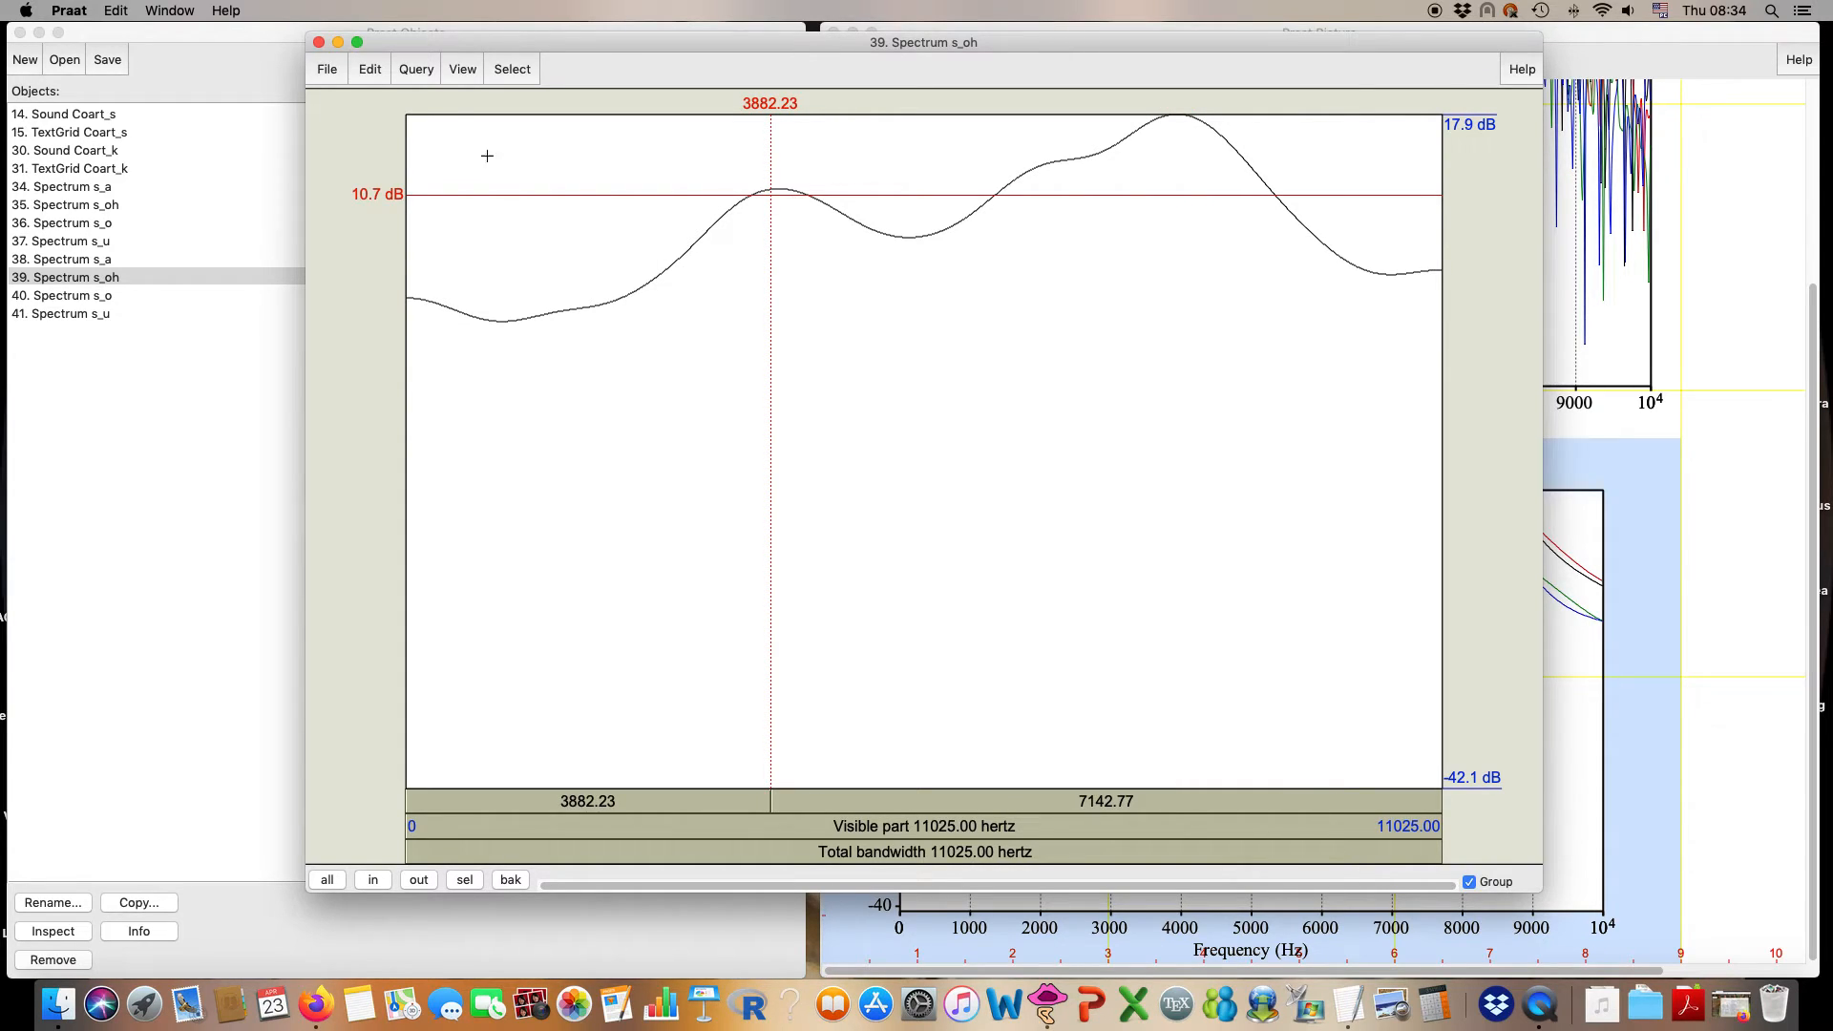
click(513, 74)
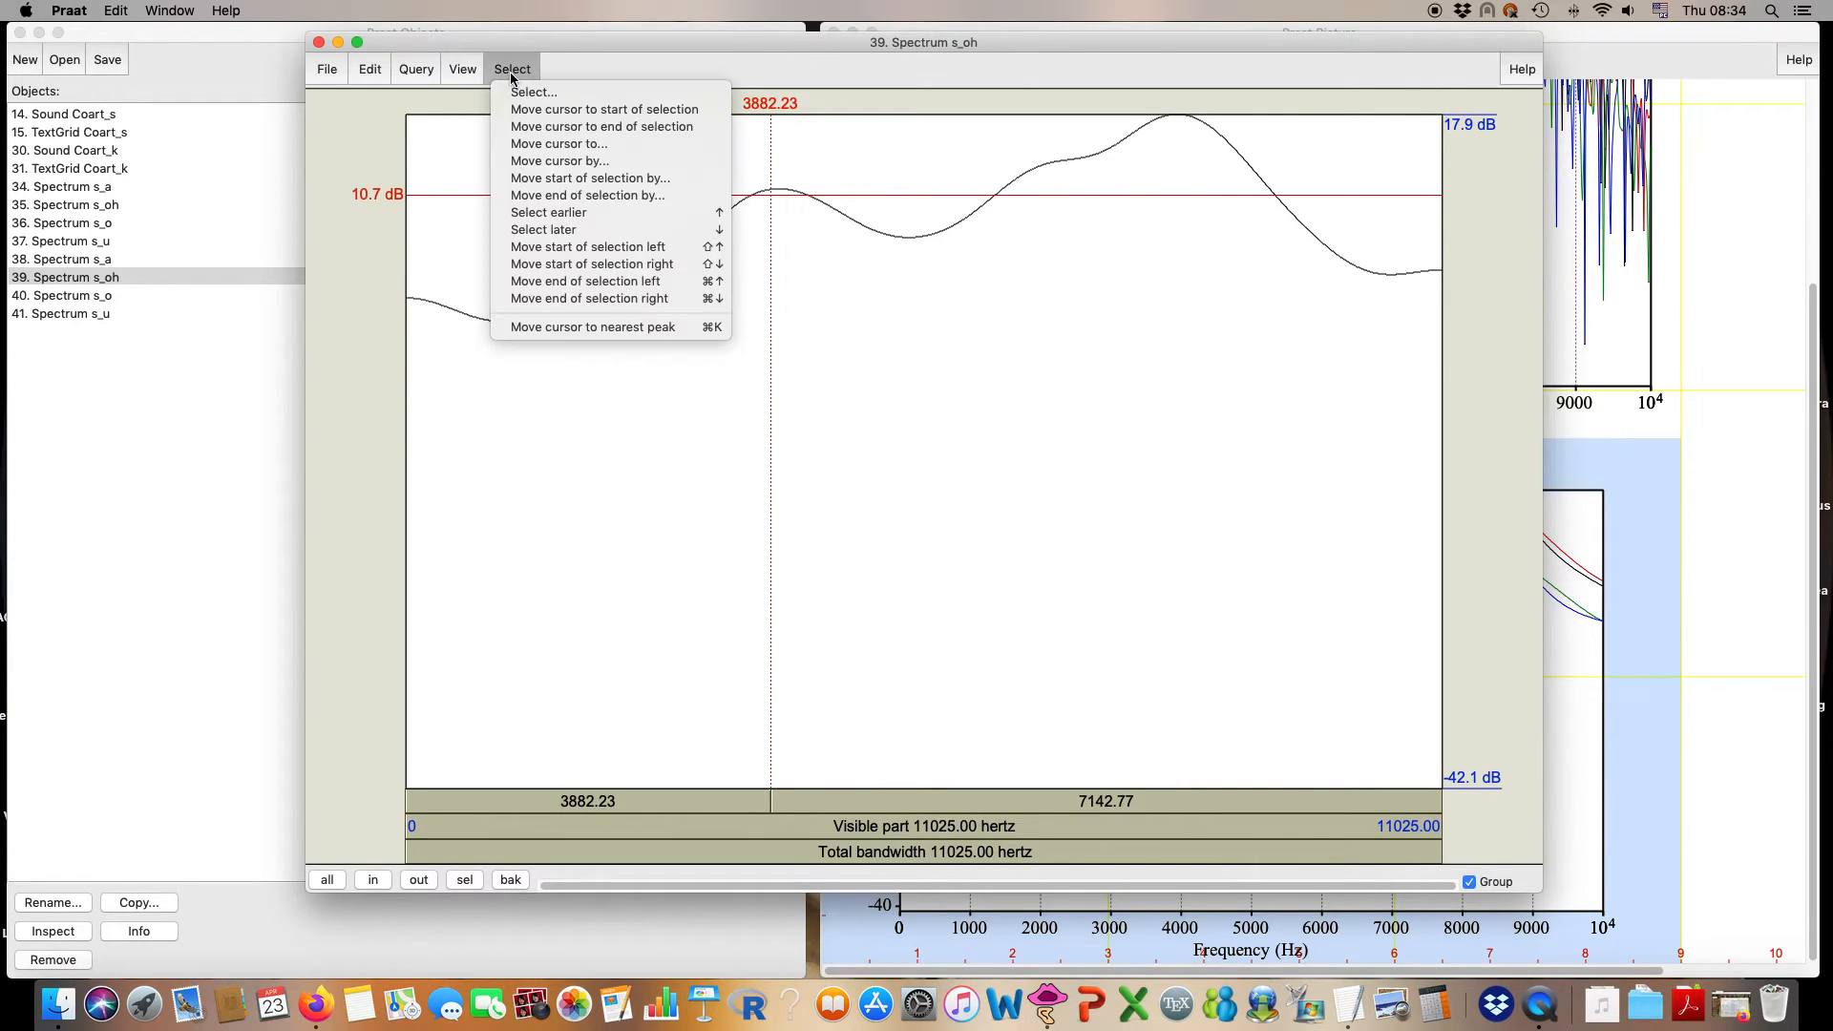
click(526, 327)
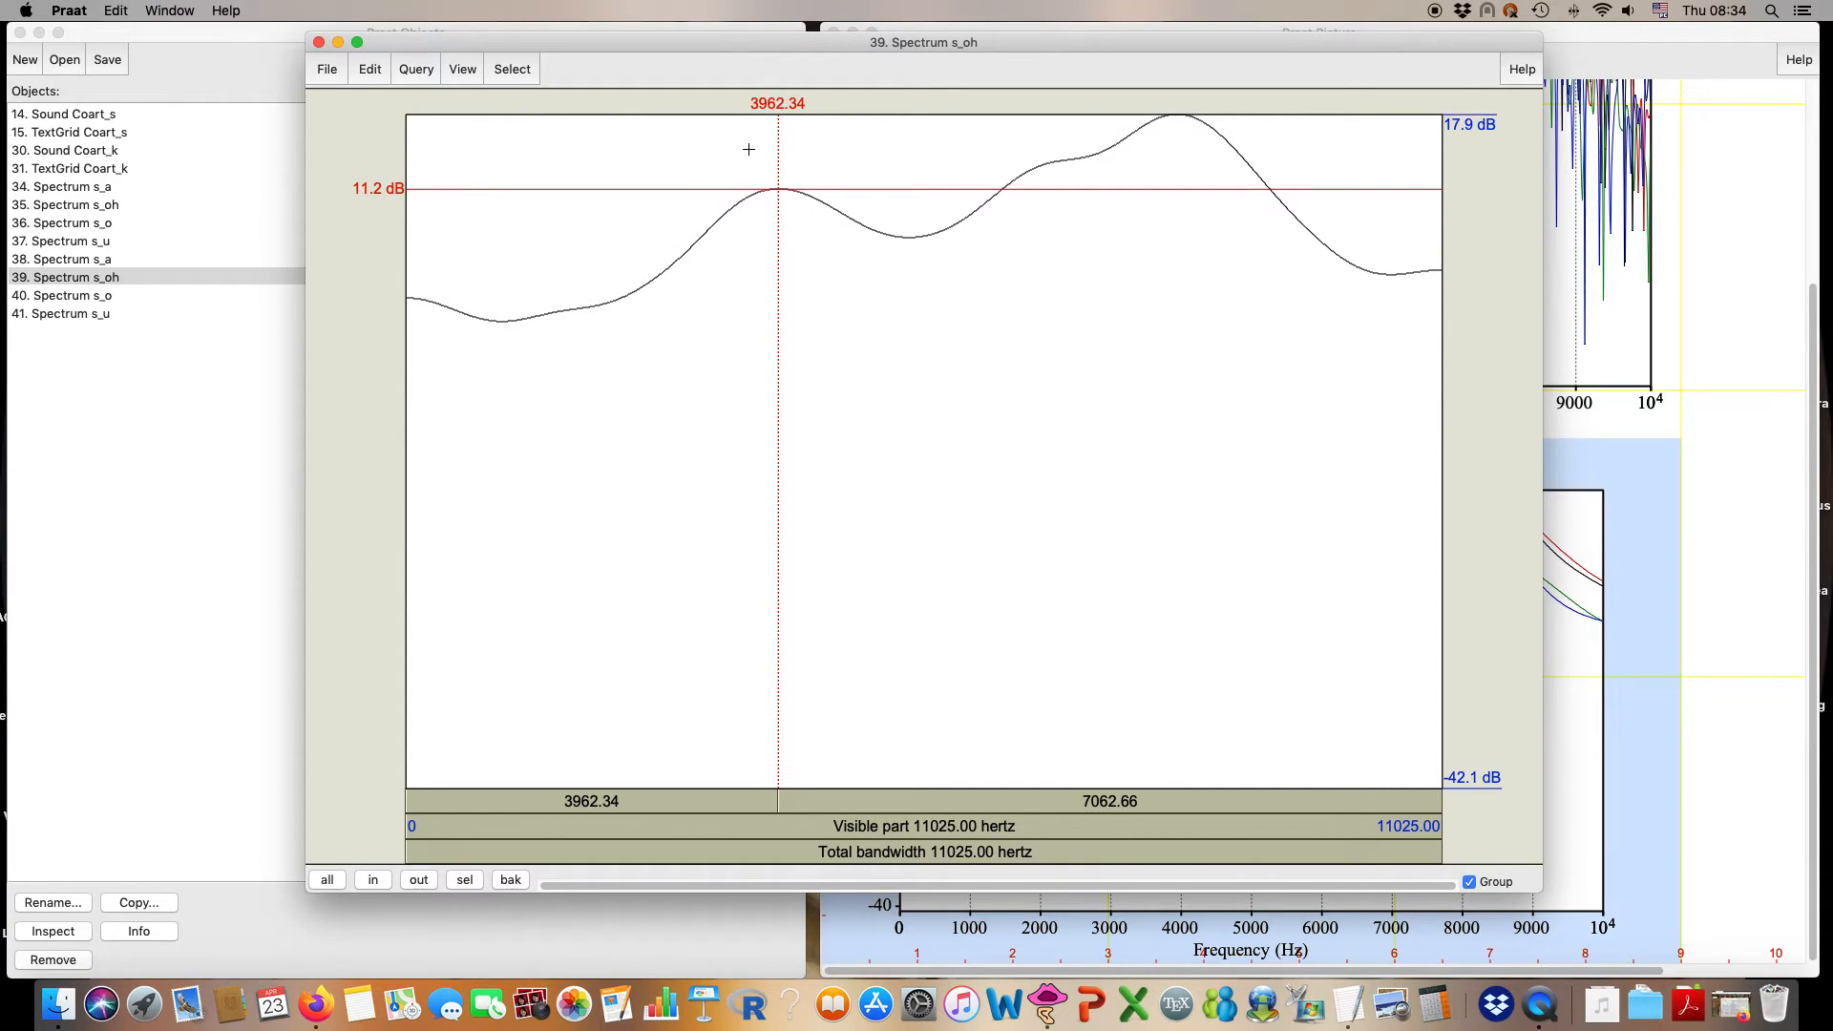
click(319, 42)
- View the smoothed Spectrum s_o, move the cursor to the nearest peak around 3350 Hz, and close the viewer
click(110, 298)
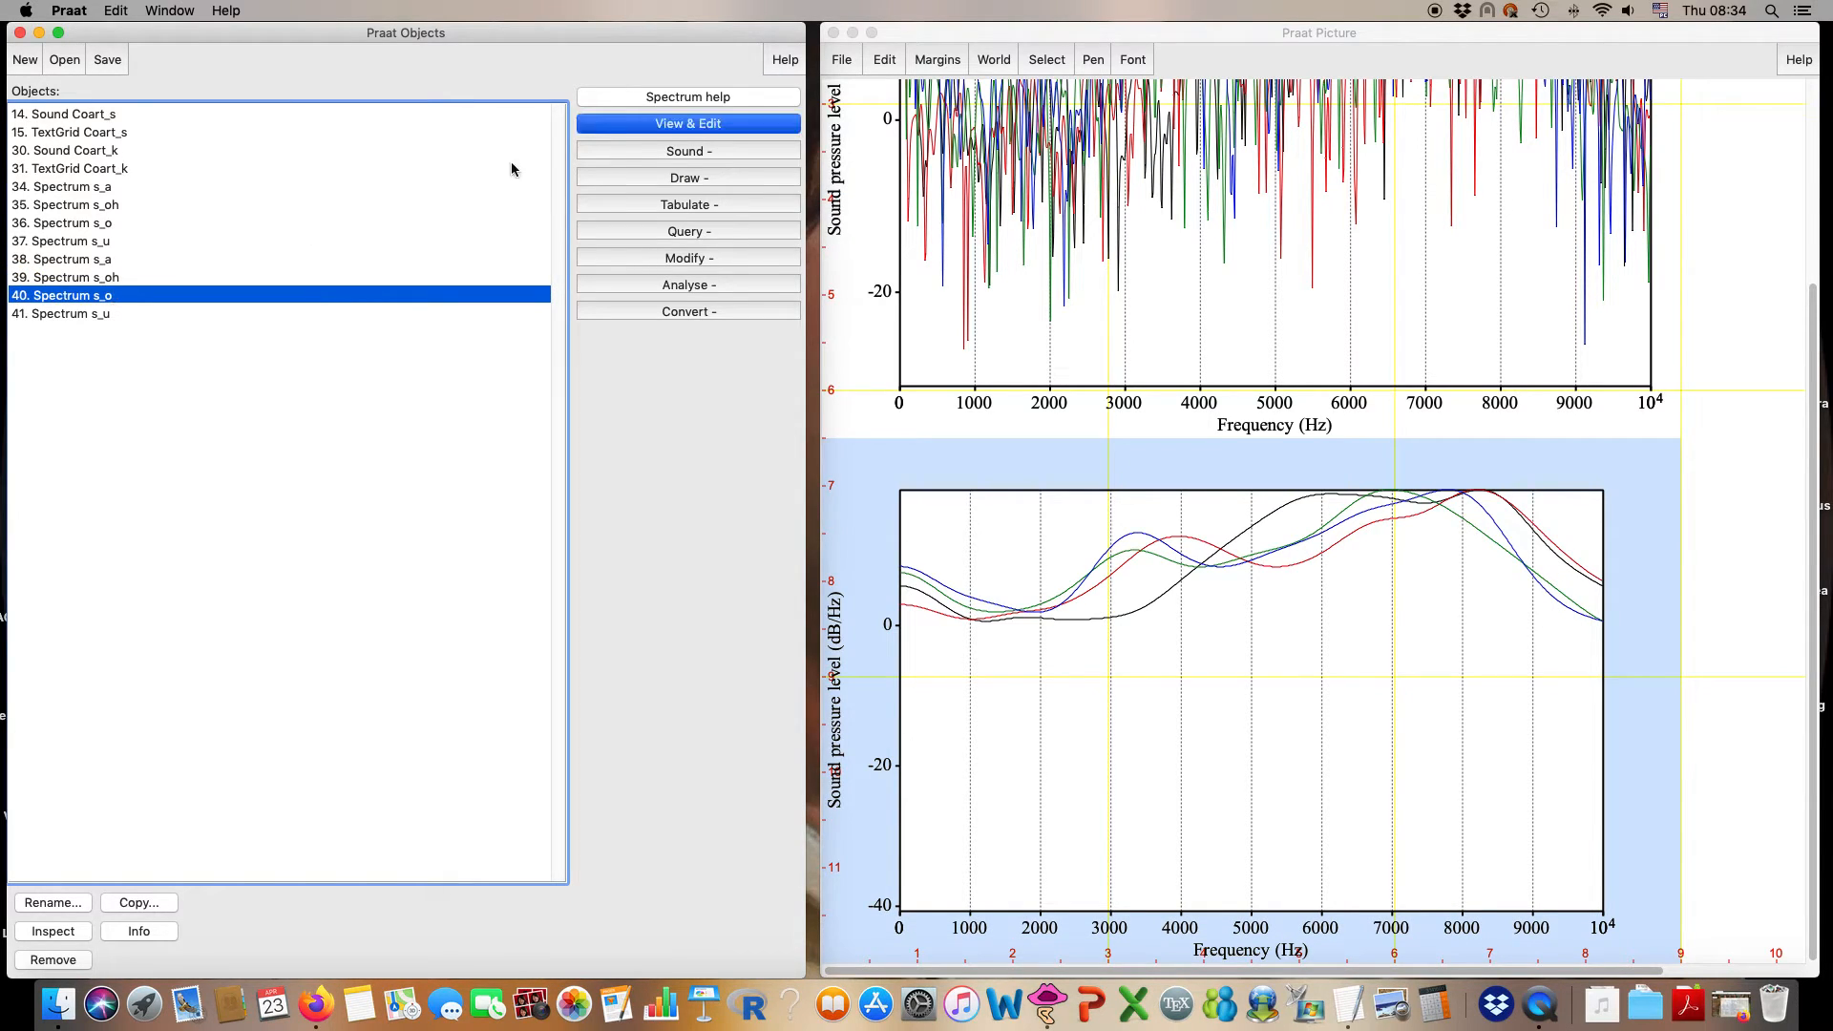
click(638, 123)
click(468, 226)
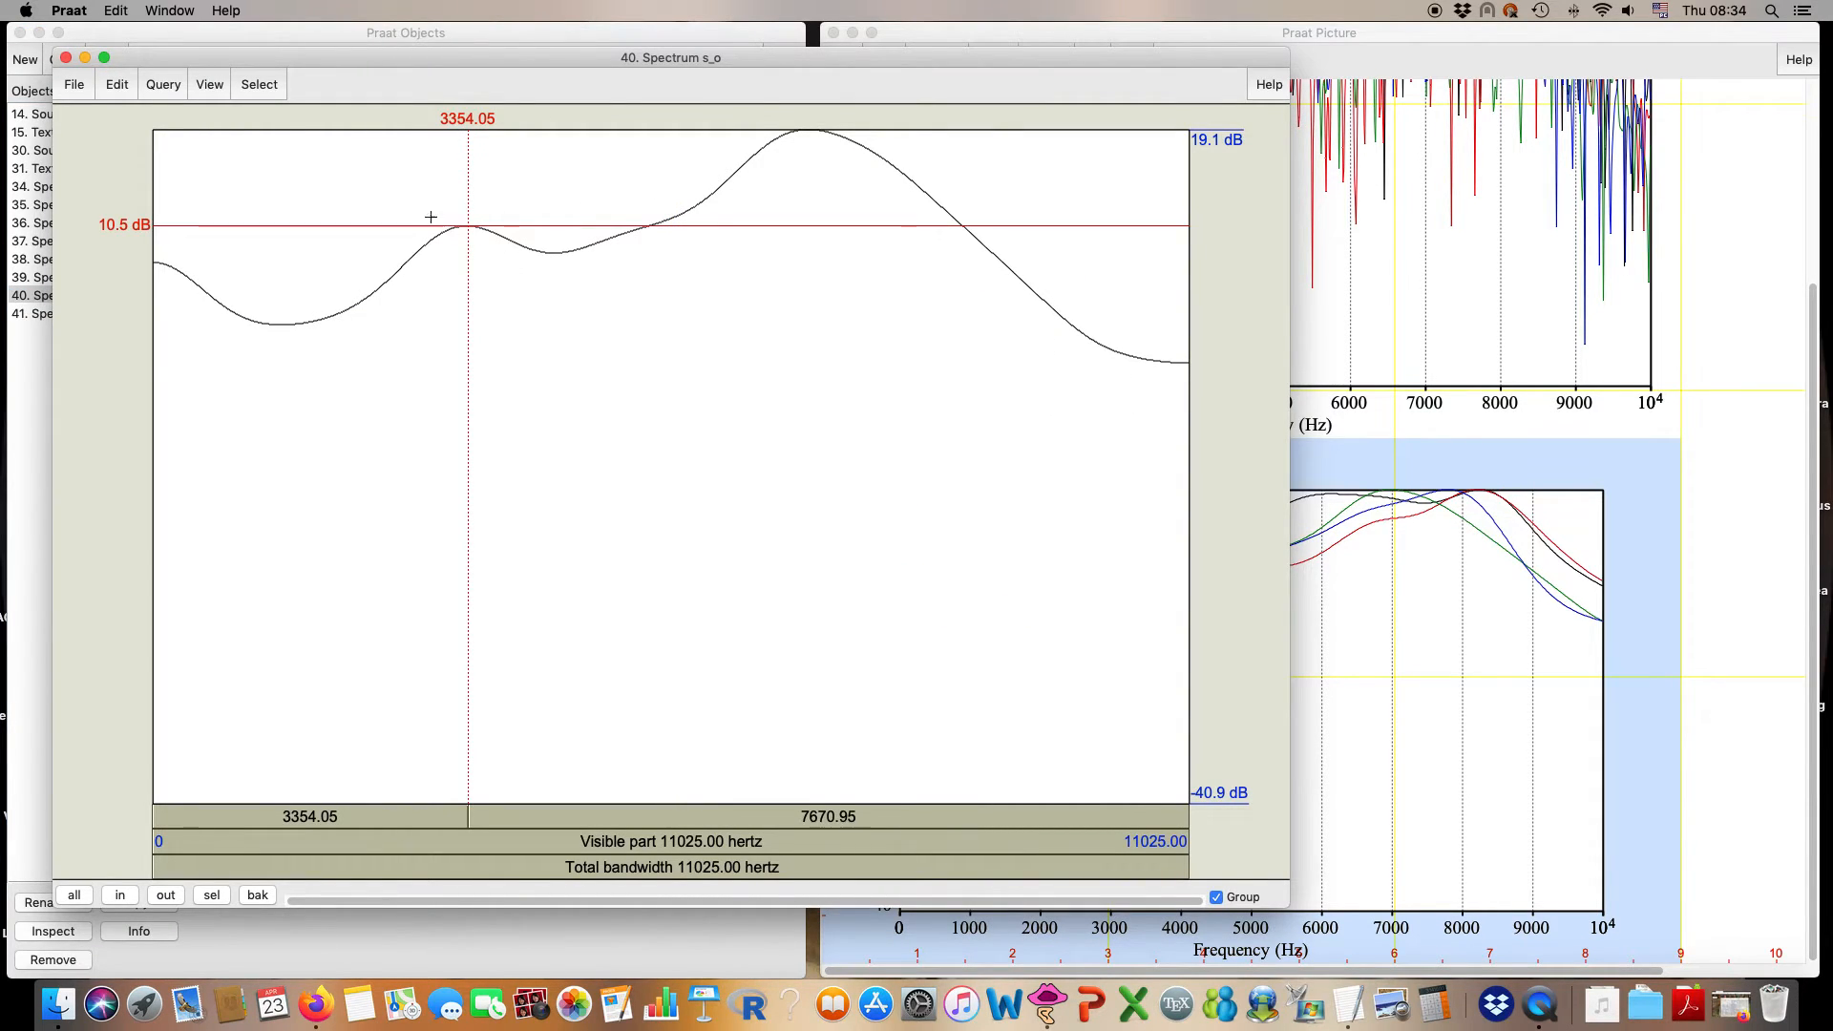
click(262, 86)
click(297, 343)
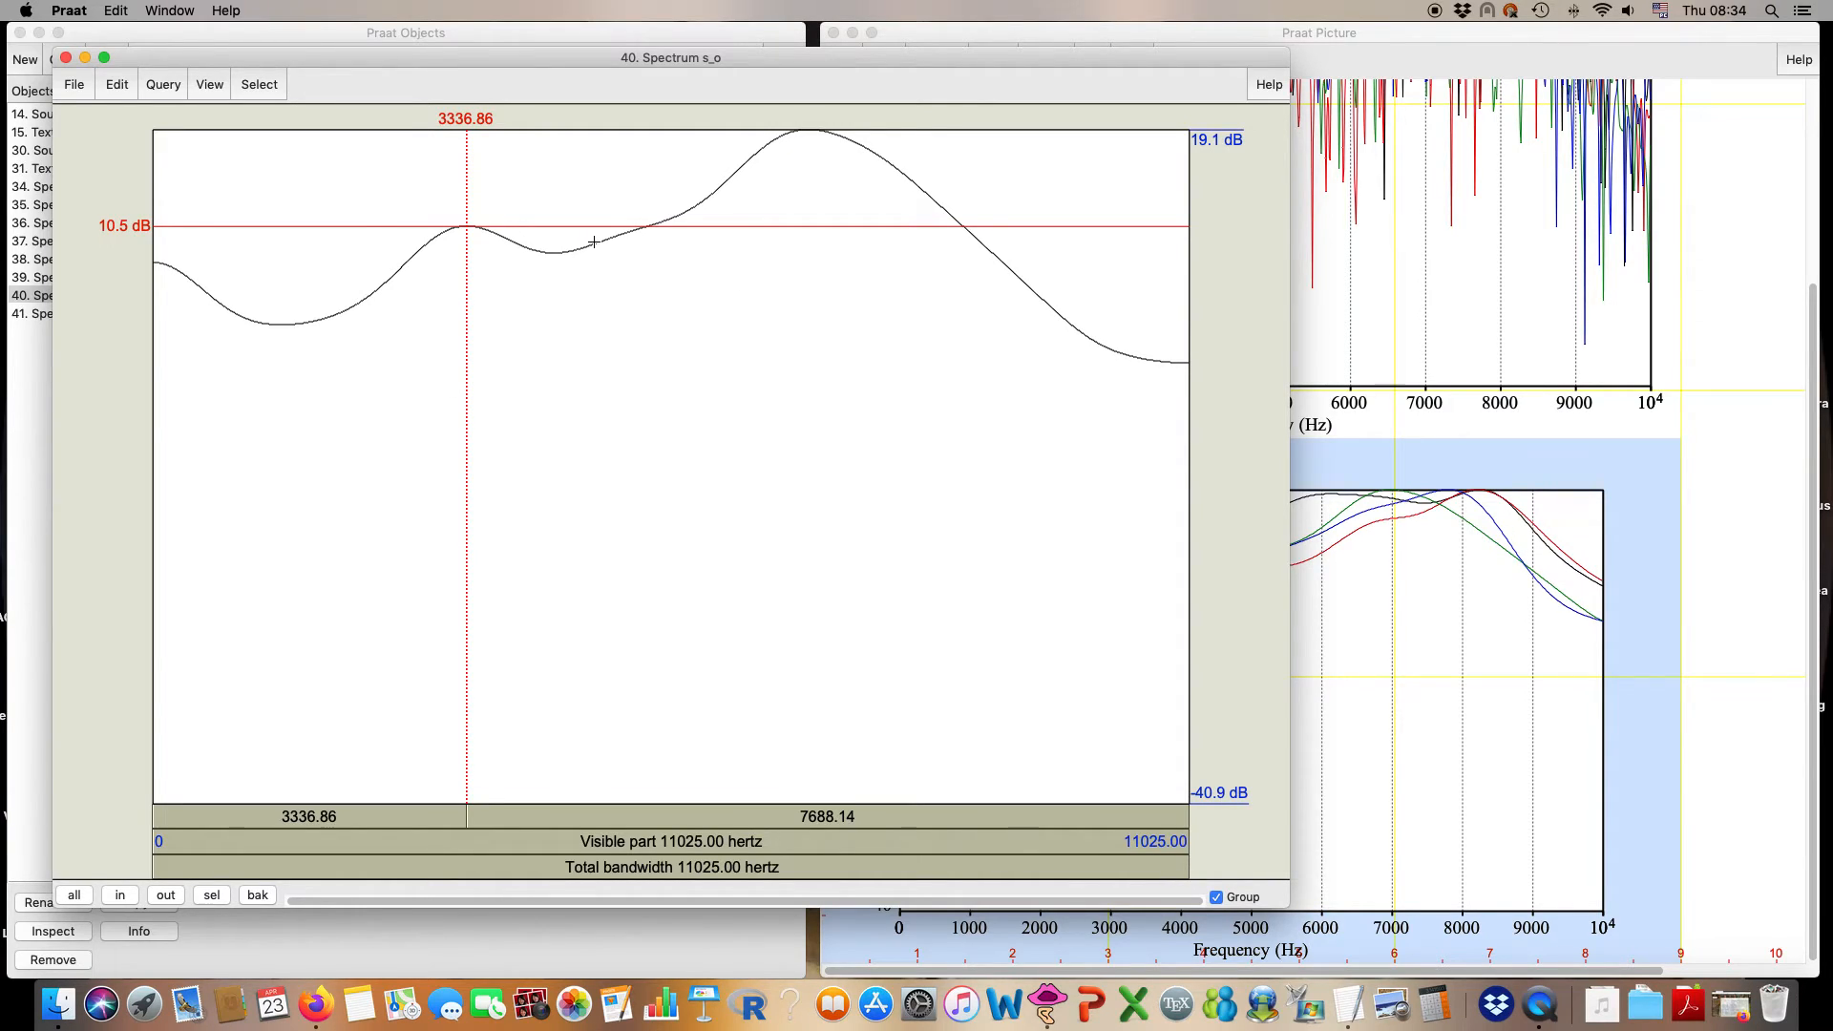
click(66, 58)
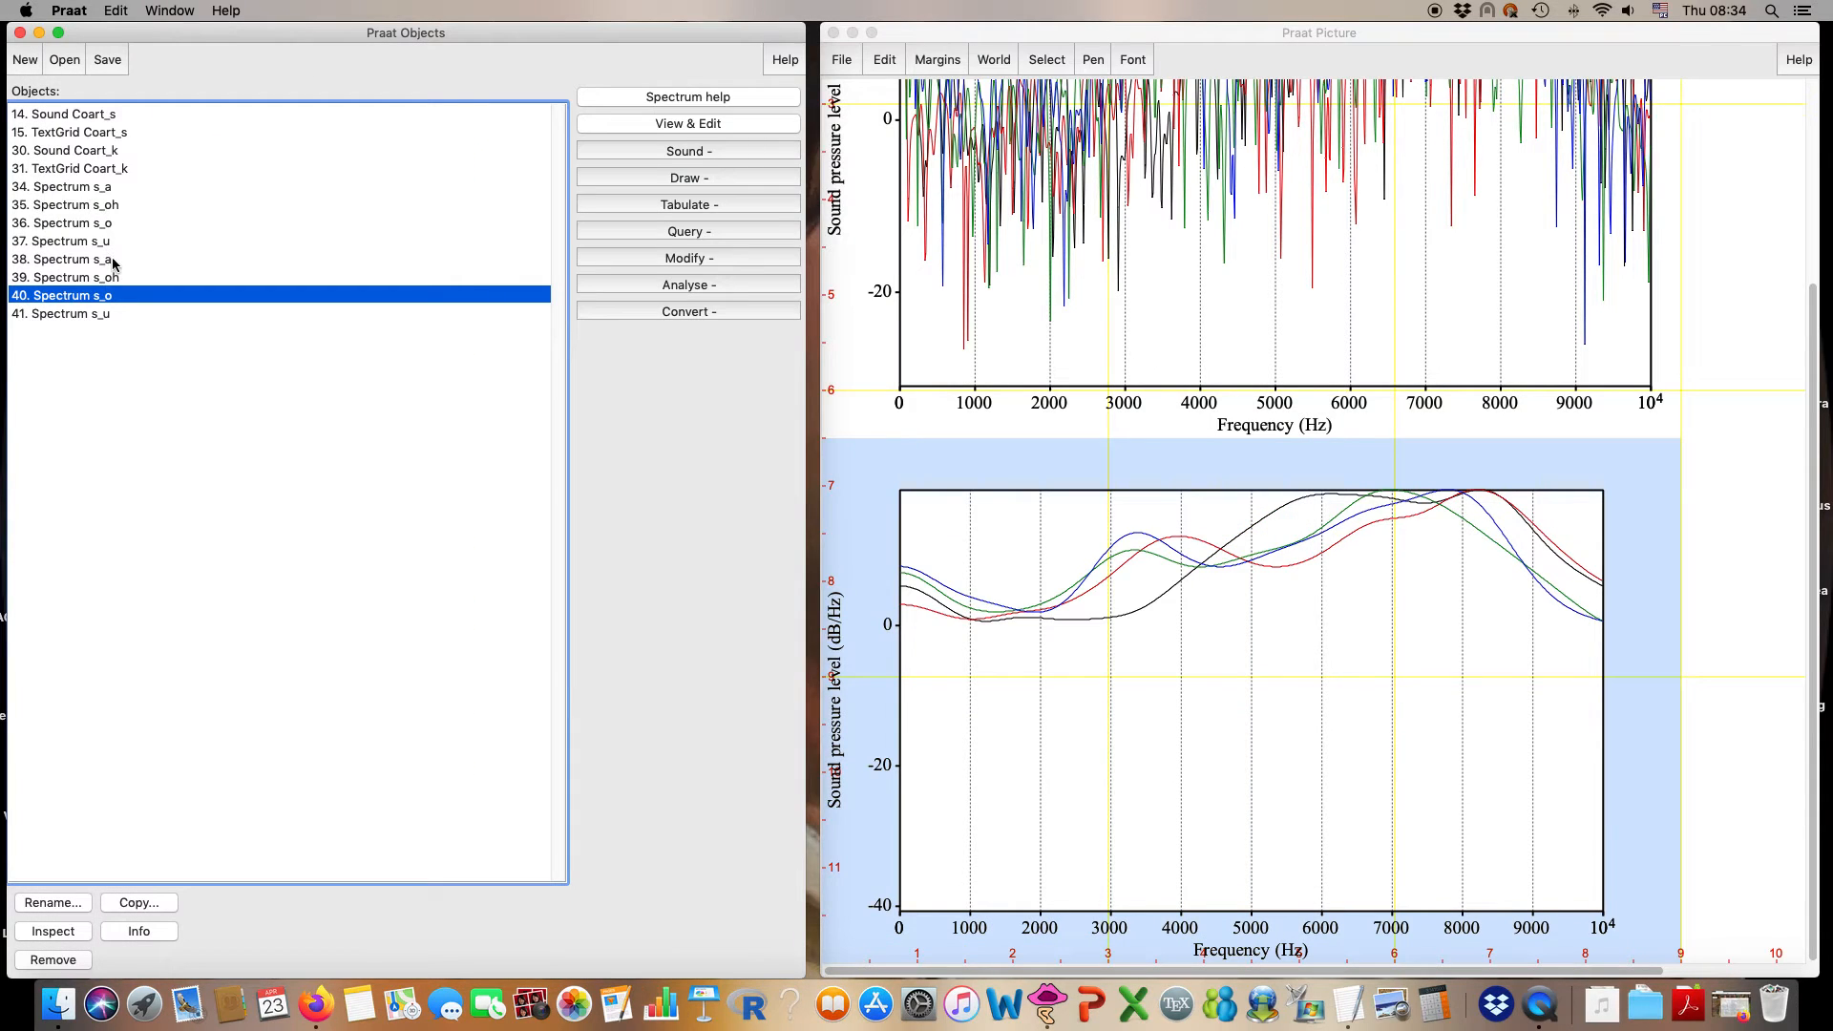
- Reopen the smoothed Spectrum s_a, move the cursor from about 8400 Hz to the nearest peak, and close the viewer
click(113, 261)
click(711, 127)
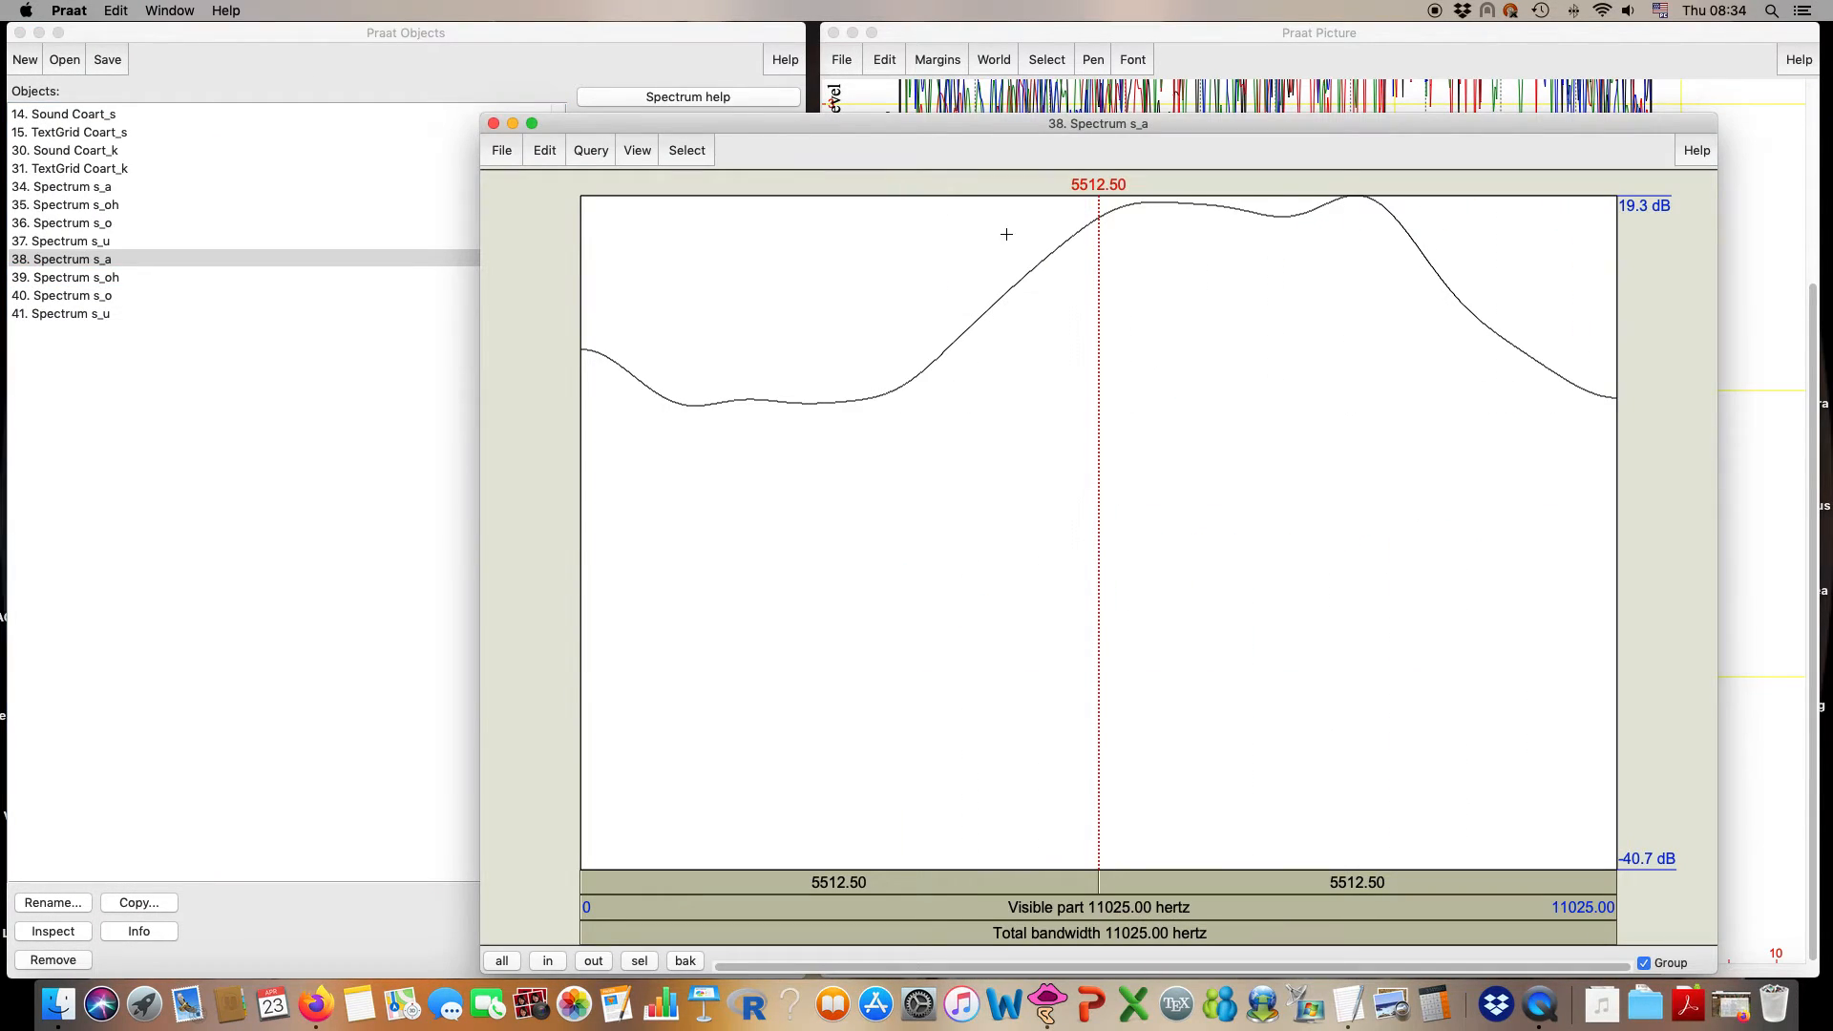
click(1373, 219)
click(657, 152)
click(683, 150)
click(687, 150)
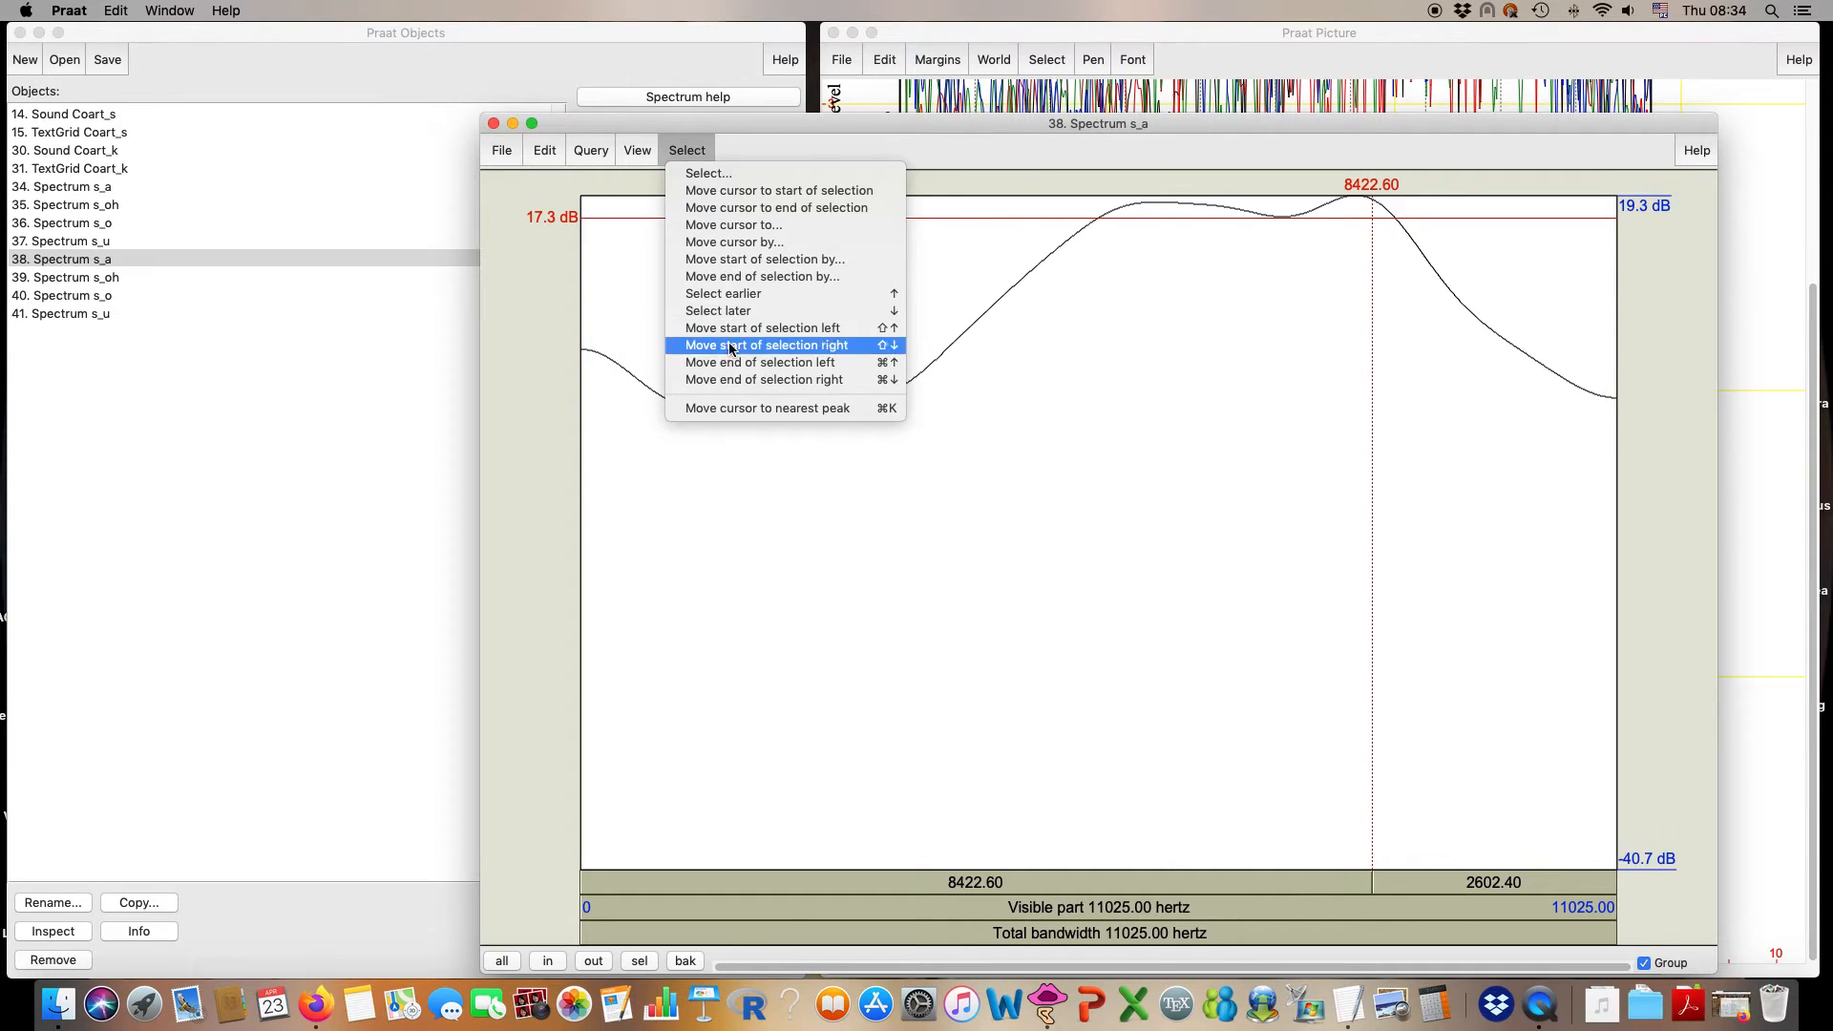
click(734, 408)
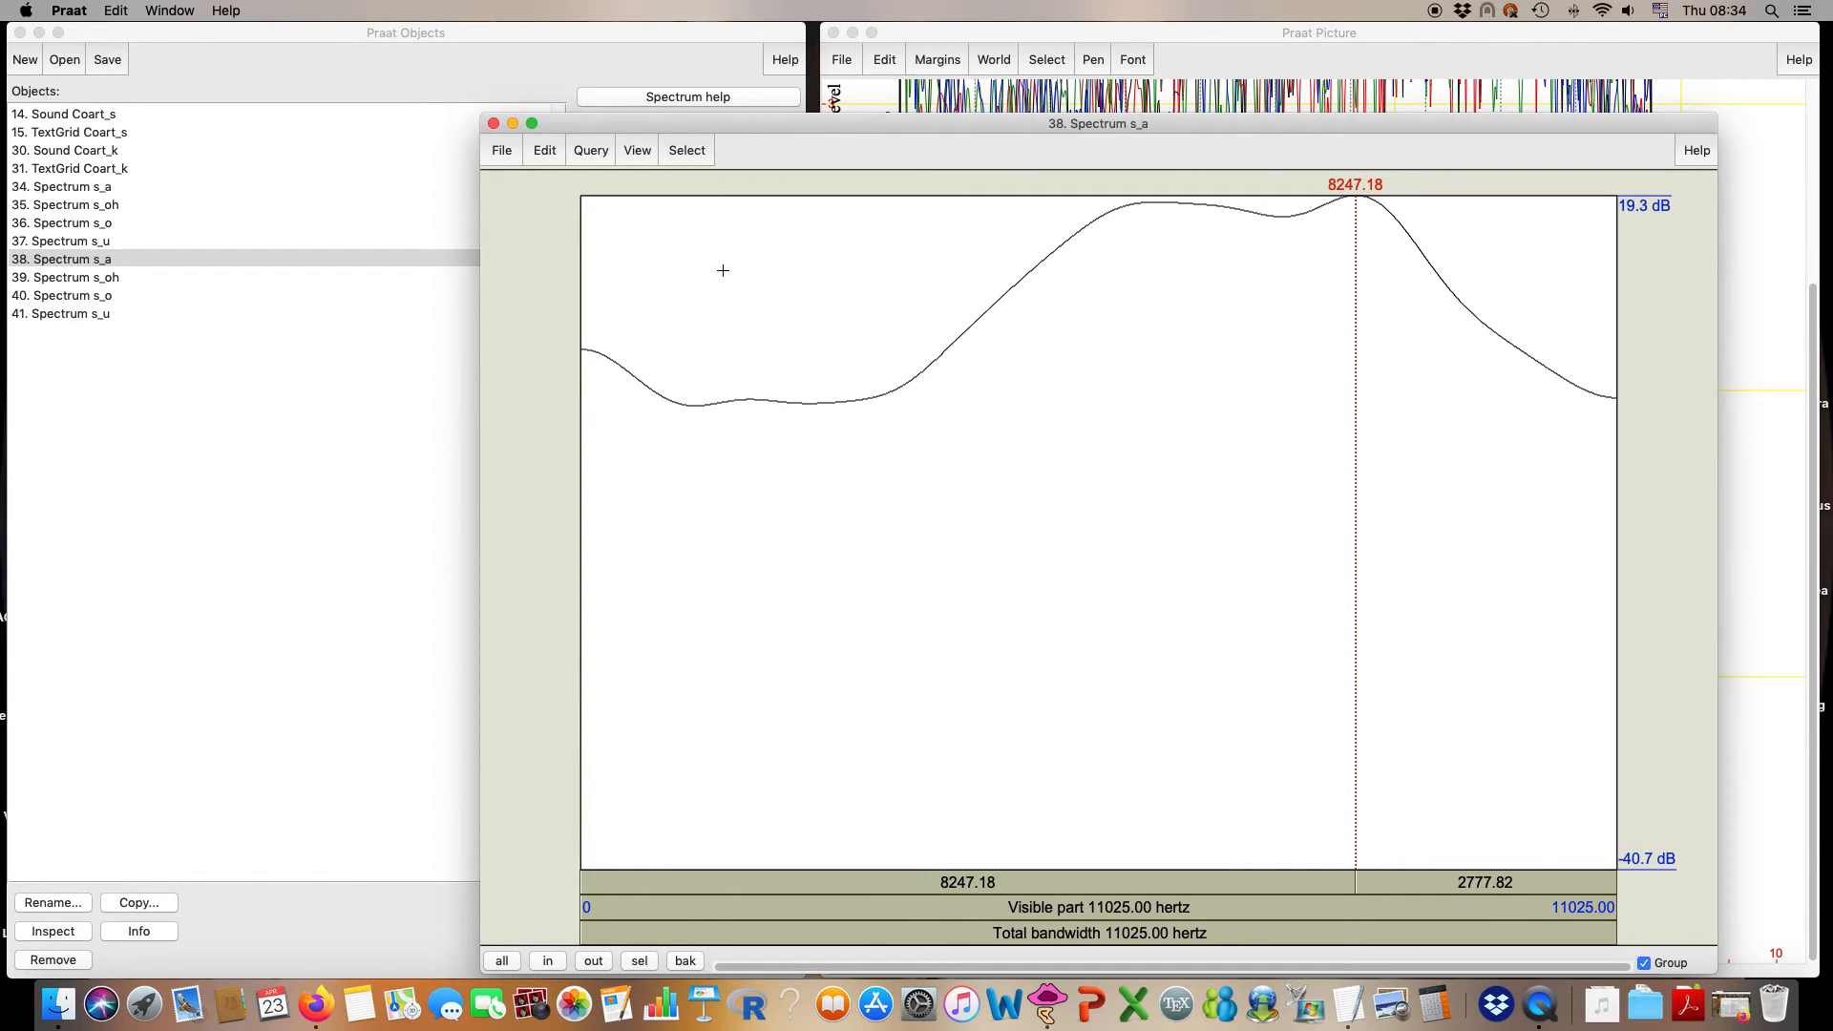
click(494, 123)
- Open Sound Coart_k and TextGrid Coart_k together and place the cursor inside the k(u) interval
drag(131, 153, 131, 172)
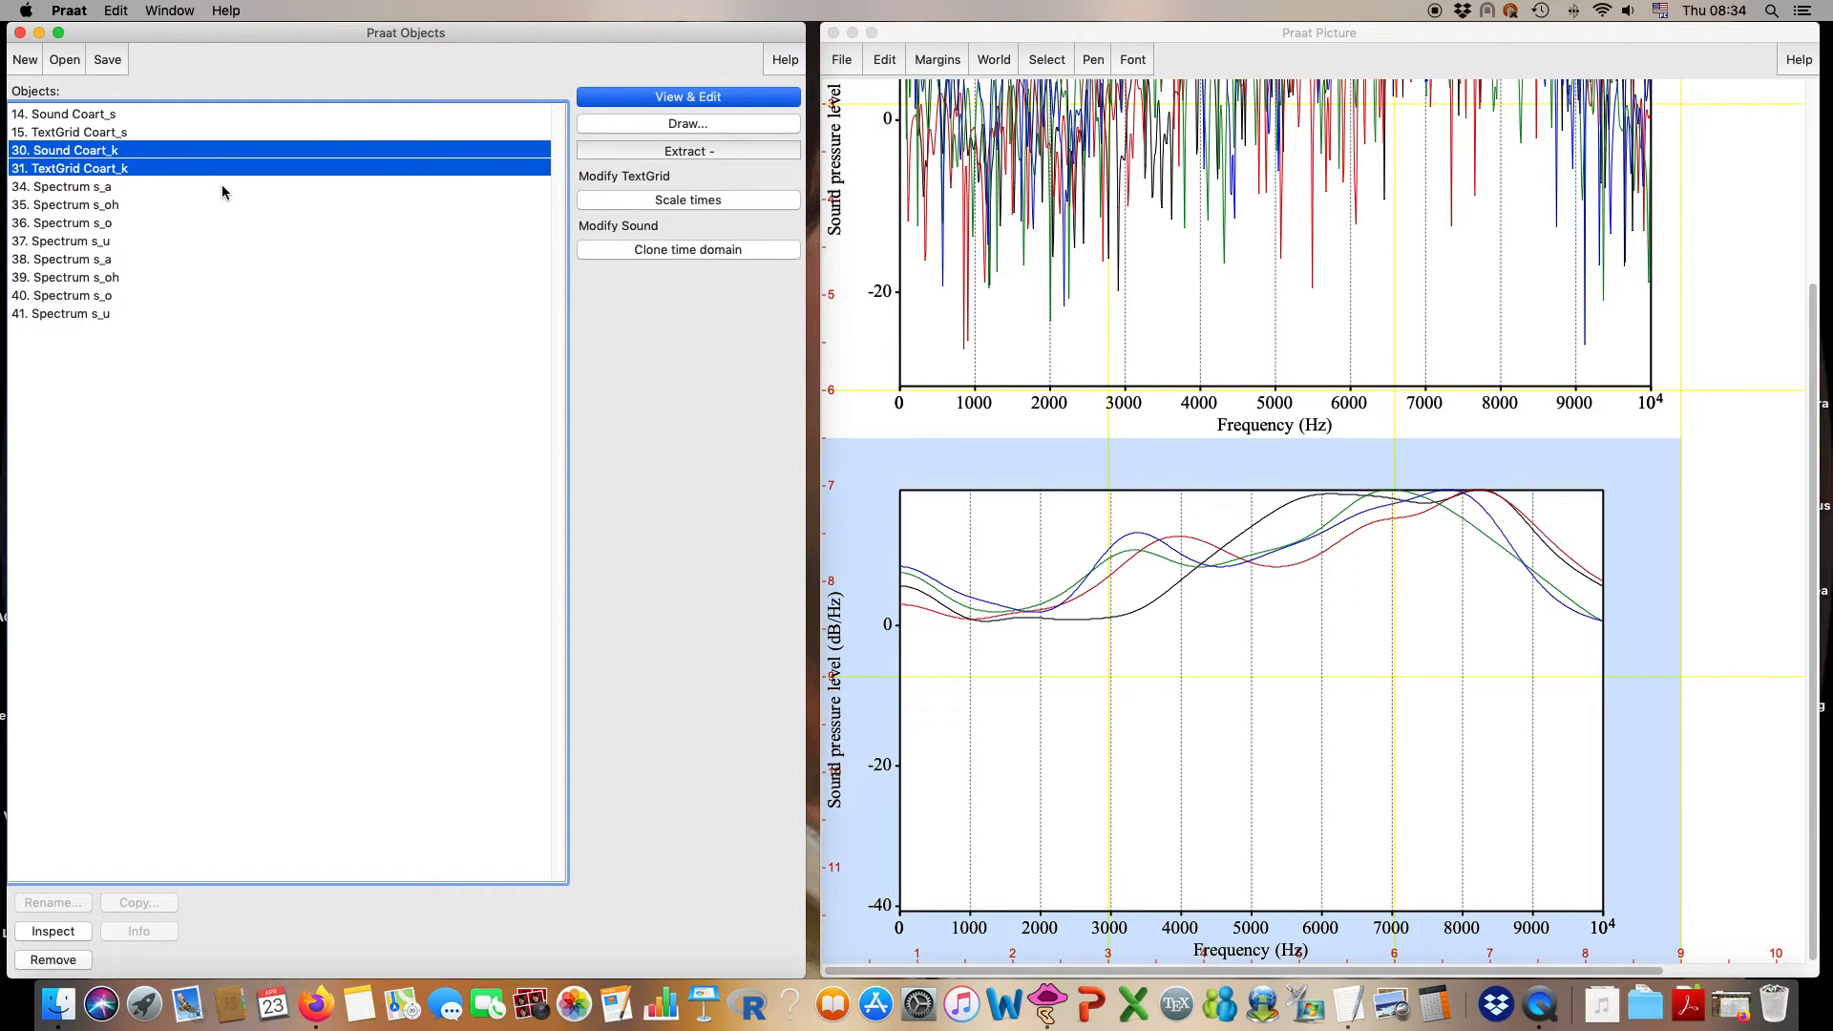
click(612, 100)
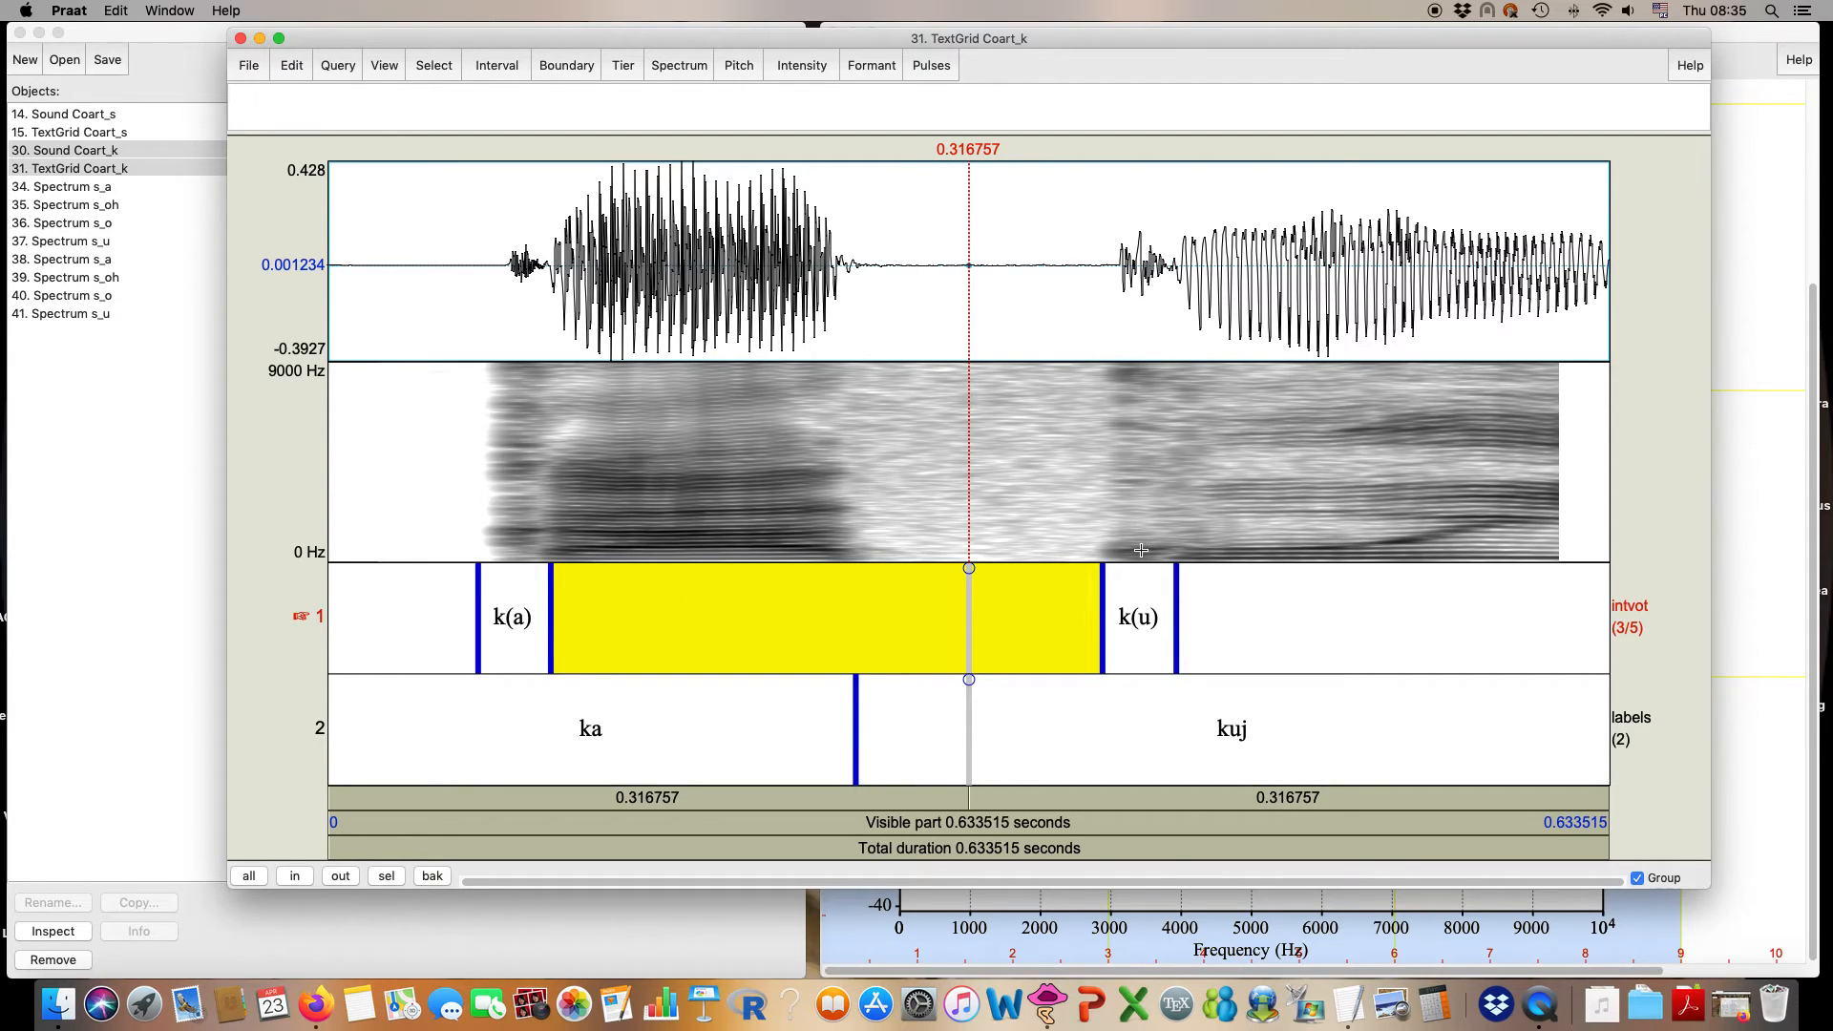
click(1142, 598)
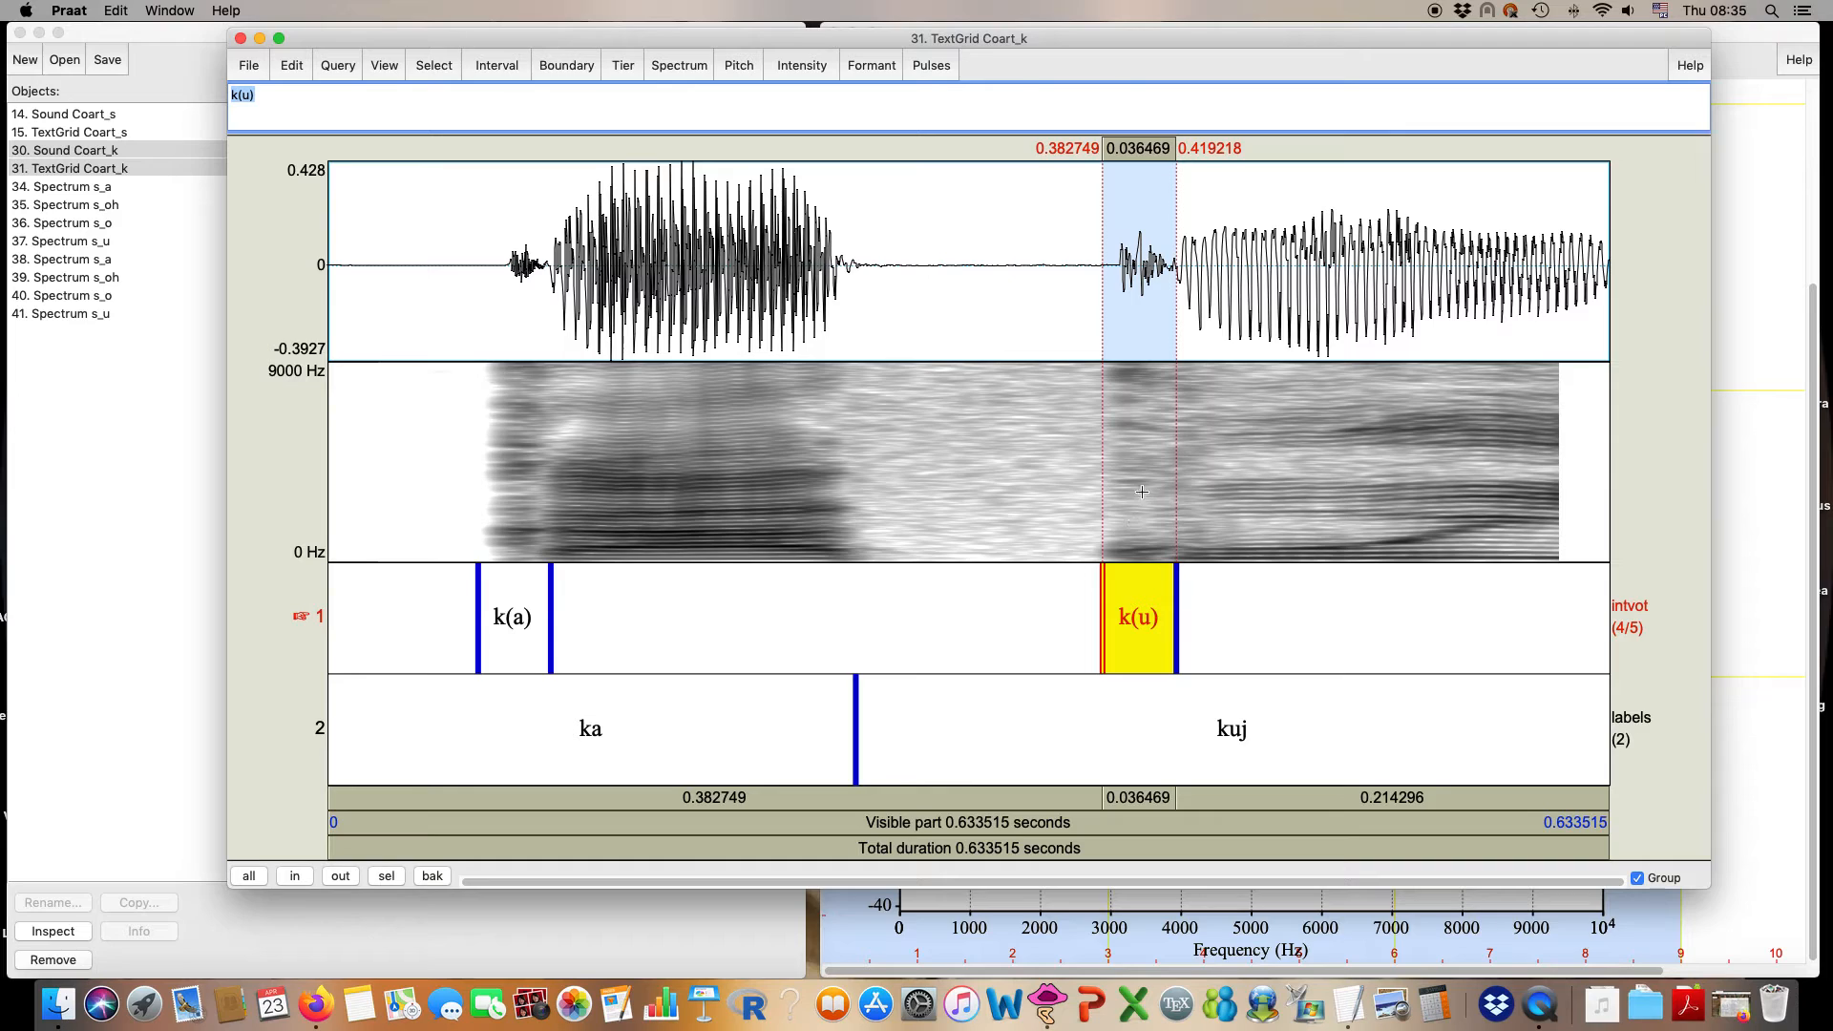
click(1145, 261)
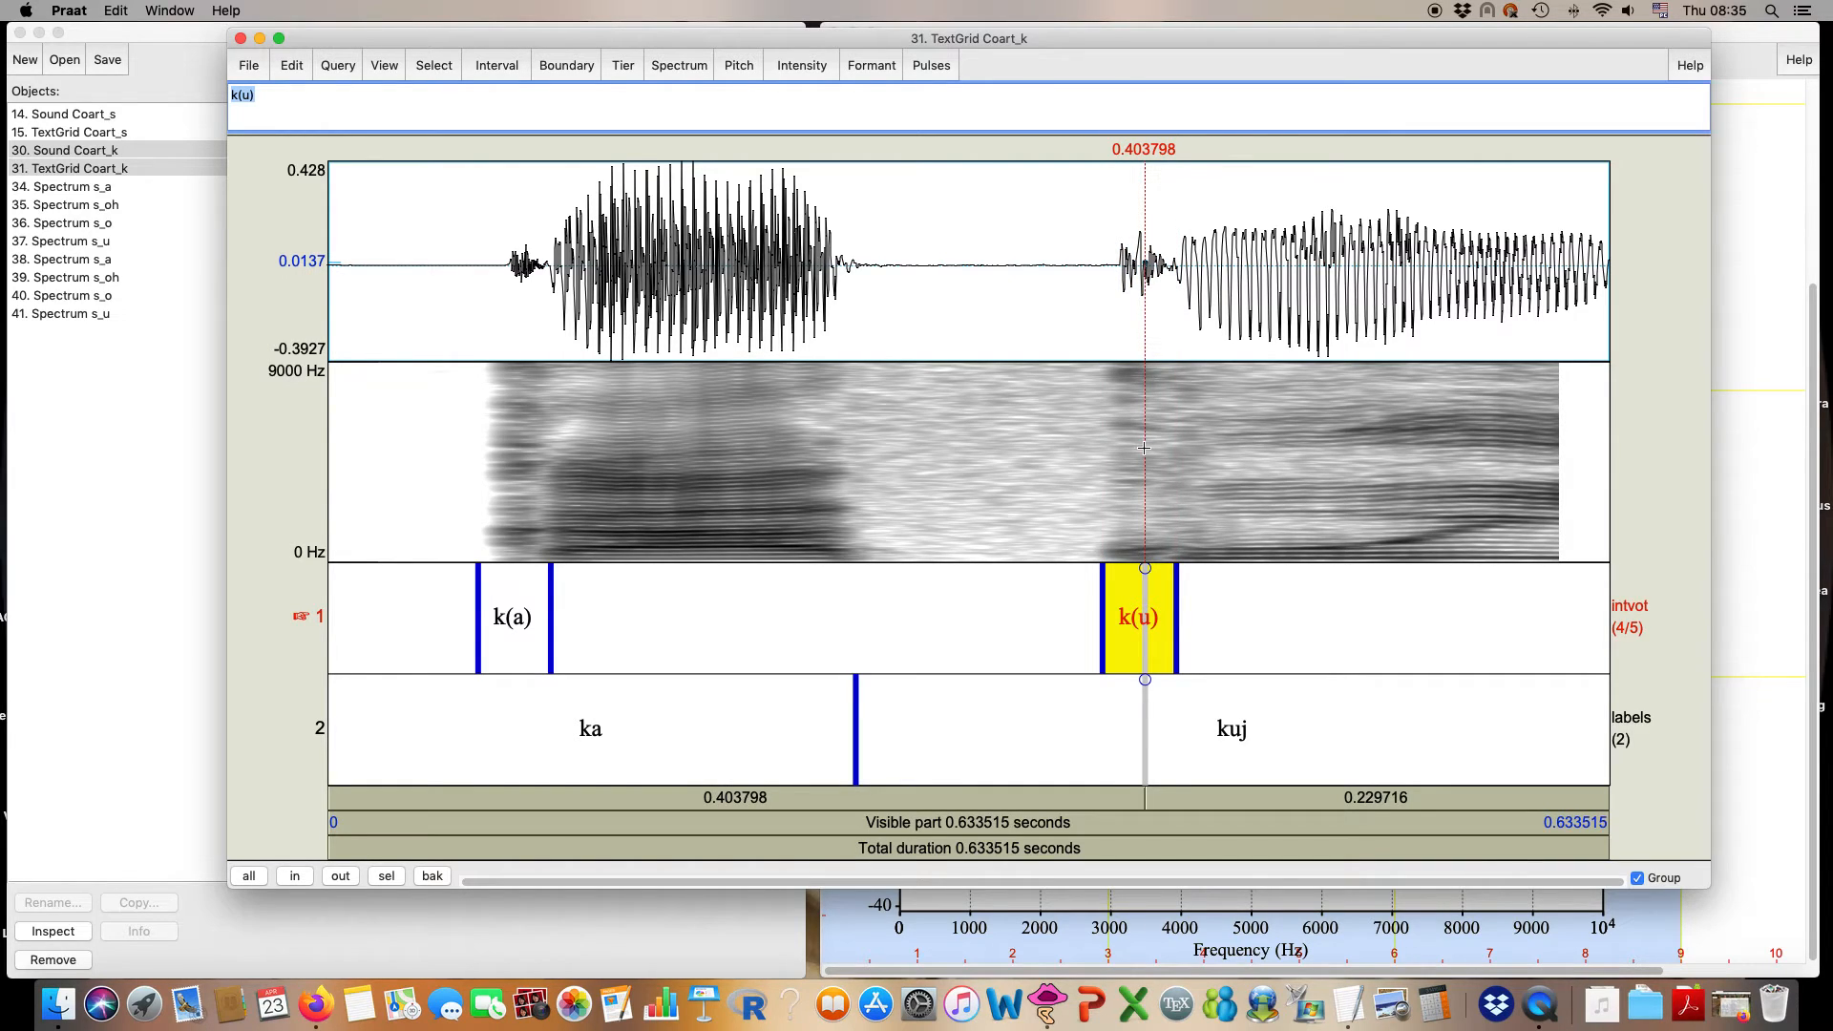
- Check the spectrogram settings without changing them, and select the k(u) interval
click(666, 67)
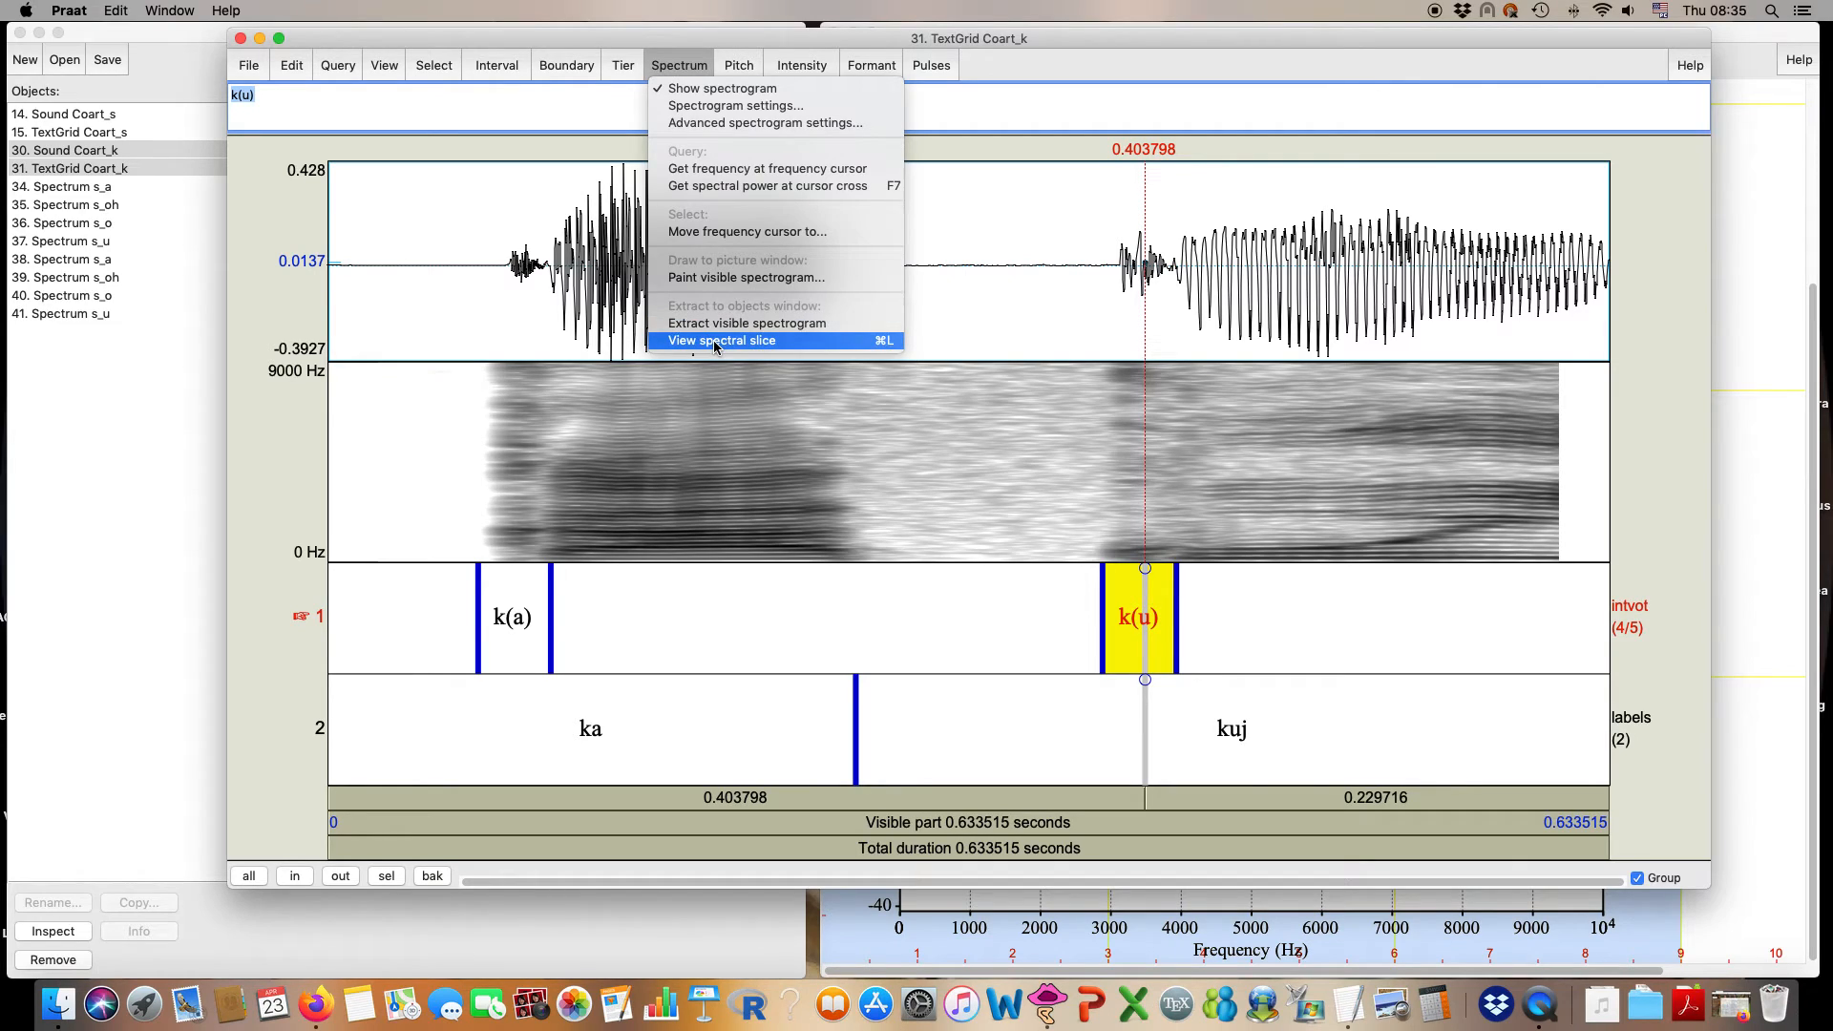
click(726, 105)
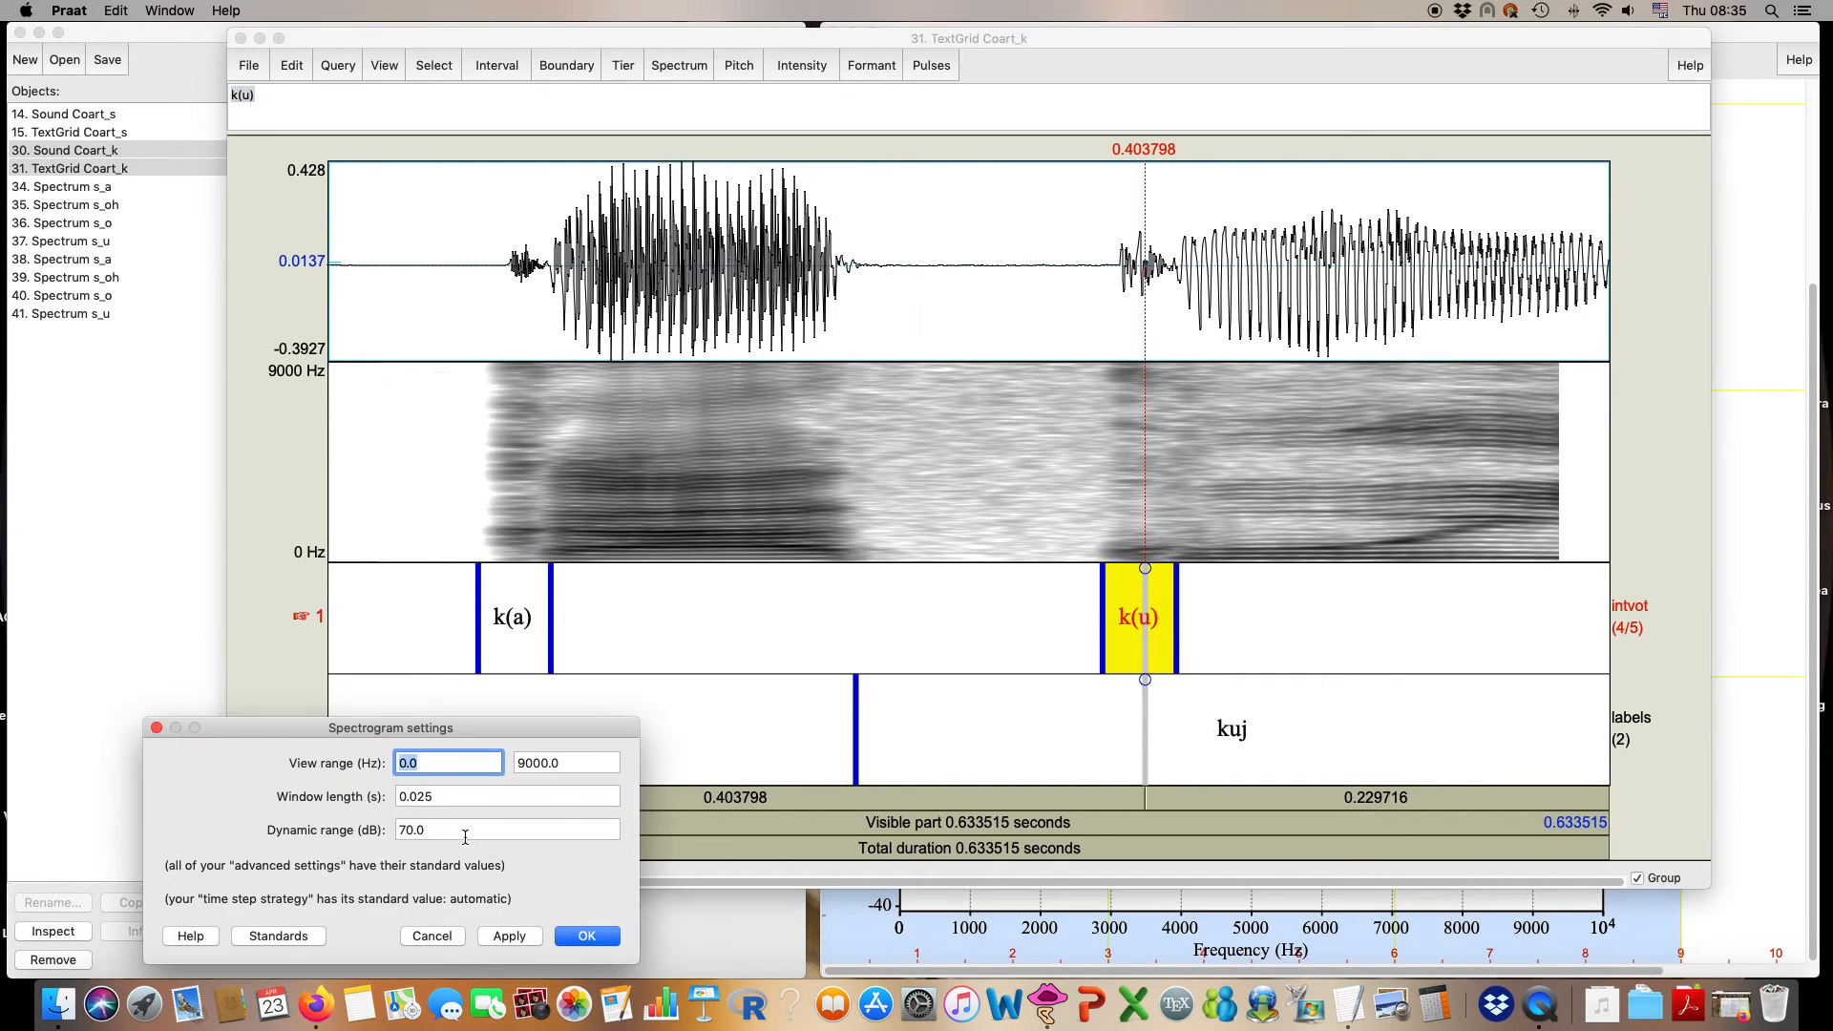
click(441, 935)
click(1159, 643)
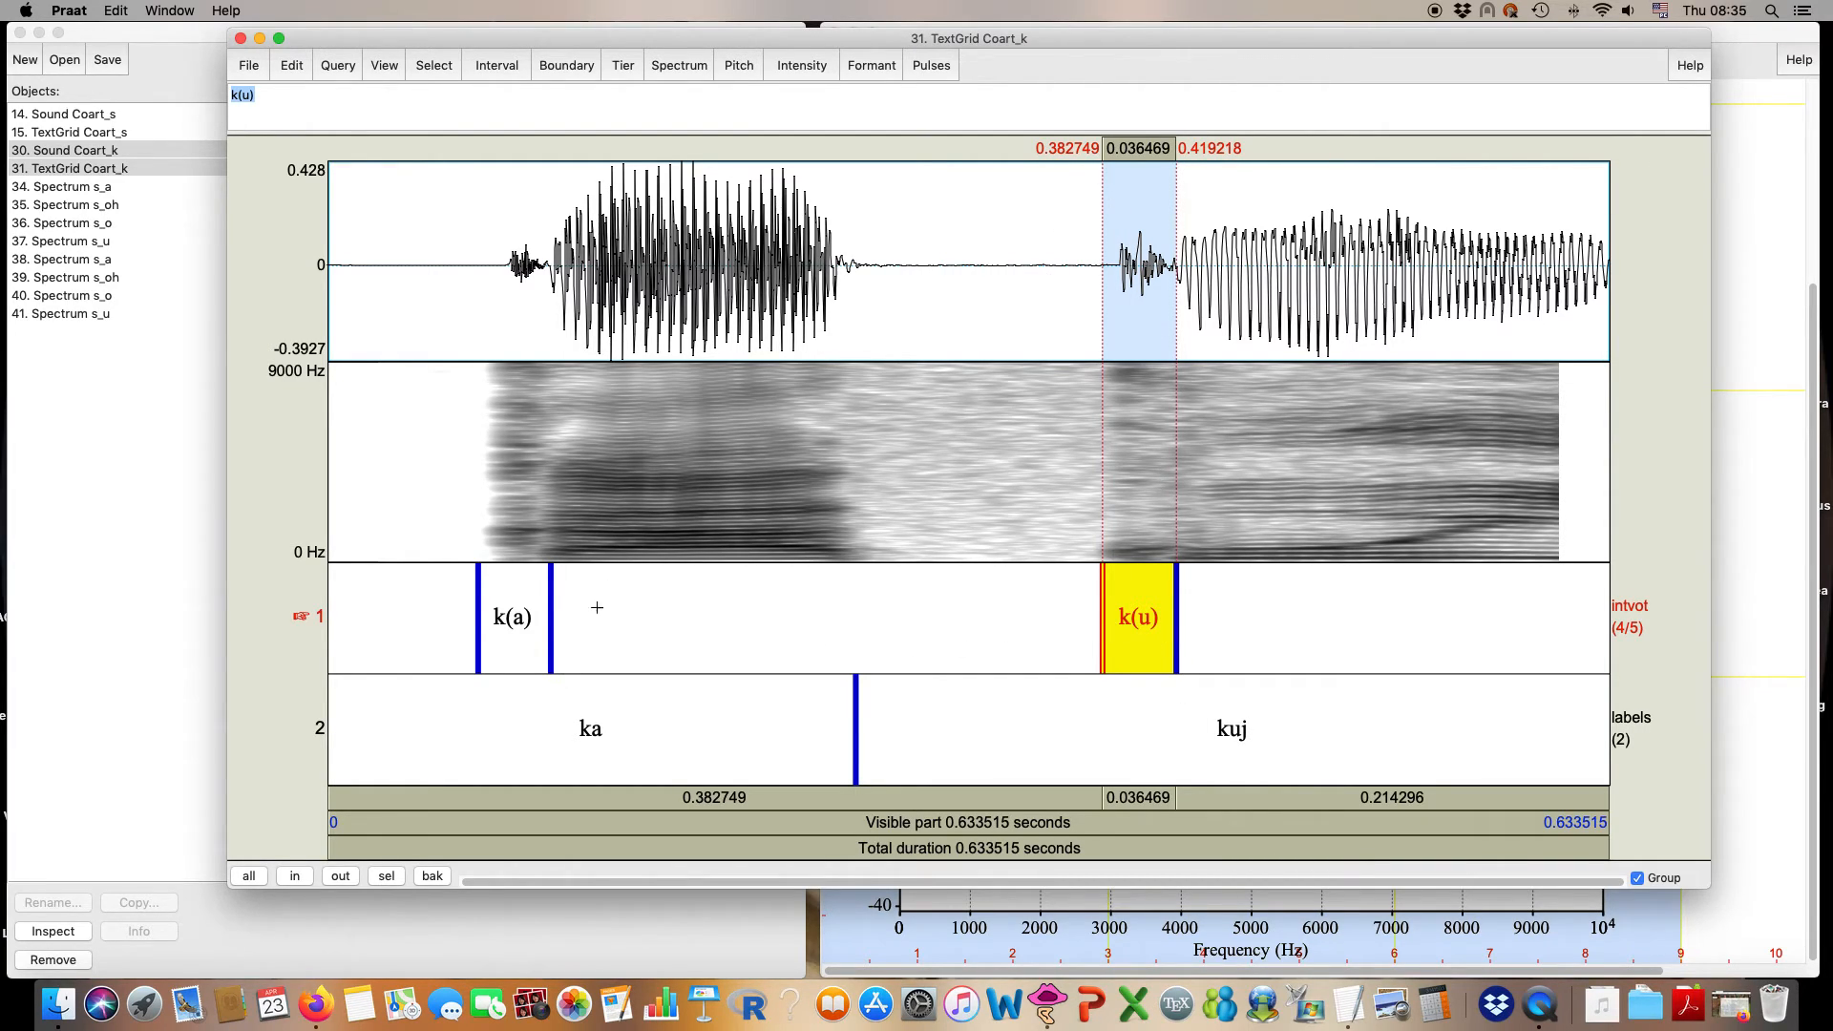
- Select the k(a) interval on the intvot tier and extract its spectral slice
click(497, 646)
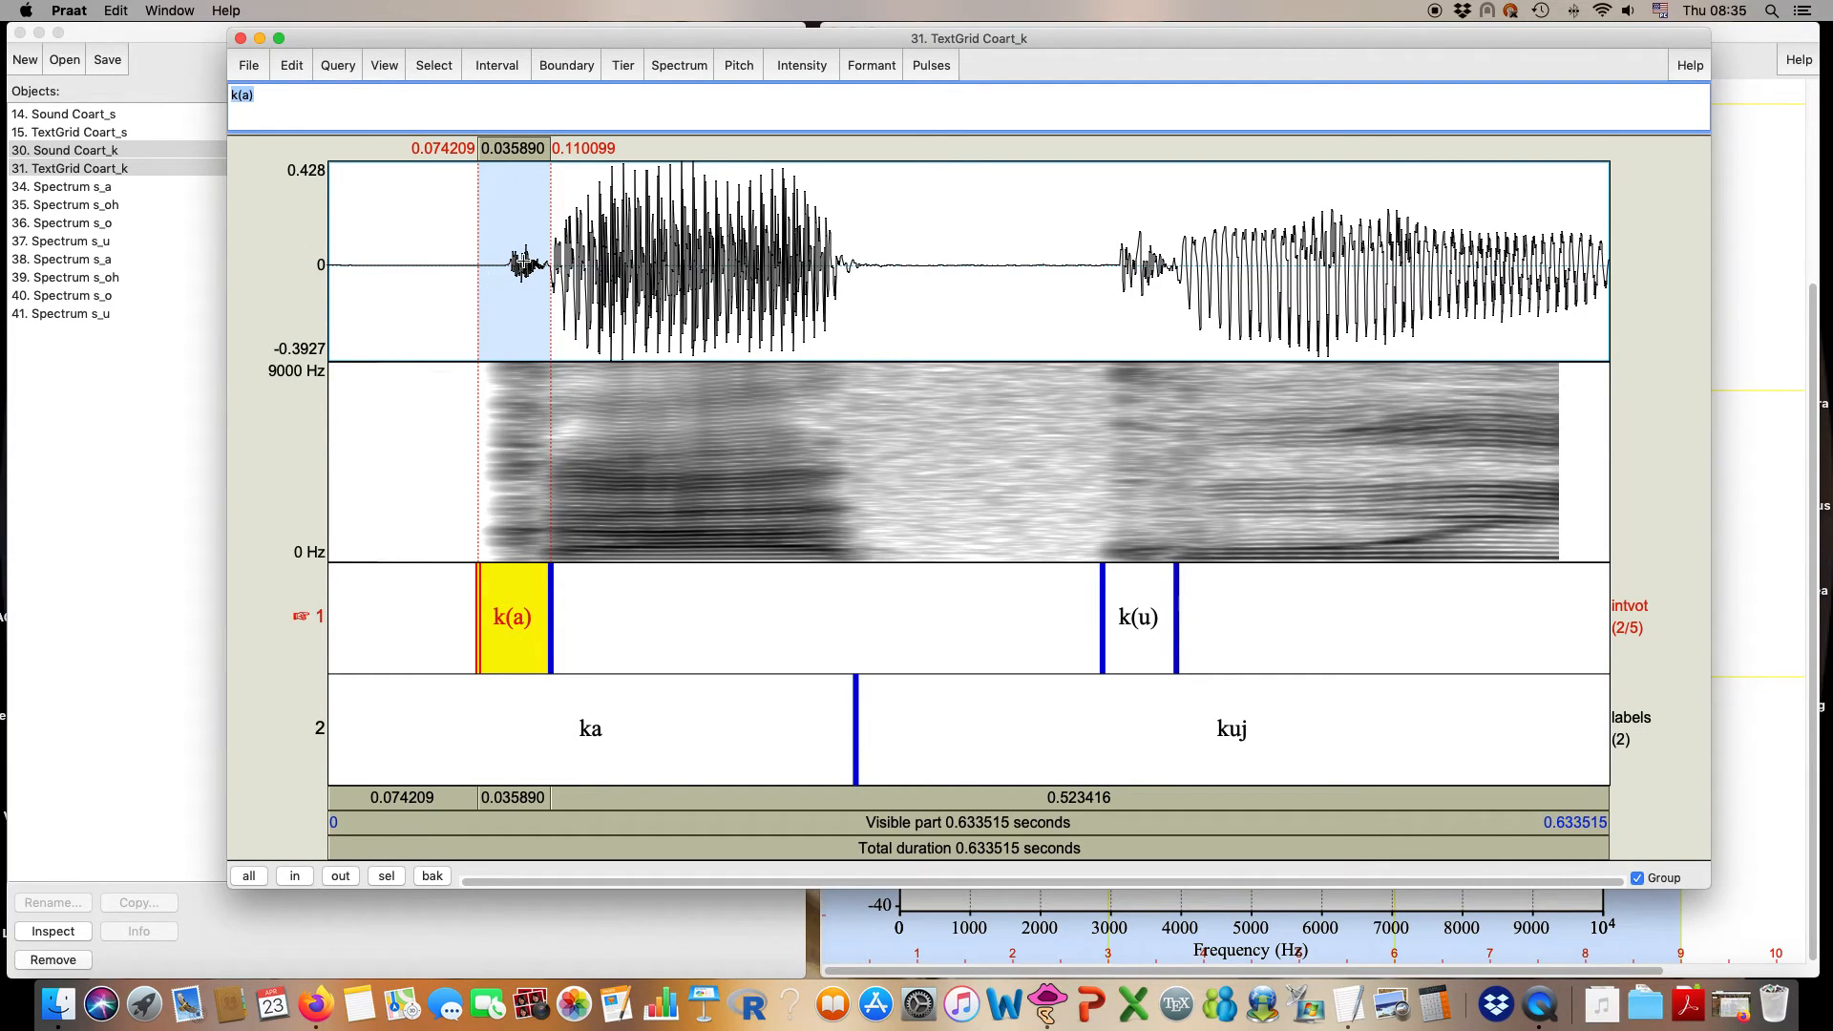
click(684, 65)
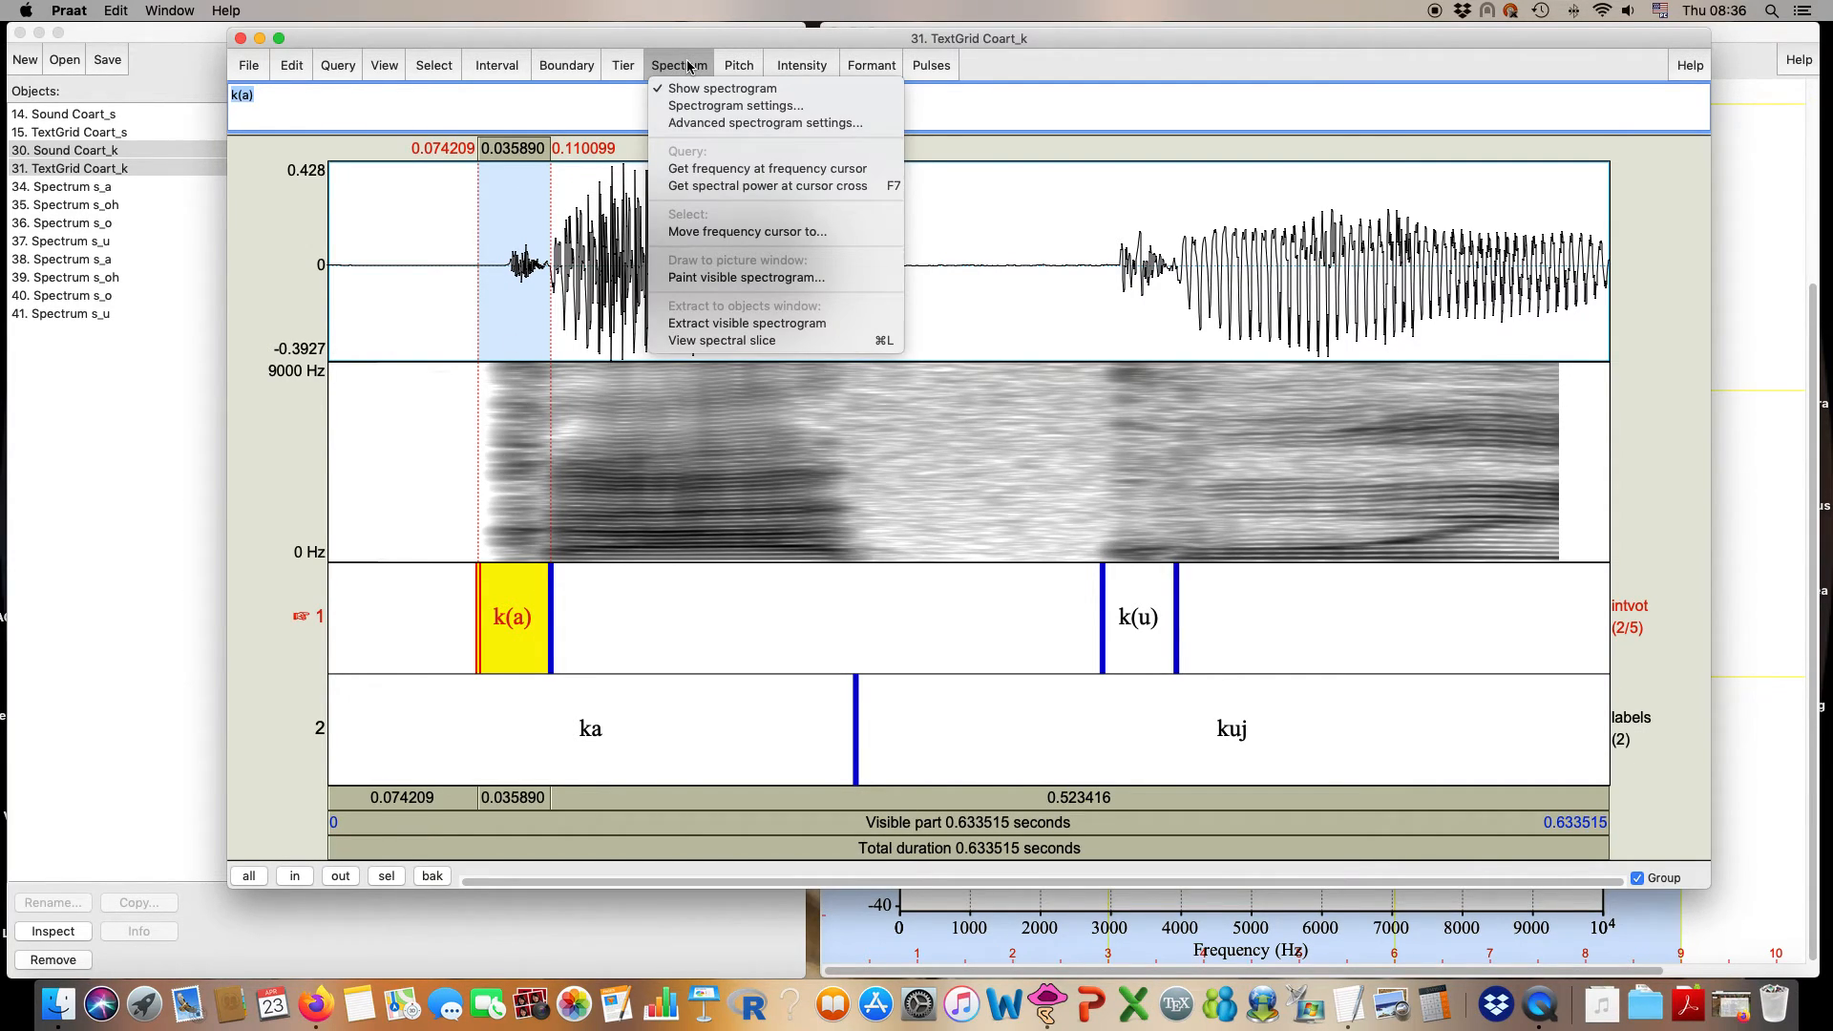
click(696, 342)
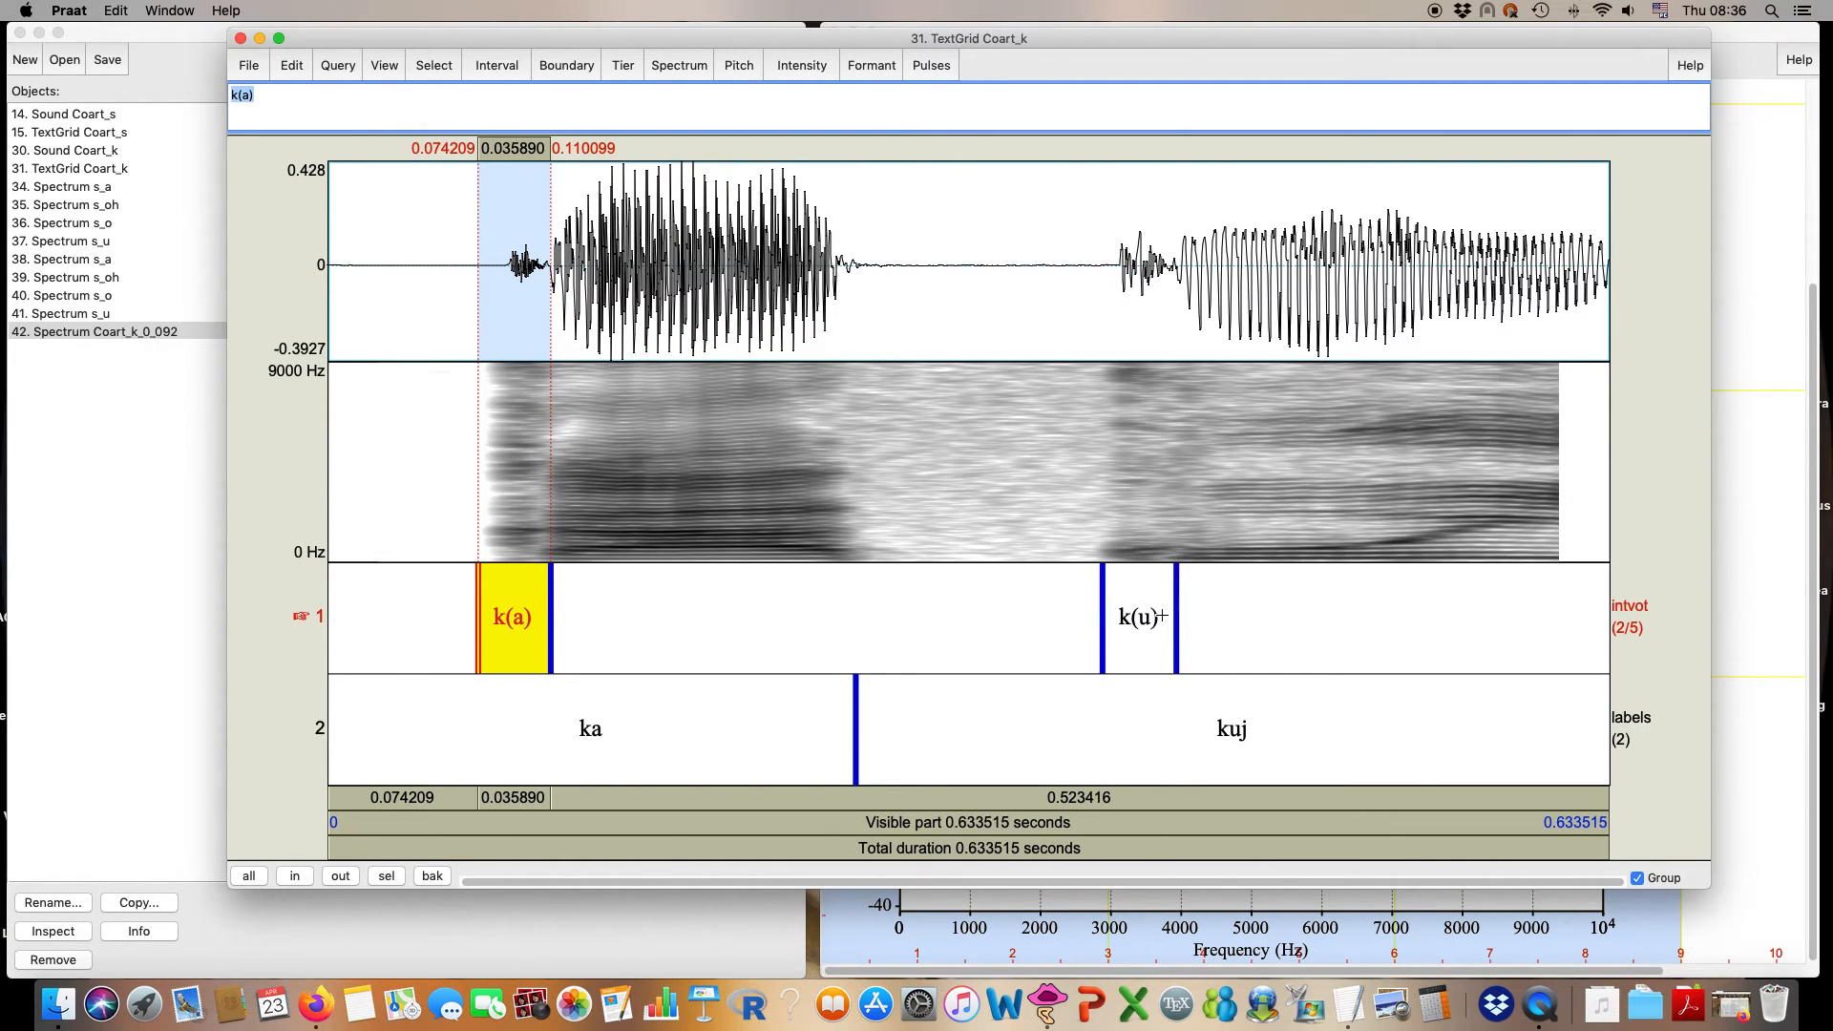
- Select the k(u) interval on the intvot tier and extract its spectral slice
click(1150, 621)
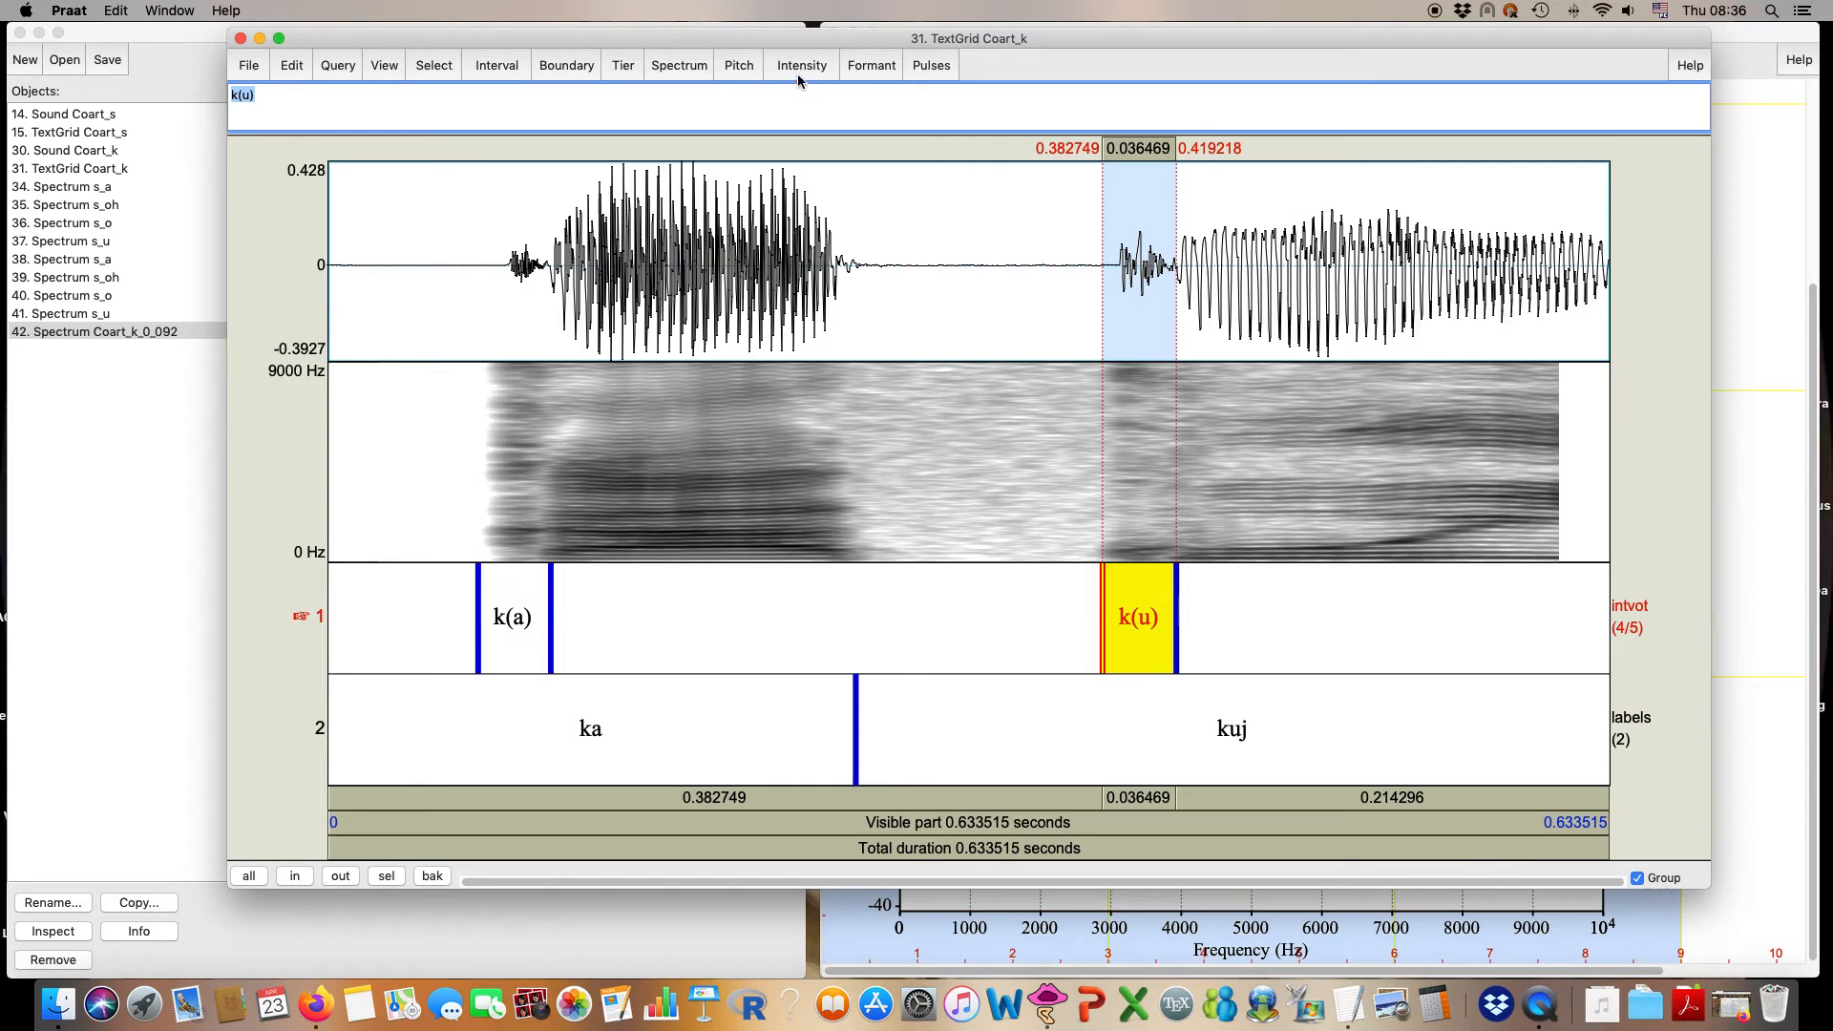
click(679, 65)
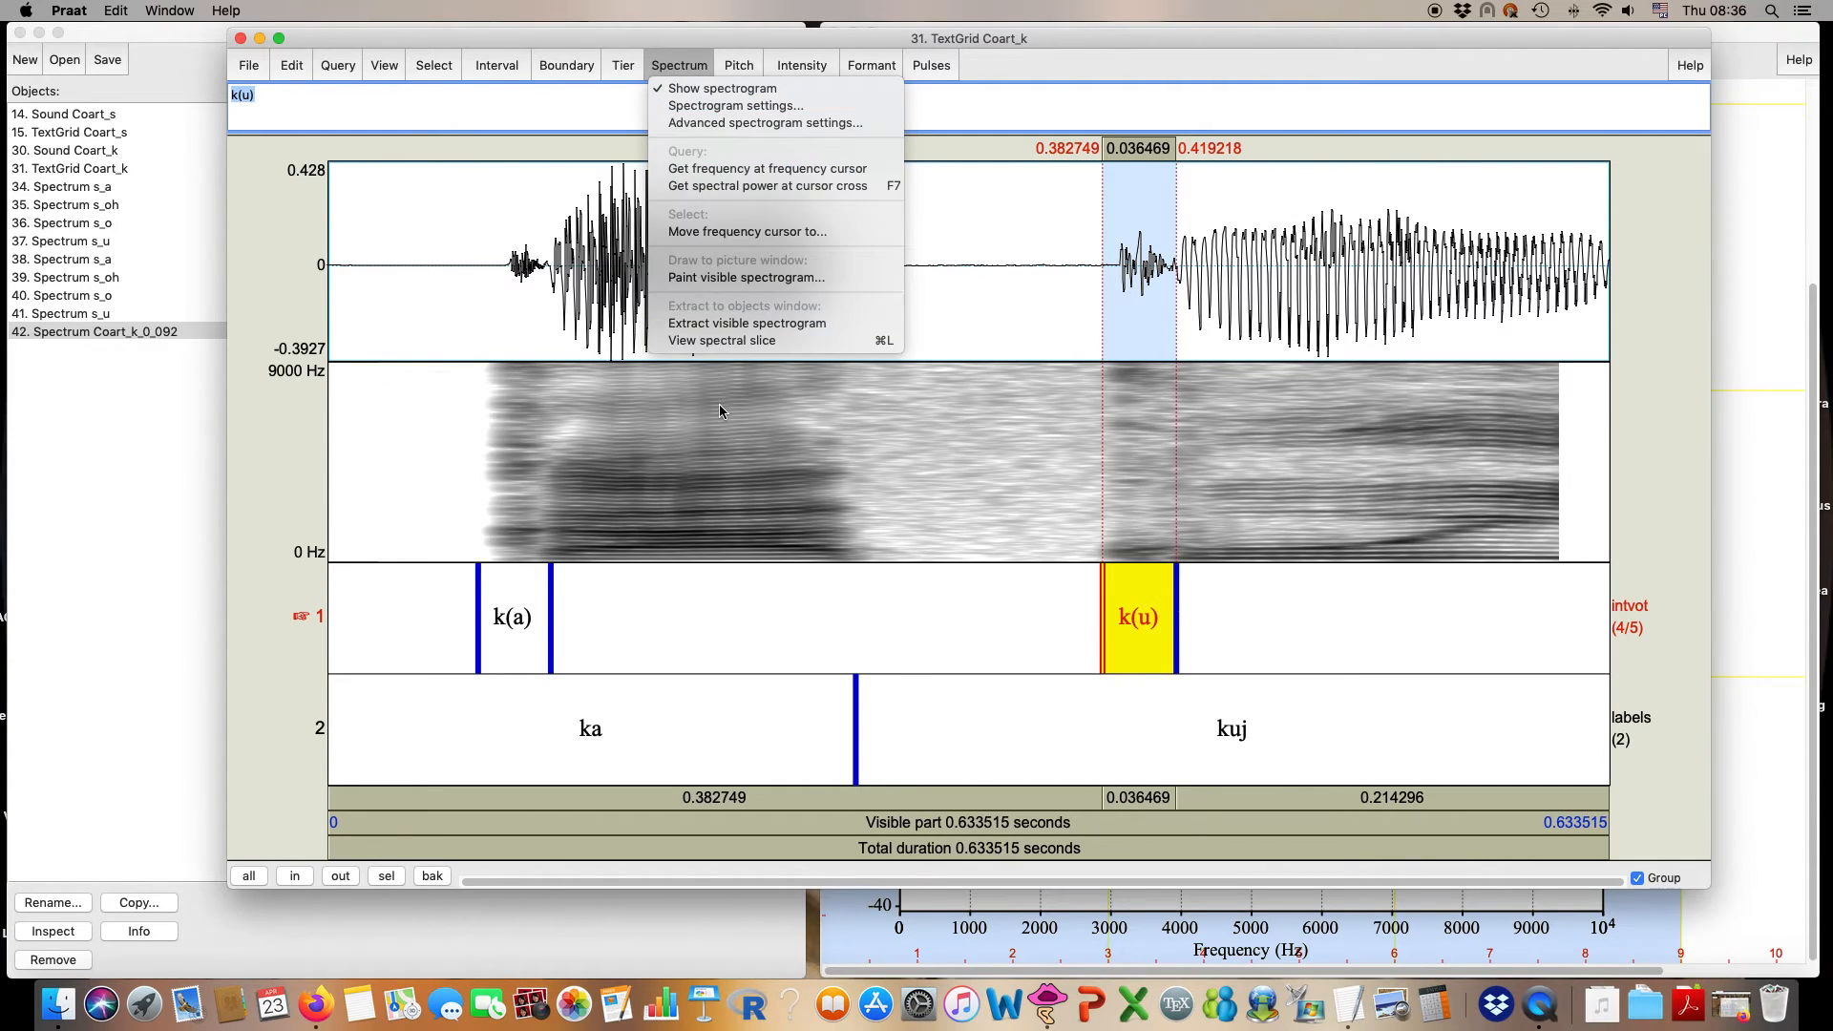
click(672, 341)
- Rename the Spectrum extracted from the k(a) interval as k_a
click(116, 349)
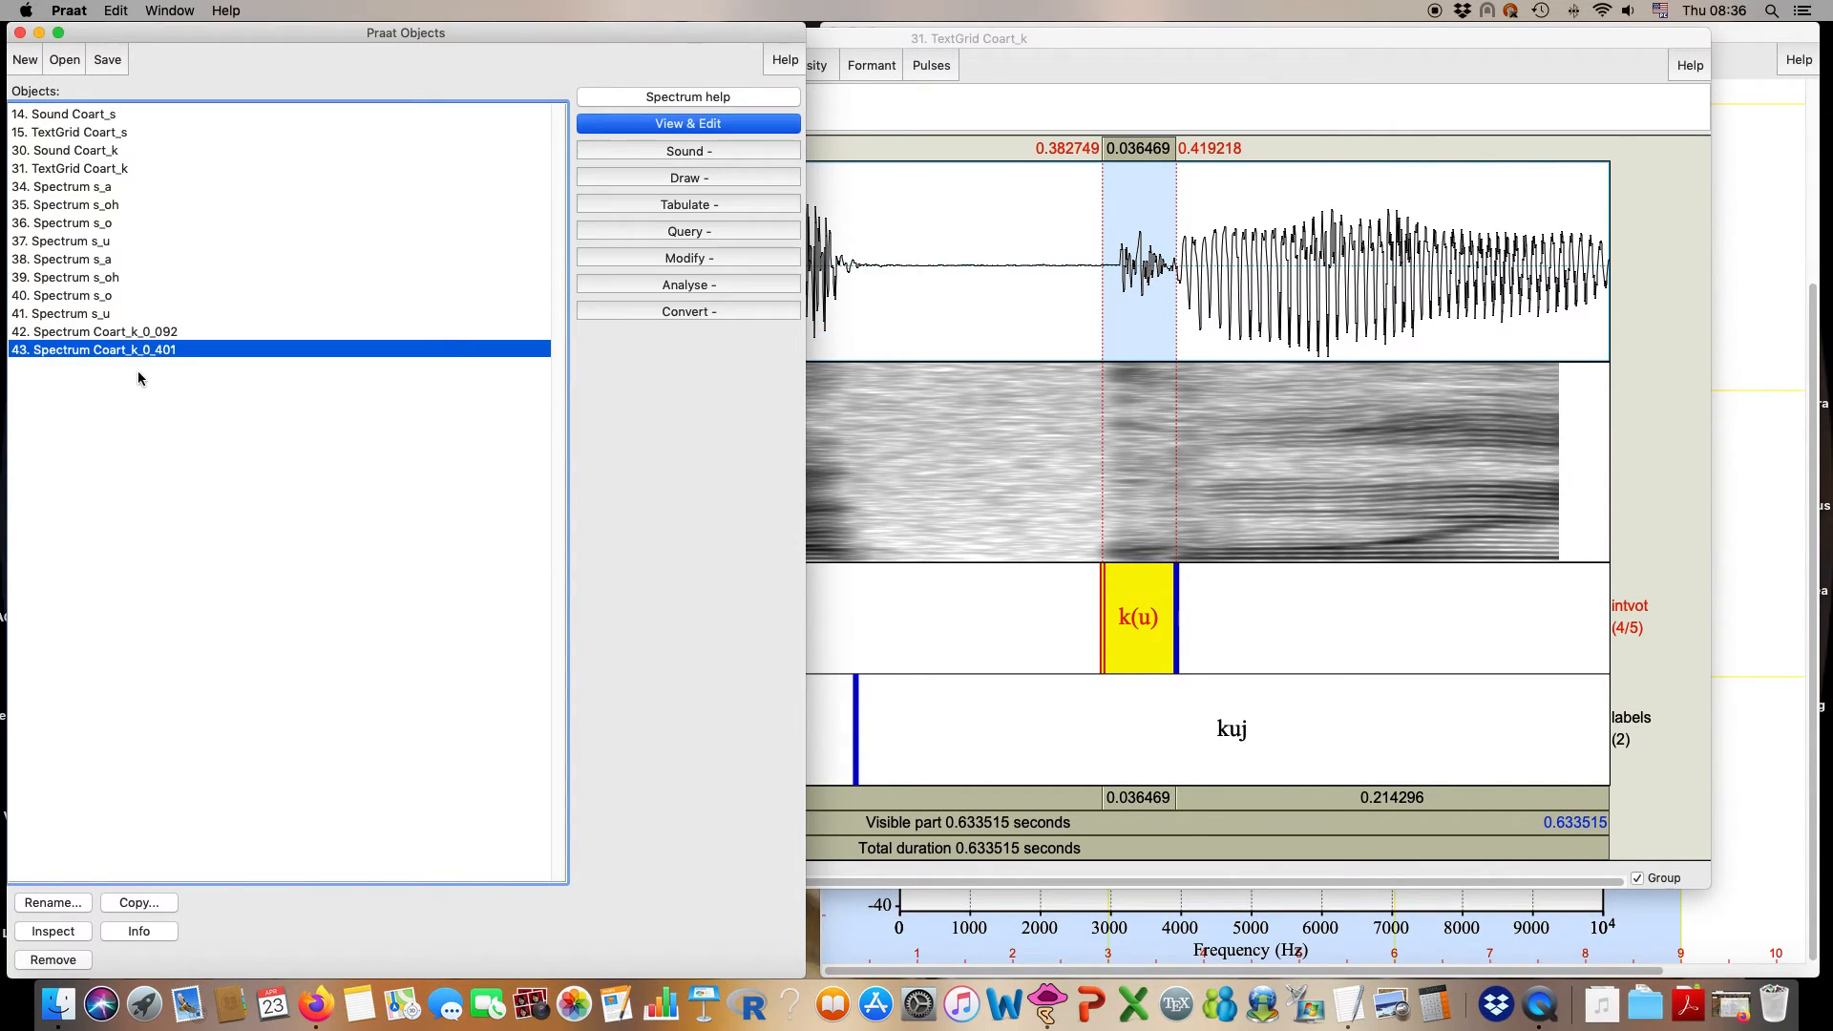
click(155, 332)
click(52, 902)
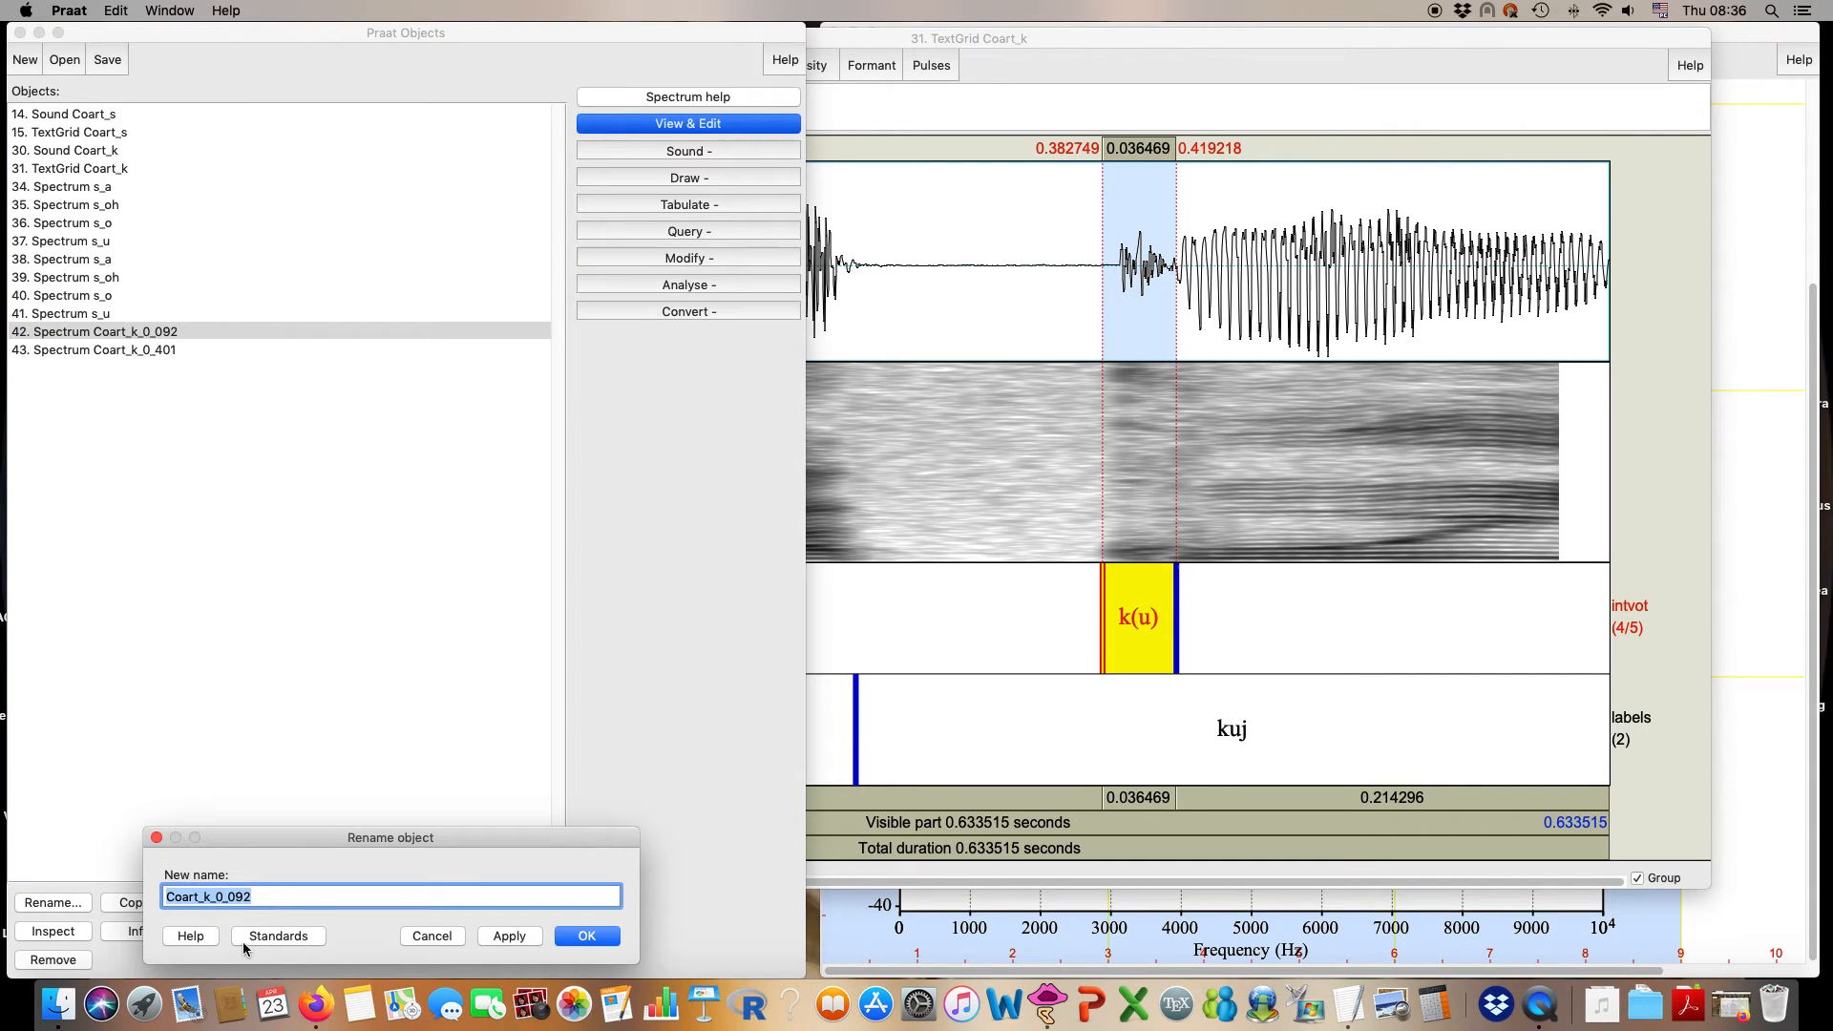
text(k_a)
click(588, 943)
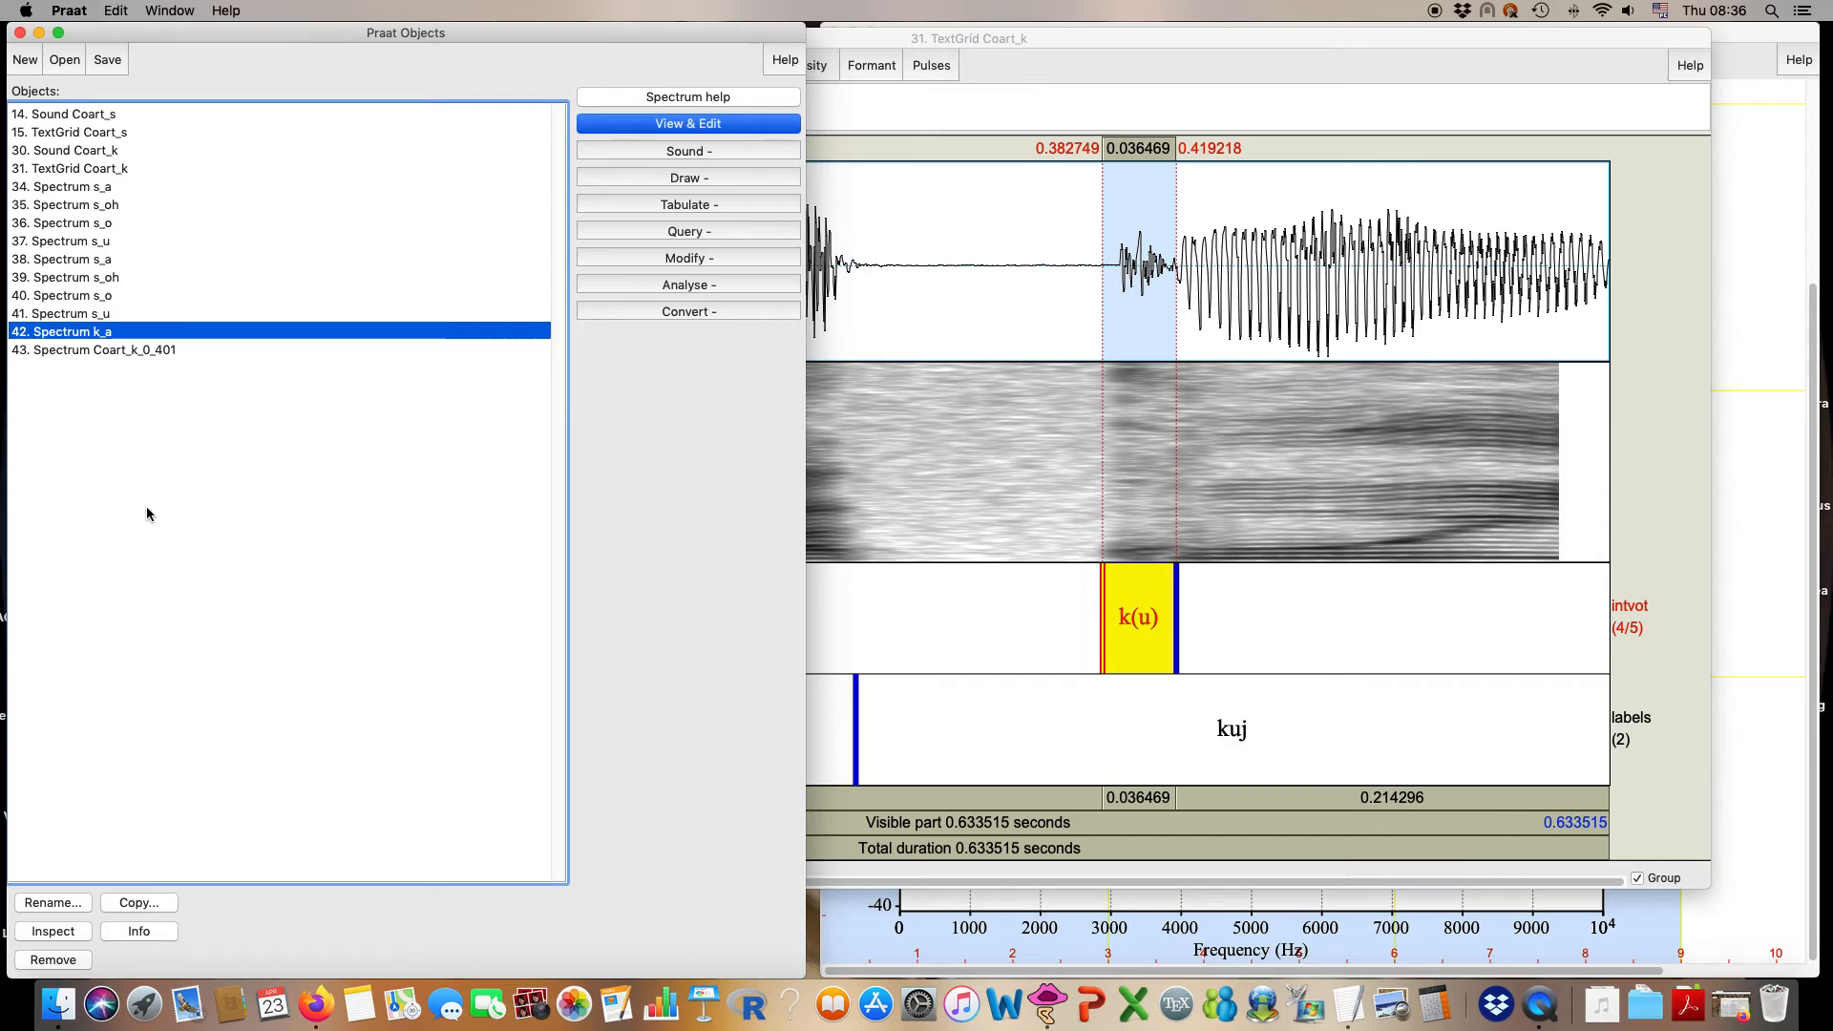
- Rename the Spectrum extracted from the k(u) interval as k_uj, and close the TextGrid Coart_k editor
click(143, 351)
click(64, 907)
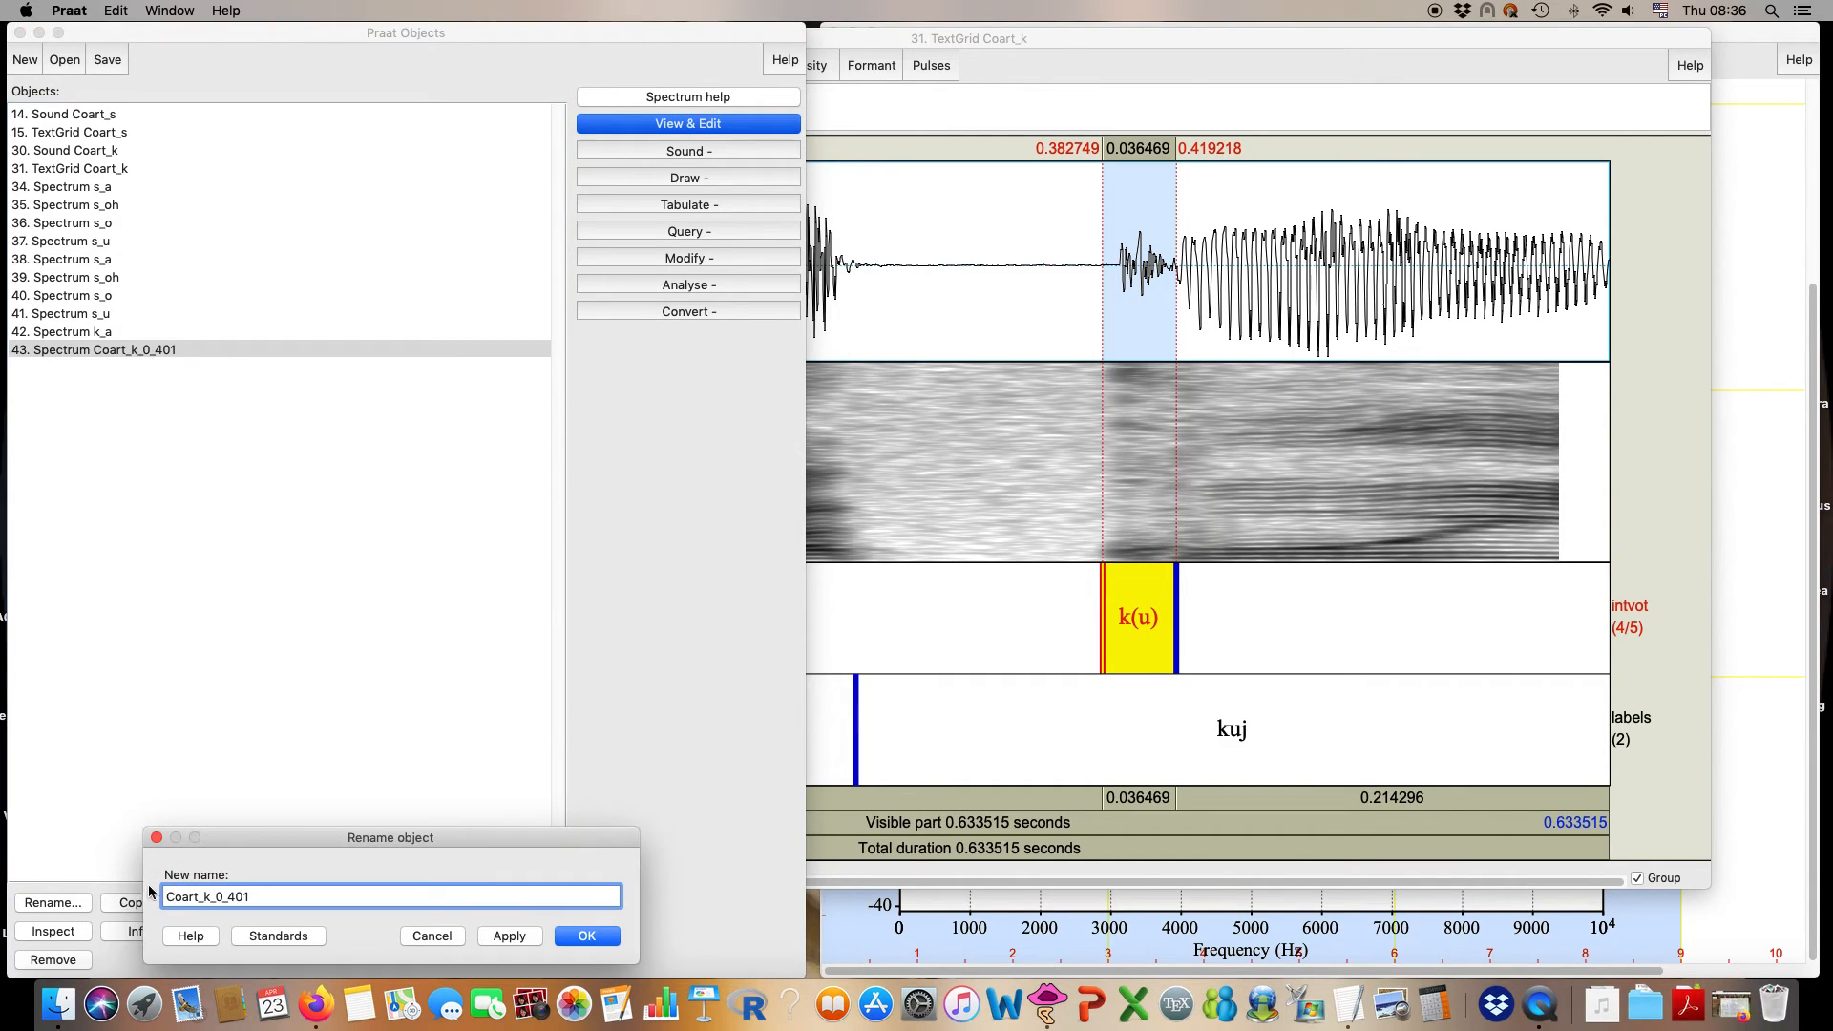
text(k_uj)
key(Return)
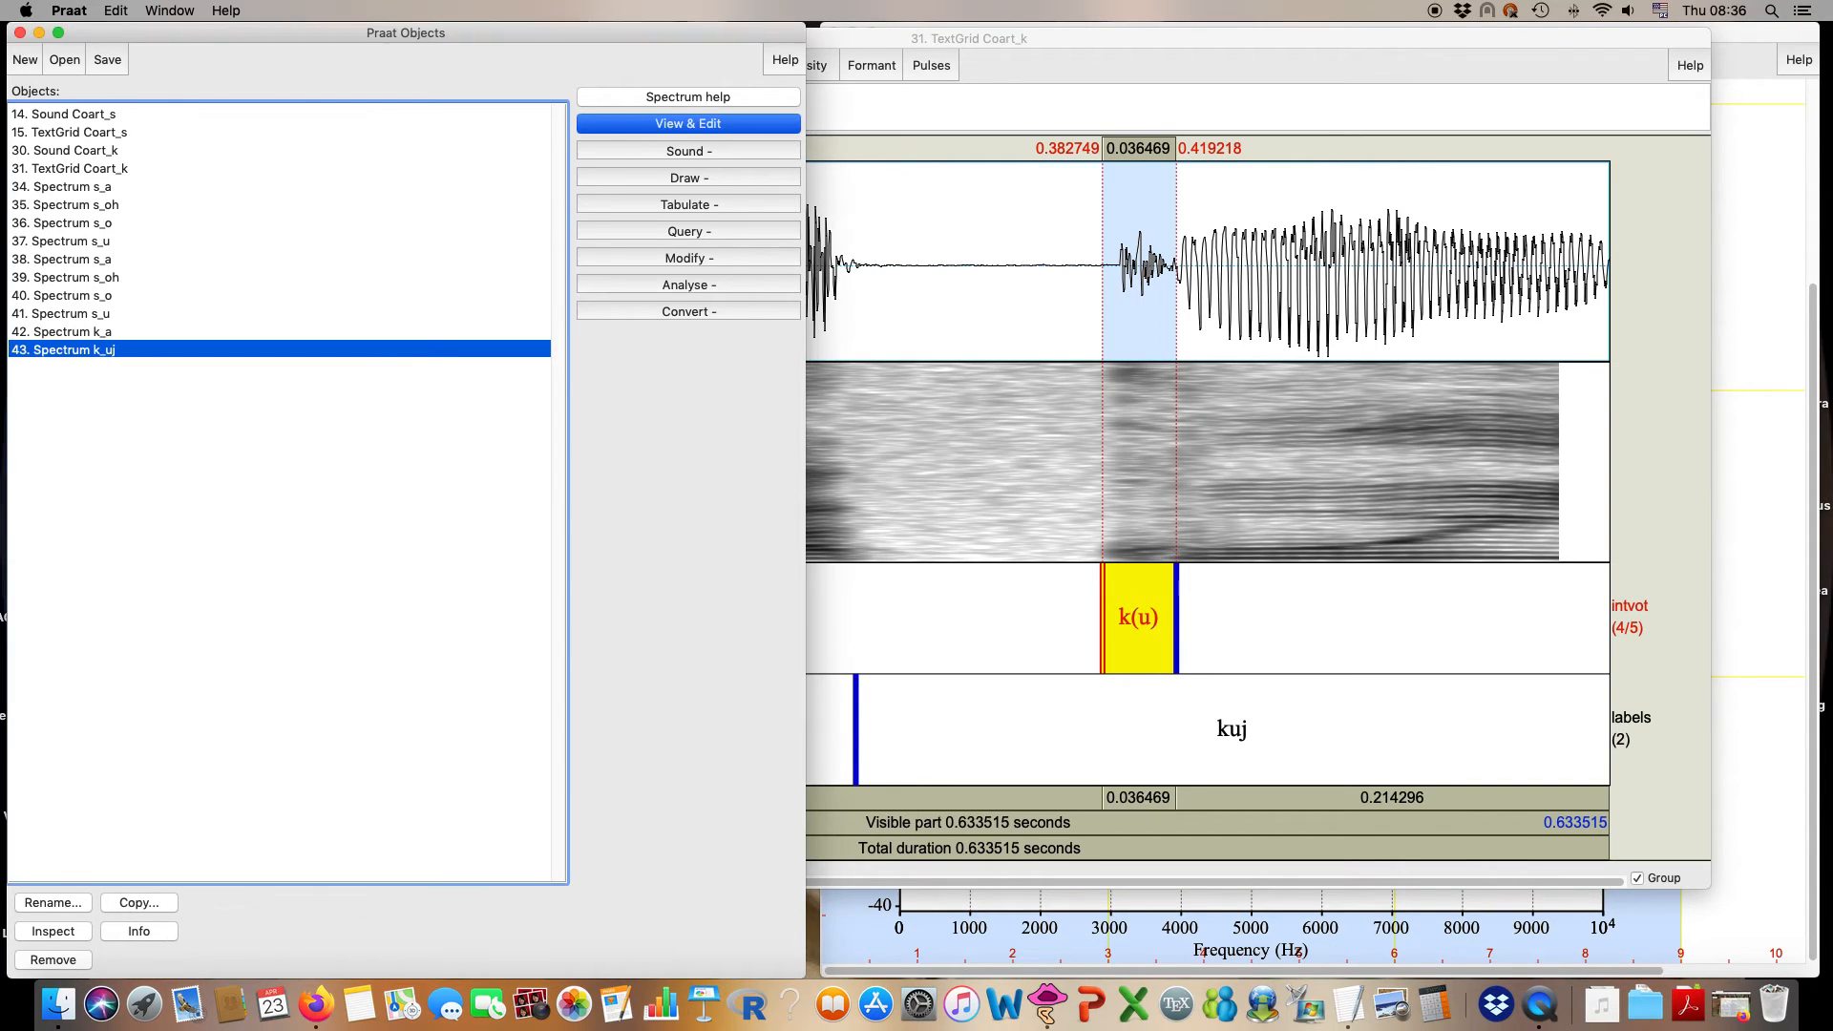
click(1088, 124)
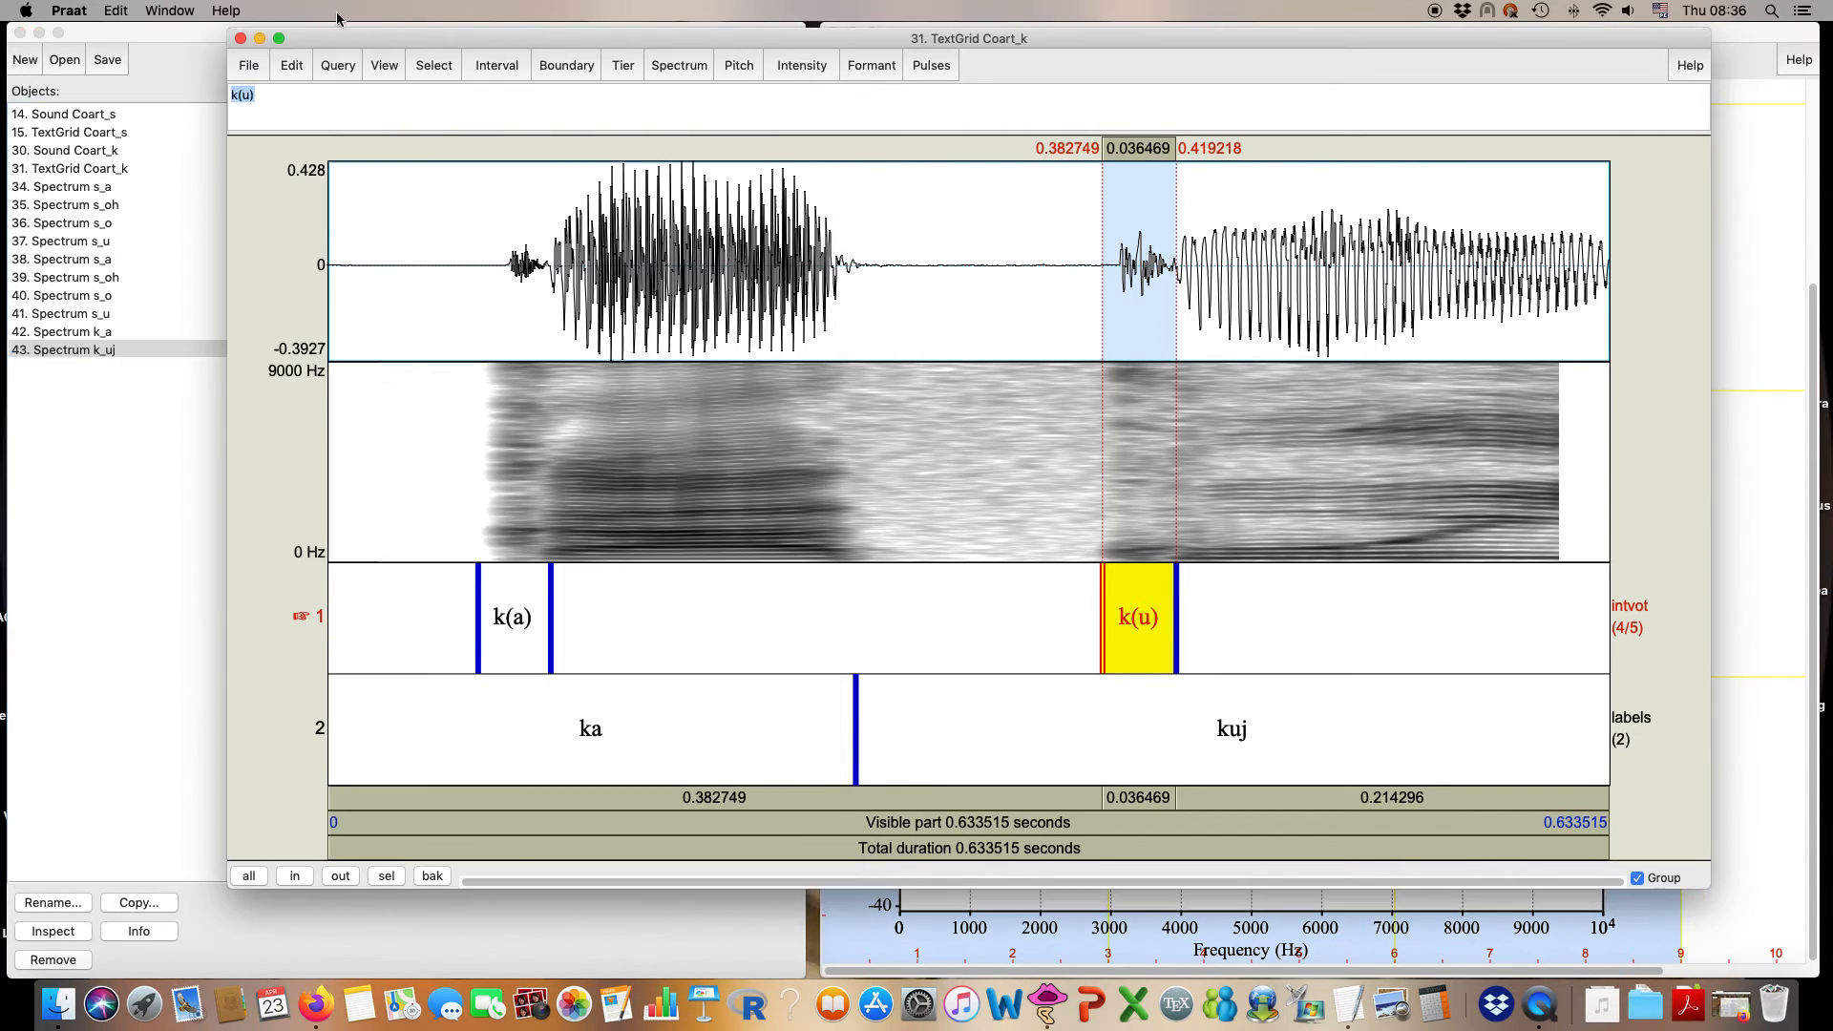
click(242, 40)
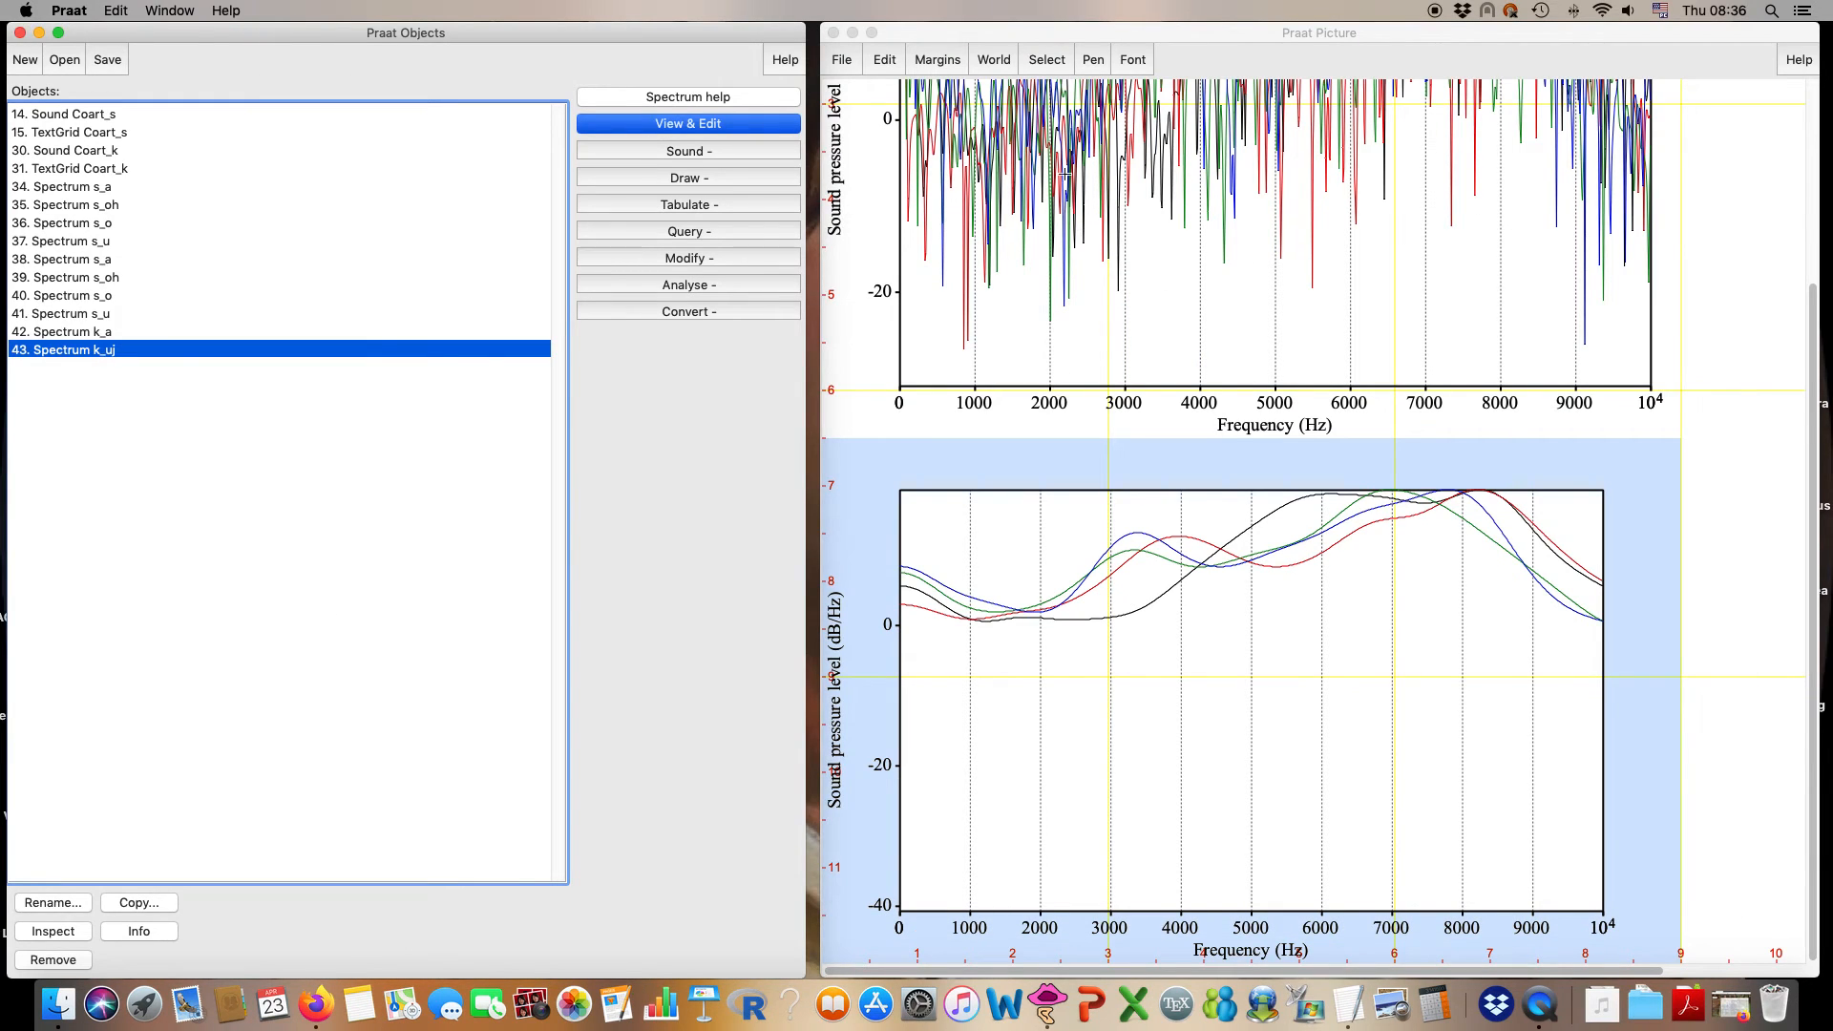
- Erase the whole picture and select a drawing area about 9.5 wide by 6.5 high at the page's upper edge
click(888, 61)
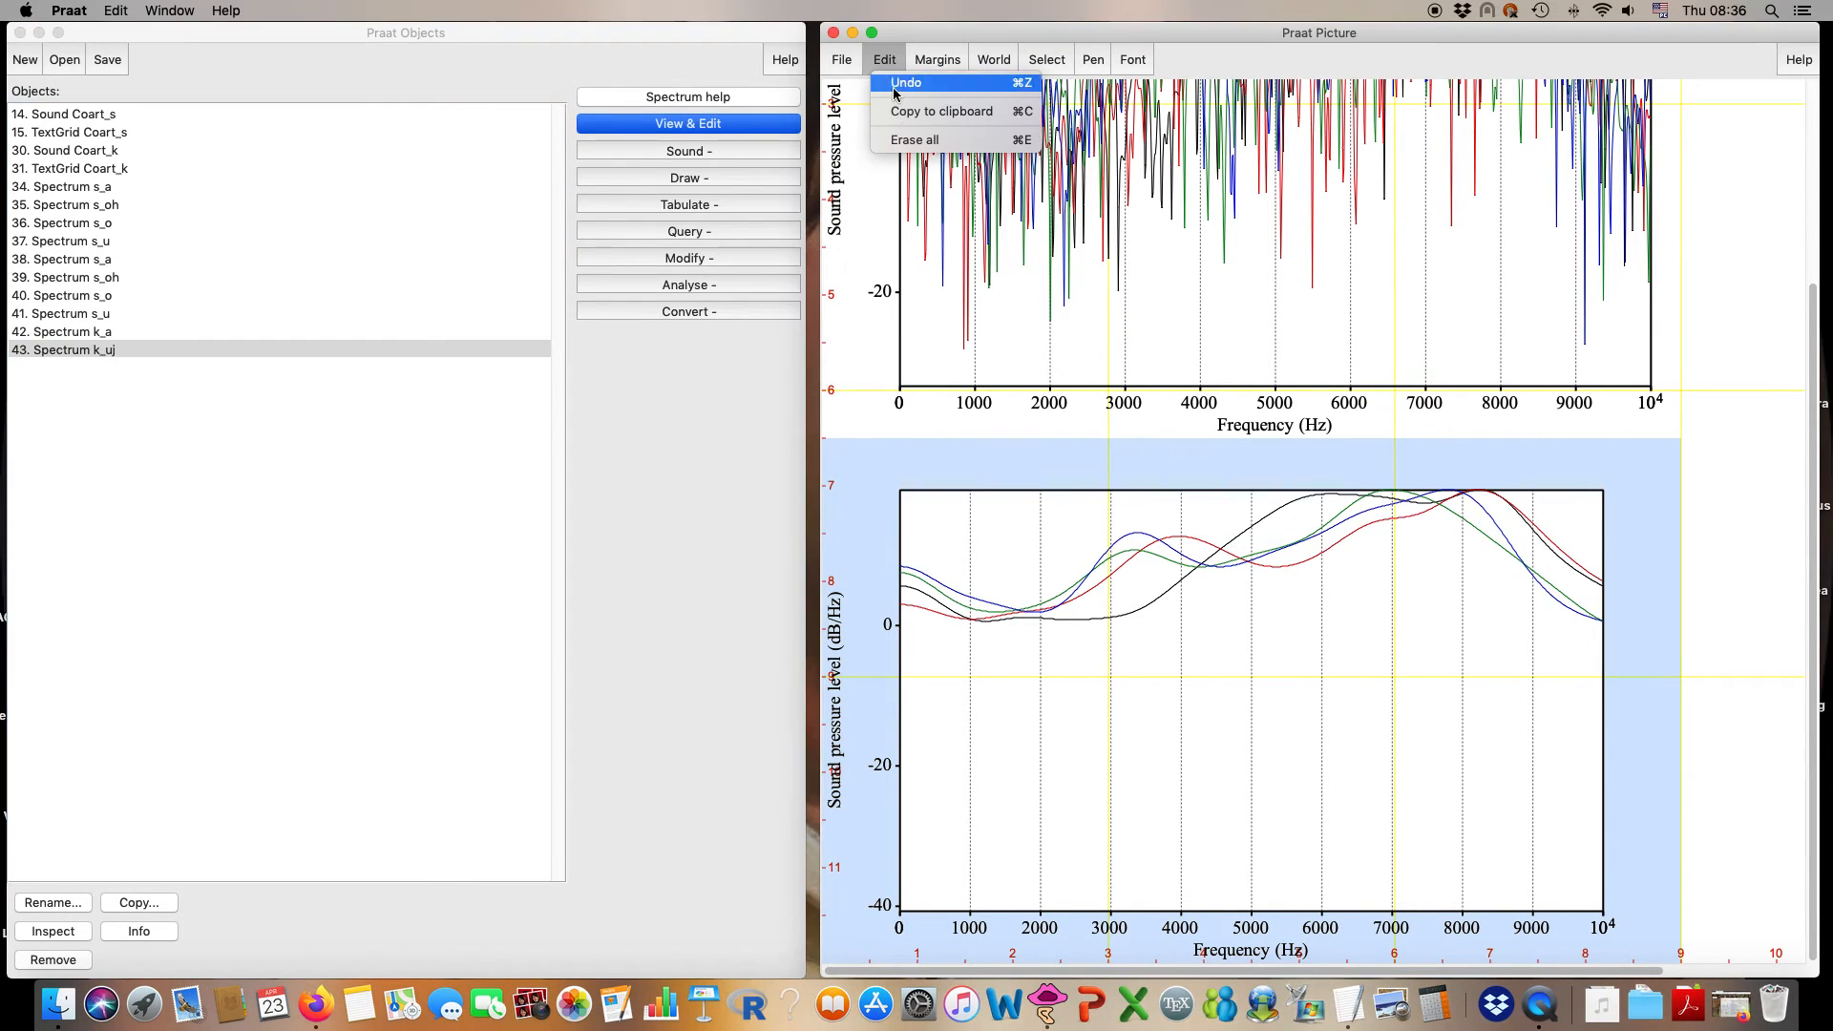
click(911, 144)
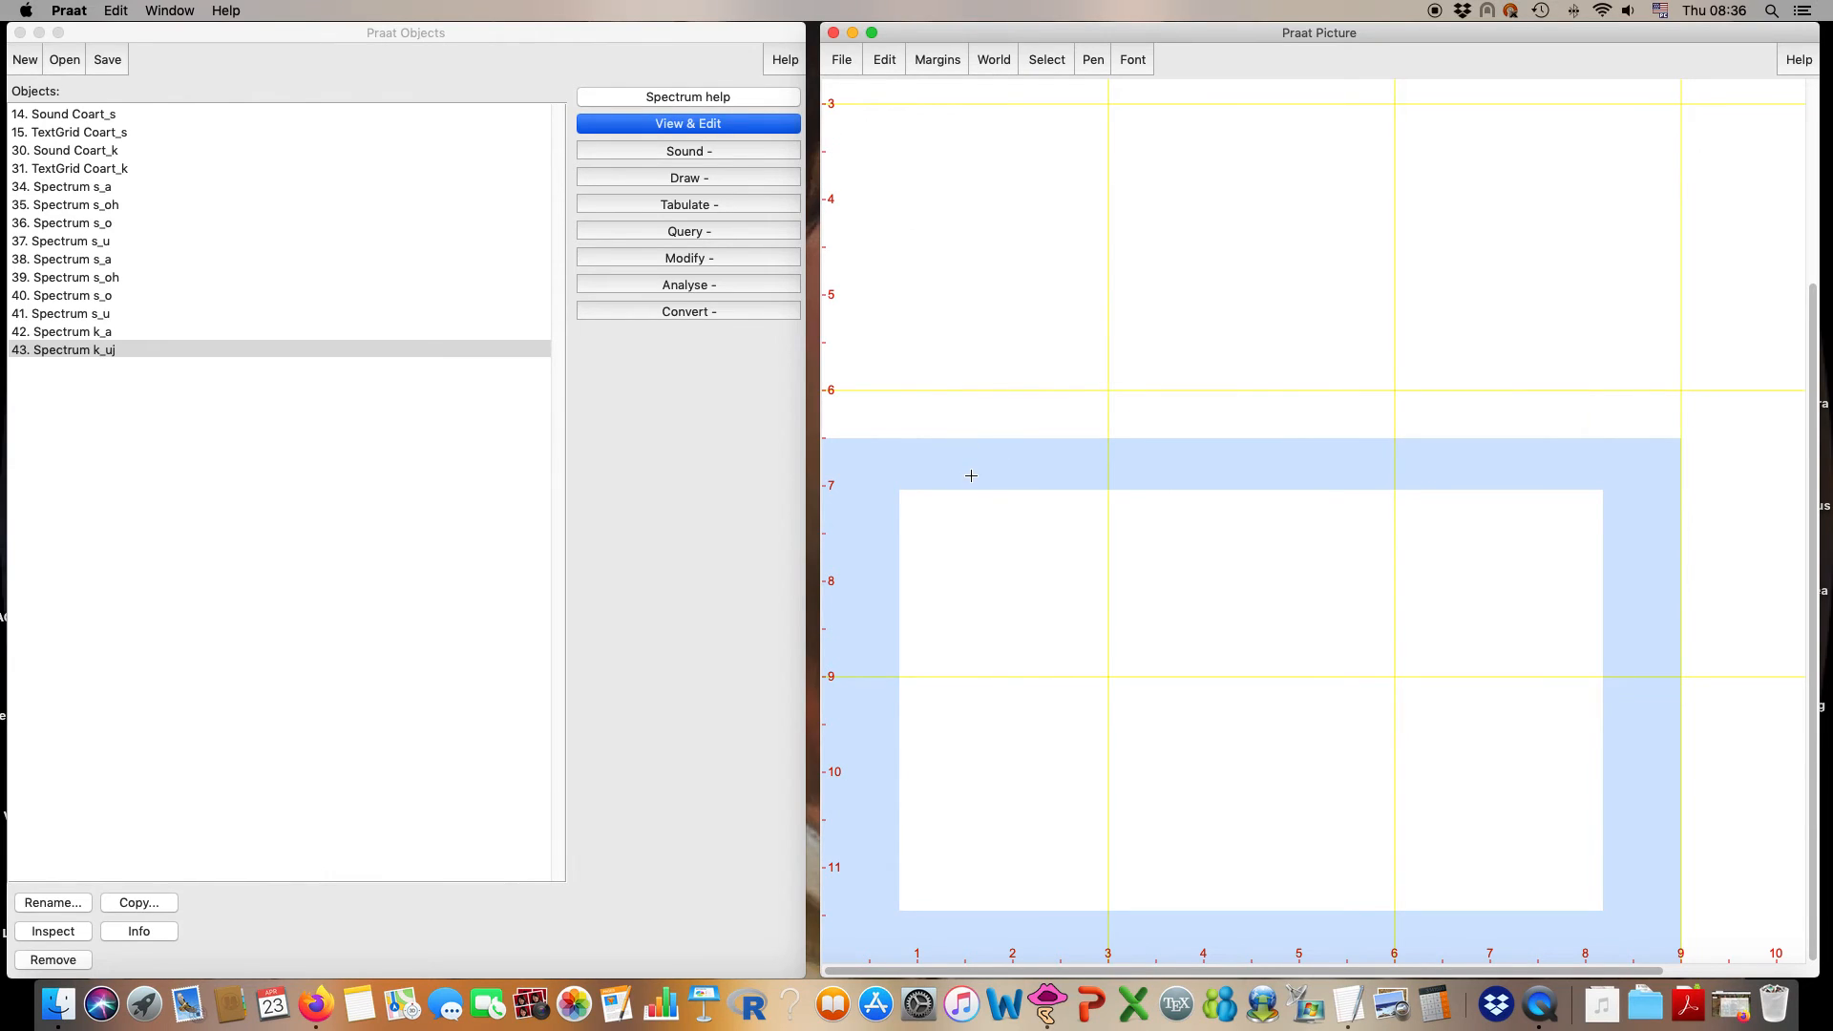
scroll(925, 458, up, 5)
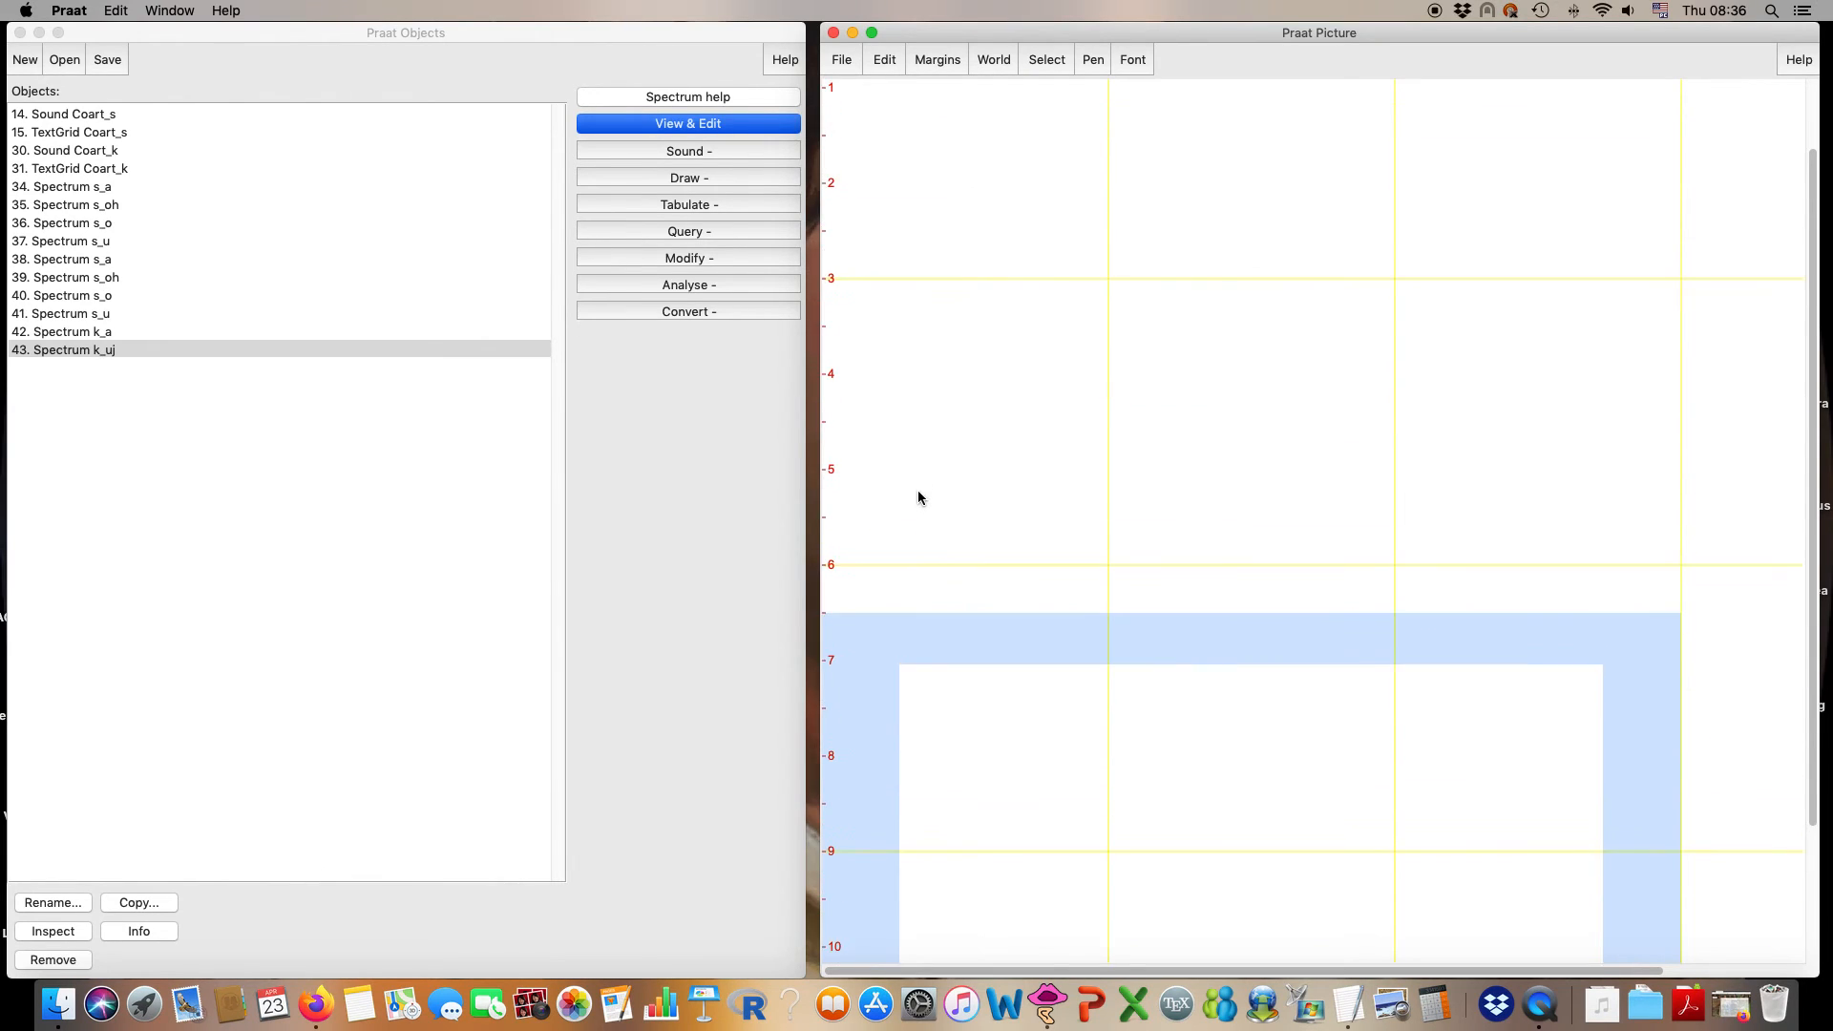
drag(861, 93, 1696, 680)
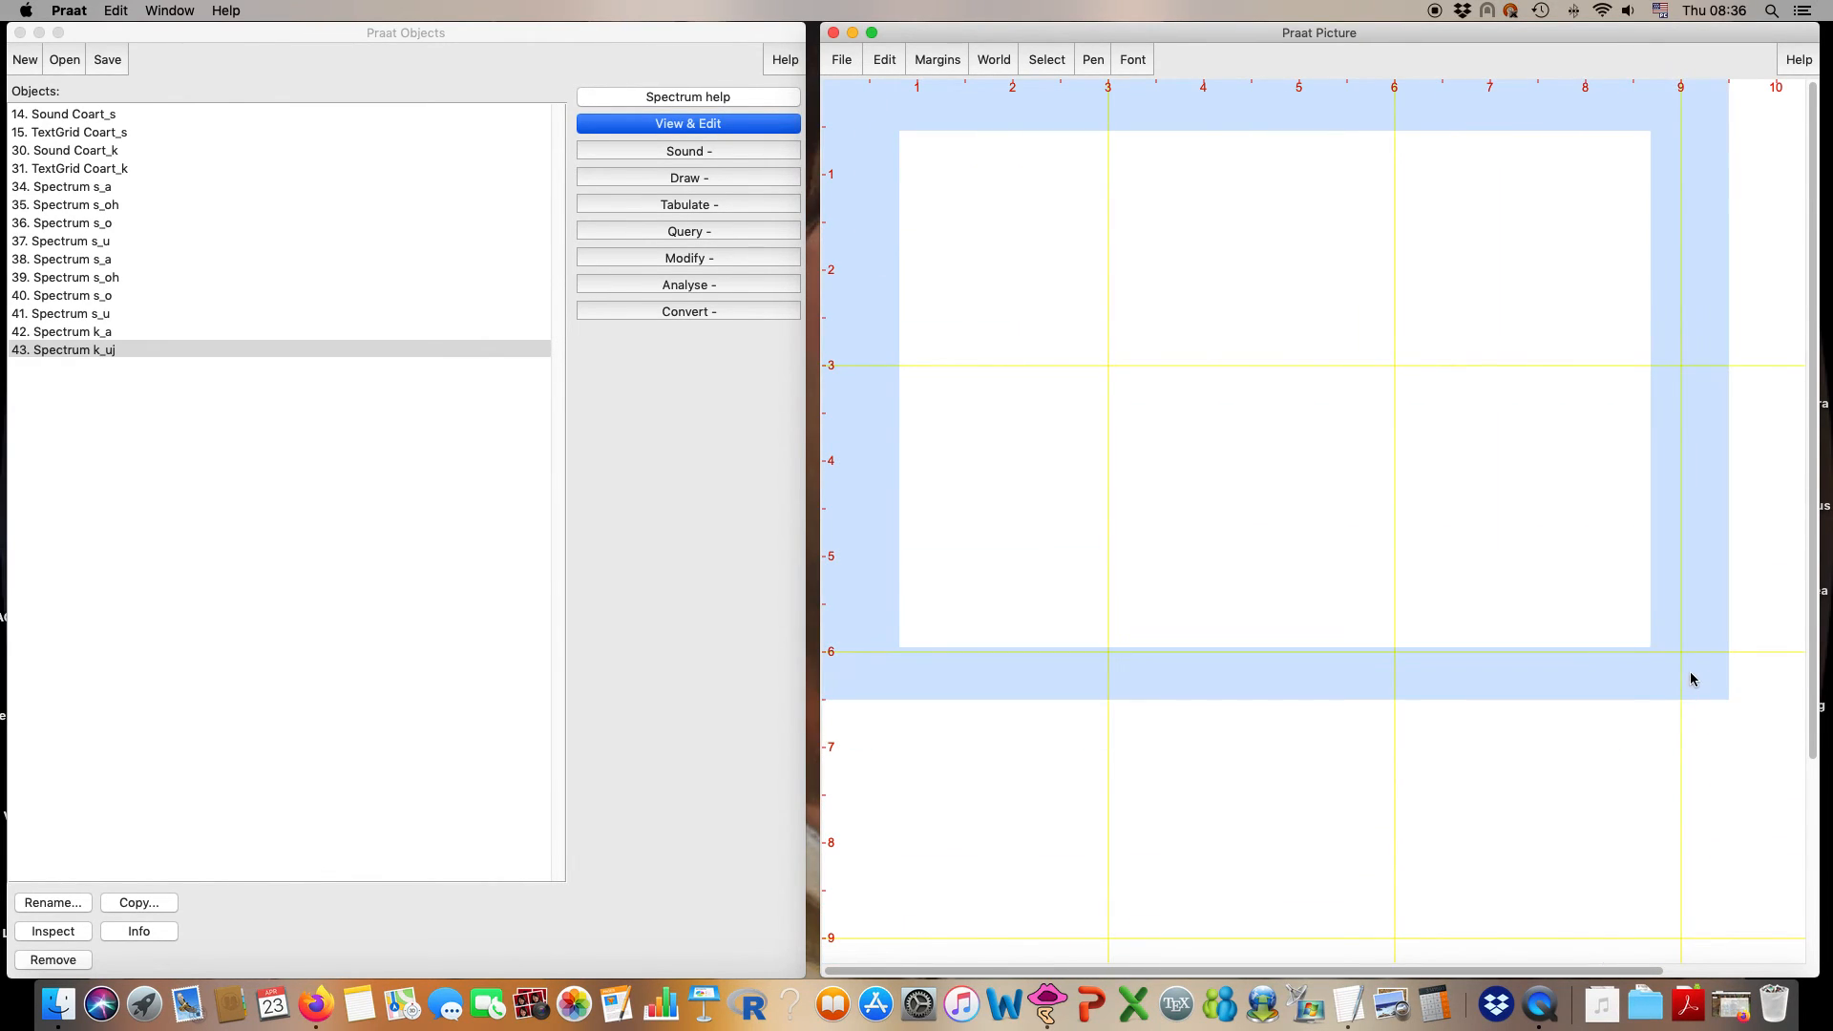
- Draw Spectrum k_a in the selected area with a frequency range of 0.0 to 6000 Hz and Garnish enabled
click(100, 334)
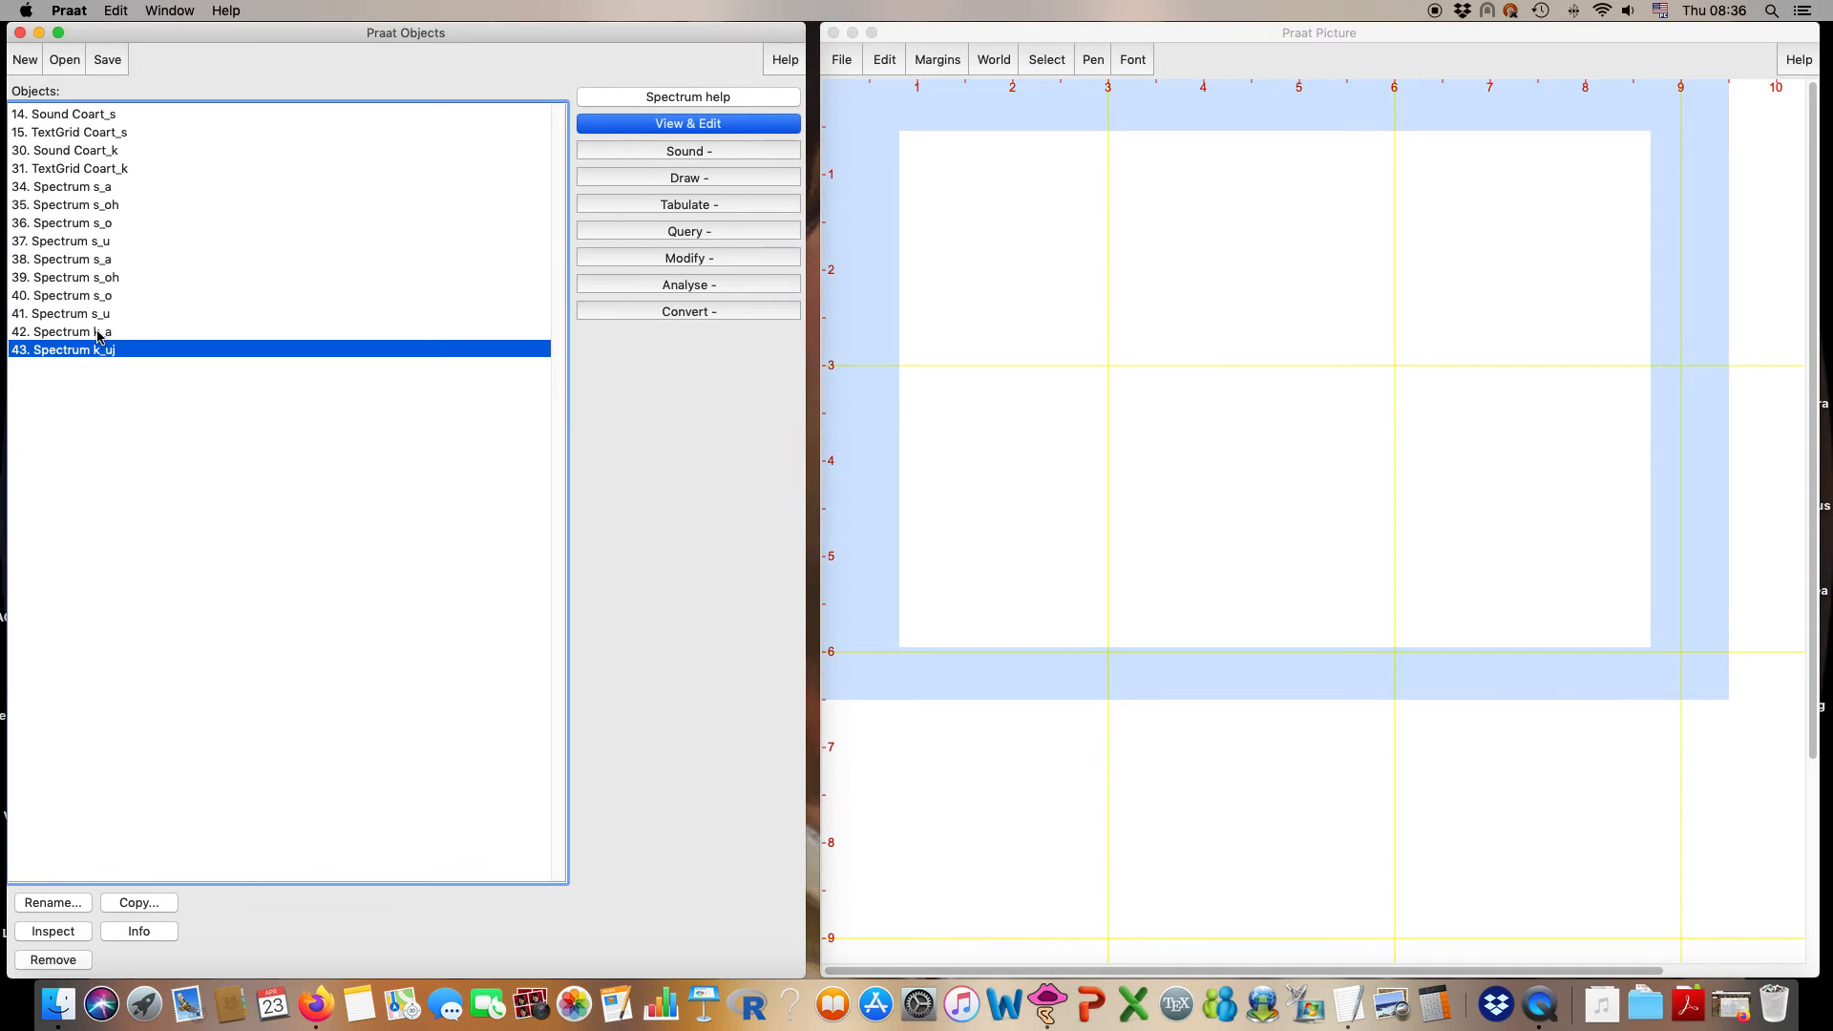
click(100, 335)
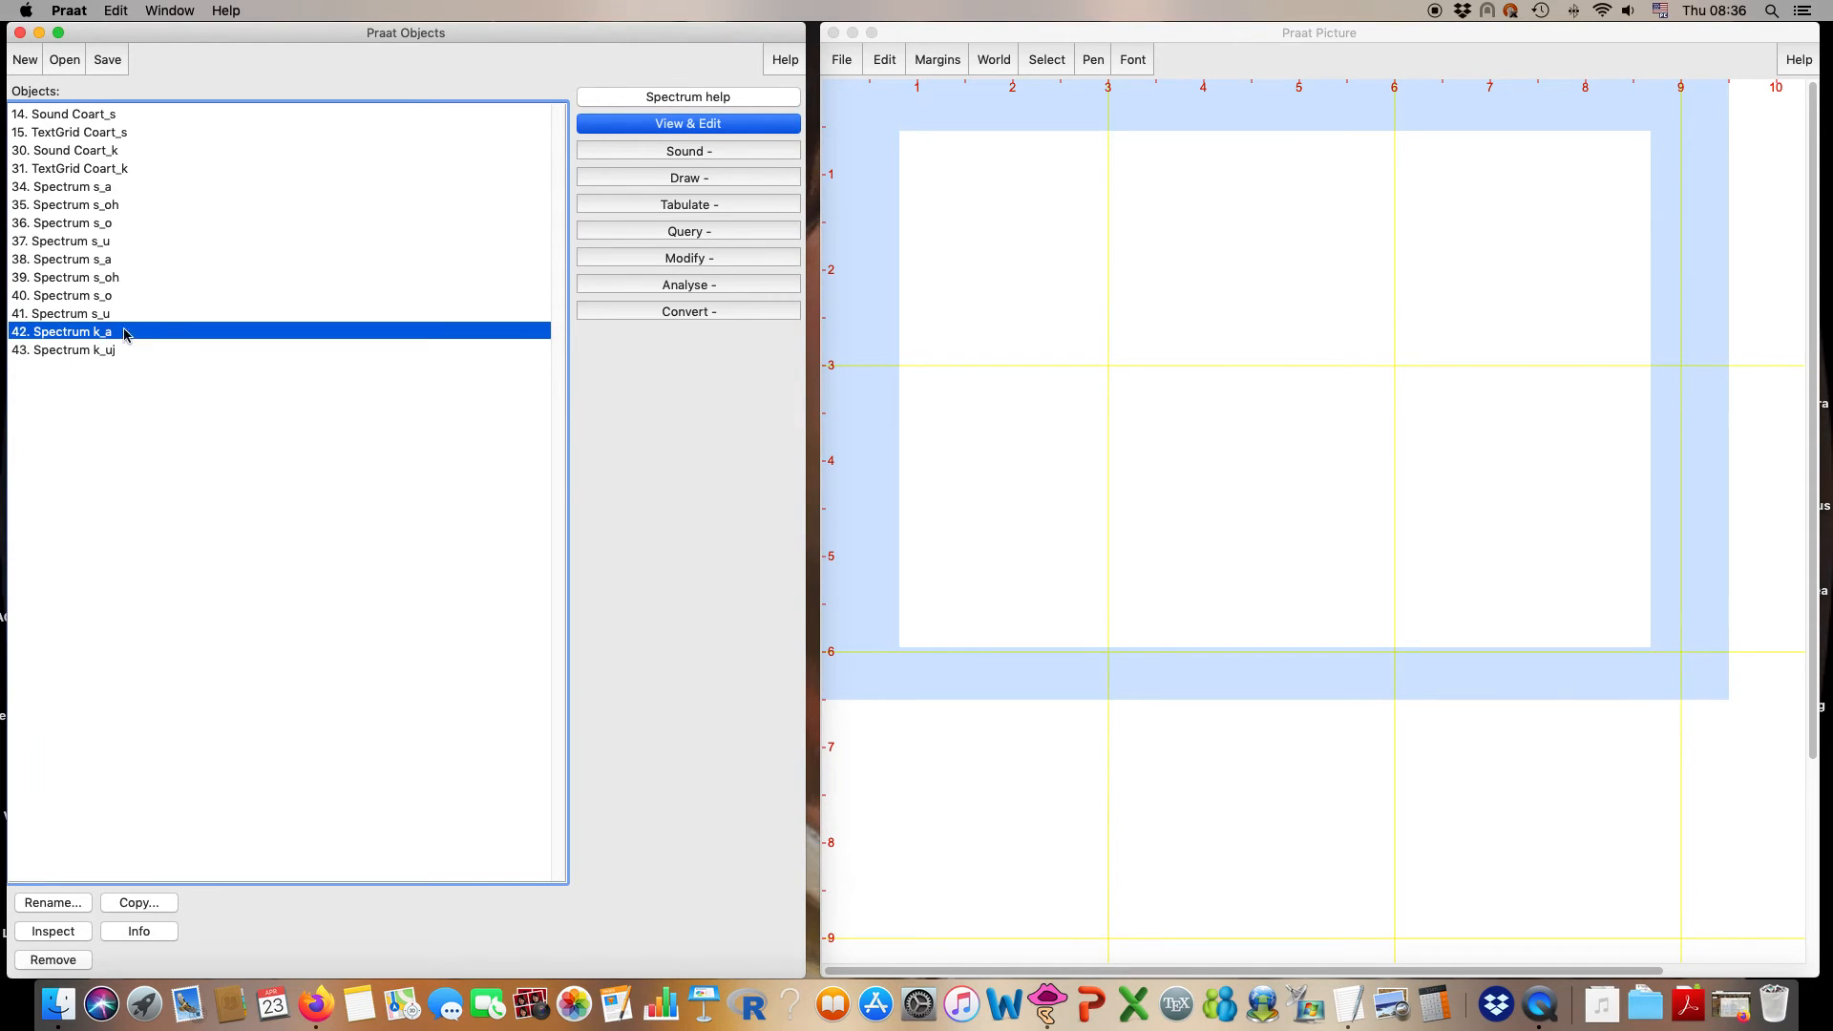
click(674, 180)
click(676, 207)
click(425, 903)
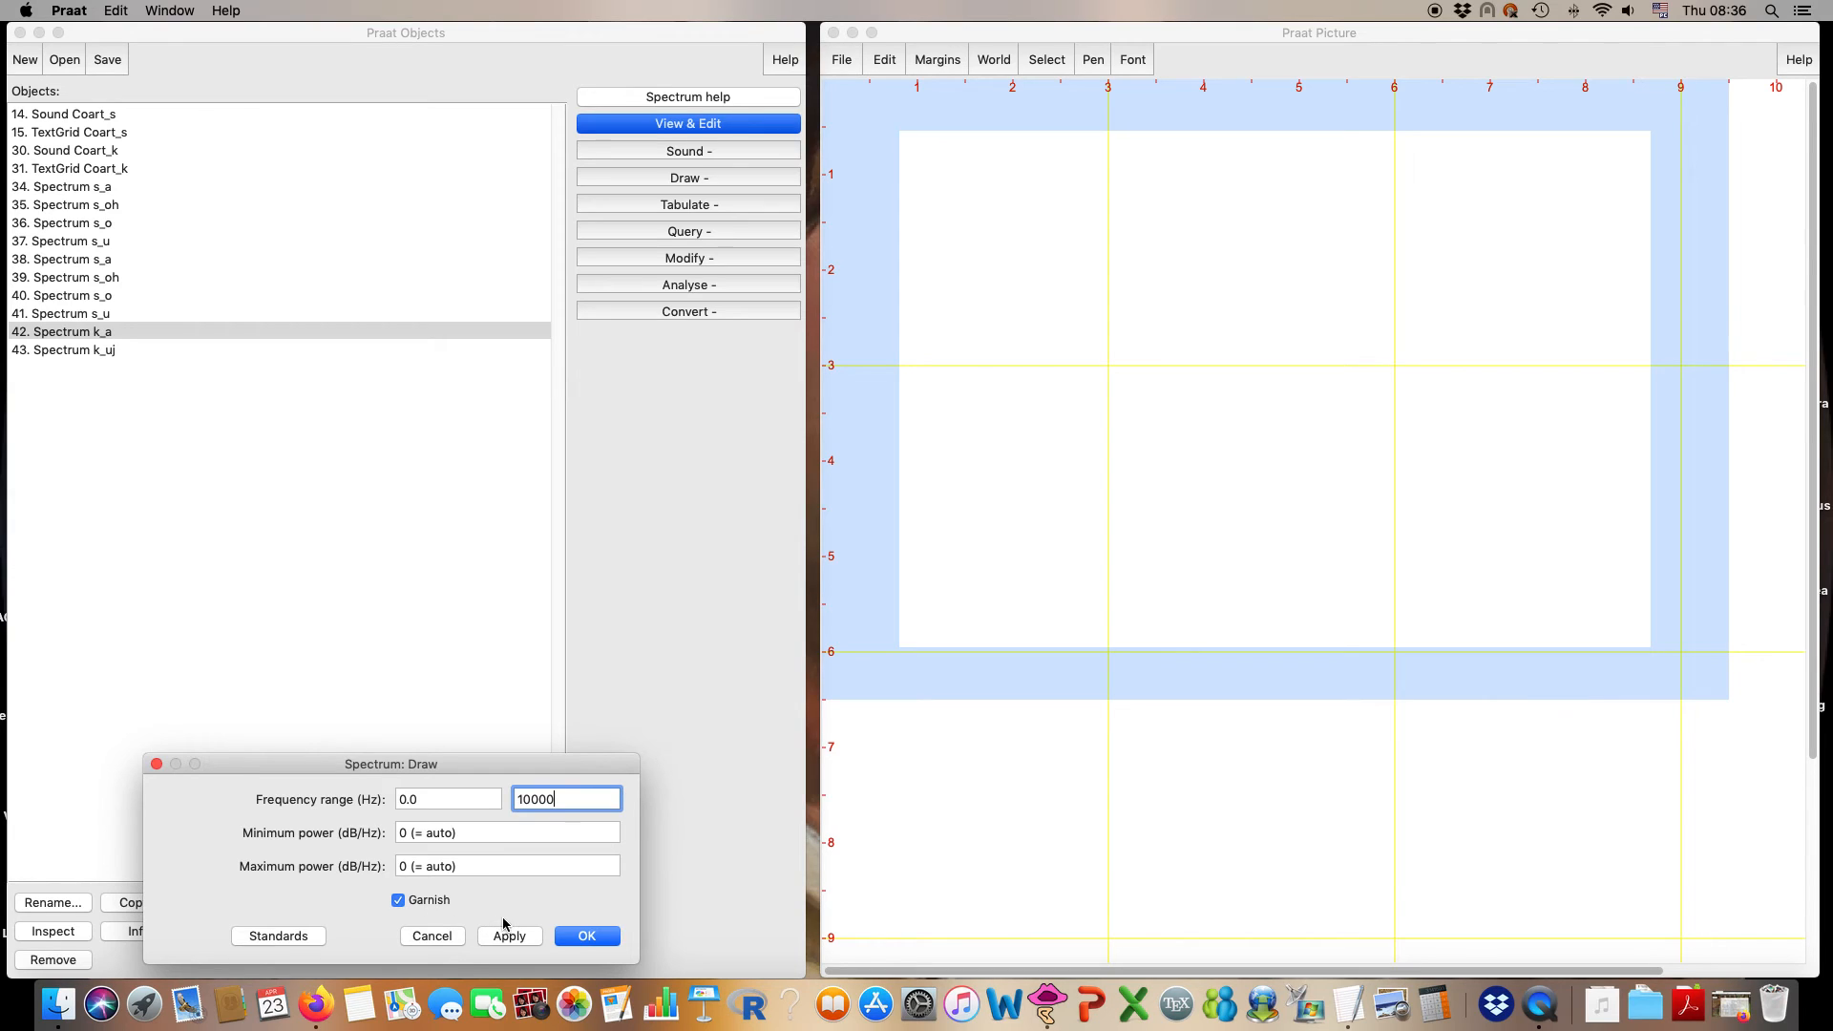
double_click(575, 798)
text(6000)
click(608, 937)
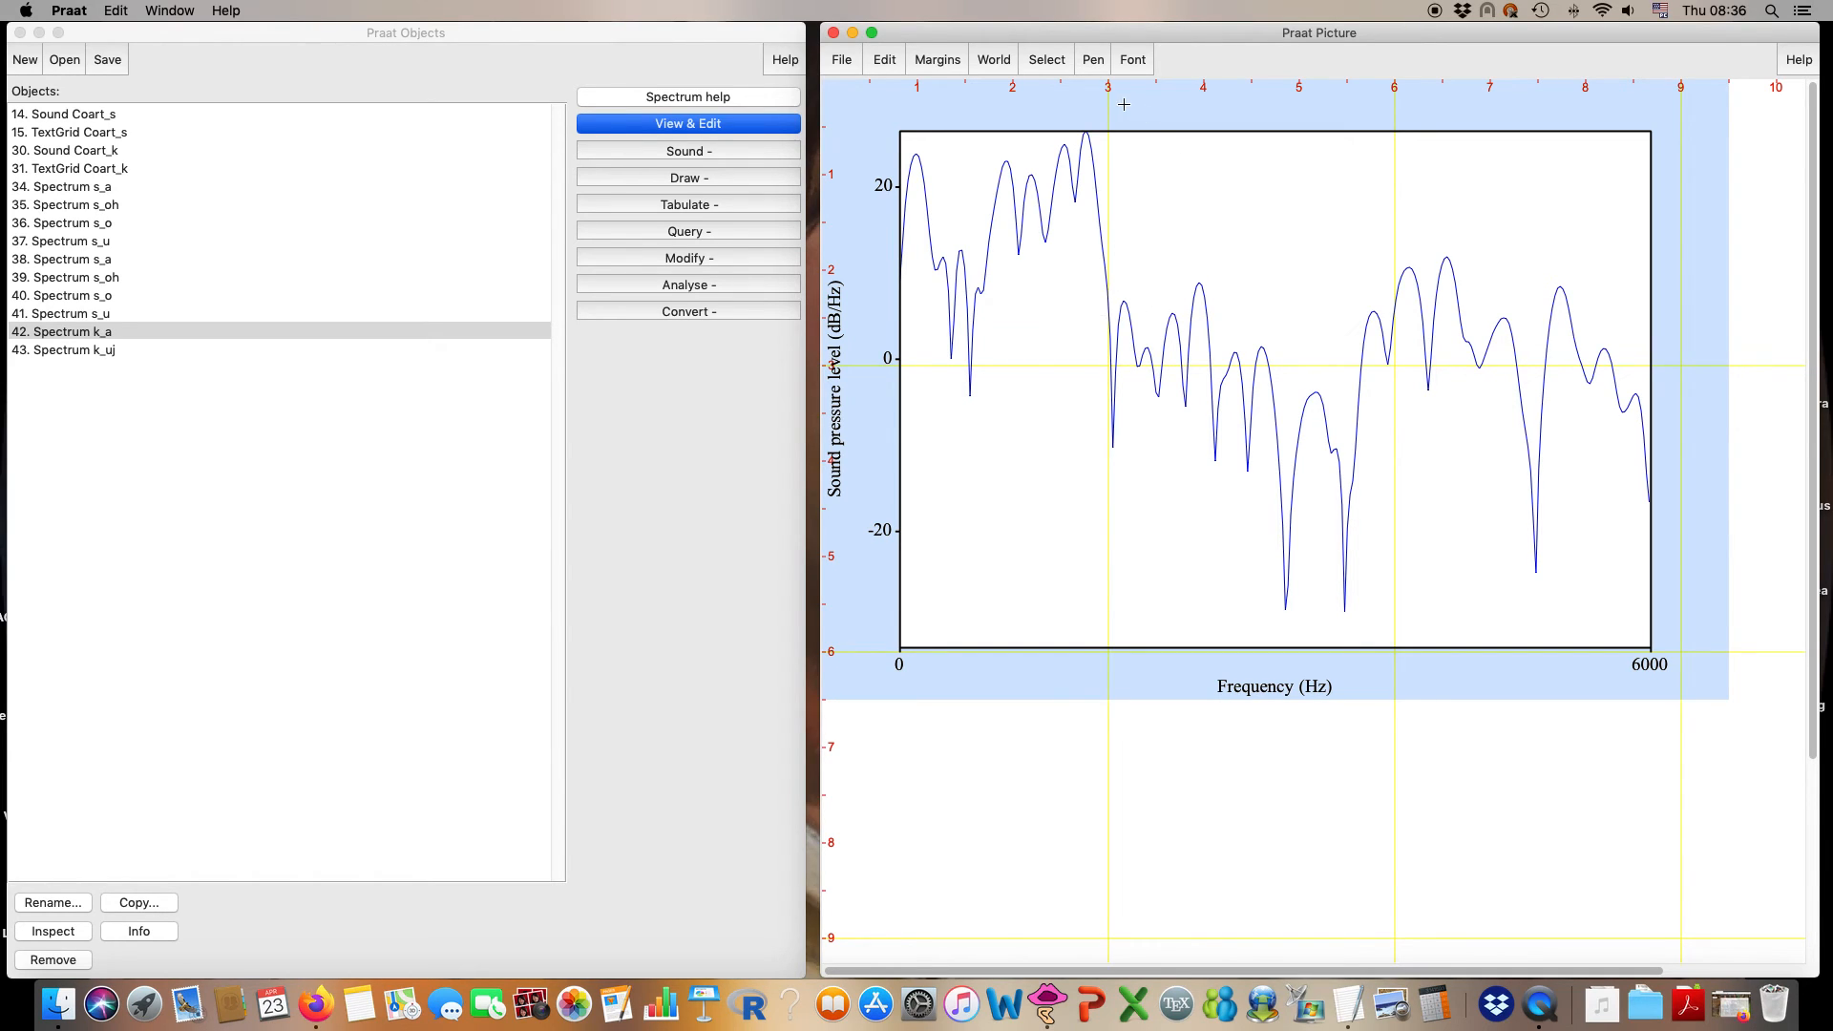
- Overlay Spectrum k_uj in red over the k_a curve, from 0.0 to 6000 Hz with Garnish disabled
click(1094, 59)
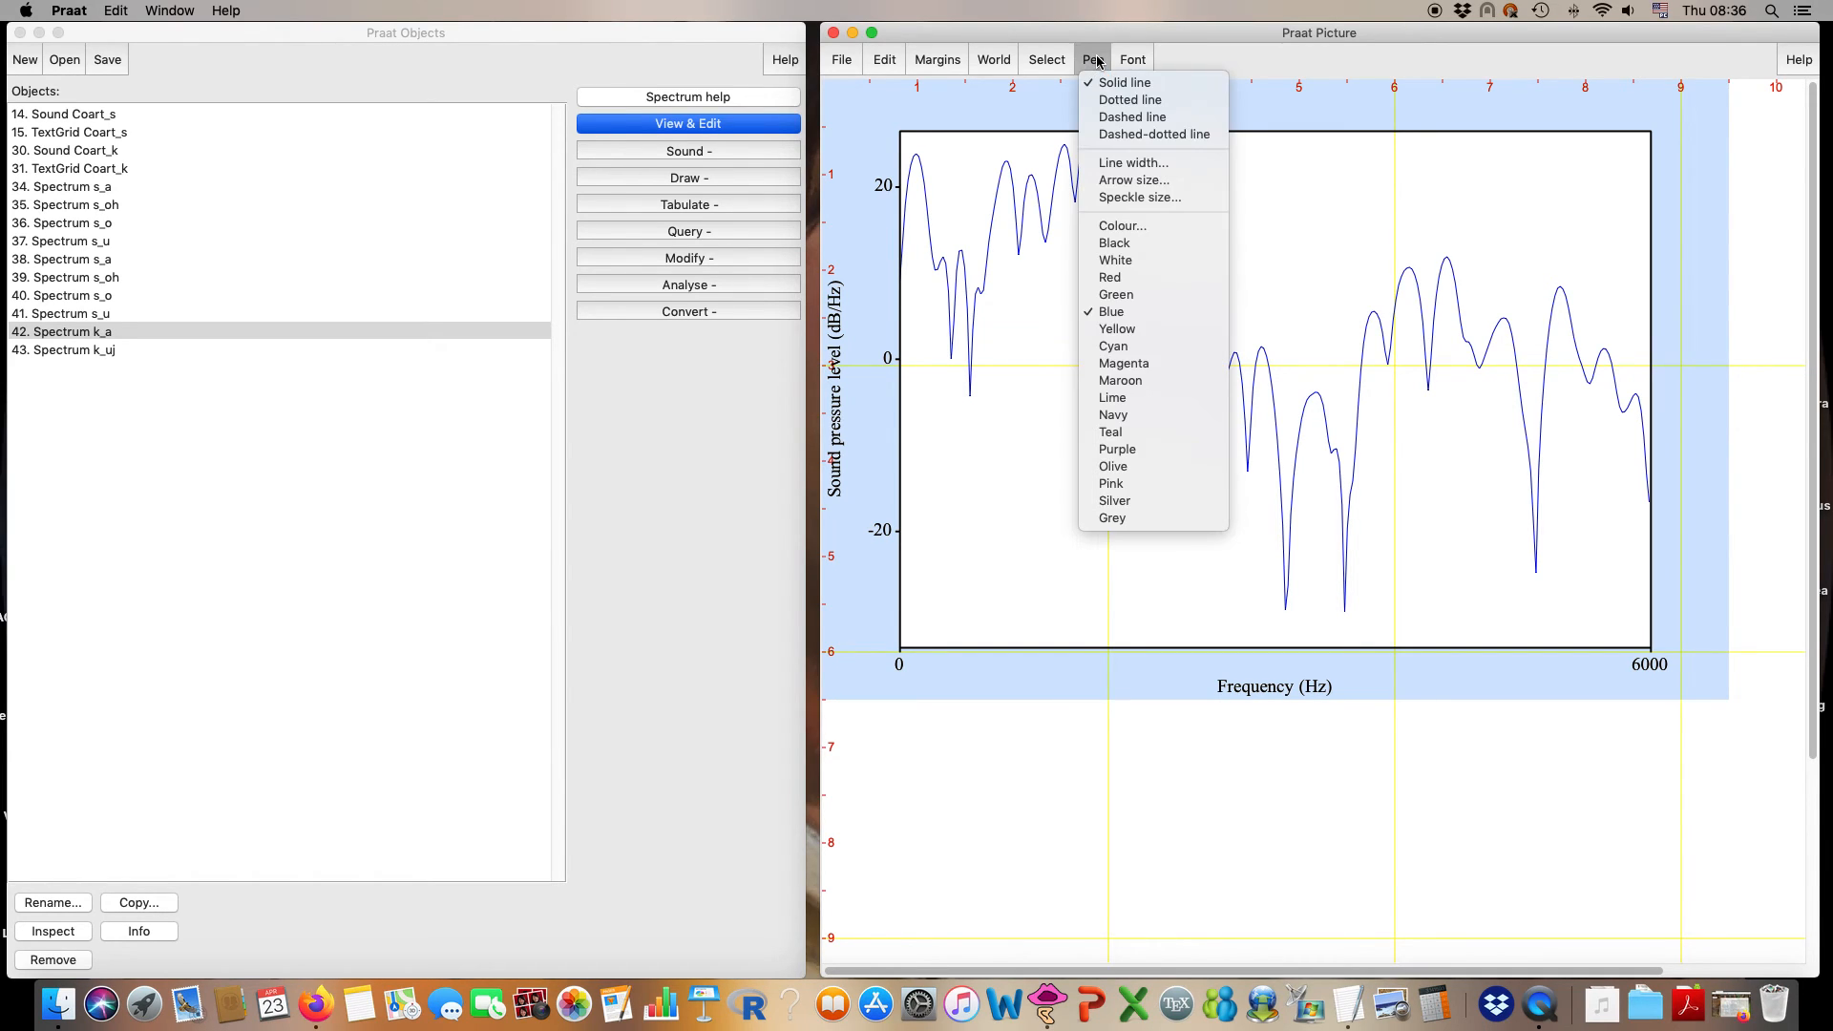
click(1132, 279)
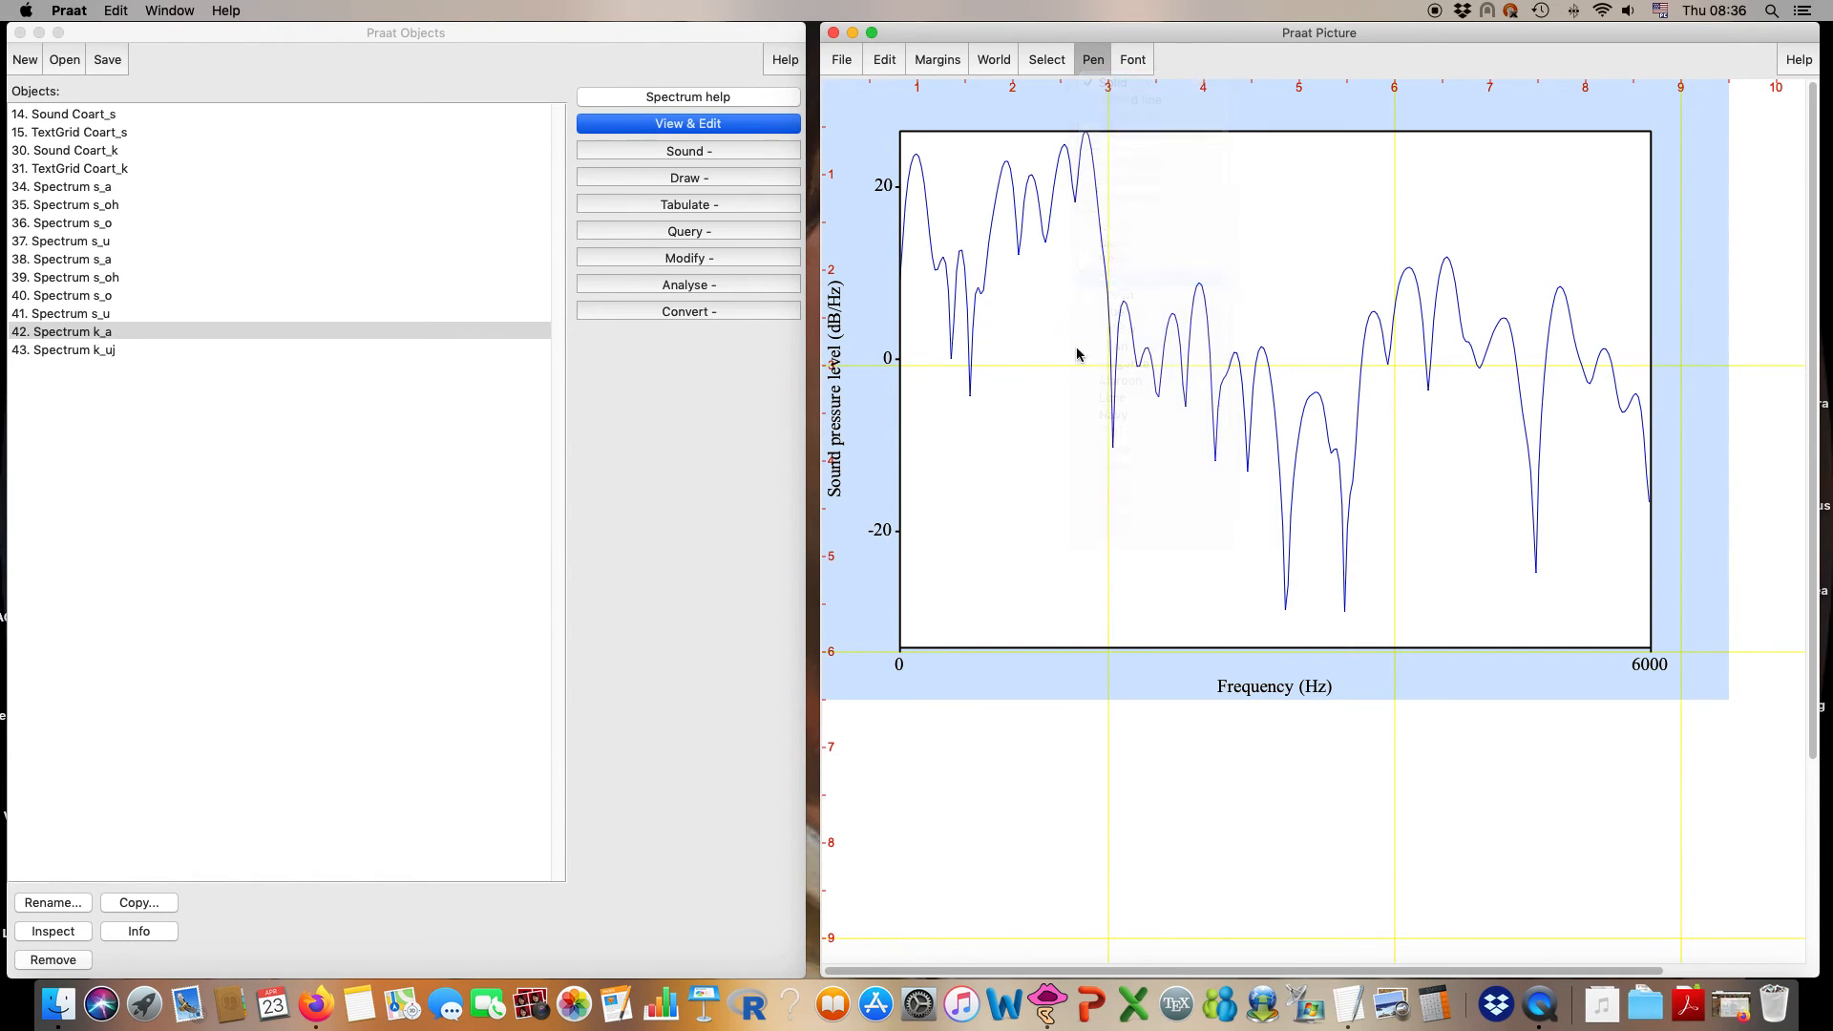
click(109, 363)
click(111, 353)
click(712, 178)
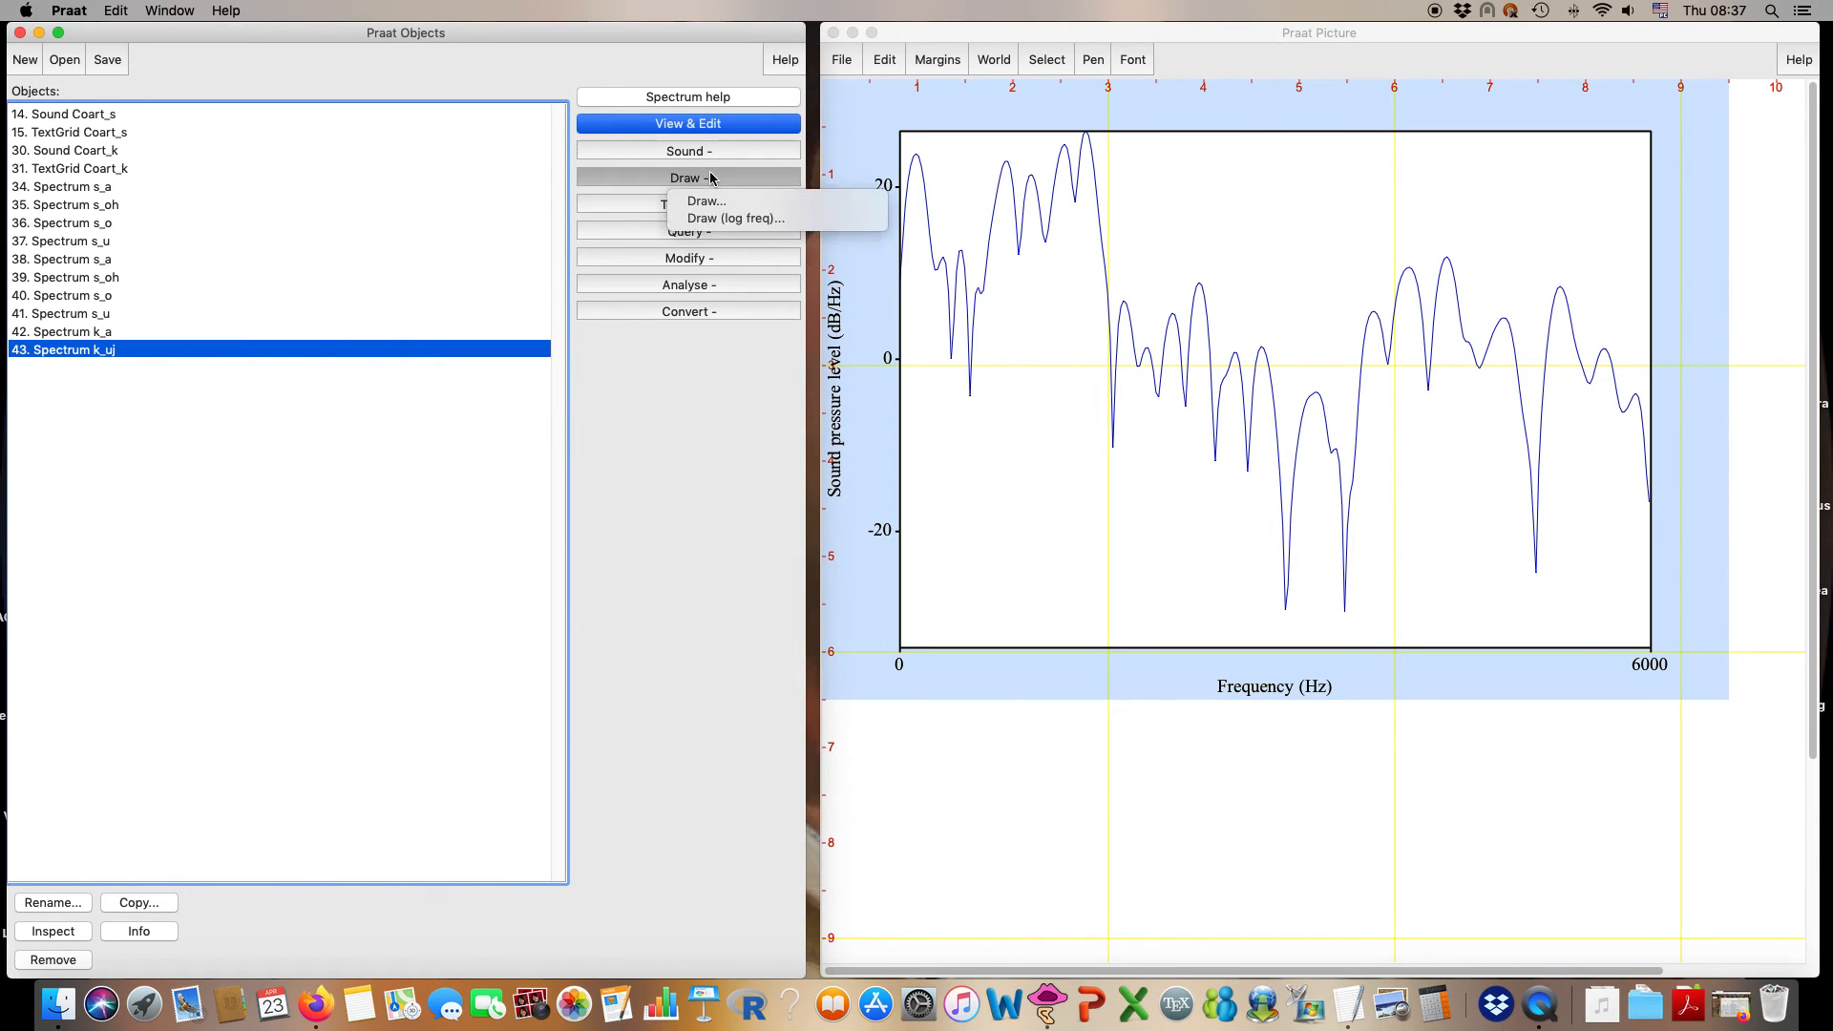
click(707, 201)
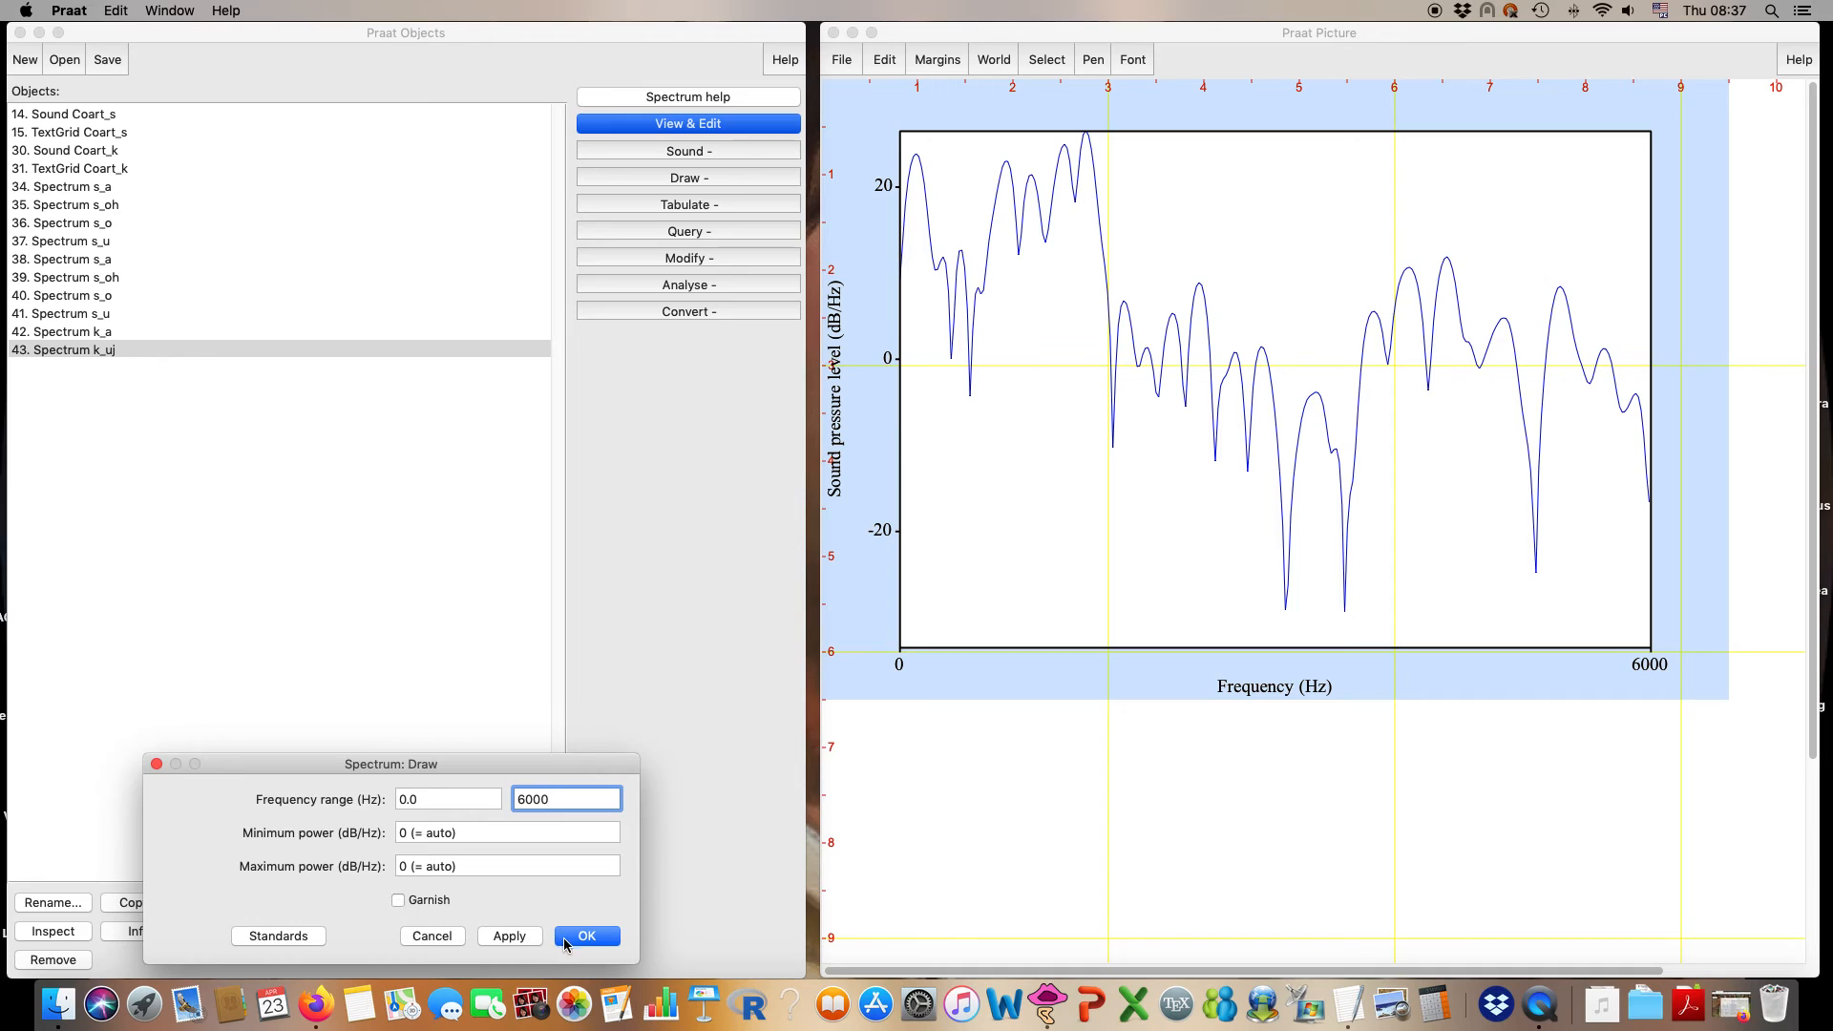
click(565, 938)
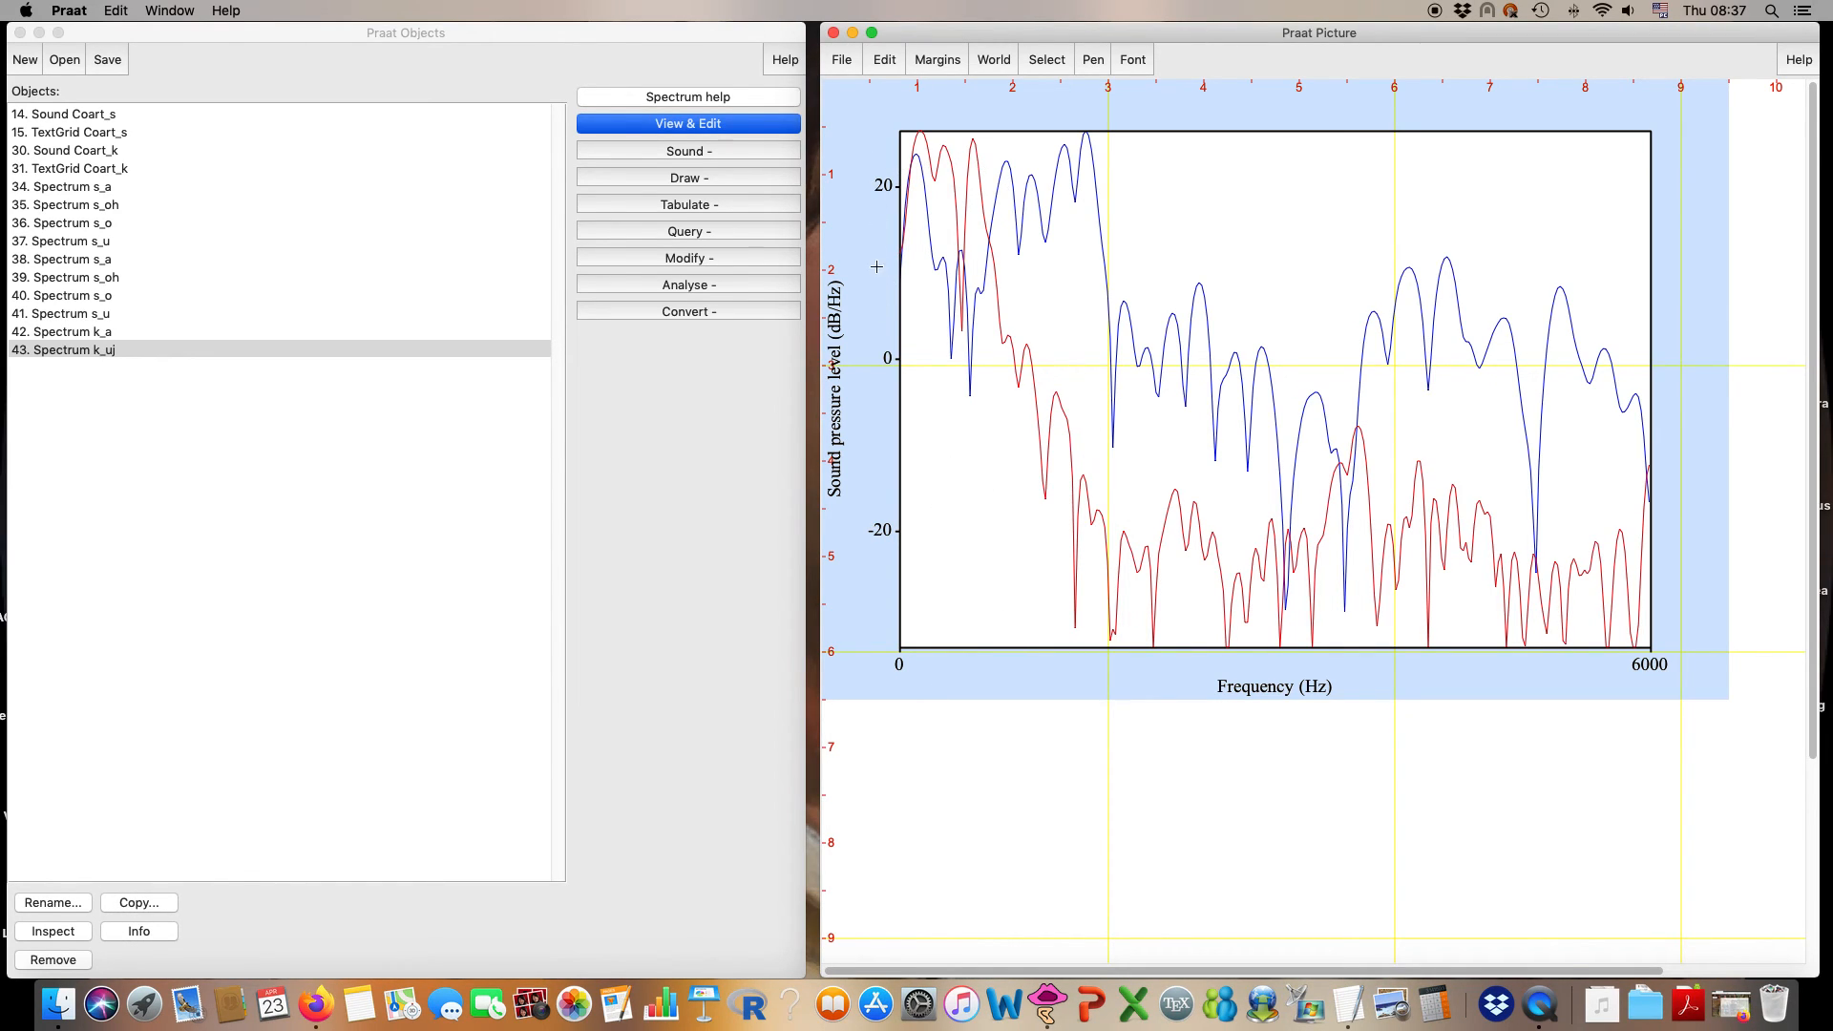
- Add marks along the frequency axis every 1000 Hz, with units 1.0, numbers, ticks and dotted lines
click(963, 58)
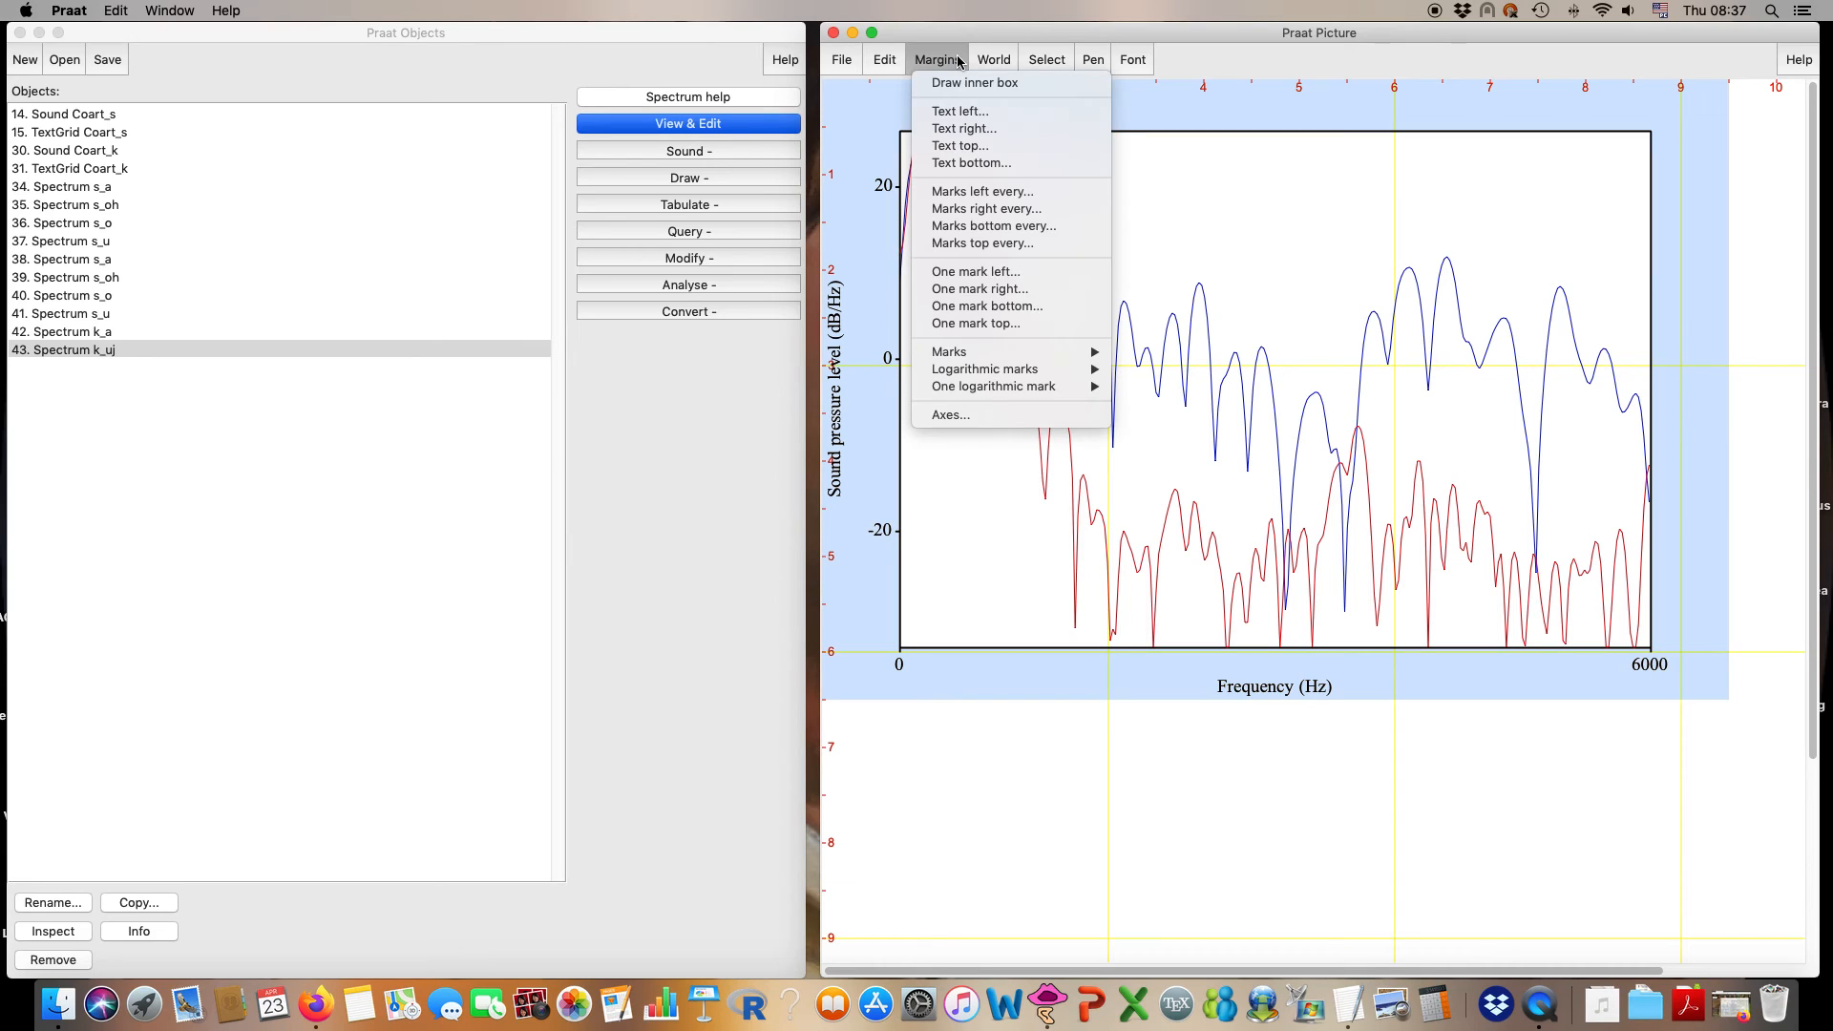
click(989, 227)
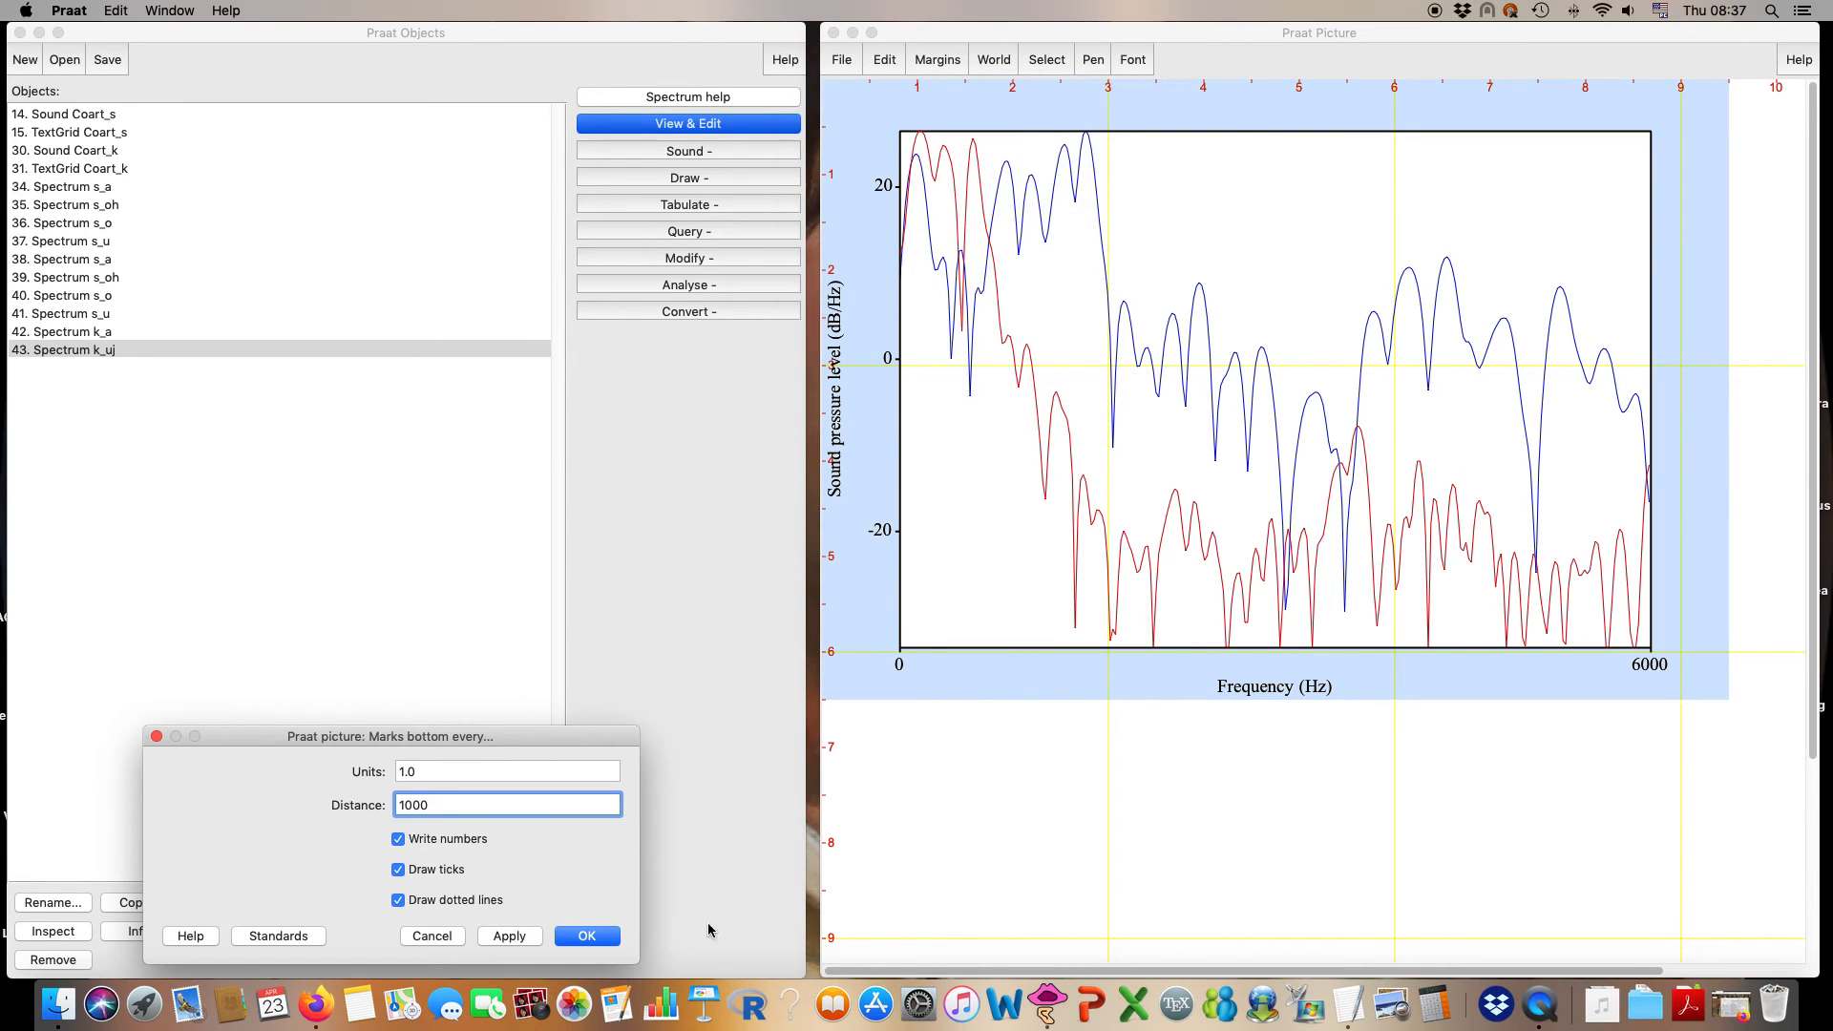
click(606, 940)
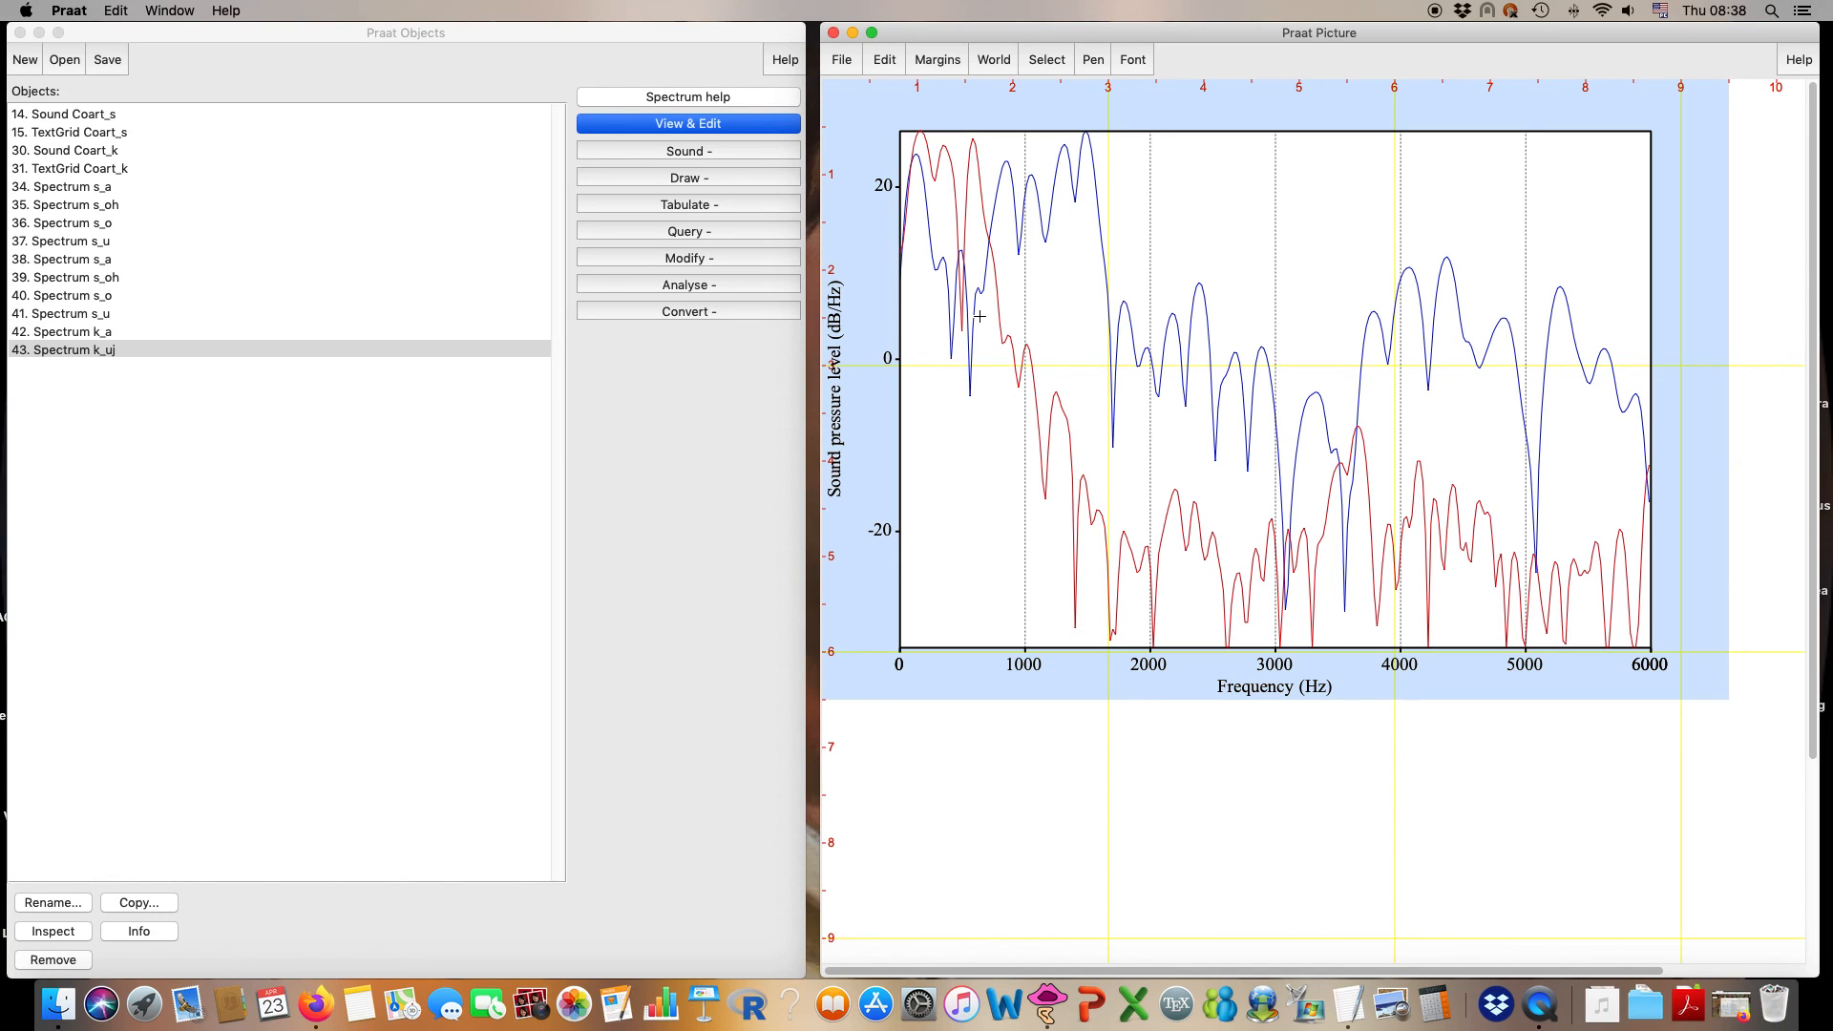
right_click(1540, 1004)
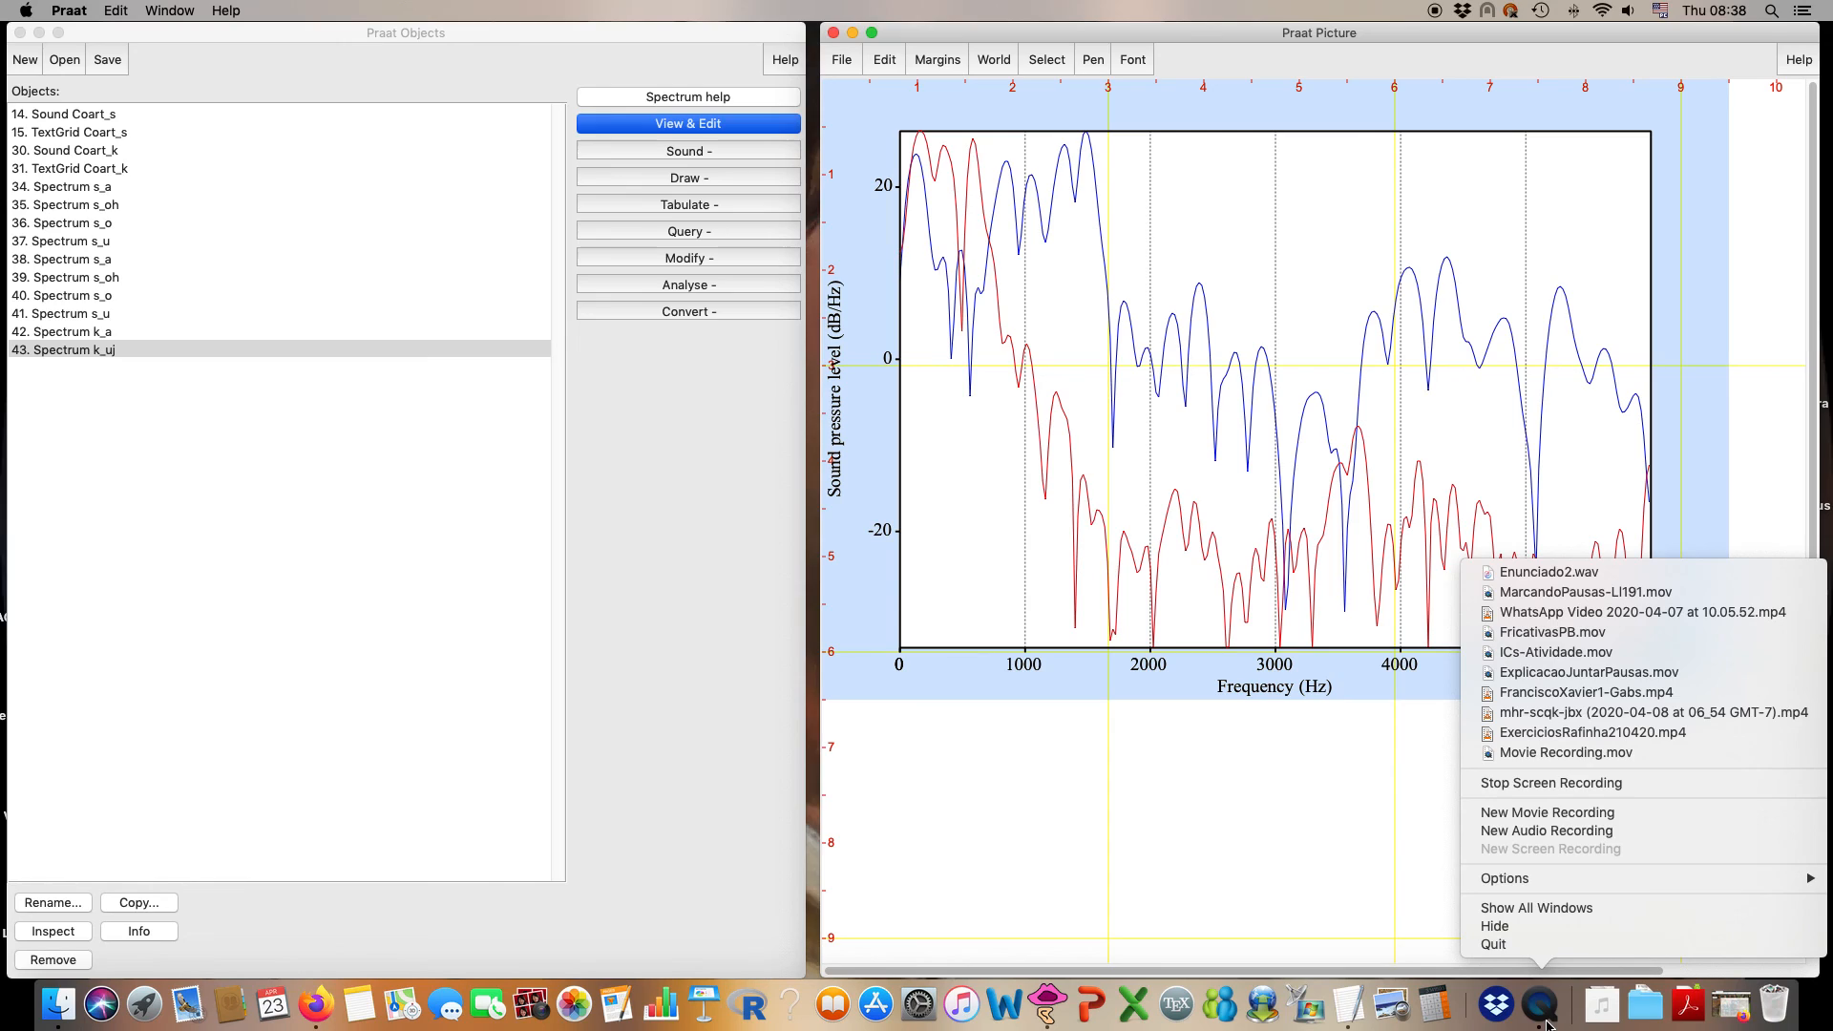